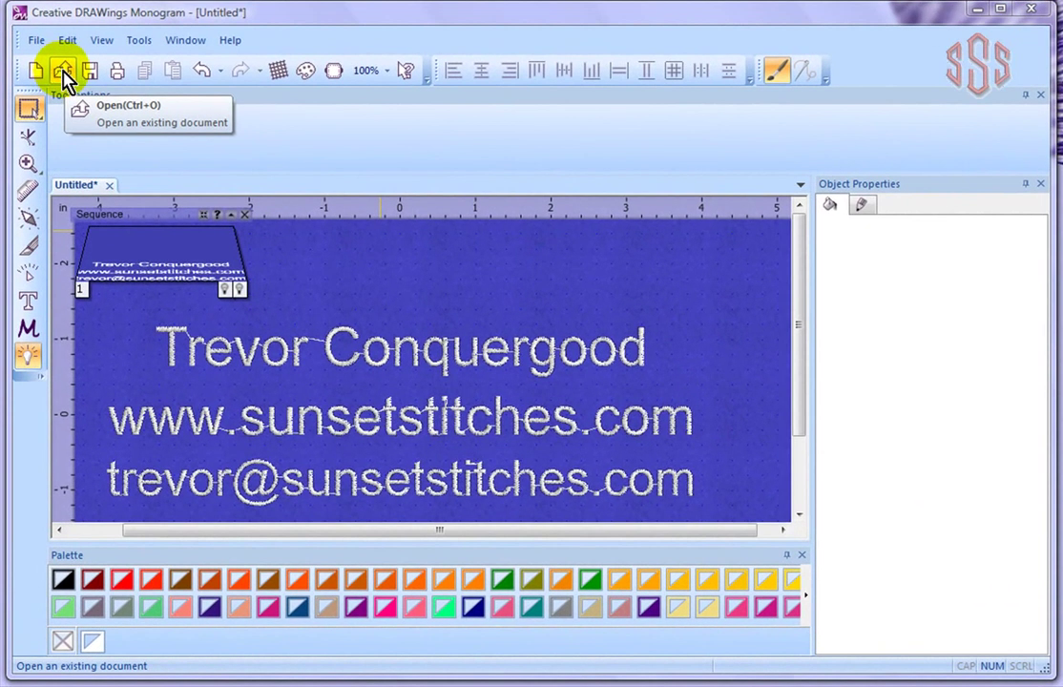
# Bring up the dialog for opening an existing design and browse to the Creative Monogram Samples folder
pyautogui.click(63, 73)
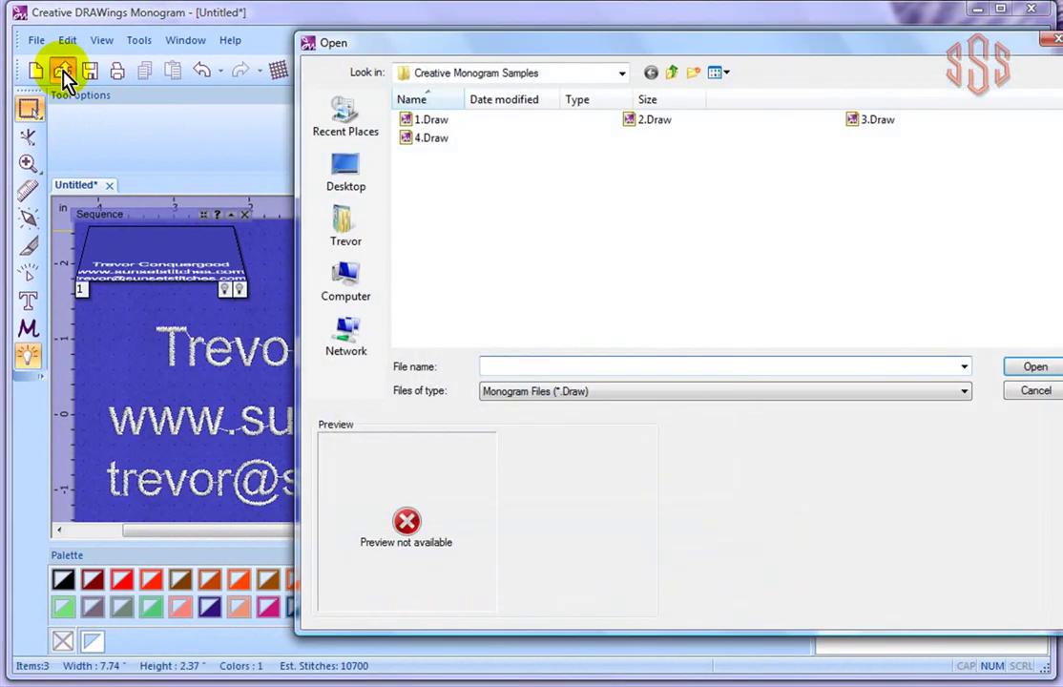
pyautogui.moveTo(554, 41); pyautogui.dragTo(485, 34)
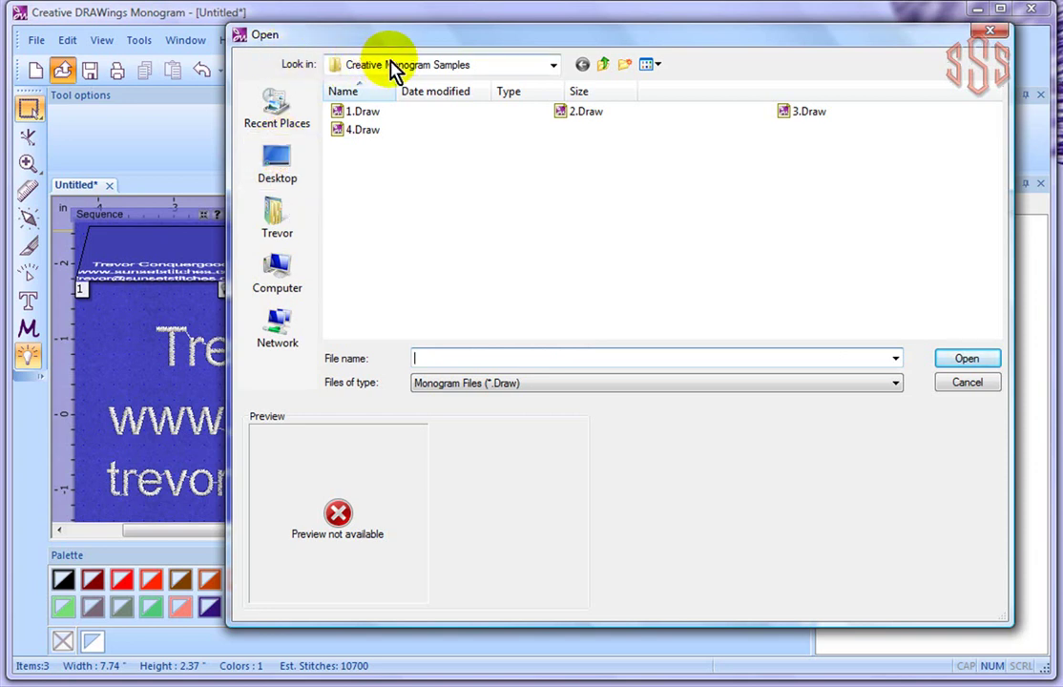
pyautogui.click(558, 68)
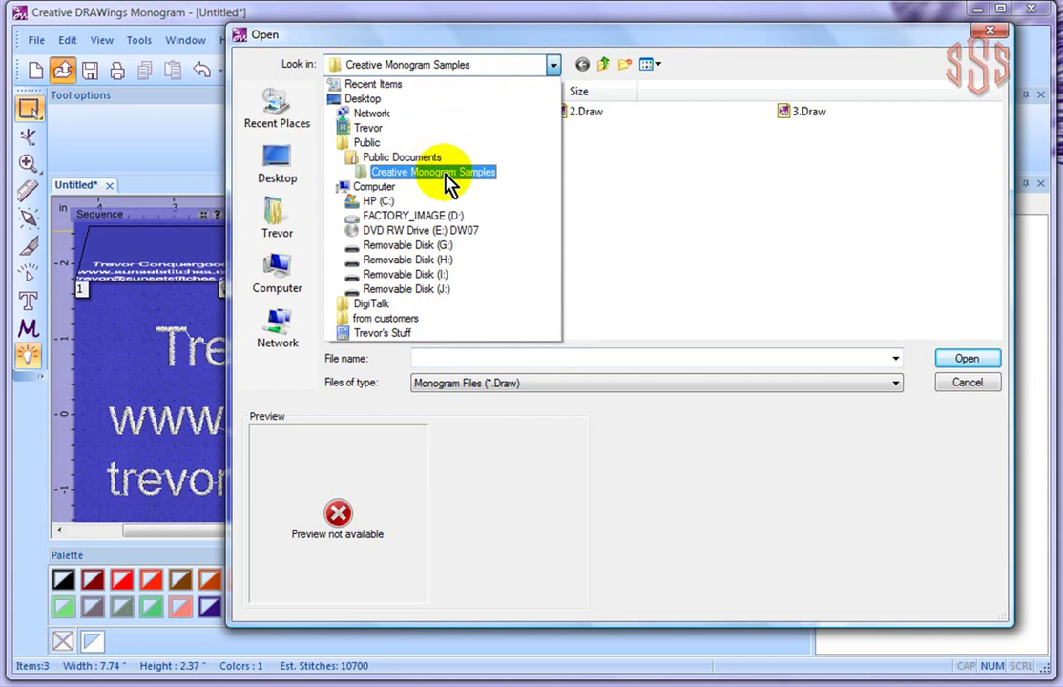
pyautogui.click(418, 175)
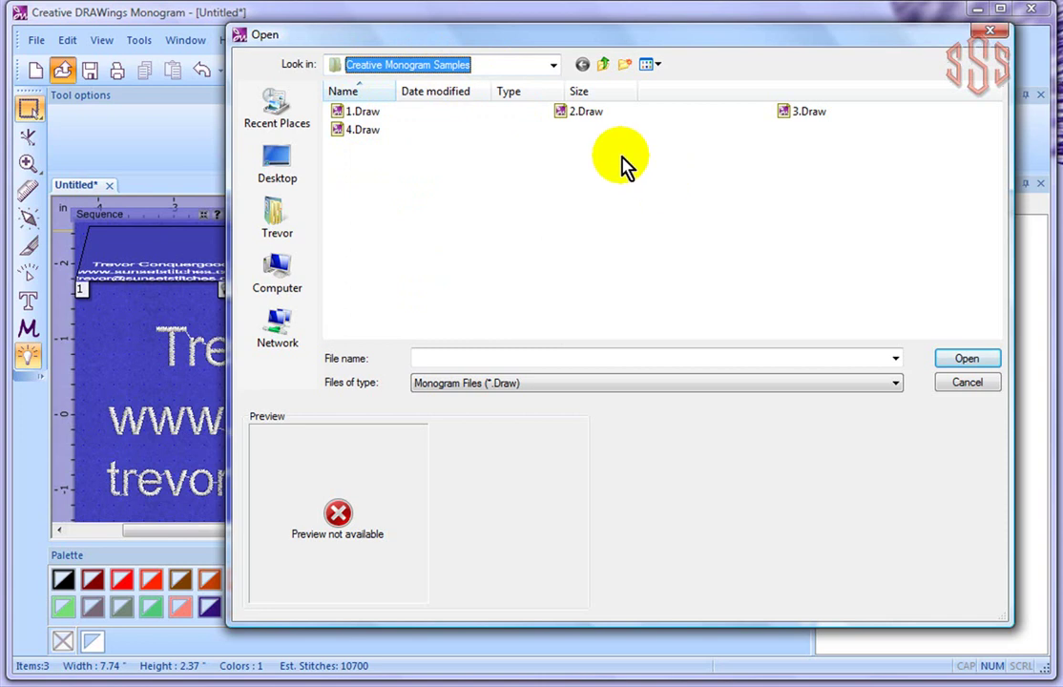
pyautogui.click(497, 401)
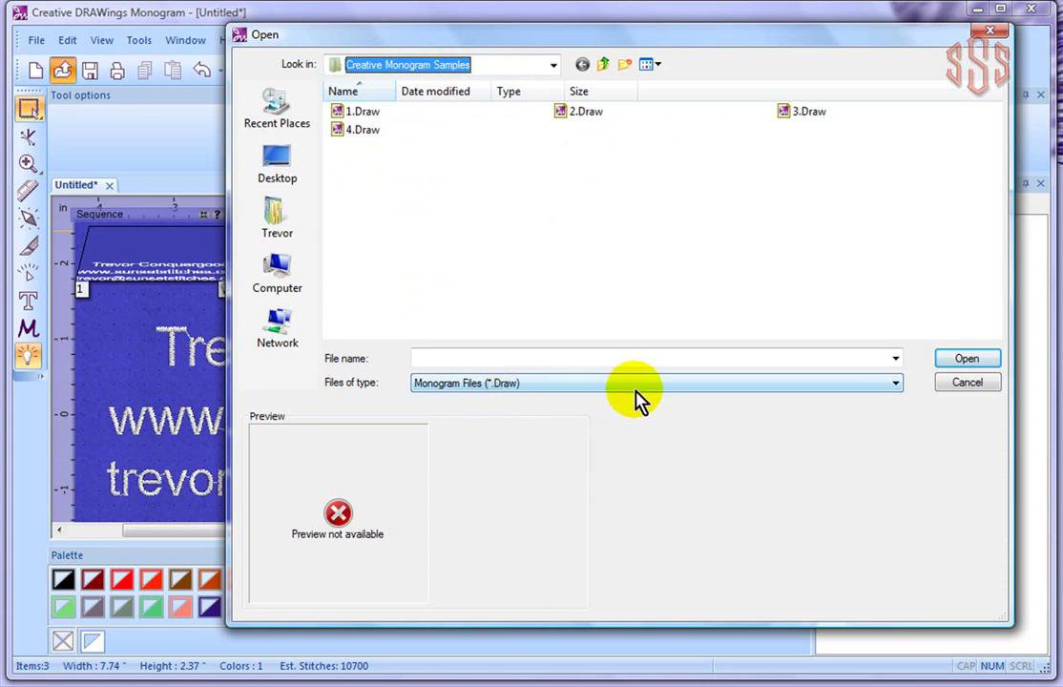
# Preview the sample designs 1.Draw to 4.Draw, keep the Monogram Files (*.Draw) type, and open 4.Draw
pyautogui.click(363, 112)
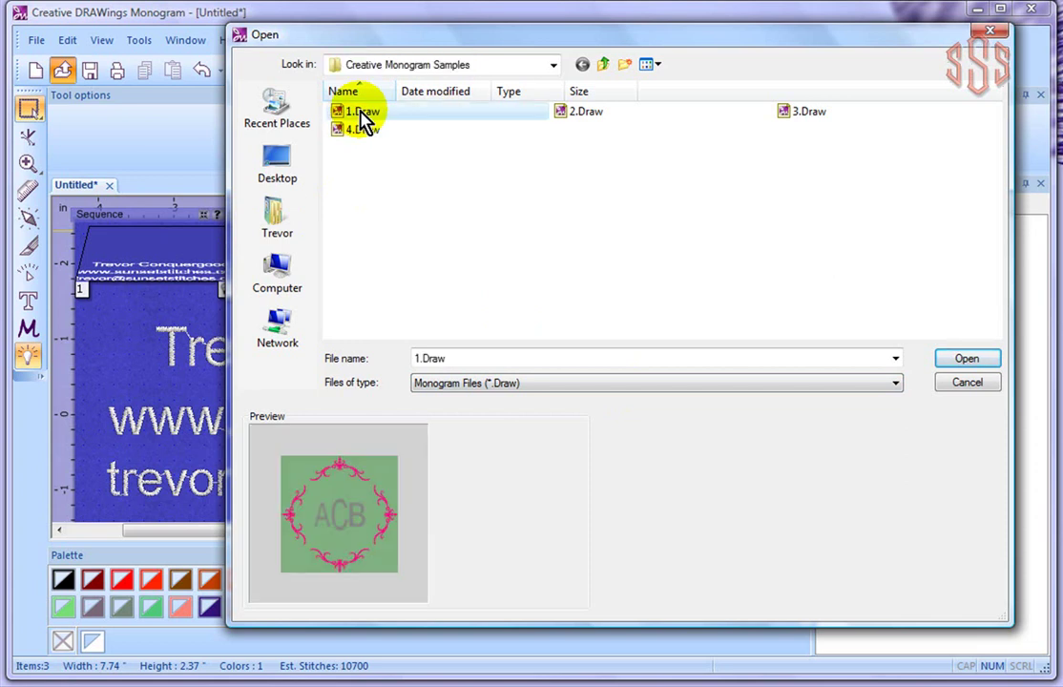
pyautogui.click(589, 114)
pyautogui.click(813, 114)
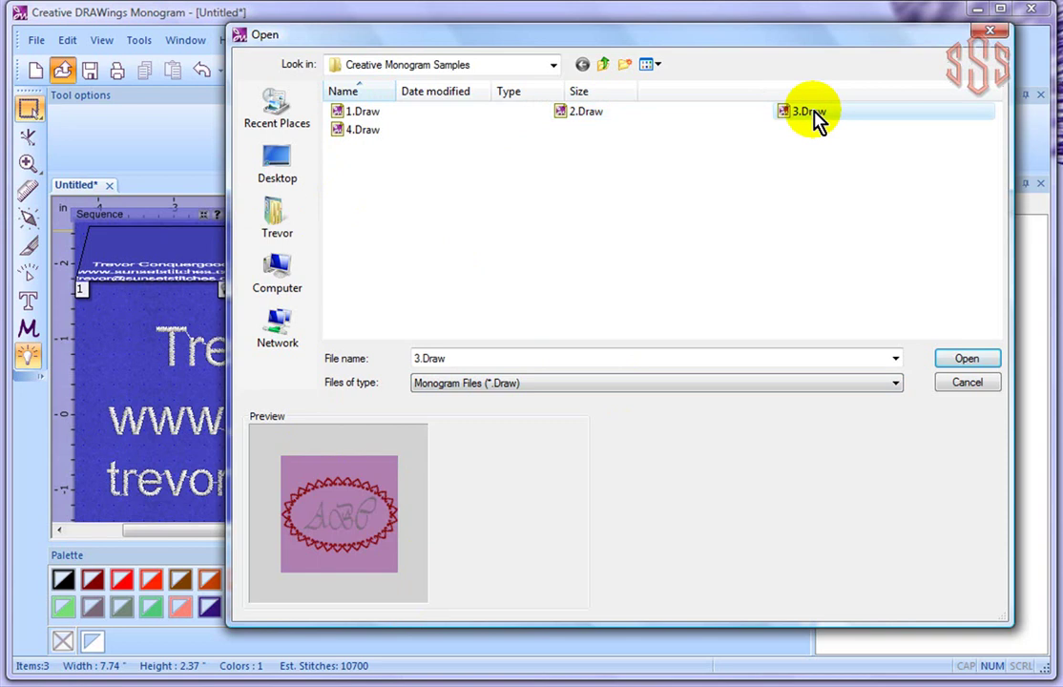
pyautogui.click(360, 132)
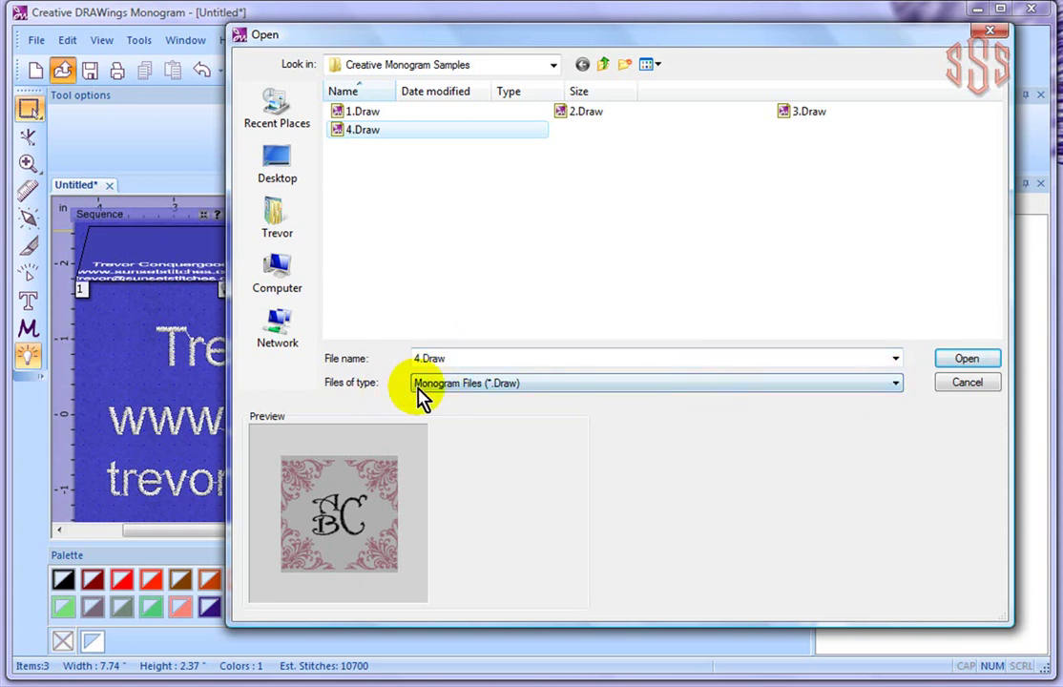
pyautogui.click(897, 385)
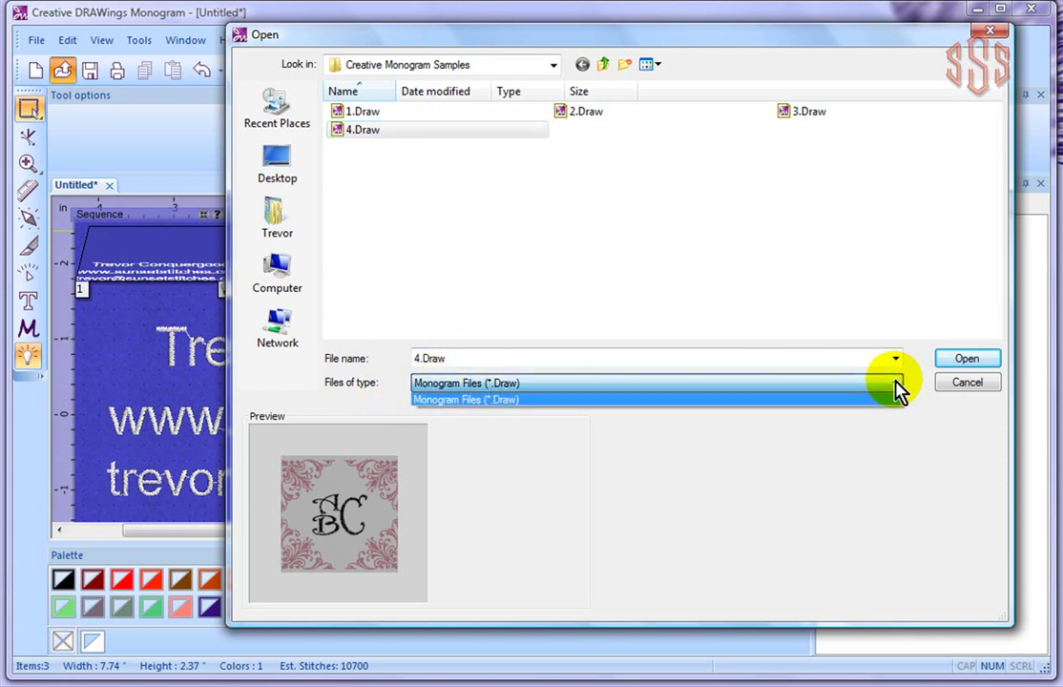
pyautogui.click(516, 401)
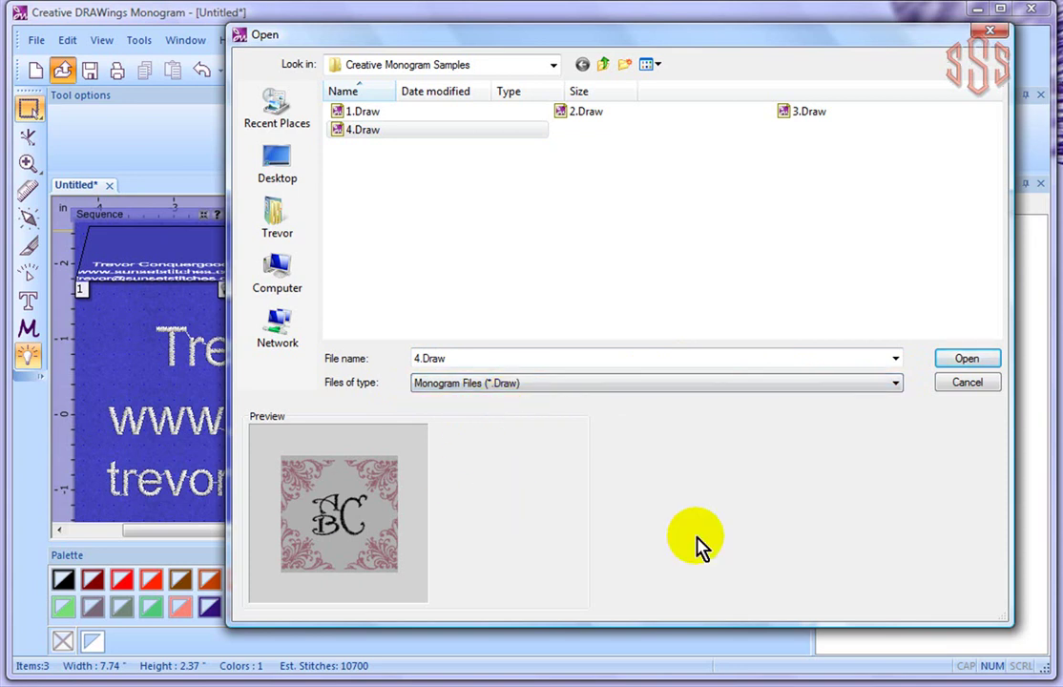
pyautogui.click(968, 361)
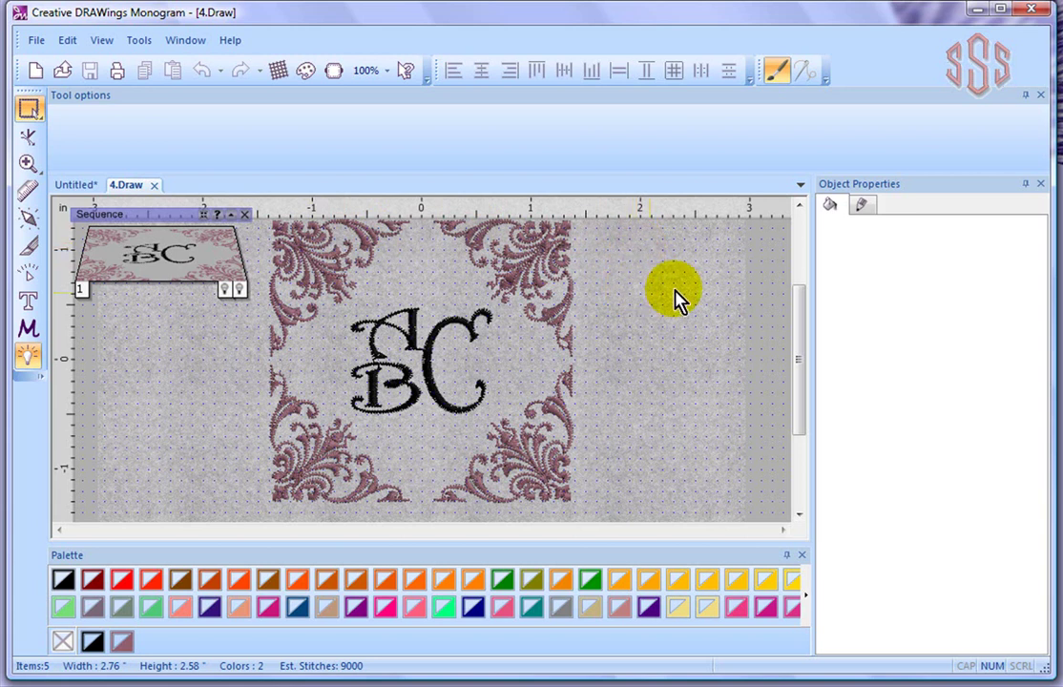
# Switch to the untitled lettering design and return to 4.Draw
pyautogui.click(77, 189)
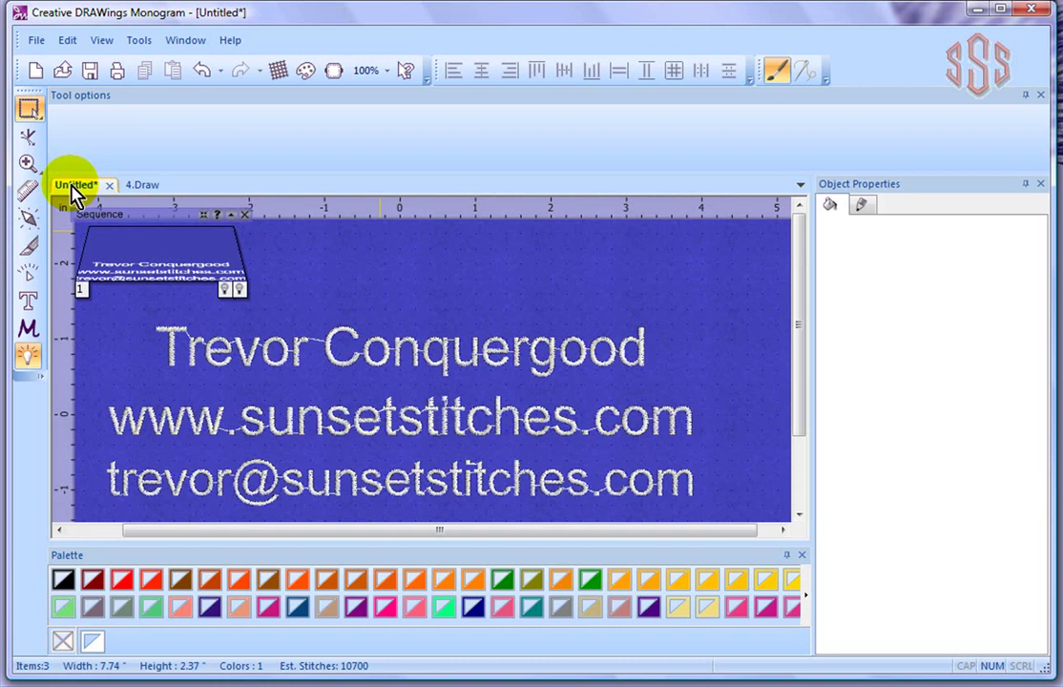
pyautogui.click(141, 187)
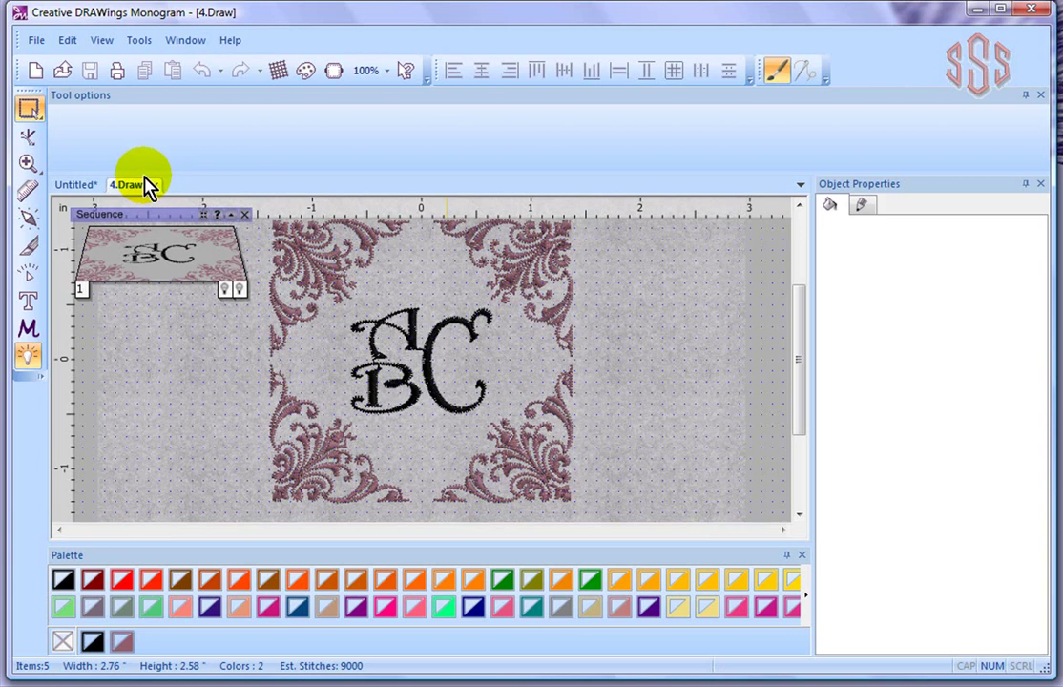
pyautogui.click(36, 42)
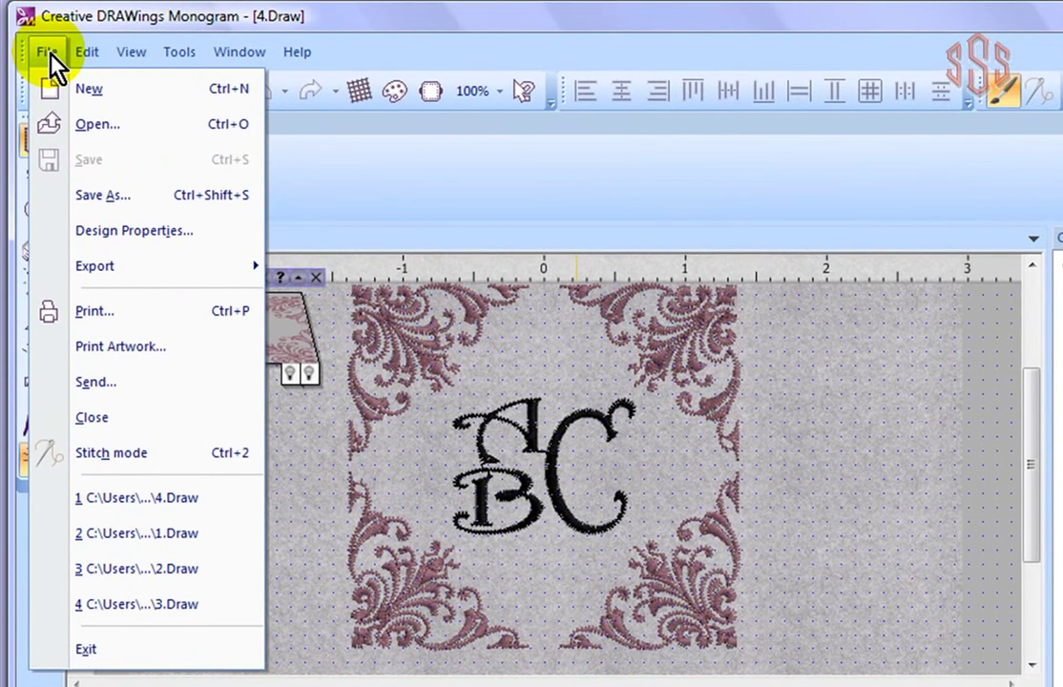
pyautogui.click(48, 53)
pyautogui.click(84, 53)
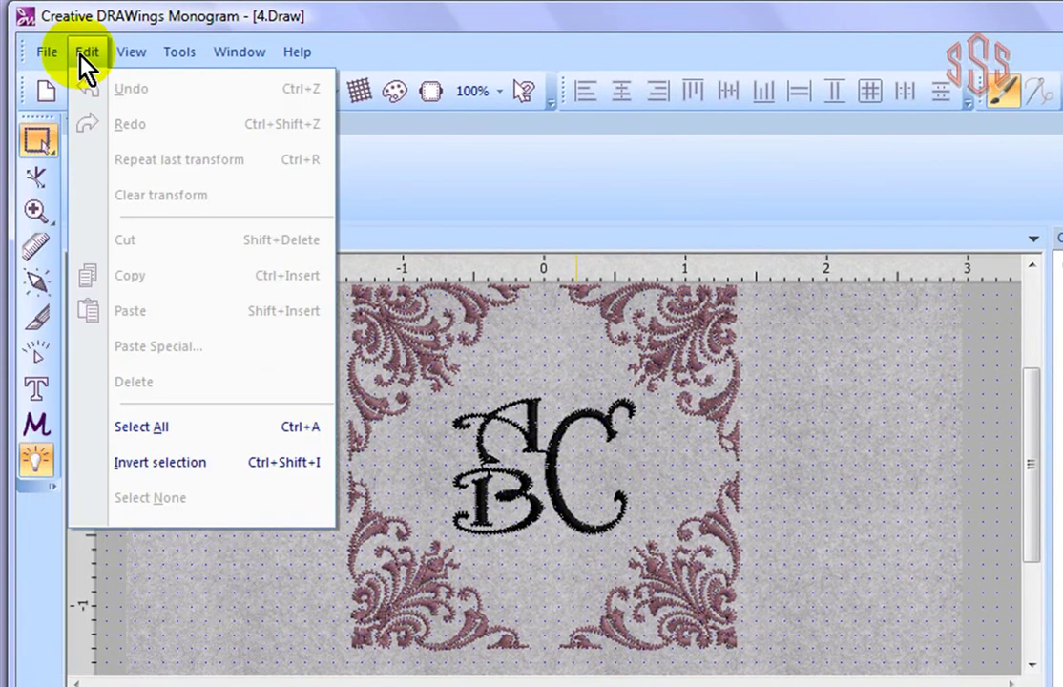
pyautogui.moveTo(129, 59)
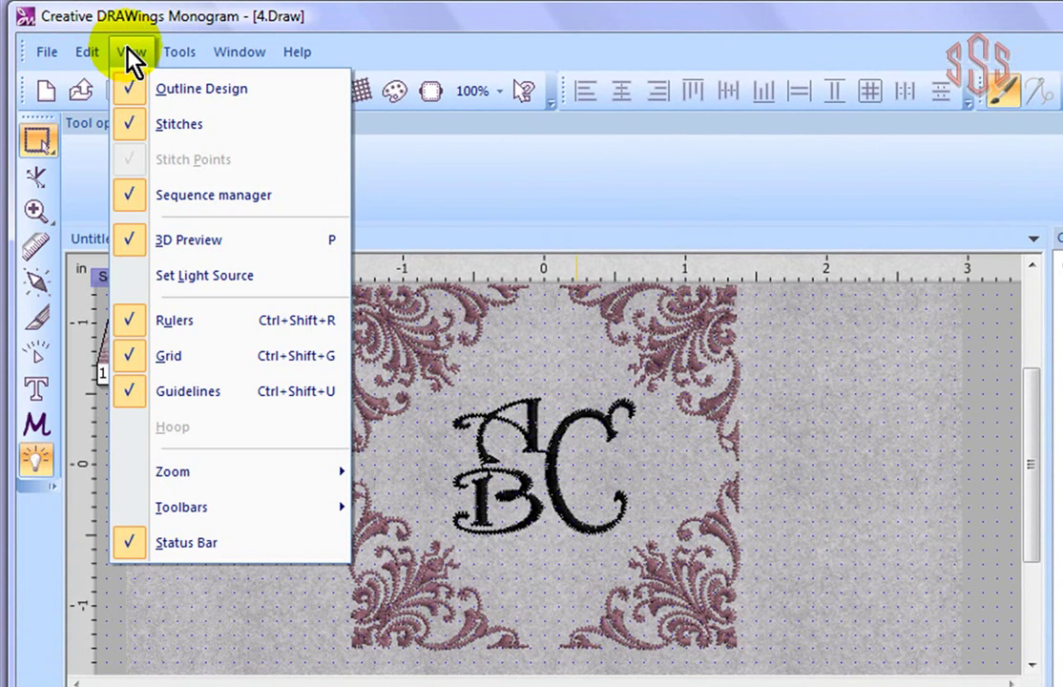
pyautogui.moveTo(172, 59)
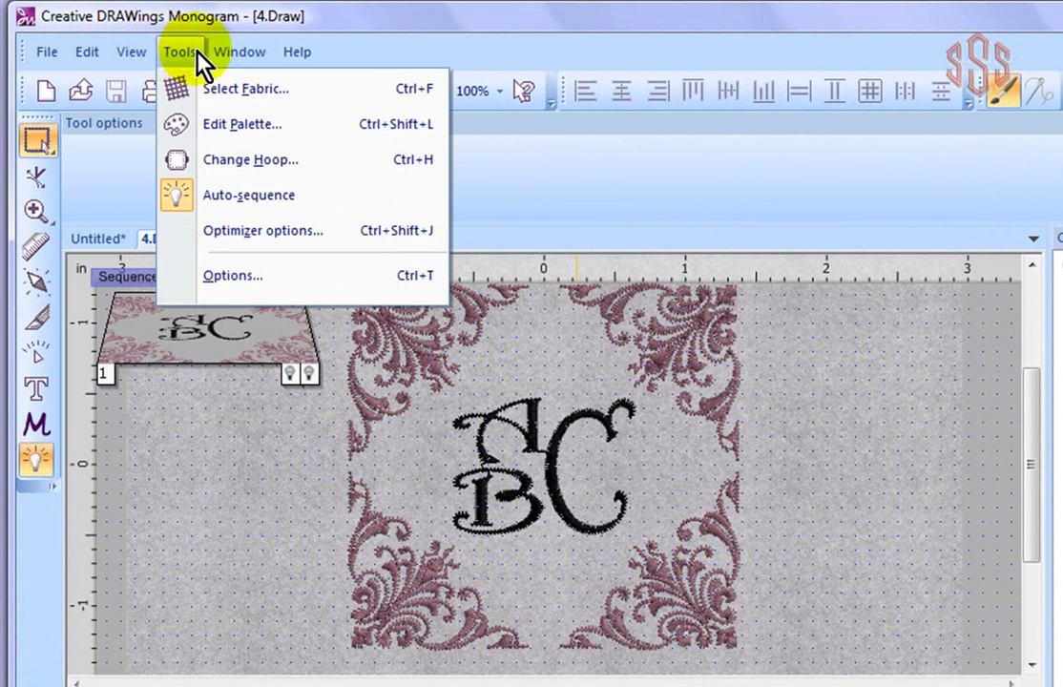
pyautogui.moveTo(266, 53)
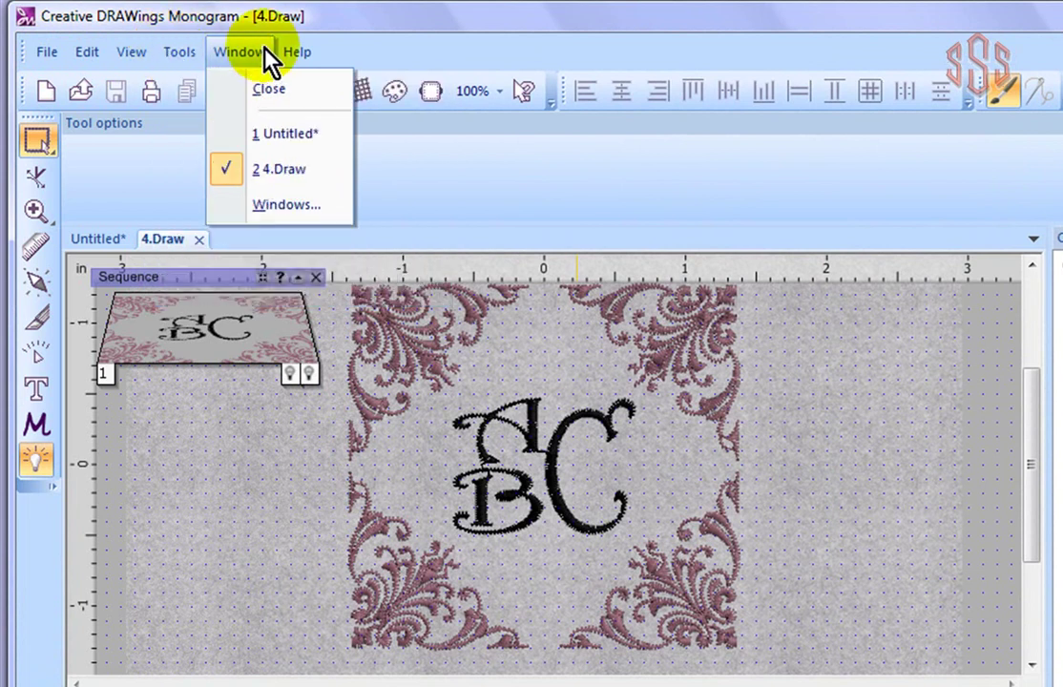
pyautogui.click(300, 59)
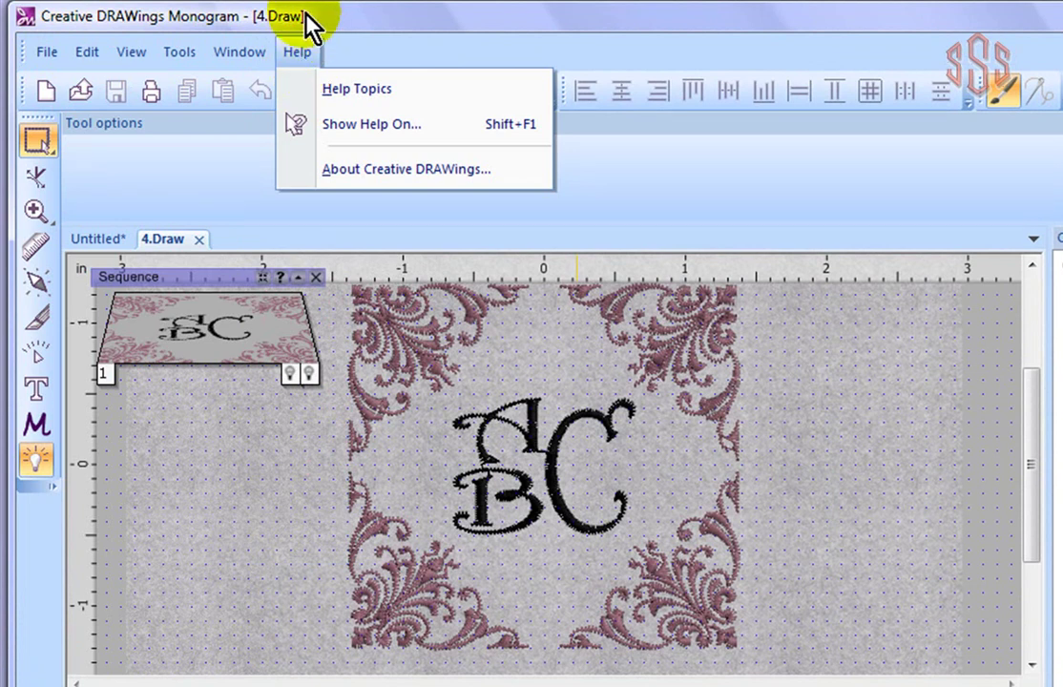
pyautogui.click(310, 24)
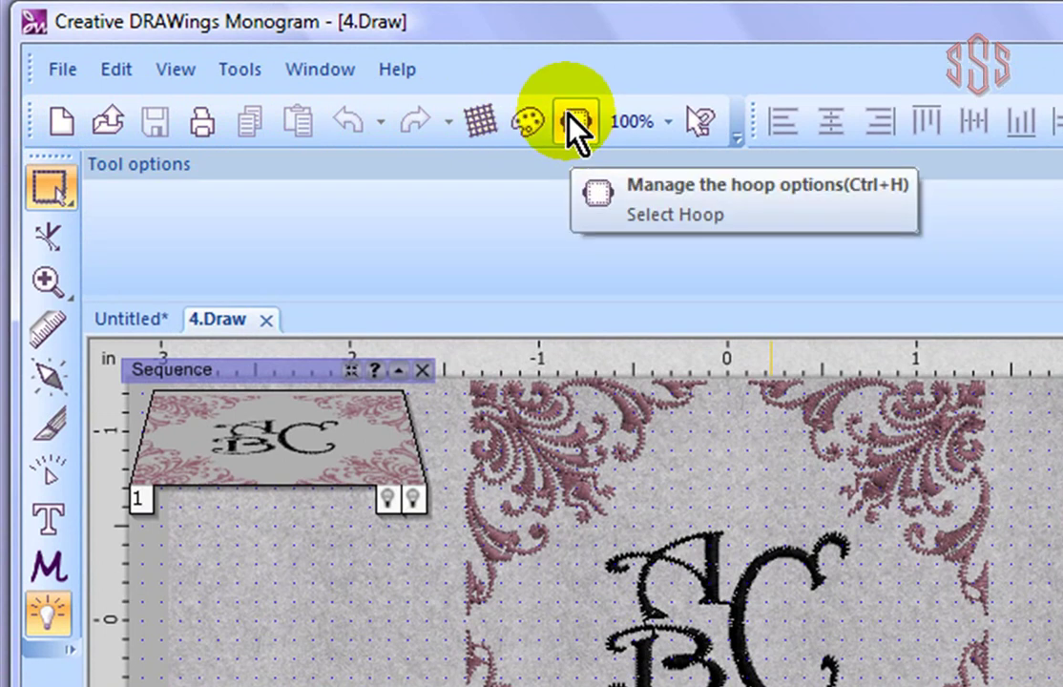
# Set the zoom level of the 4.Draw design to 150%
pyautogui.click(668, 125)
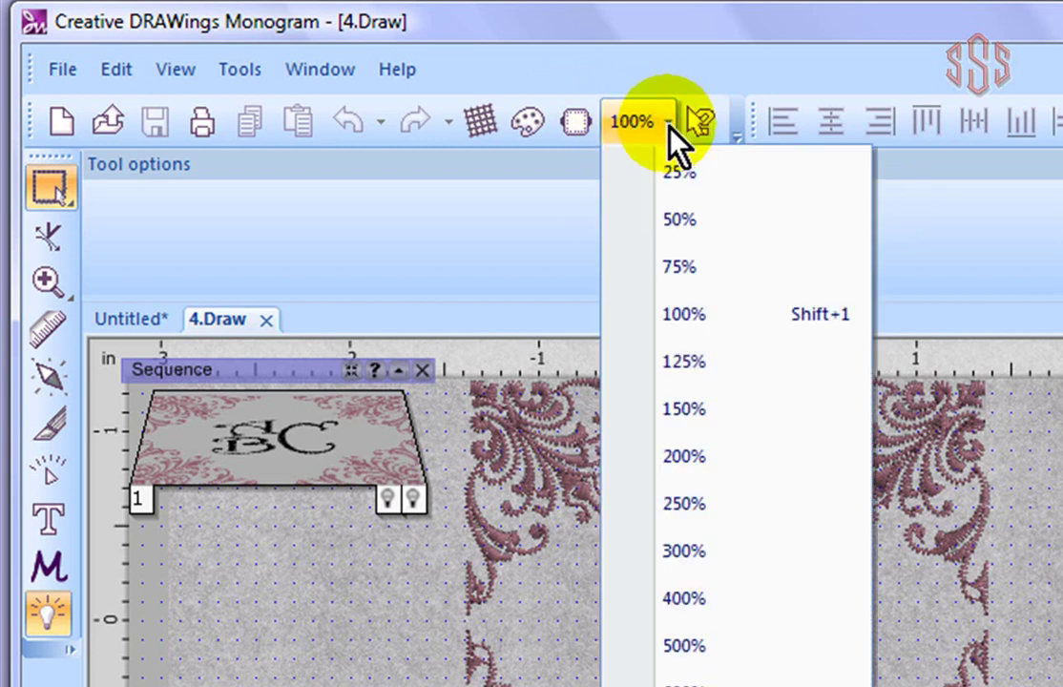
pyautogui.click(693, 410)
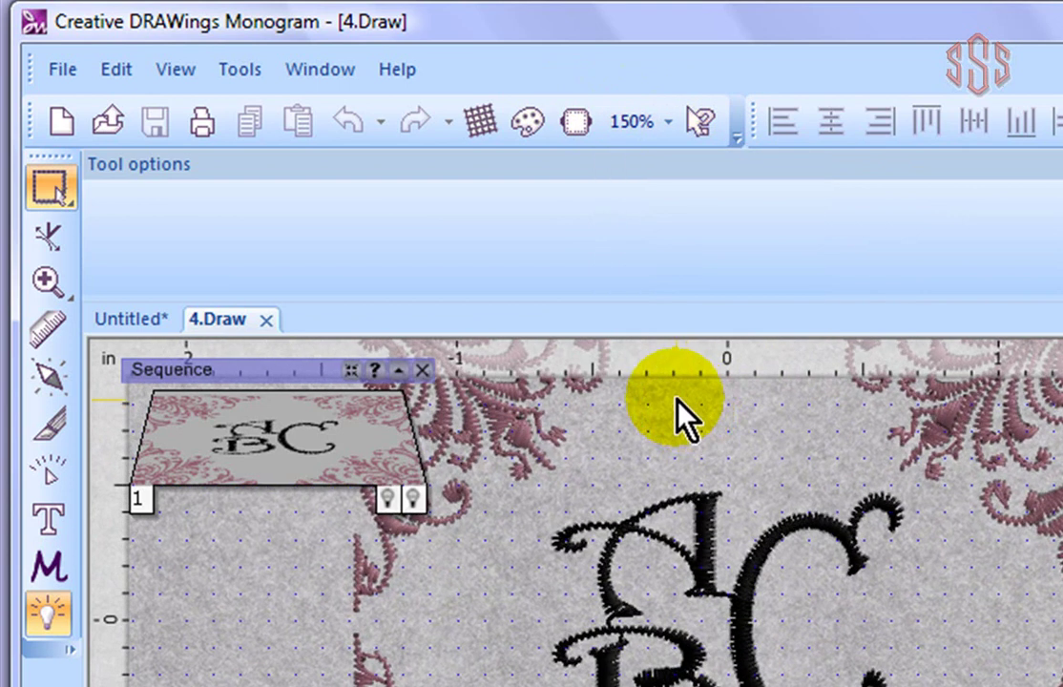
# Look up context help for the Align Left command, enlarge the help window to read the page, and close it
pyautogui.click(704, 124)
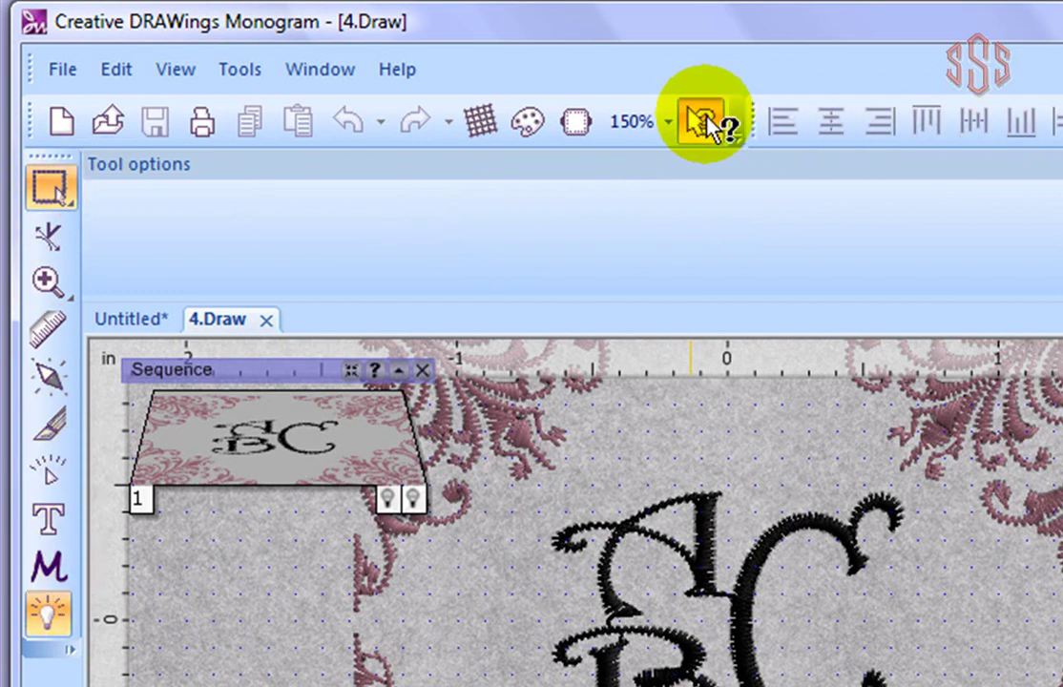
pyautogui.click(785, 124)
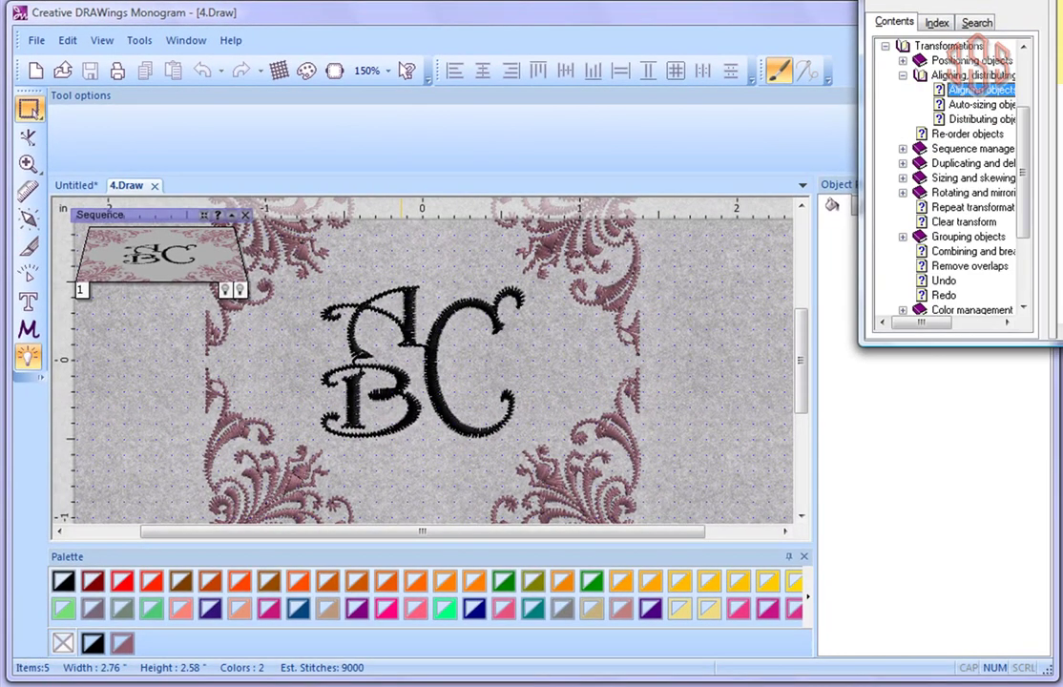
pyautogui.moveTo(938, 0); pyautogui.dragTo(158, 37)
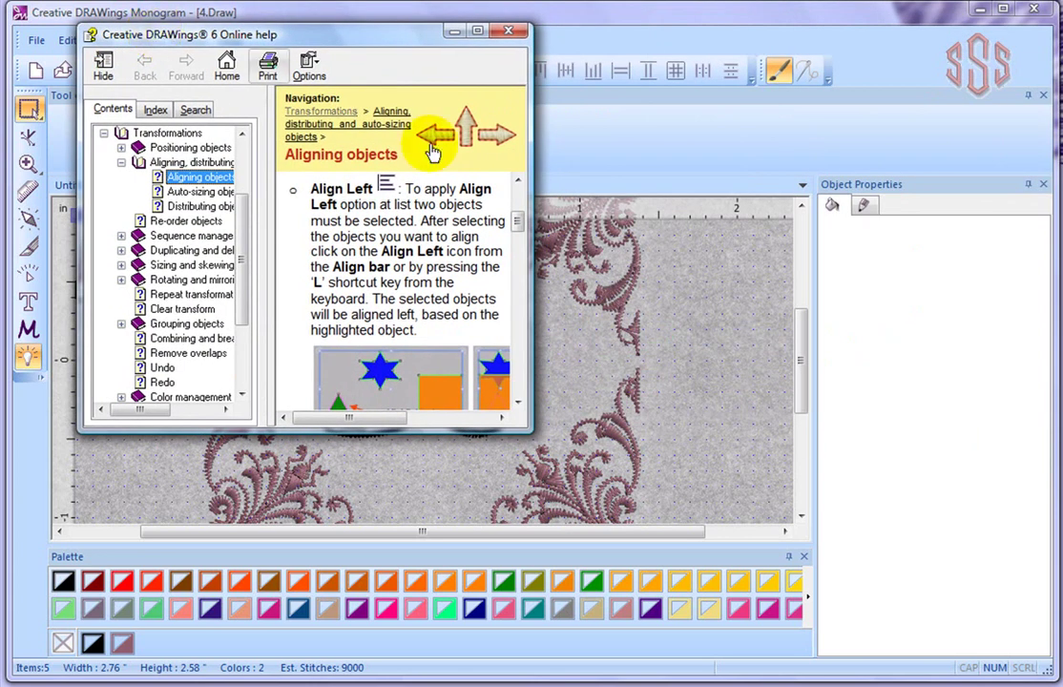
pyautogui.moveTo(530, 159); pyautogui.dragTo(1020, 162)
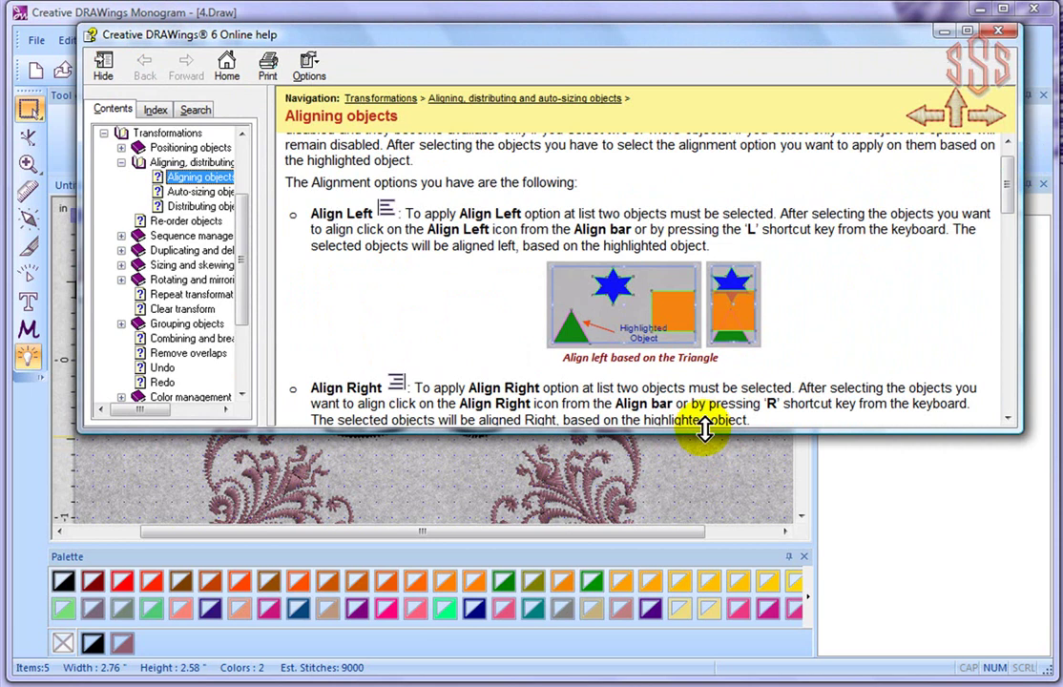
pyautogui.moveTo(705, 431); pyautogui.dragTo(704, 602)
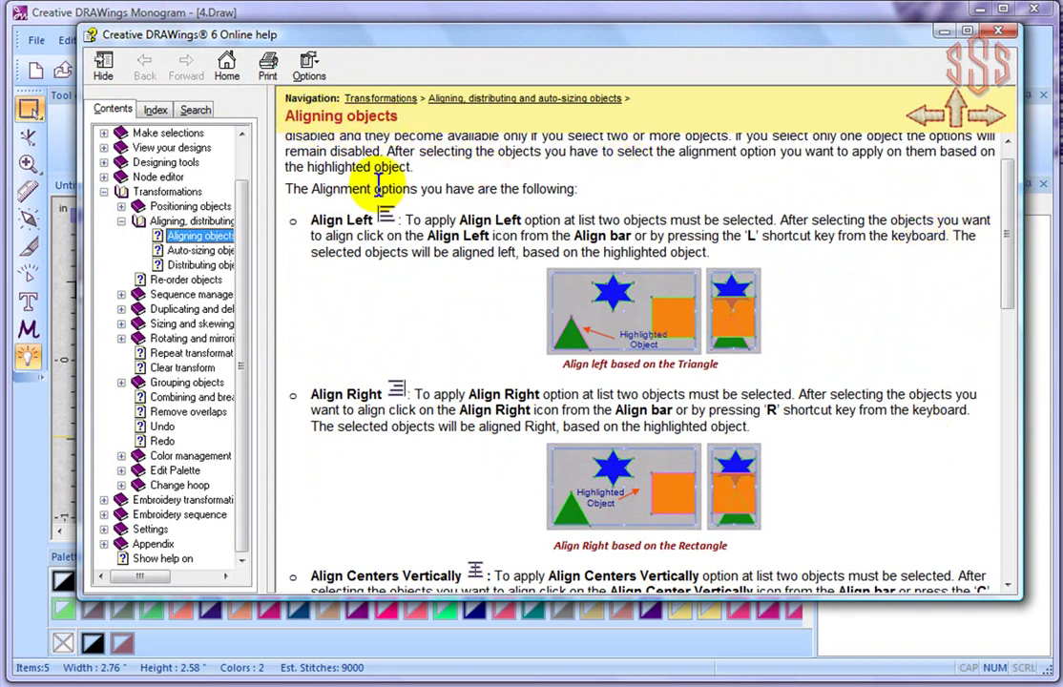
pyautogui.click(998, 31)
# View the welcome page of the general help topics and close the help window
pyautogui.click(234, 43)
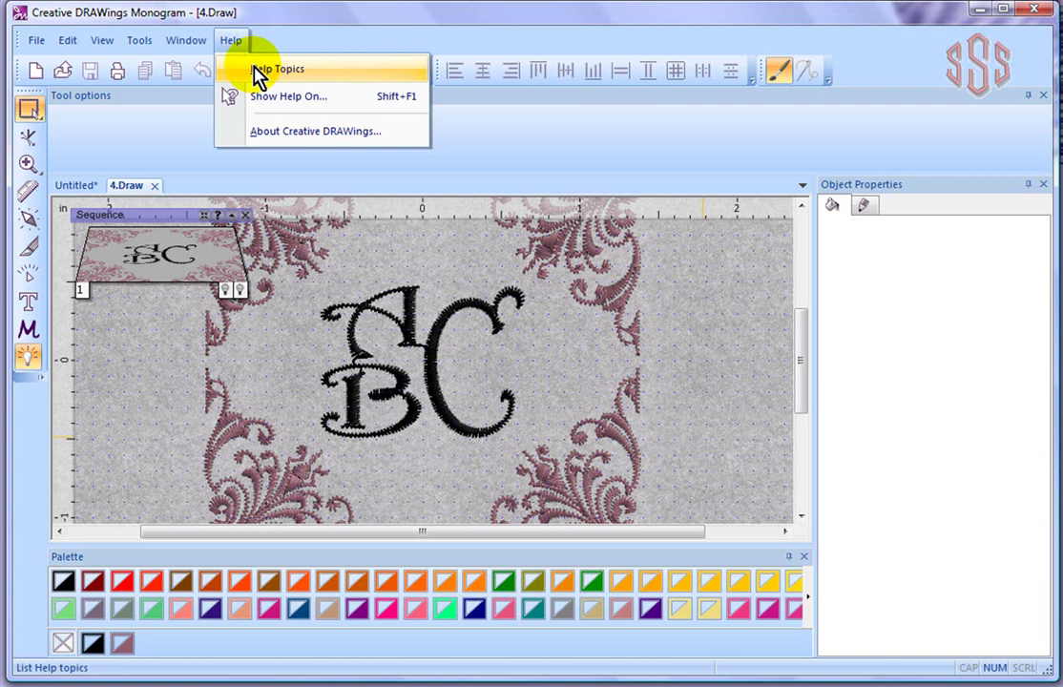
pyautogui.click(257, 72)
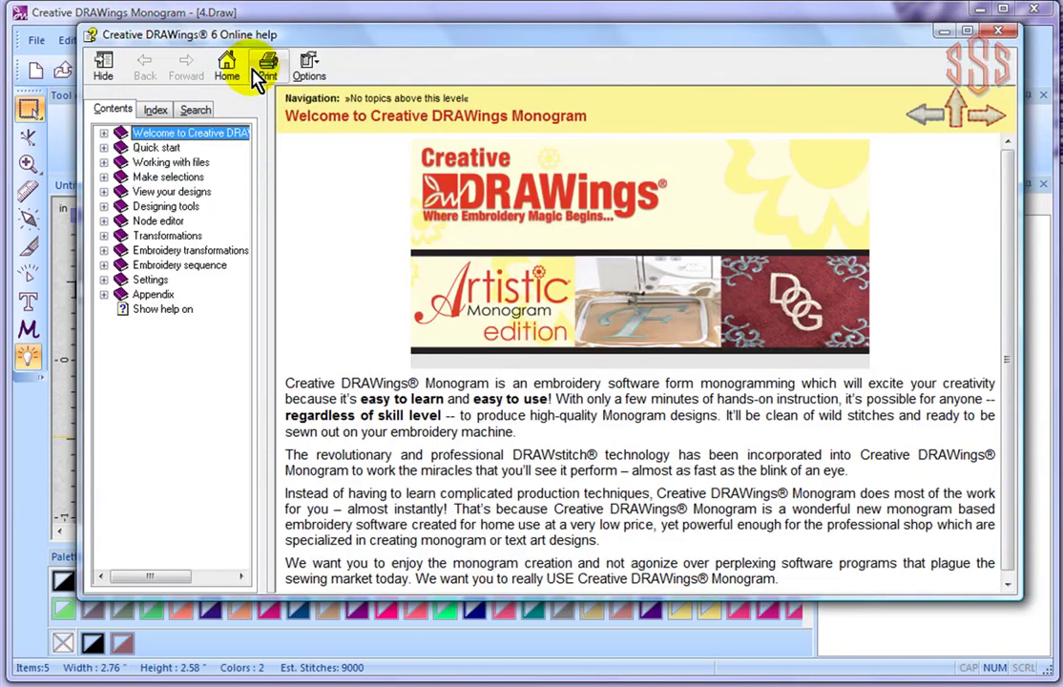
pyautogui.click(1003, 34)
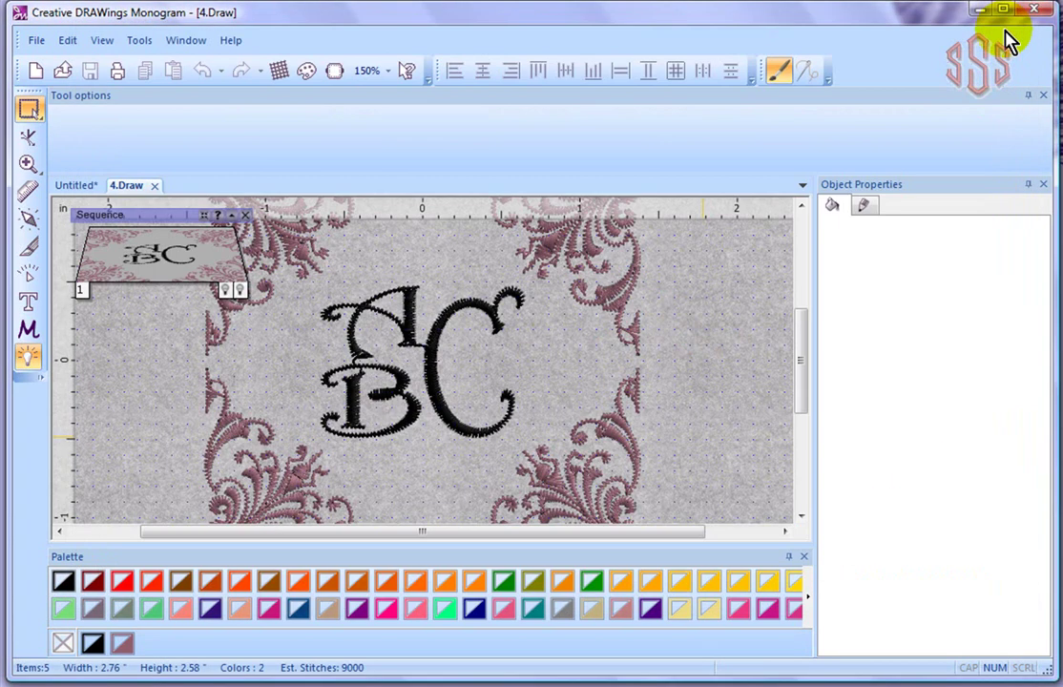
# Look up context help for the Rectangle selection tool, then view the help's index, search and contents listings
pyautogui.click(406, 70)
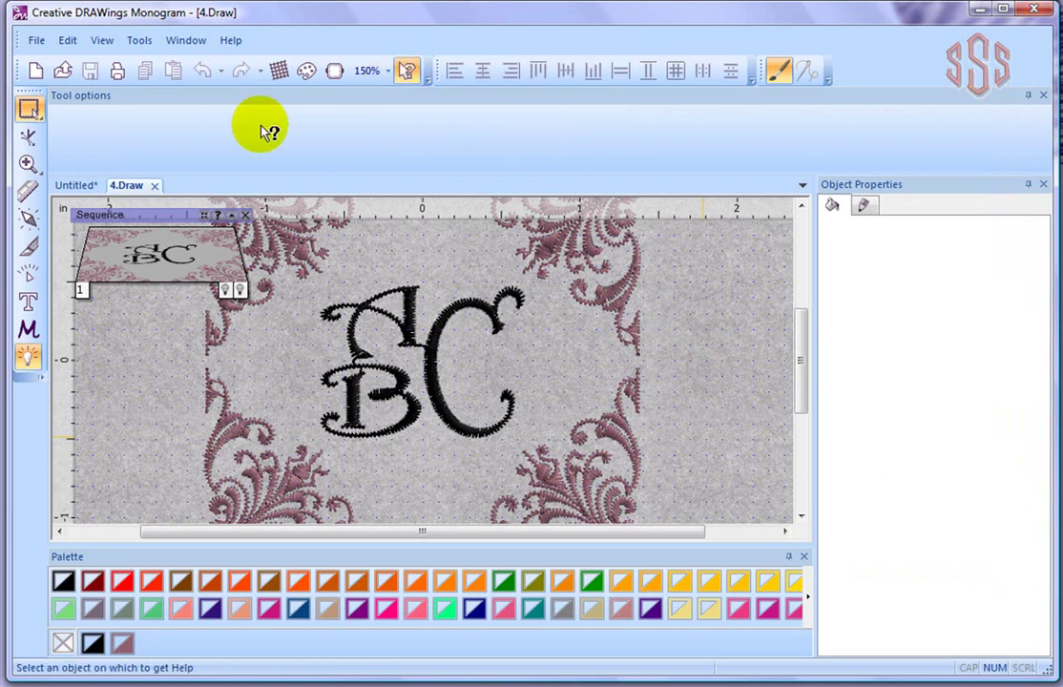
pyautogui.click(29, 109)
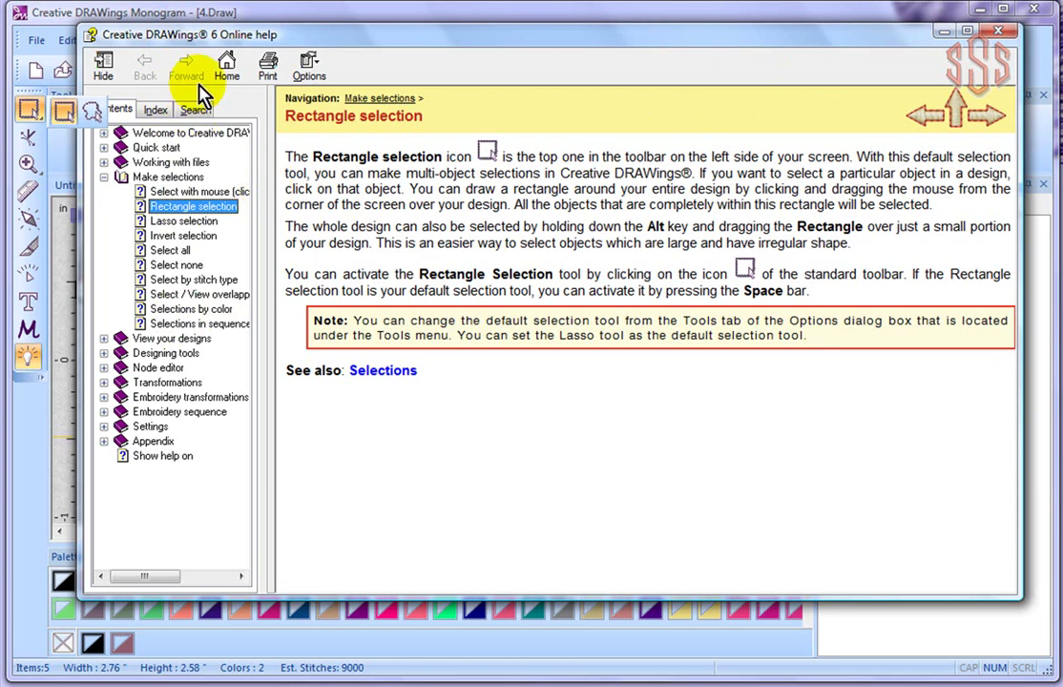
pyautogui.click(155, 110)
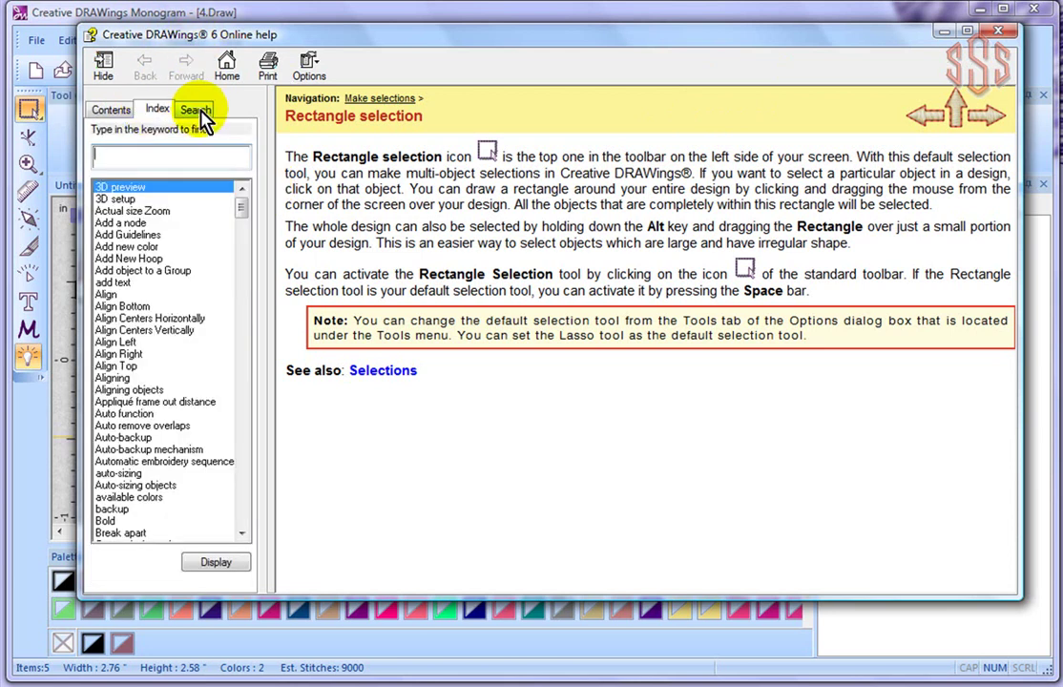
pyautogui.click(198, 112)
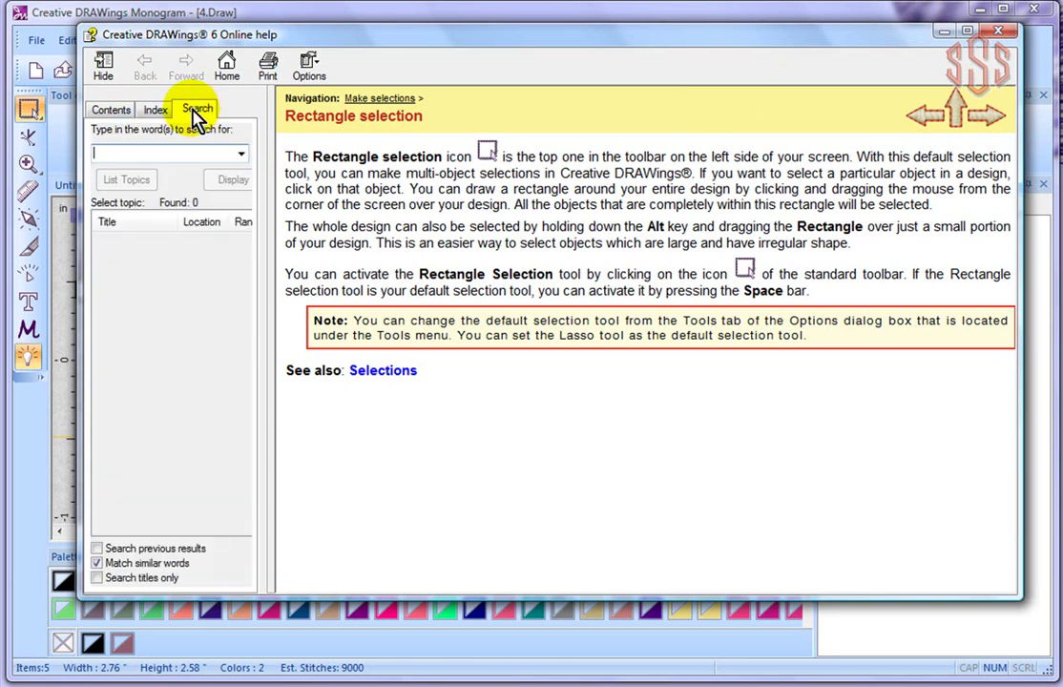
pyautogui.click(113, 113)
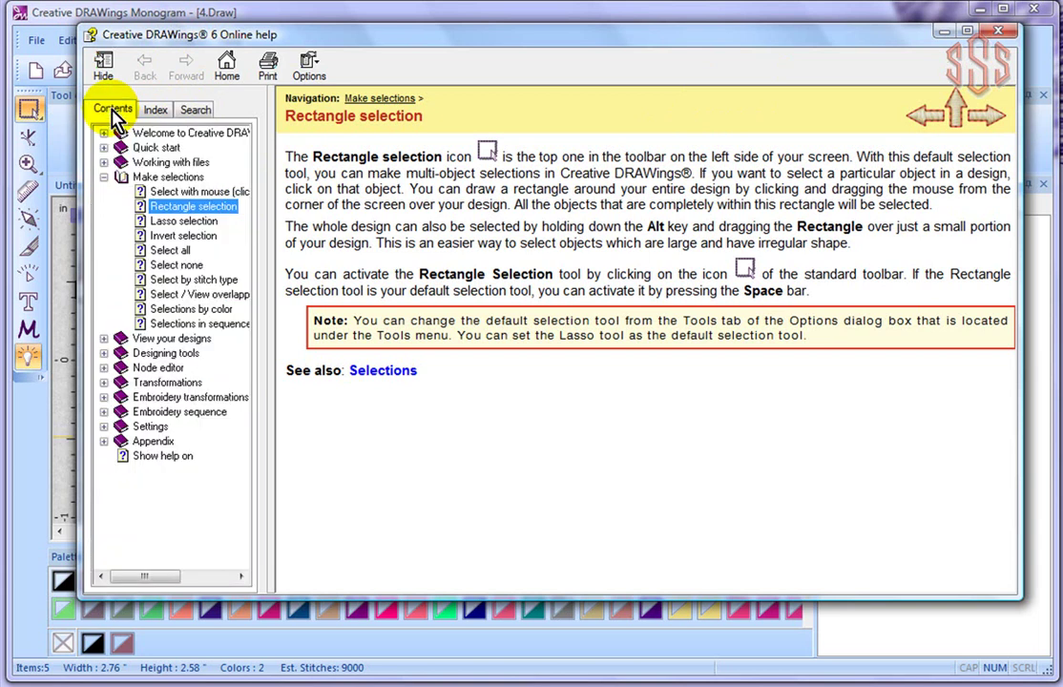
# Read the Zoom all topic under View your designs in the help contents and close the help window
pyautogui.click(104, 338)
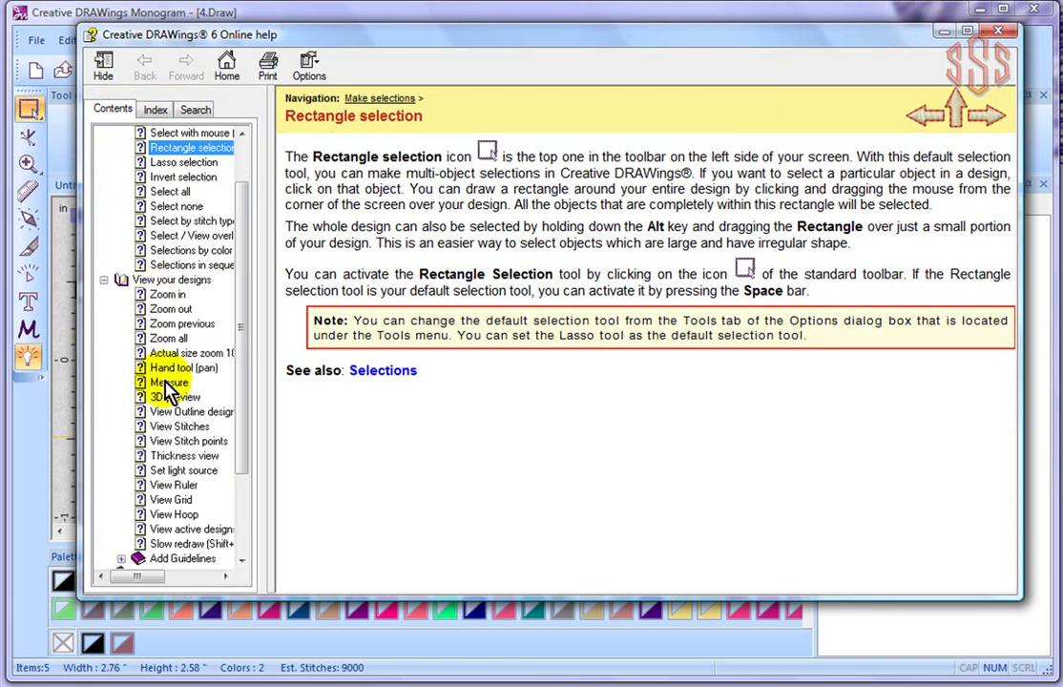
pyautogui.click(167, 339)
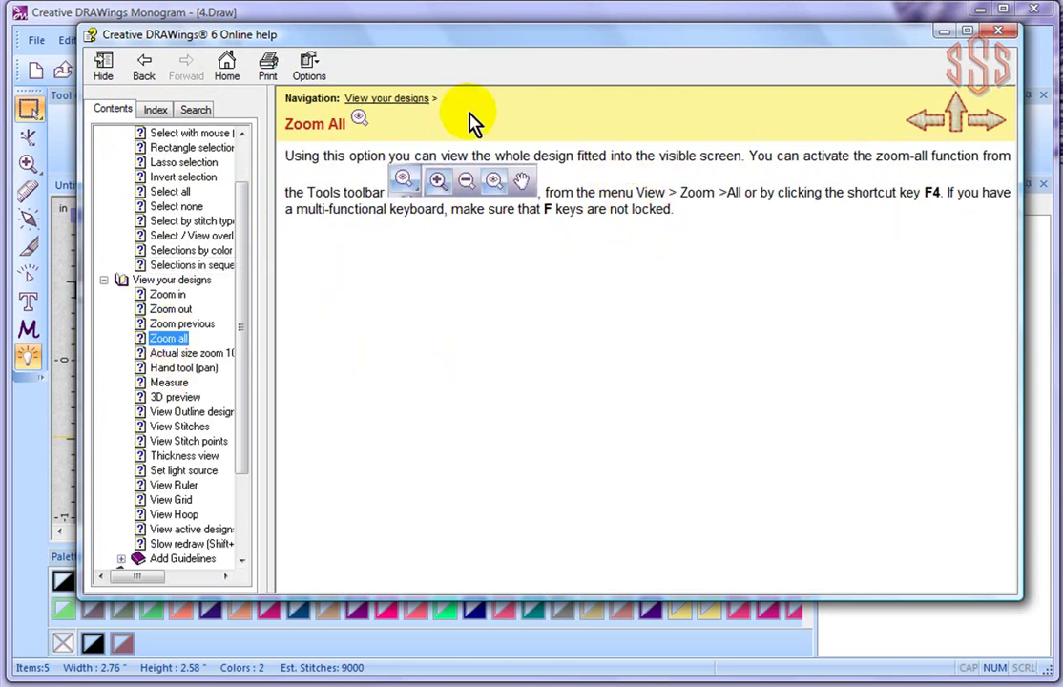
pyautogui.click(1004, 36)
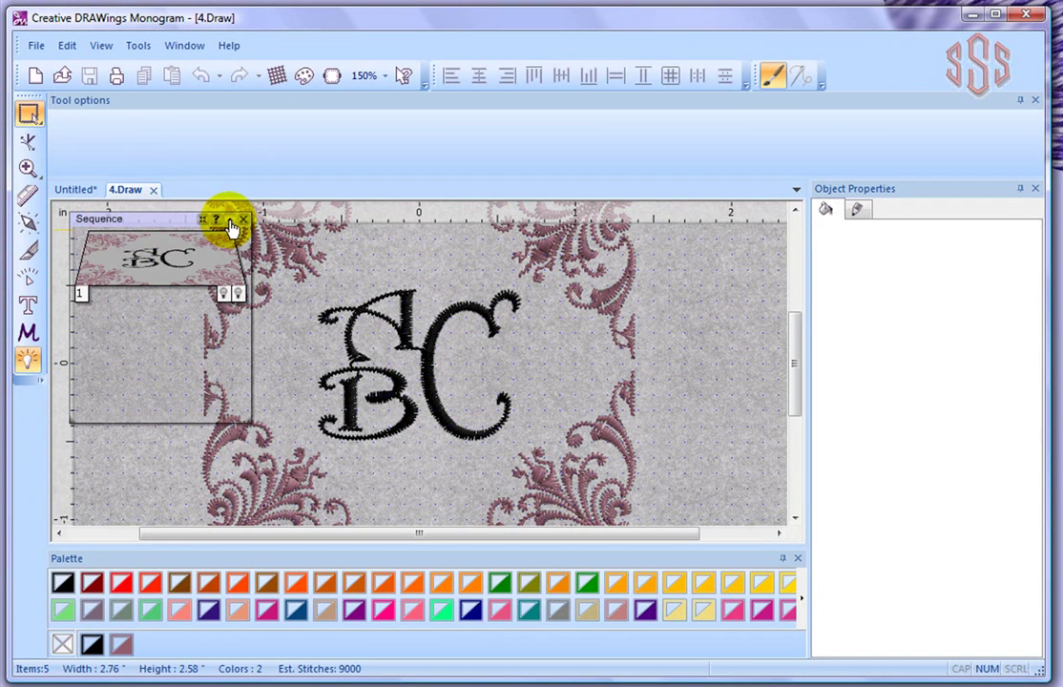
# Collapse and re-expand the Sequence manager, then close it
pyautogui.click(230, 223)
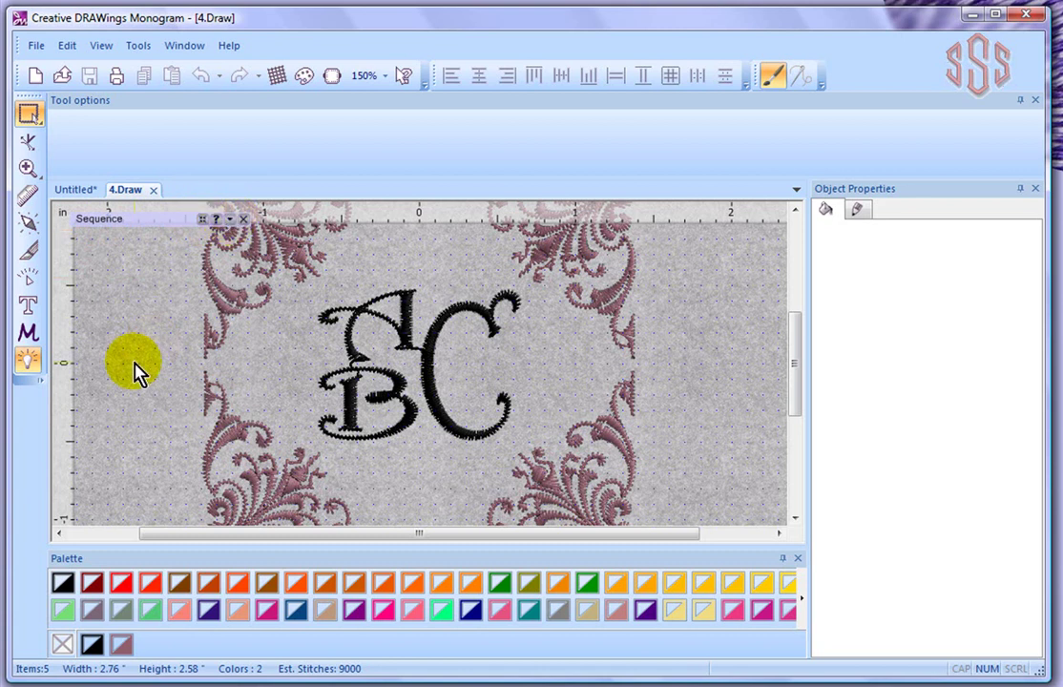
pyautogui.click(230, 222)
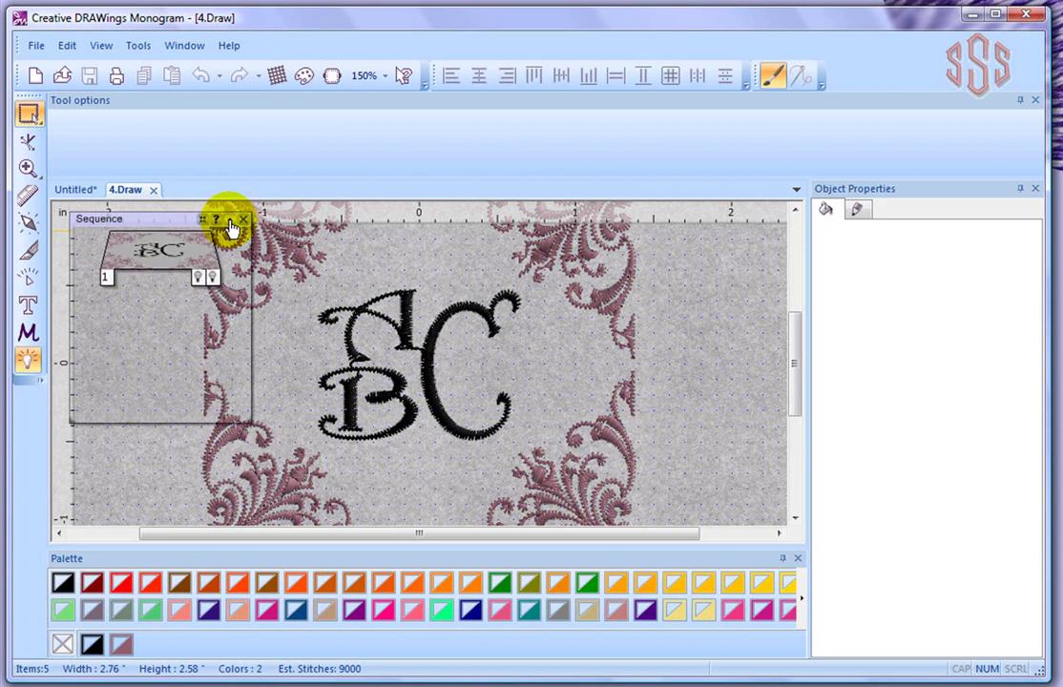
pyautogui.click(135, 267)
pyautogui.click(127, 408)
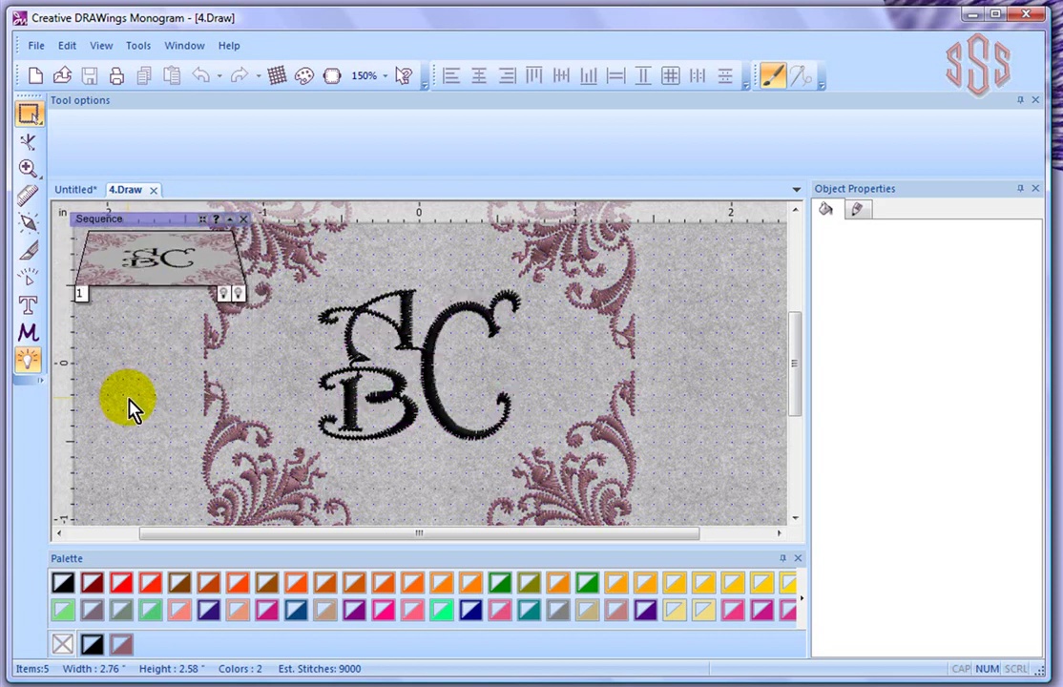
pyautogui.click(245, 222)
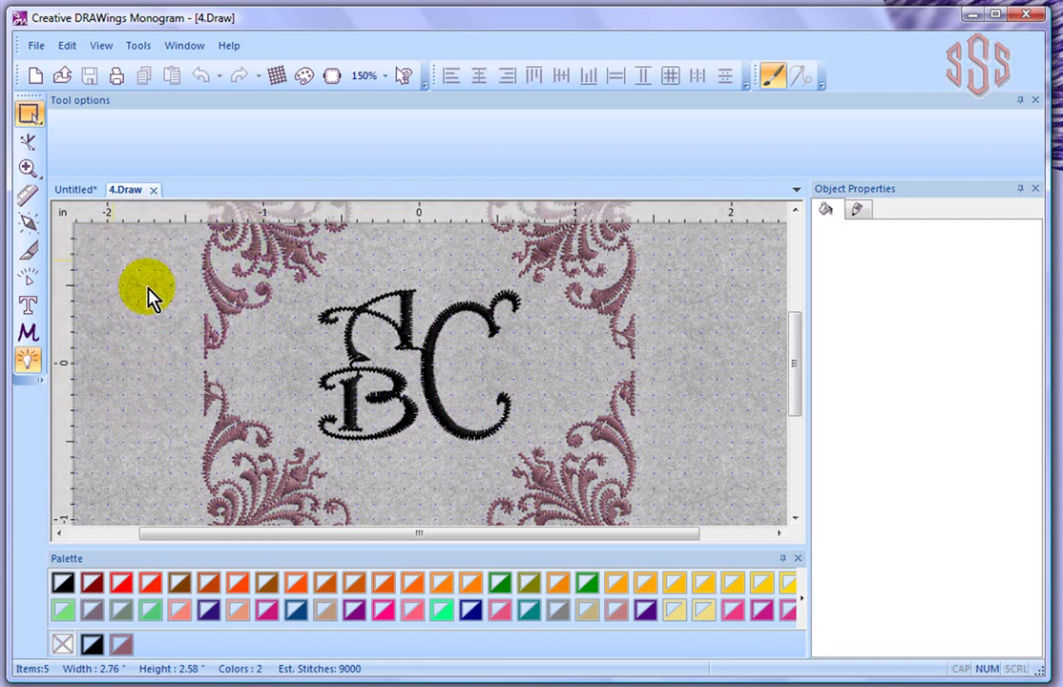
# Show the Sequence manager again over the design, then close it
pyautogui.scroll(-2, 145, 294)
pyautogui.scroll(-1, 143, 296)
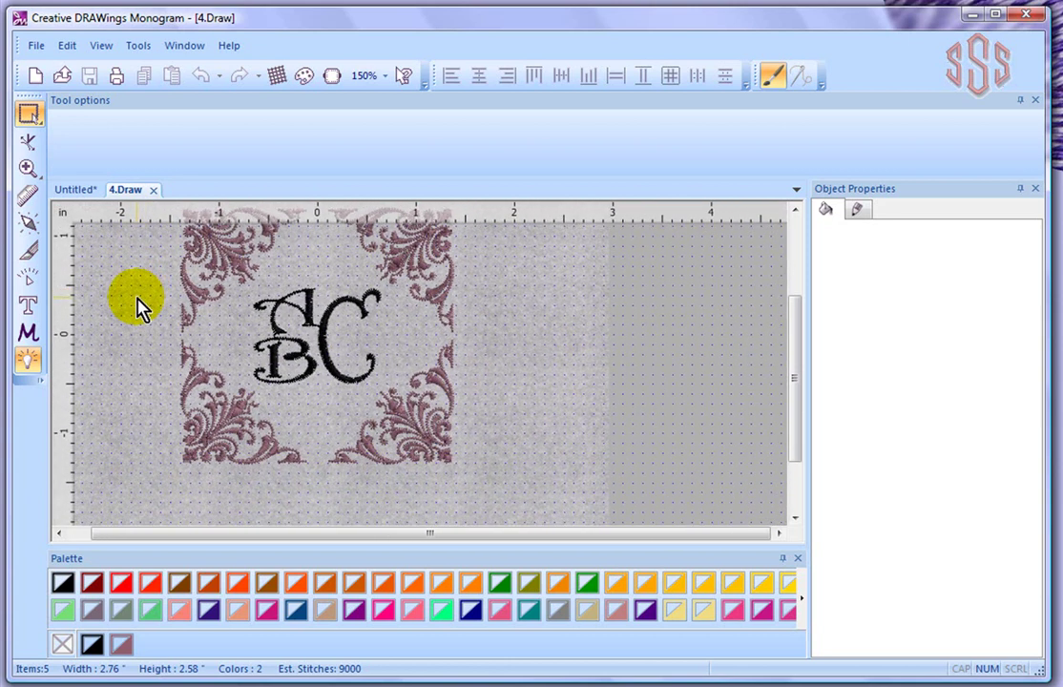
pyautogui.click(102, 46)
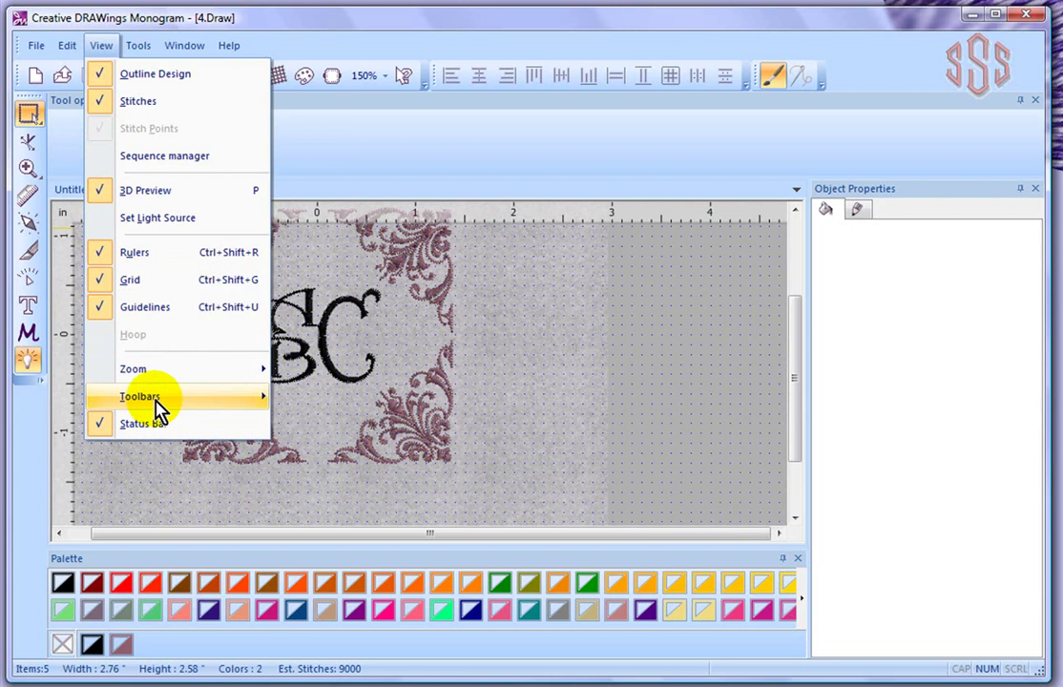
pyautogui.moveTo(156, 408)
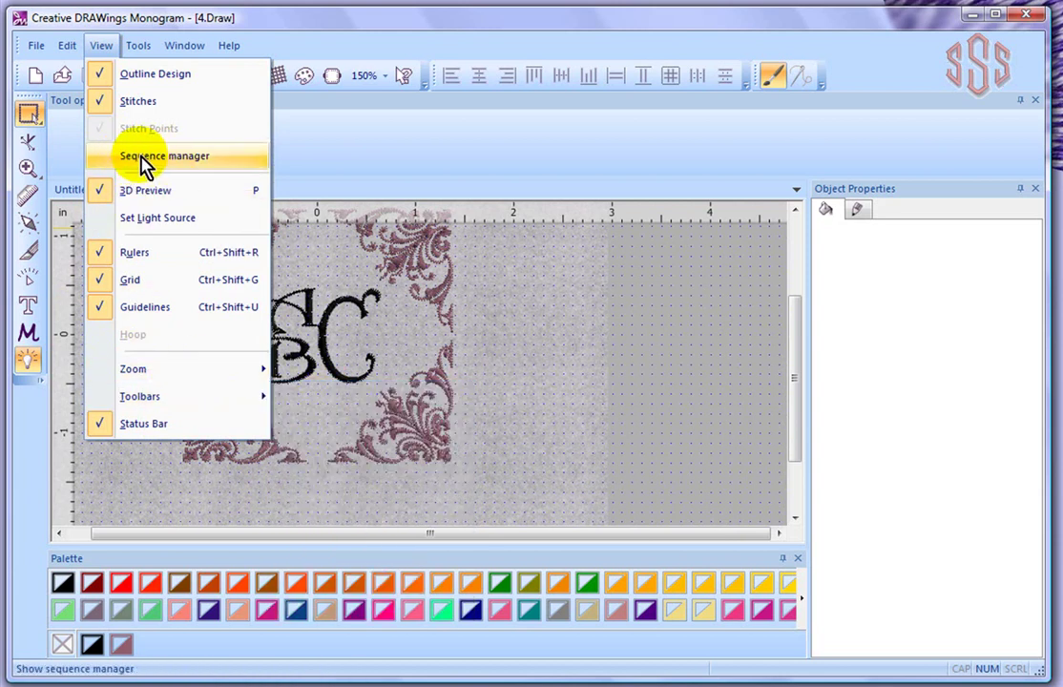
pyautogui.click(143, 164)
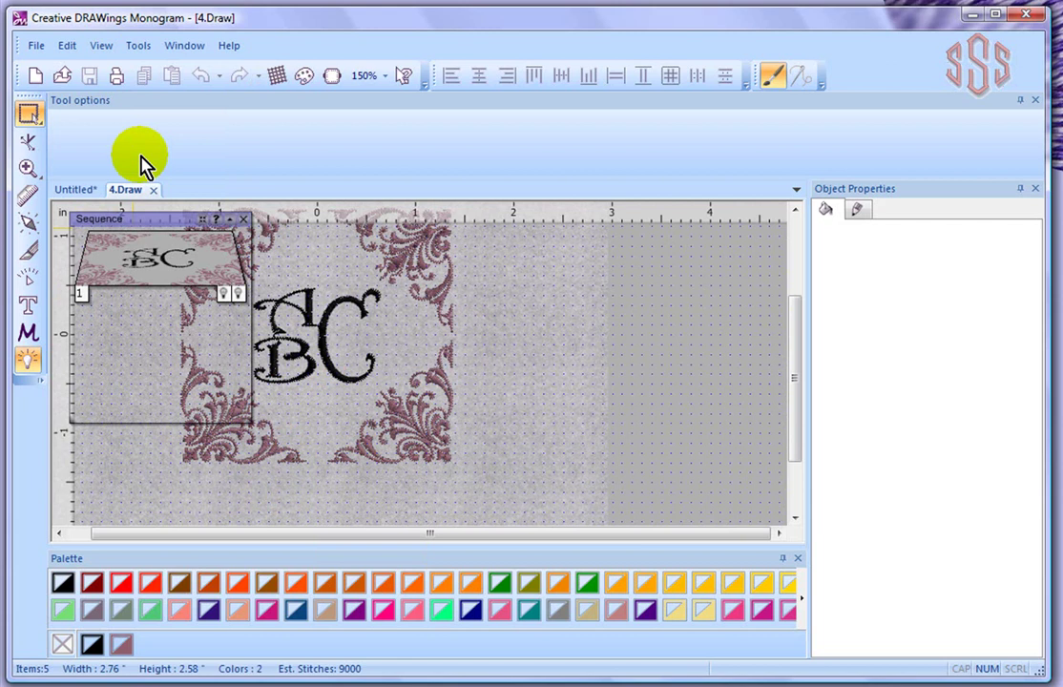
pyautogui.click(244, 223)
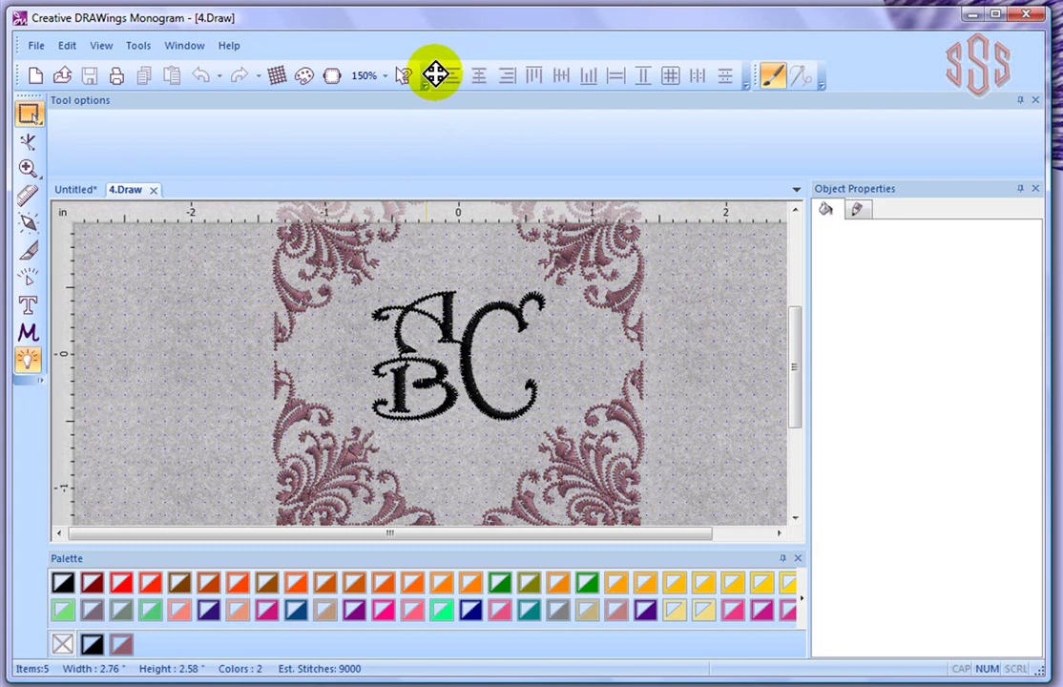
# Undock the Align bar and dock it vertically below the Tools toolbar, then return it beside the Standard toolbar
pyautogui.moveTo(429, 77); pyautogui.dragTo(287, 291)
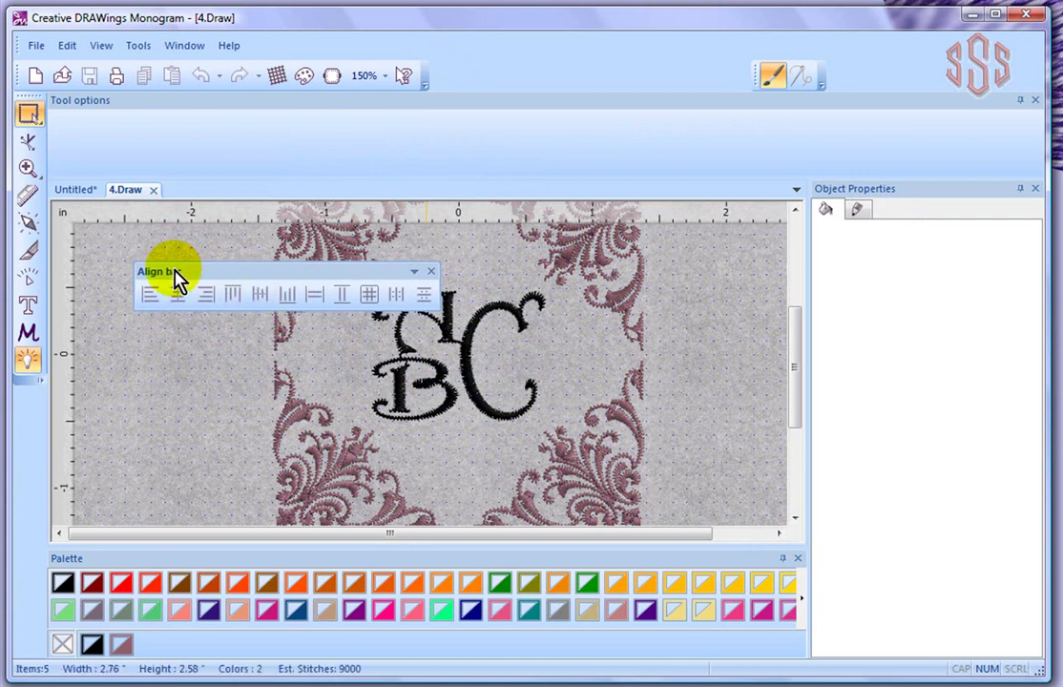
pyautogui.moveTo(308, 280); pyautogui.dragTo(15, 449)
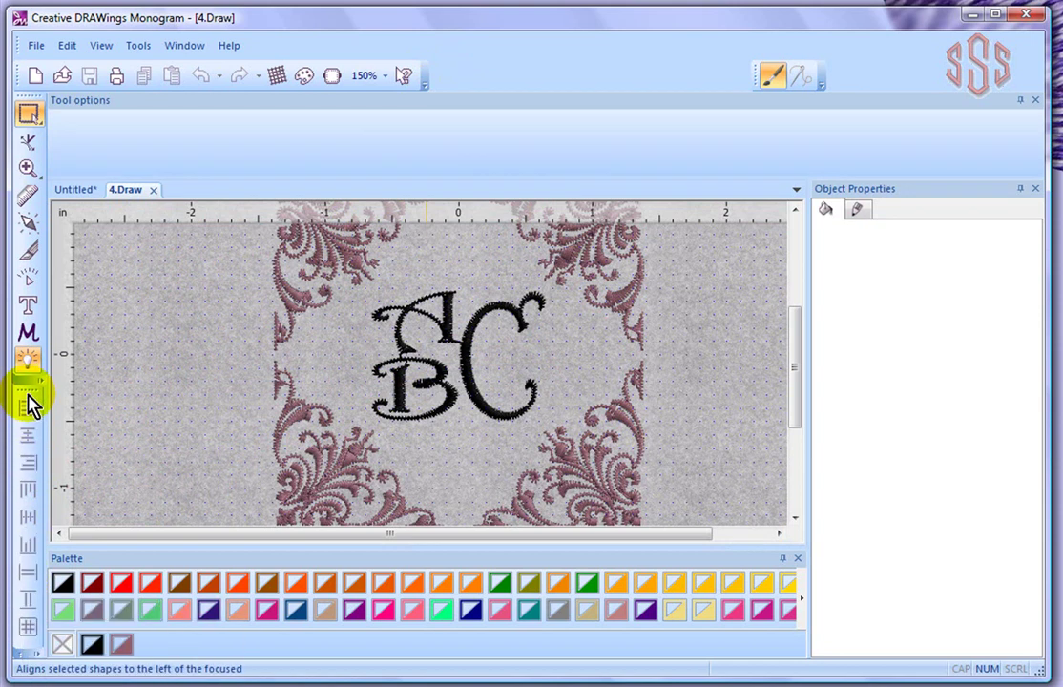
pyautogui.moveTo(28, 389); pyautogui.dragTo(450, 75)
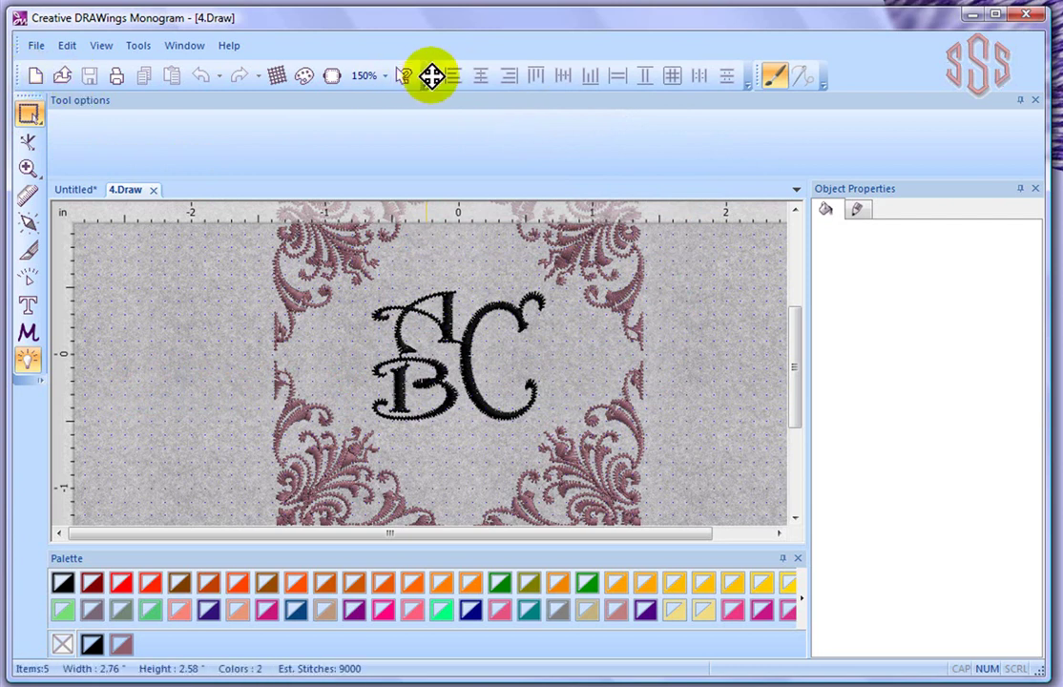
# Float the Align bar and close it, then restore it docked beside the Standard toolbar
pyautogui.moveTo(435, 75); pyautogui.dragTo(358, 287)
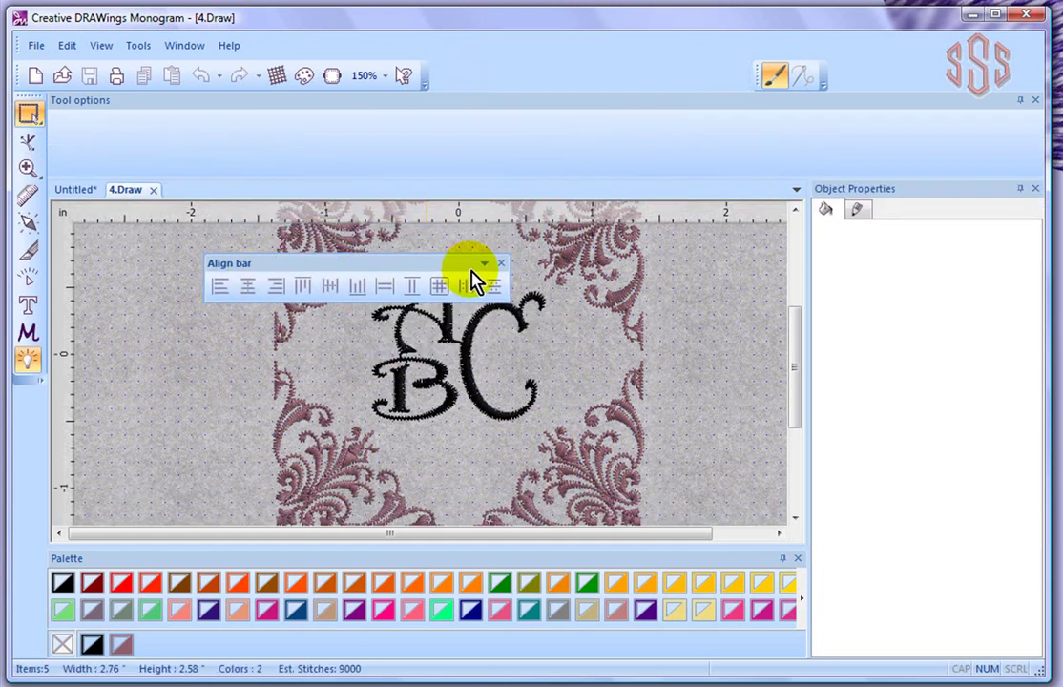
pyautogui.click(501, 265)
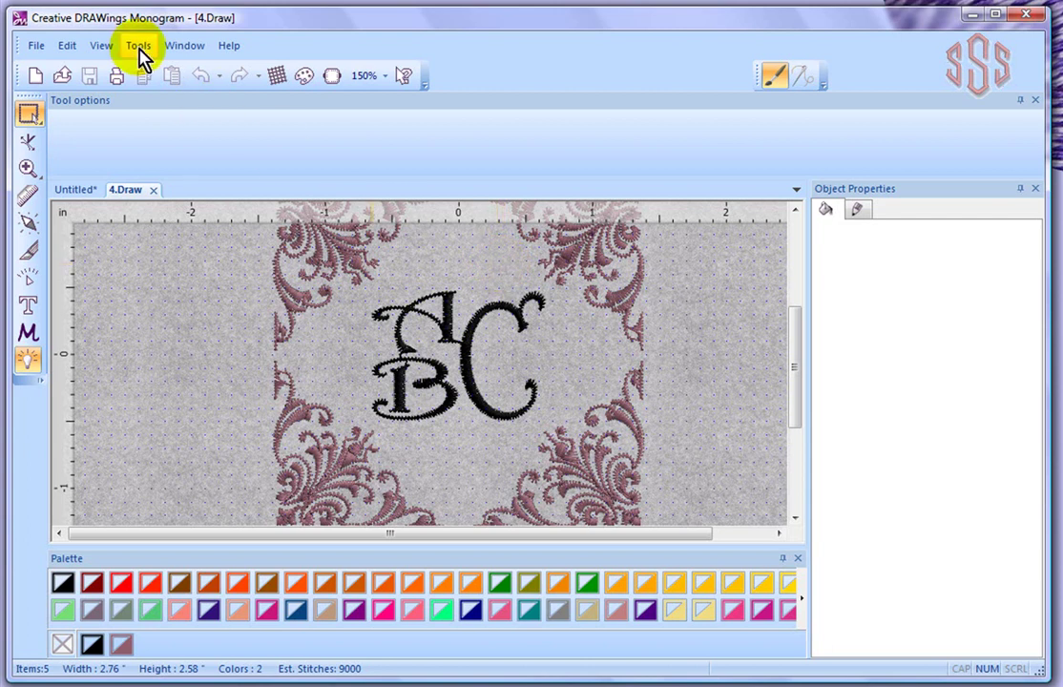
pyautogui.click(105, 48)
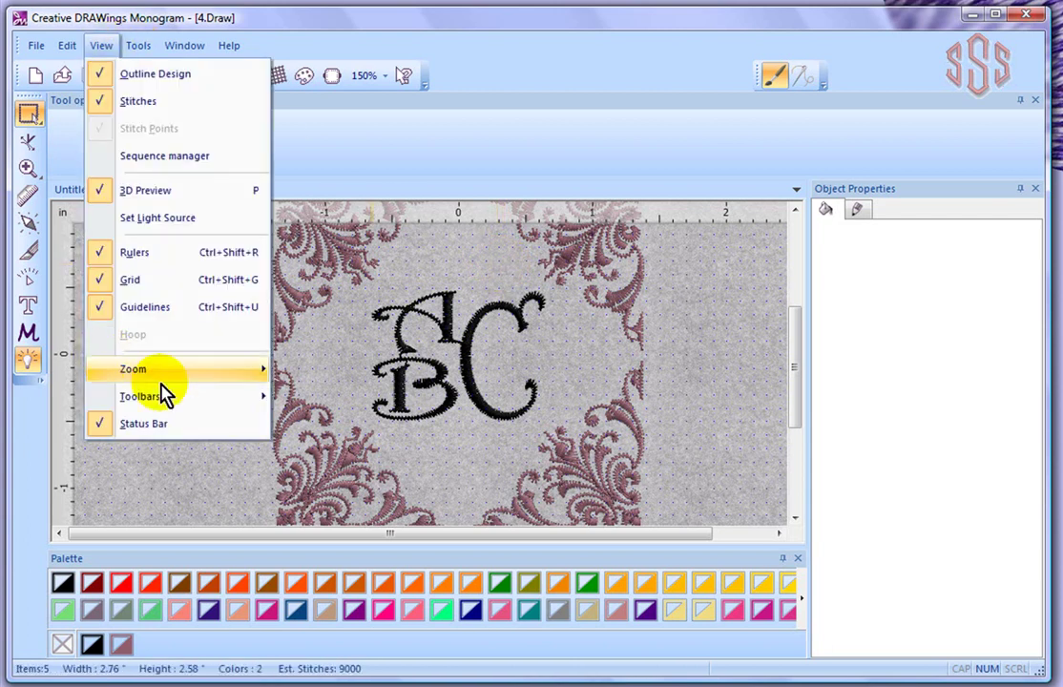
pyautogui.moveTo(202, 408)
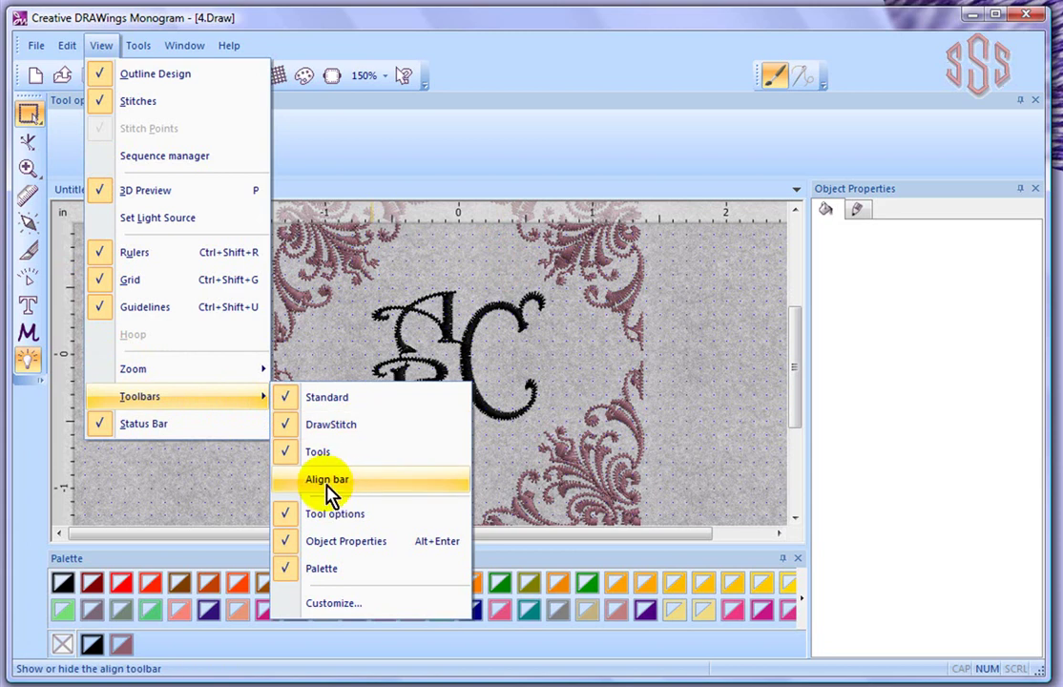
pyautogui.click(327, 482)
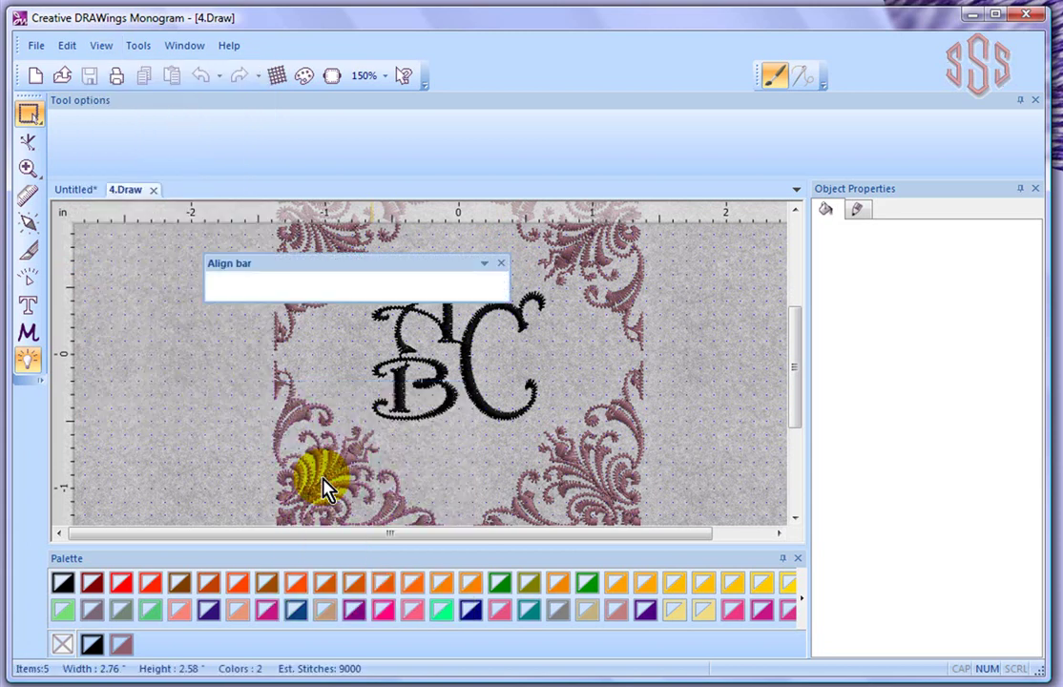
pyautogui.moveTo(403, 256); pyautogui.dragTo(613, 76)
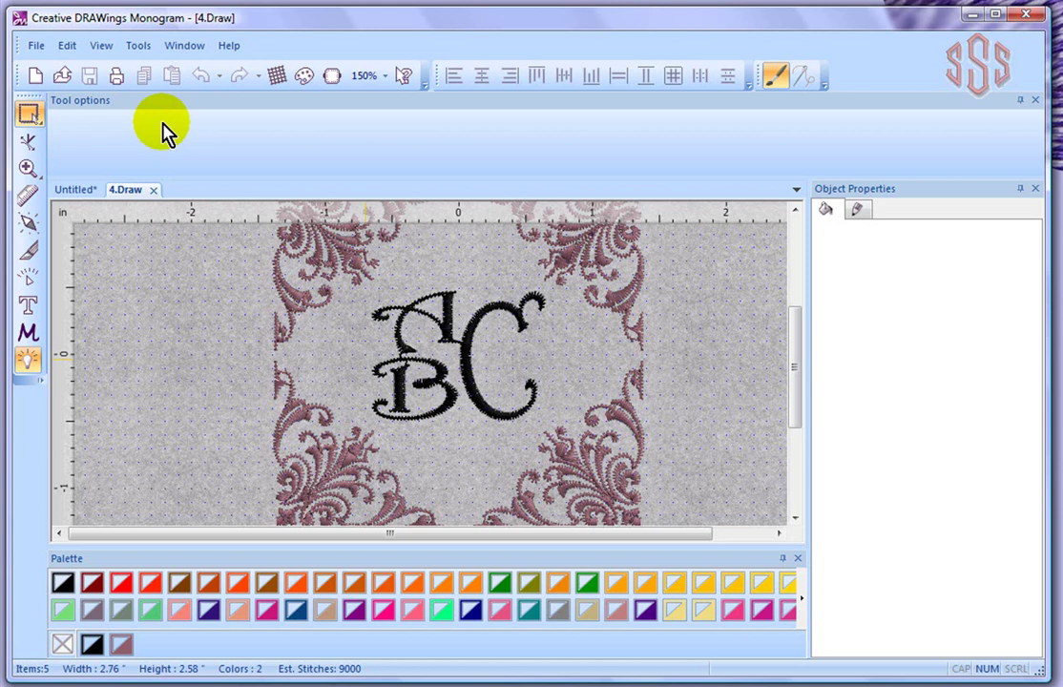
# View the options of the Text tool, then switch back to the Rectangle selection tool
pyautogui.click(26, 310)
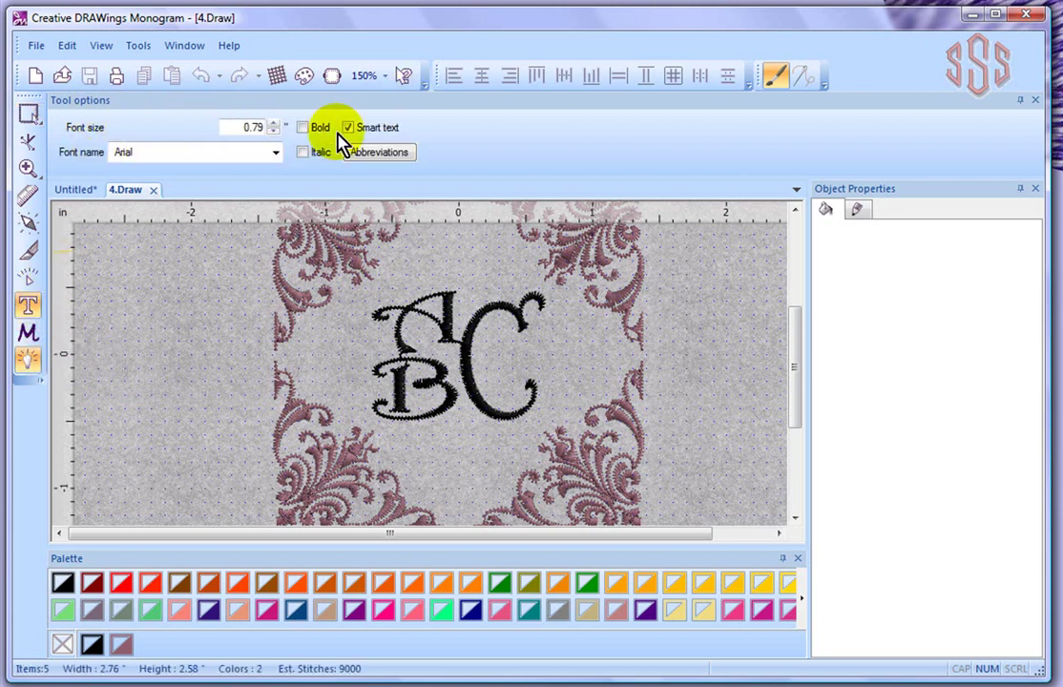
pyautogui.click(28, 119)
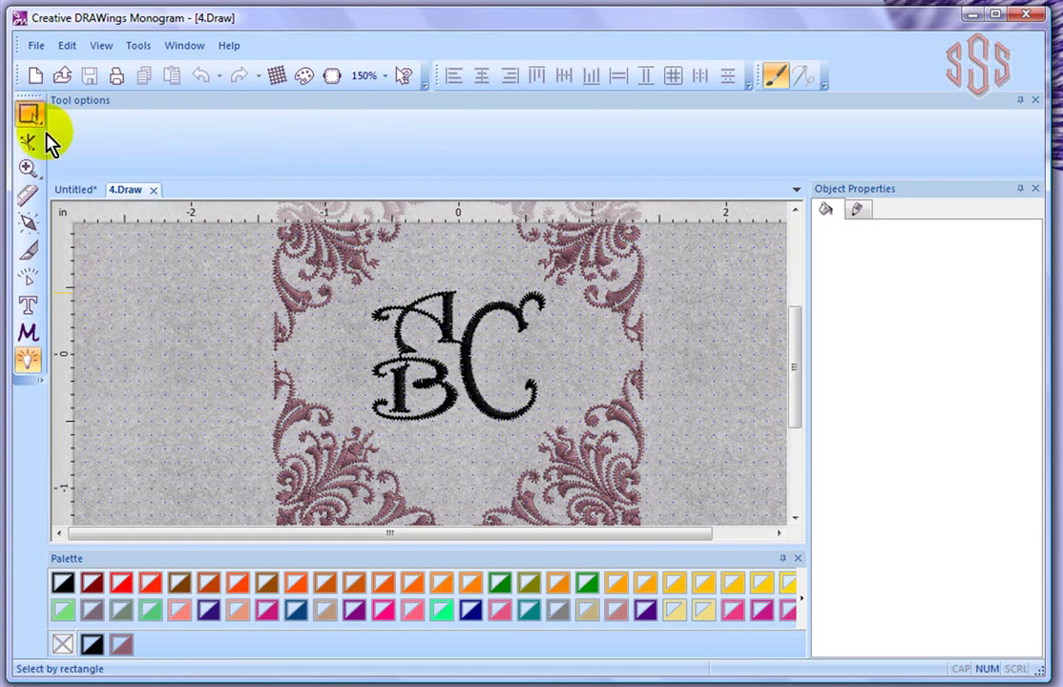
# Select the ABC monogram to examine its transformation options and object properties, then deselect it
pyautogui.moveTo(308, 238); pyautogui.dragTo(460, 349)
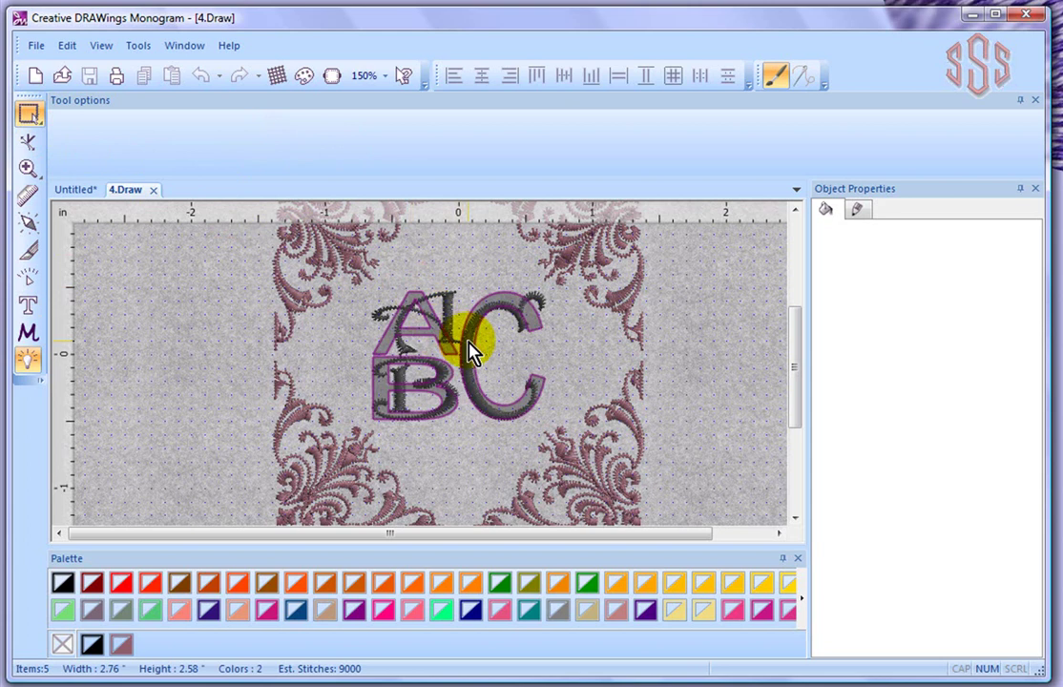
pyautogui.click(468, 352)
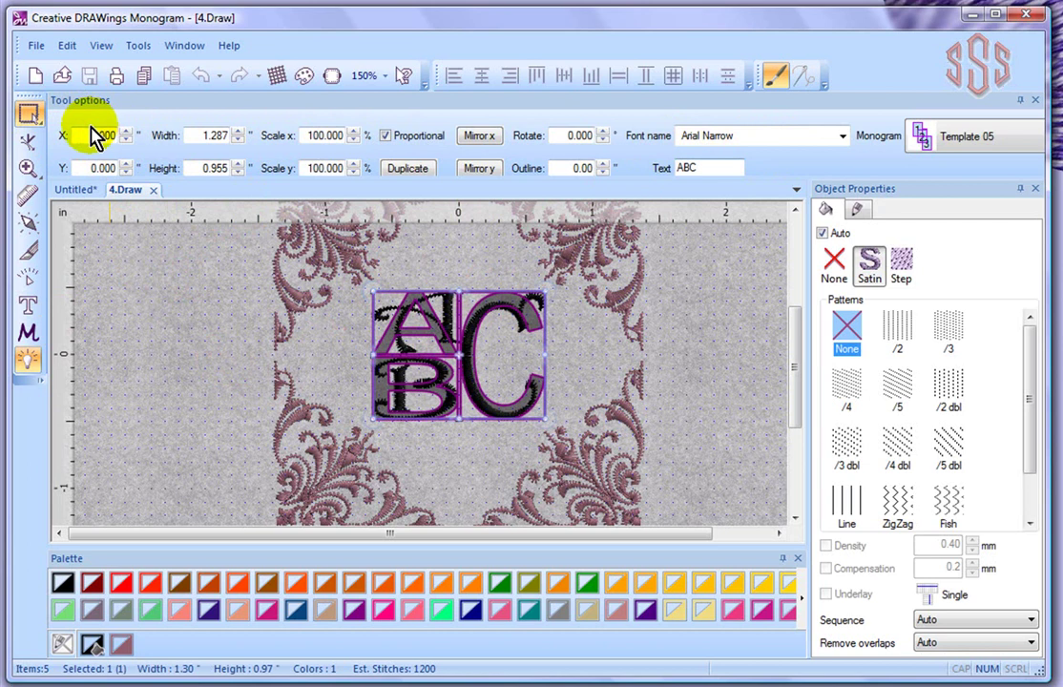
pyautogui.click(140, 315)
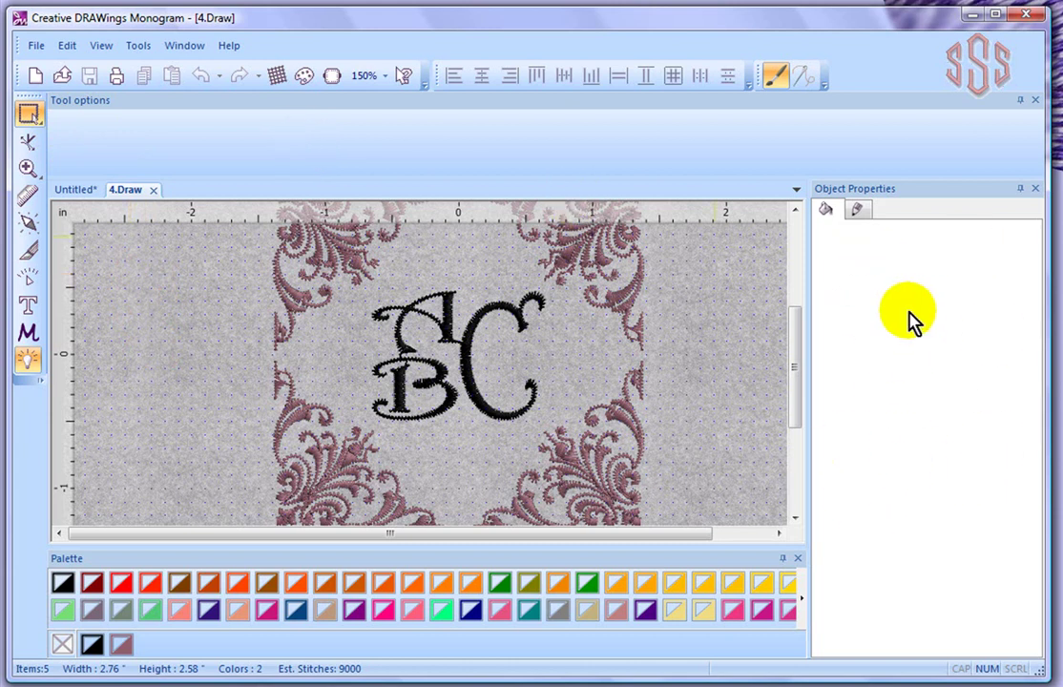
pyautogui.click(466, 366)
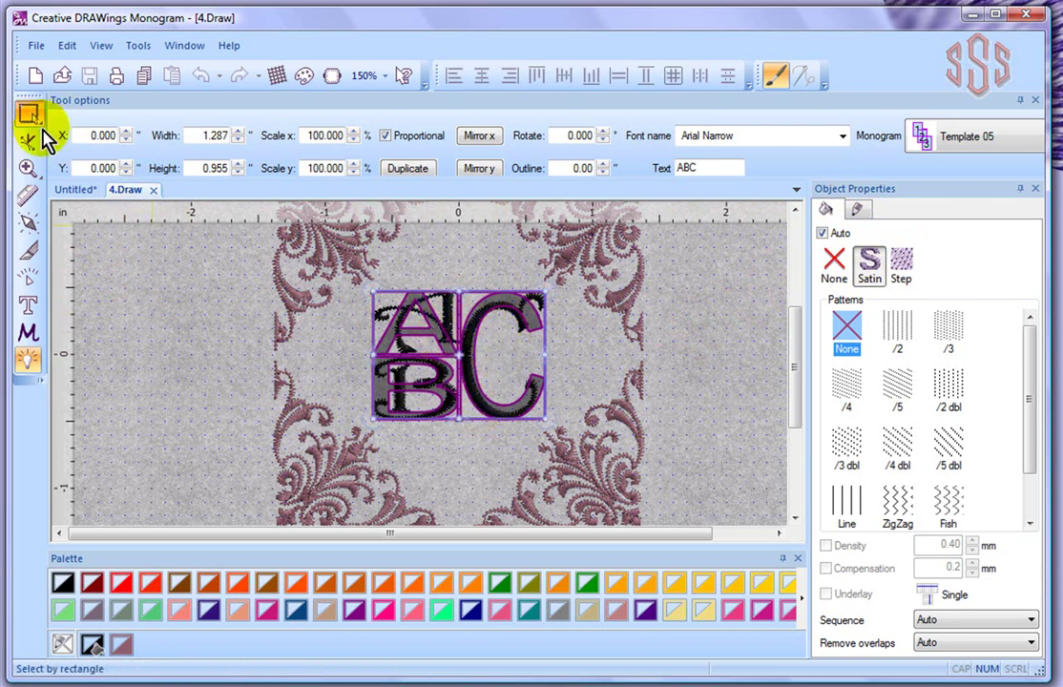
pyautogui.click(220, 339)
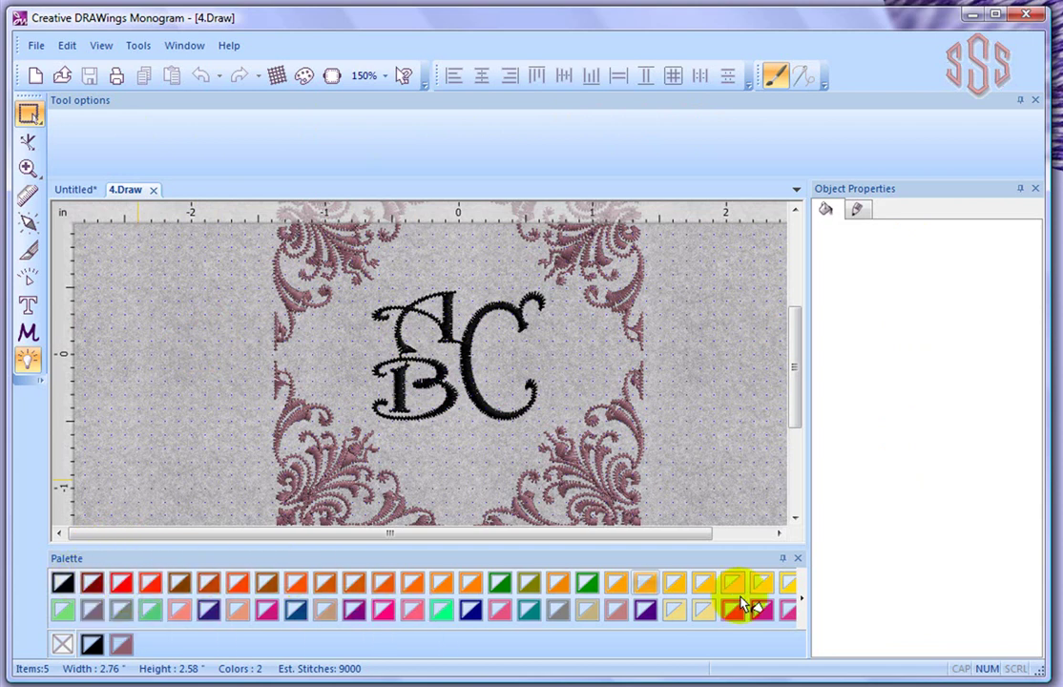
# Browse the palette colors through to the end and return to the first colors
pyautogui.click(800, 602)
pyautogui.click(800, 602)
pyautogui.click(800, 601)
pyautogui.click(800, 602)
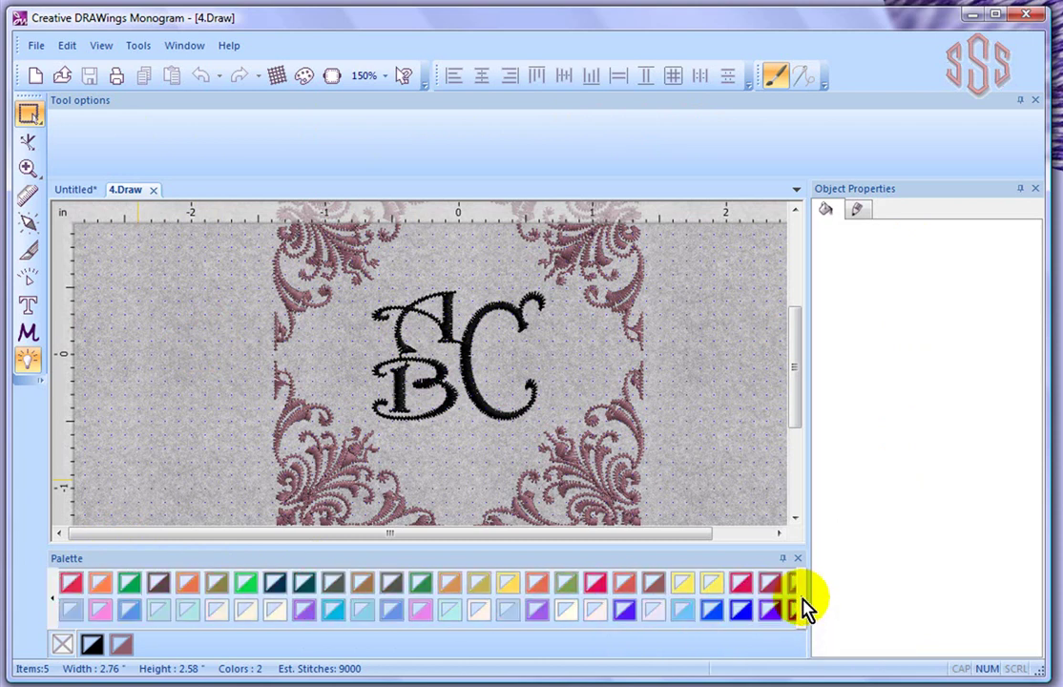
pyautogui.click(800, 601)
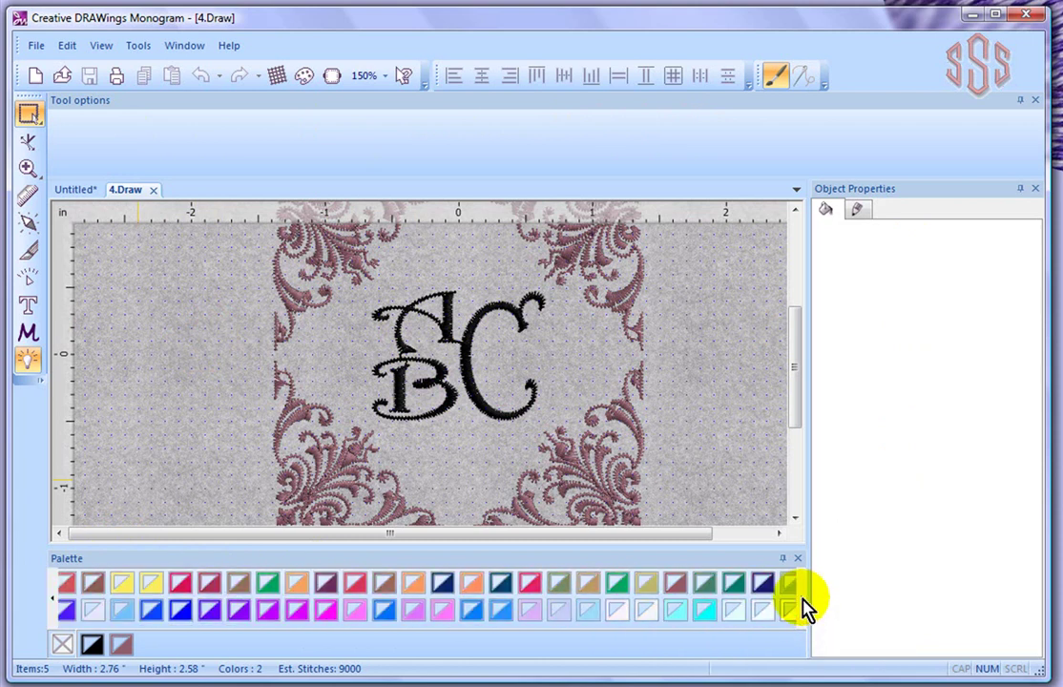
pyautogui.click(54, 601)
pyautogui.click(53, 601)
pyautogui.click(53, 601)
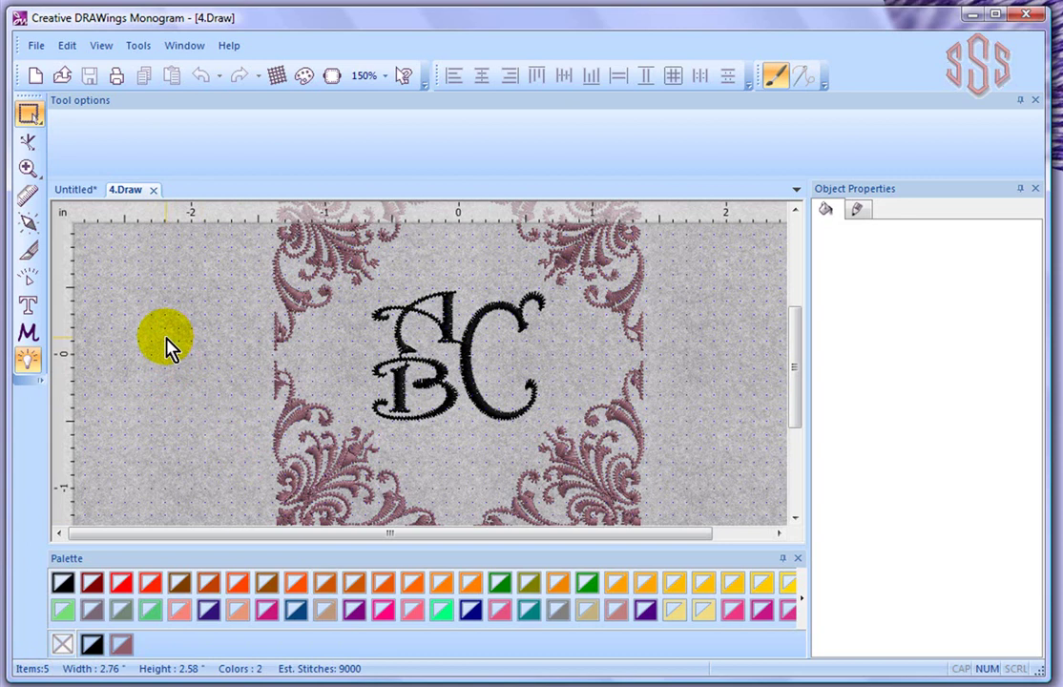
# Set the Object Properties and Tool options panels to auto-hide to enlarge the design area
pyautogui.scroll(-4, 166, 348)
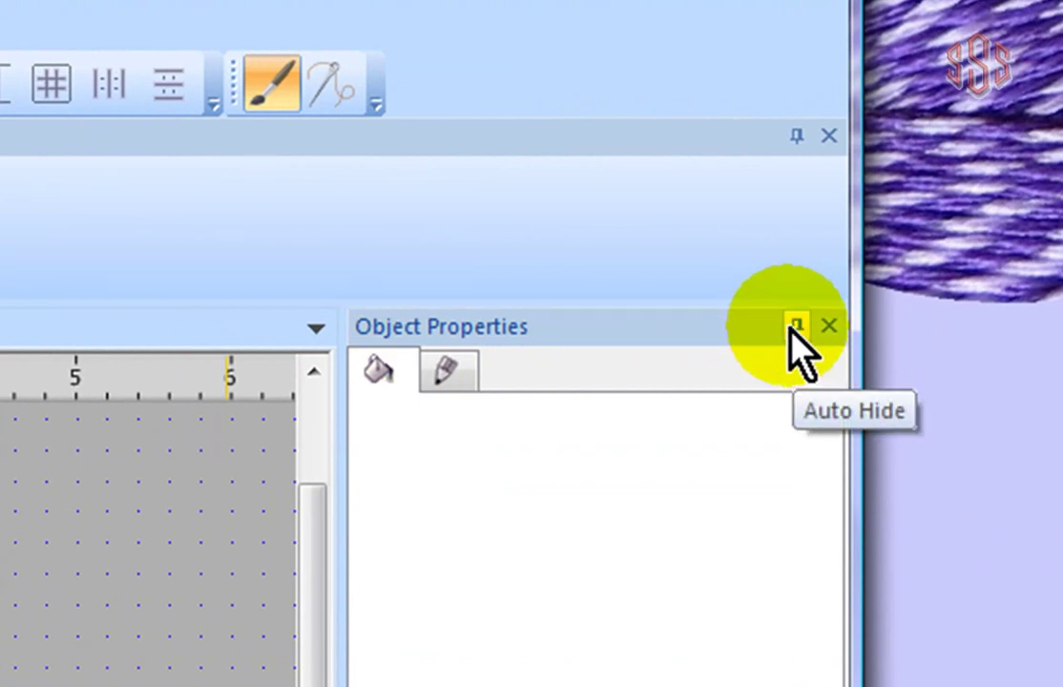
pyautogui.click(794, 329)
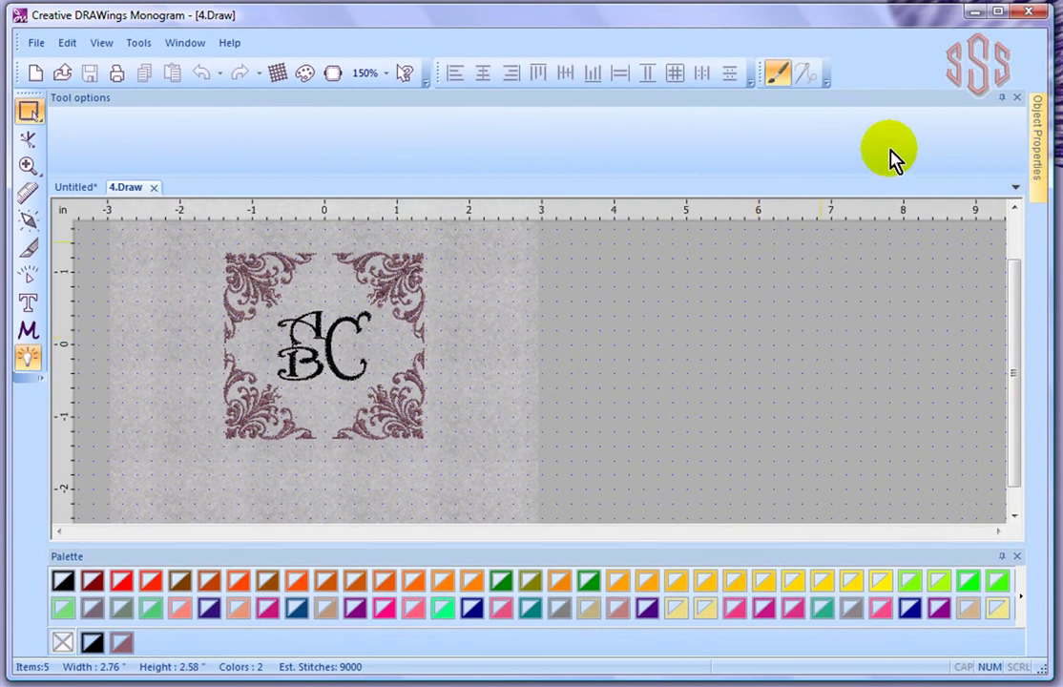
pyautogui.moveTo(1039, 141)
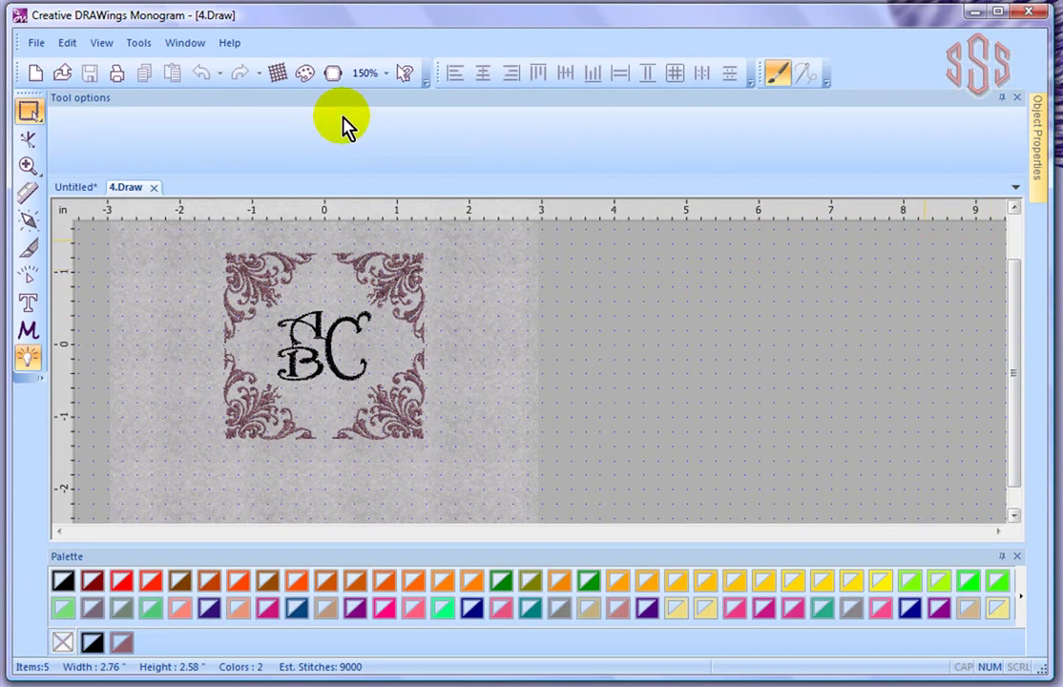
pyautogui.click(1003, 98)
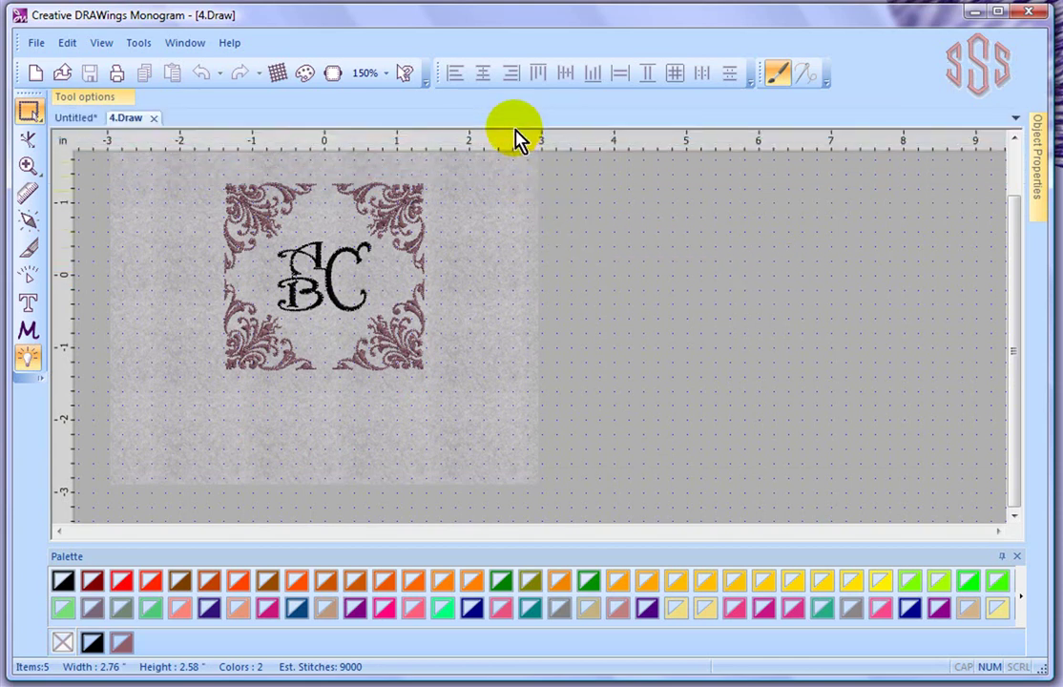
# Turn off auto-hide for the Tool options and Object Properties panels so both stay docked
pyautogui.moveTo(81, 105)
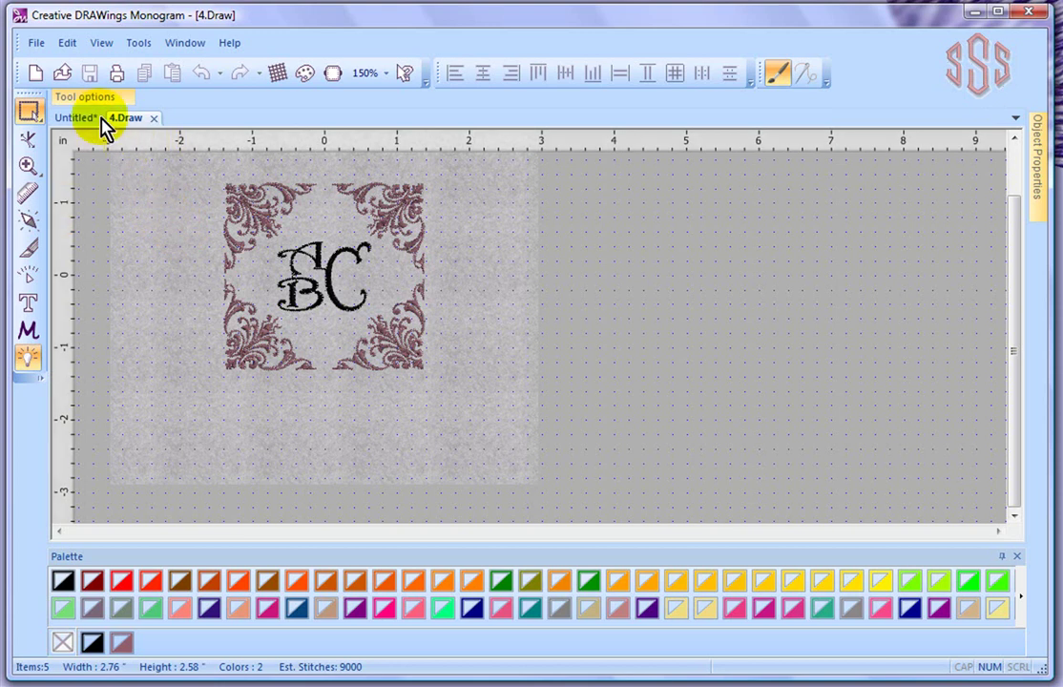
pyautogui.moveTo(102, 105)
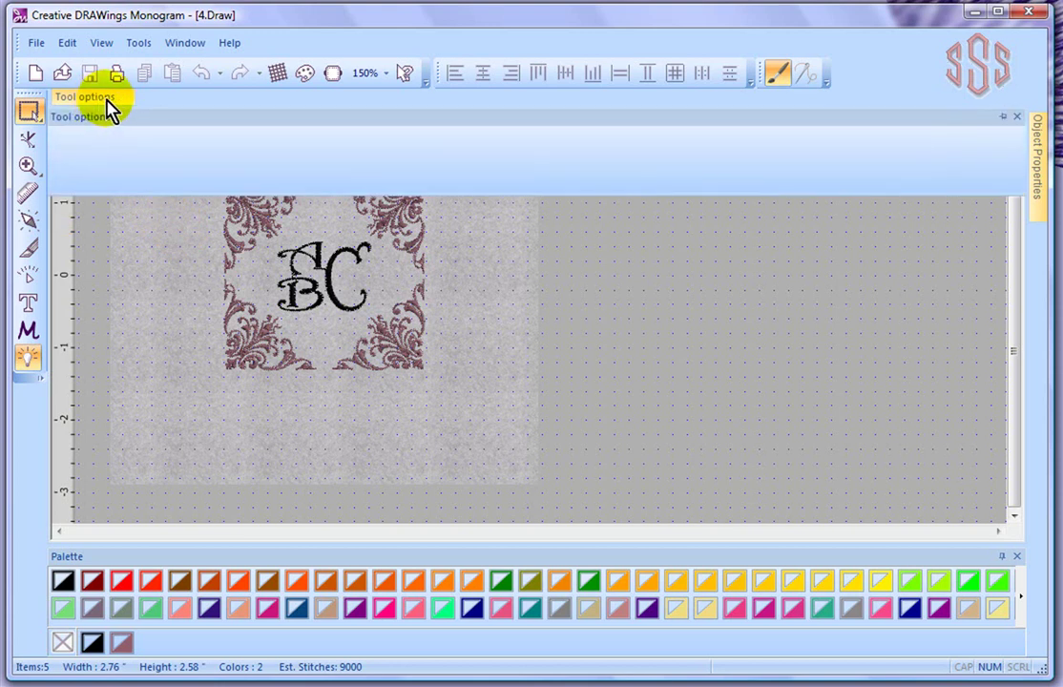
pyautogui.click(1002, 117)
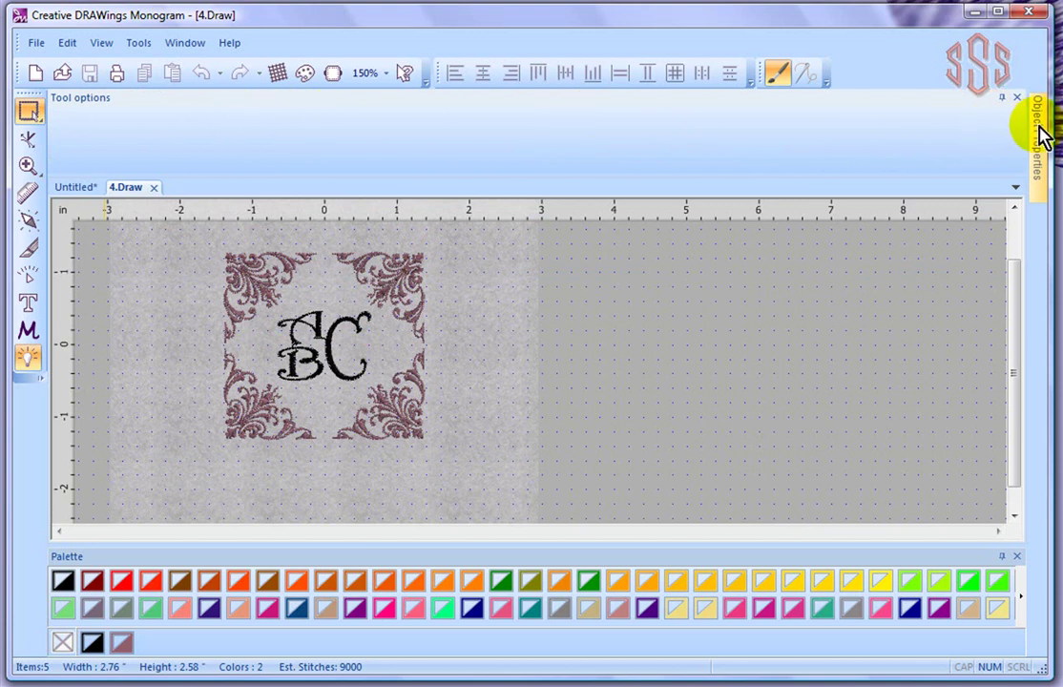
pyautogui.moveTo(1039, 132)
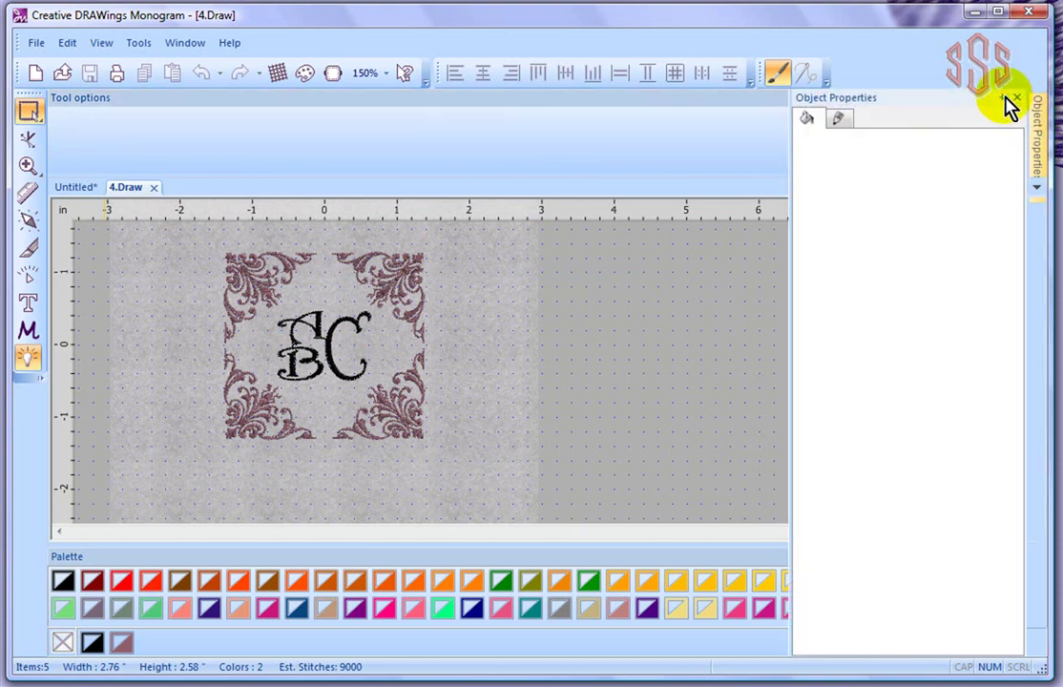
pyautogui.click(1004, 99)
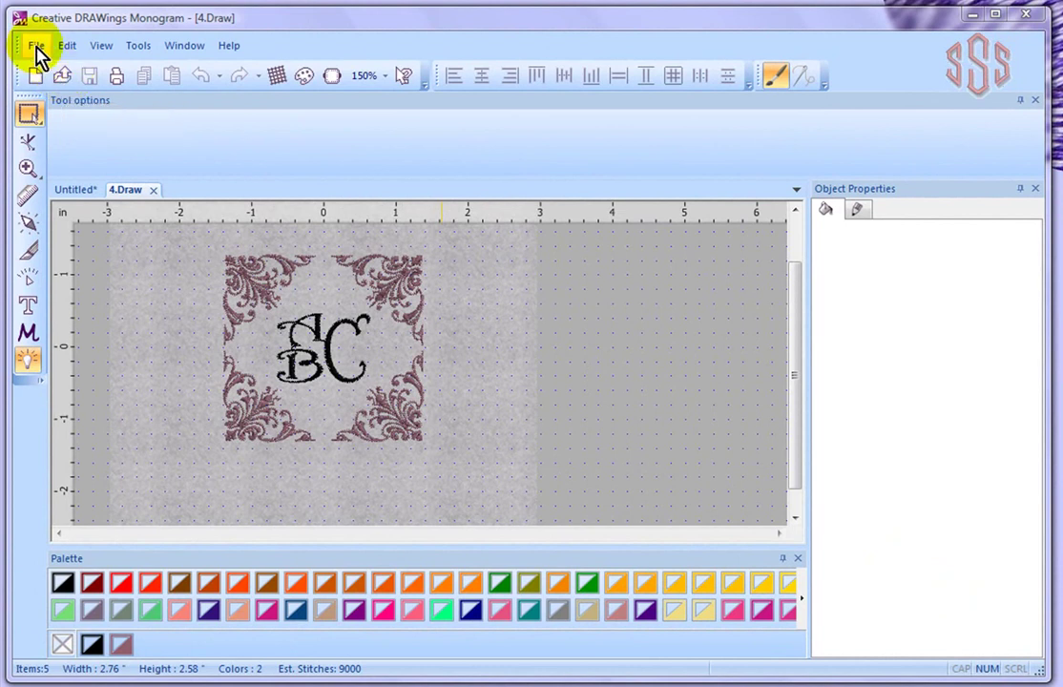
# Start saving the design under a new name, replacing the trial name 4-new with a person's first name
pyautogui.click(34, 46)
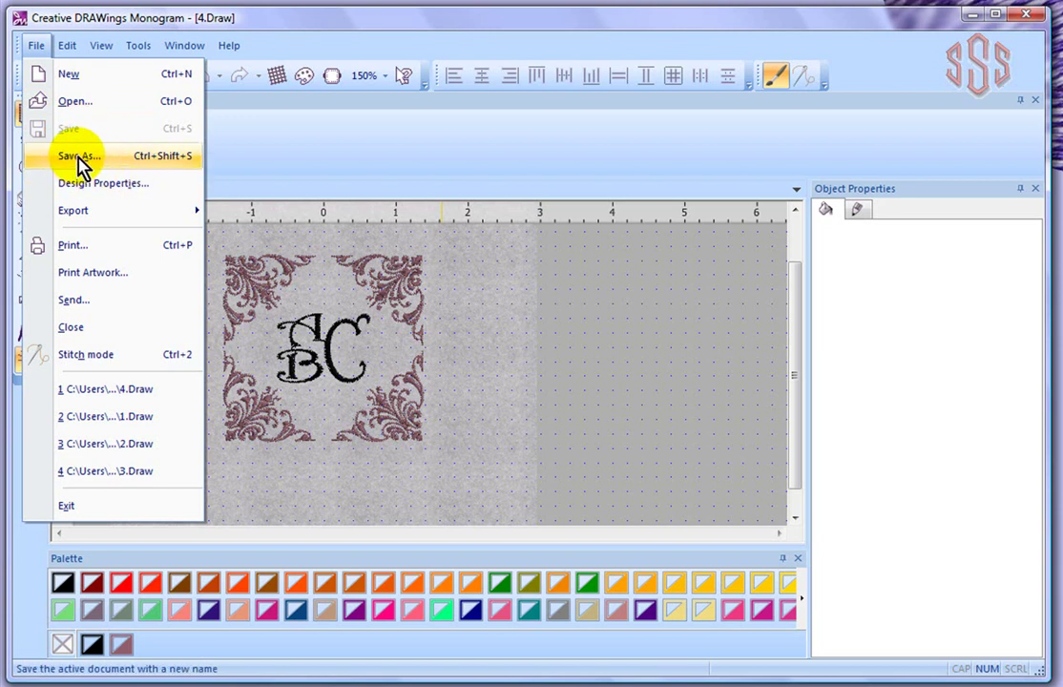
pyautogui.click(80, 156)
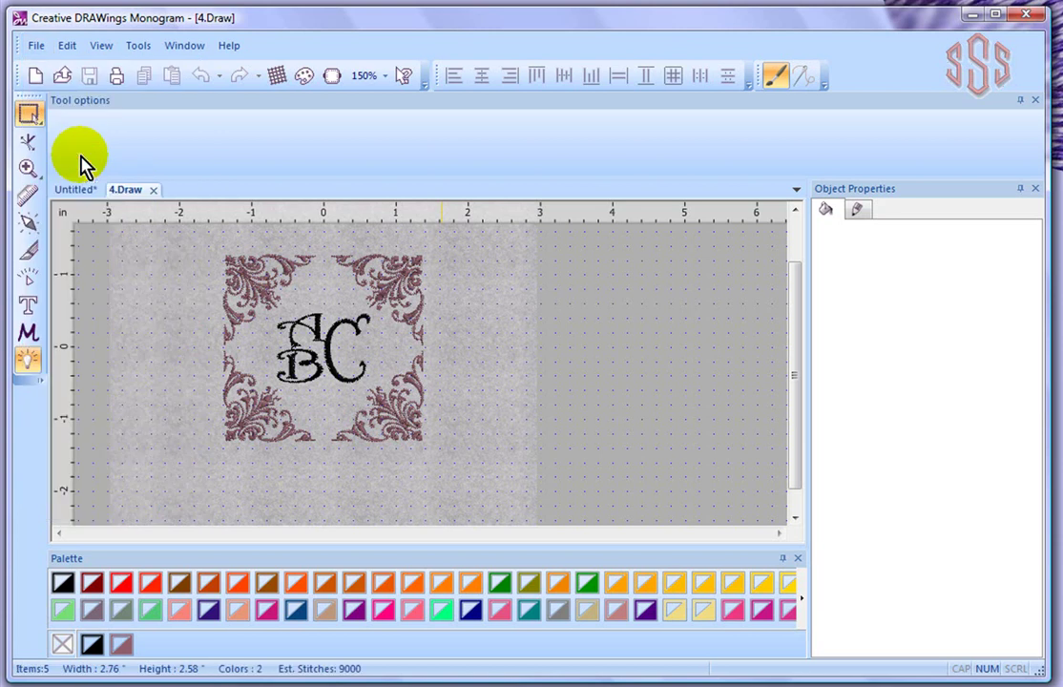
pyautogui.moveTo(304, 164); pyautogui.dragTo(250, 84)
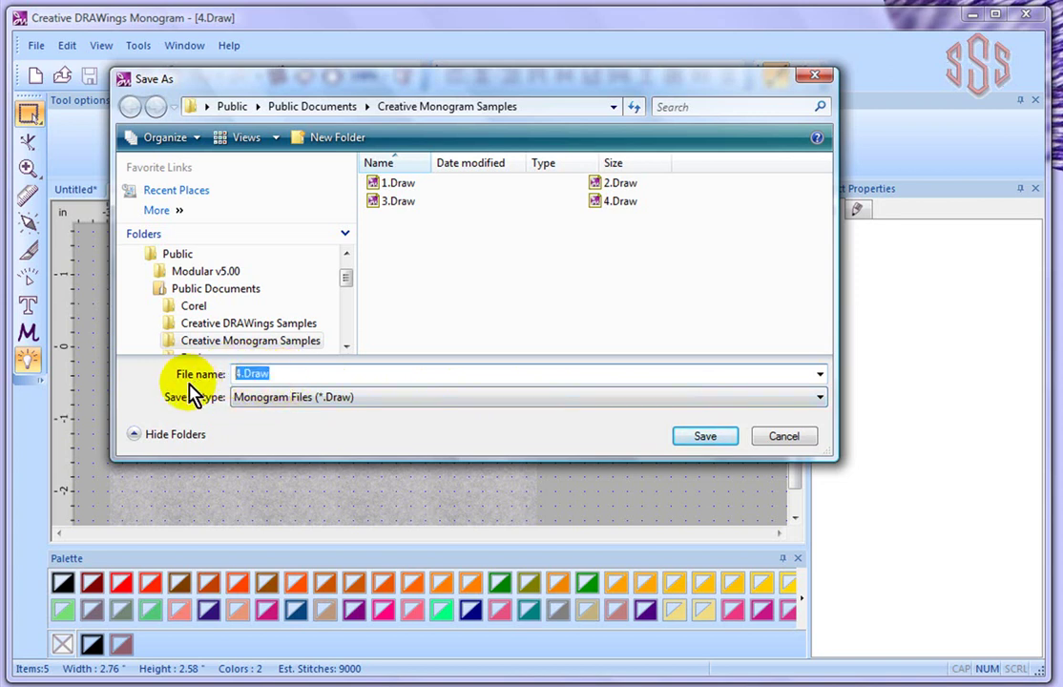
pyautogui.write('4-new')
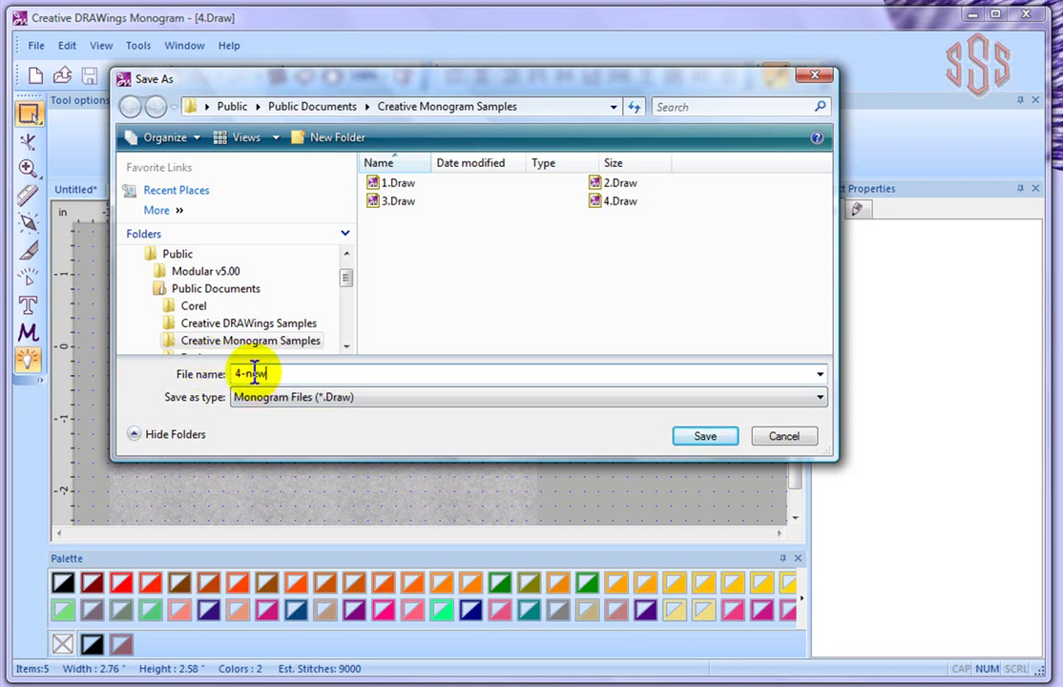
pyautogui.moveTo(280, 372); pyautogui.dragTo(196, 387)
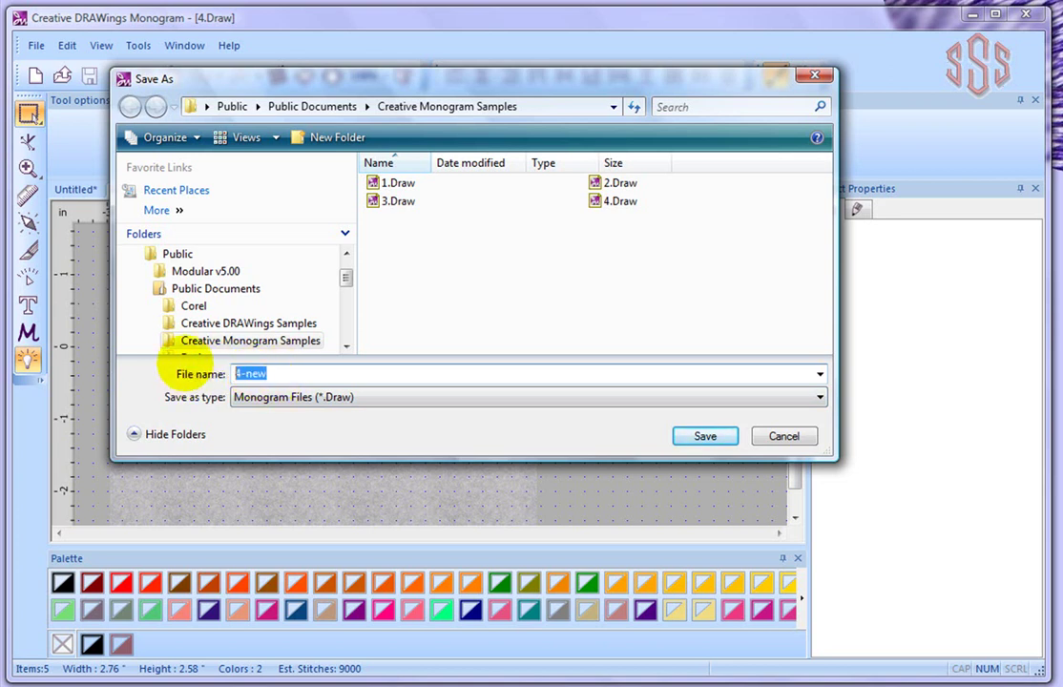
pyautogui.write('Trevor')
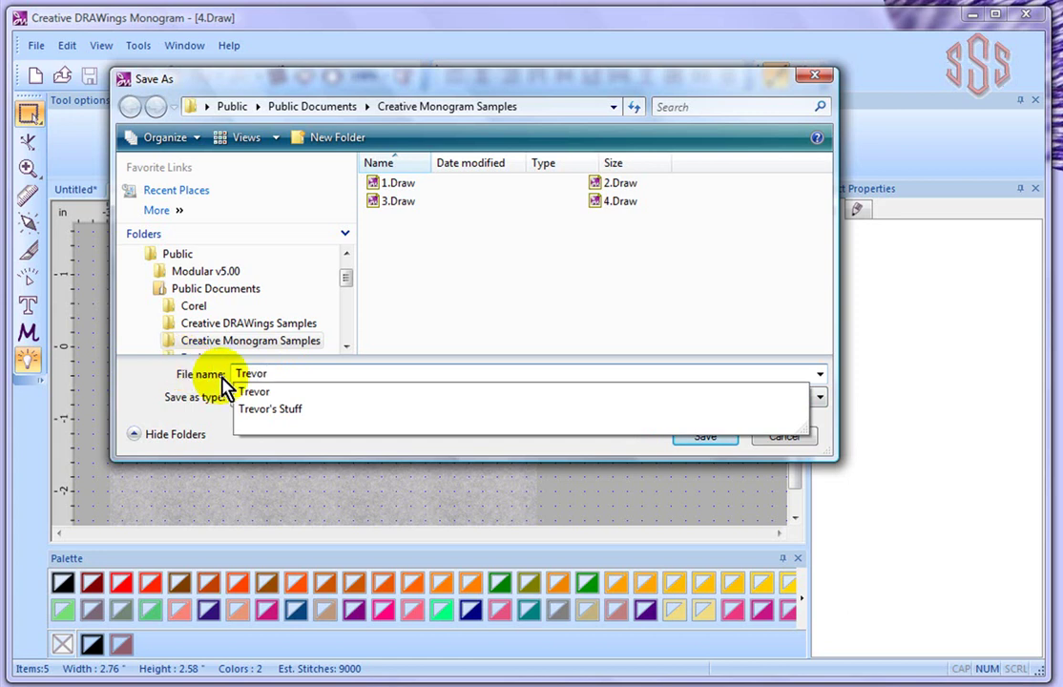
pyautogui.click(209, 441)
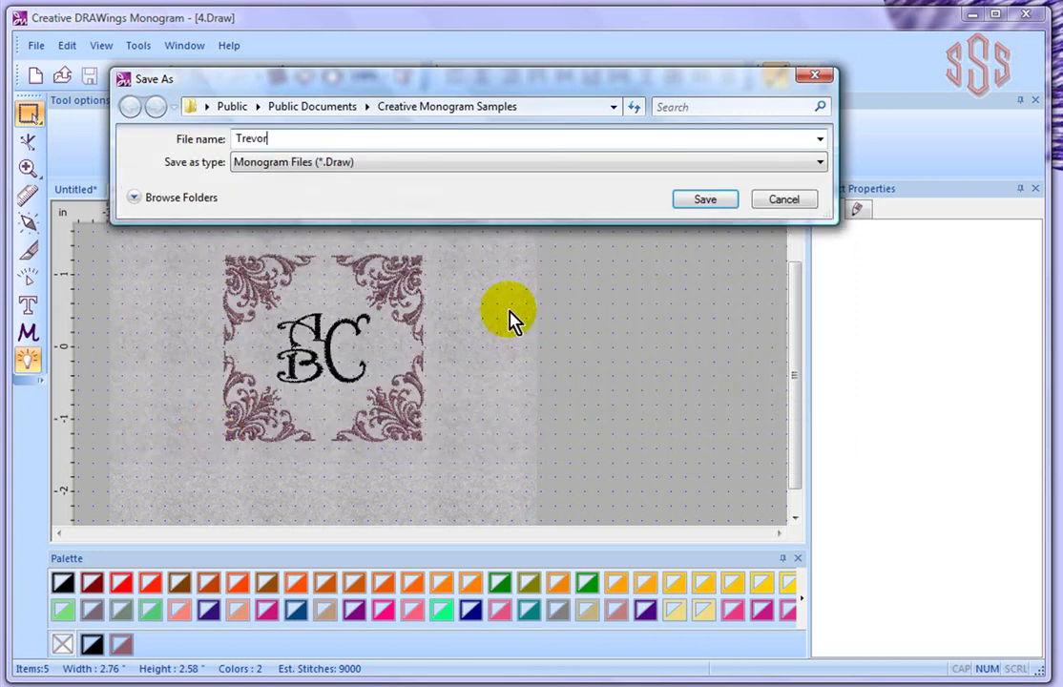
pyautogui.click(133, 201)
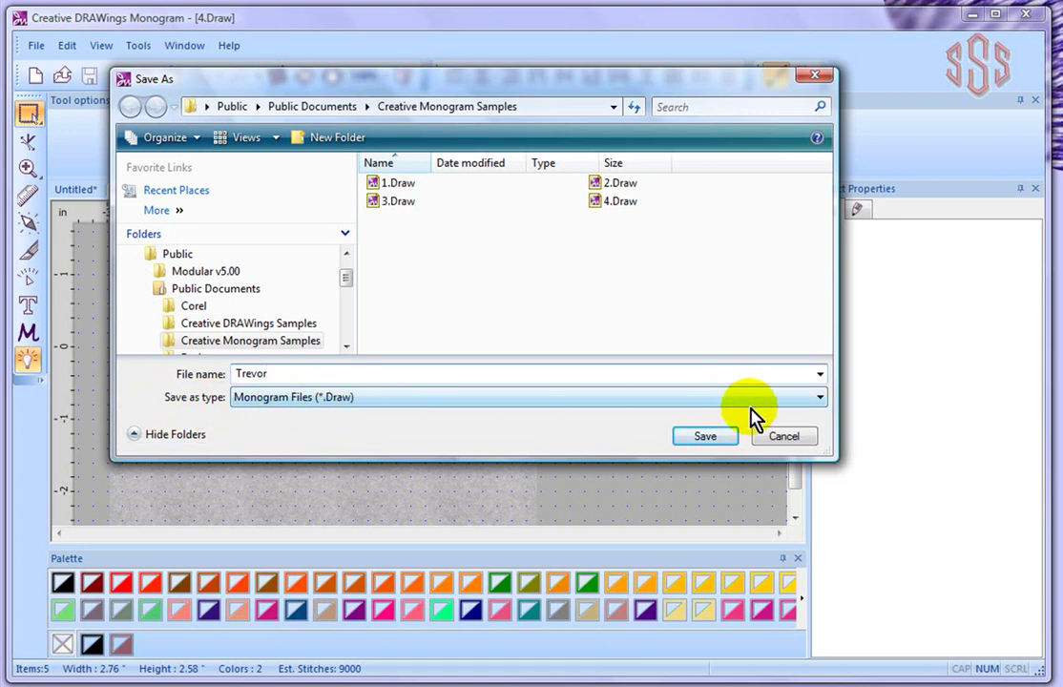
# Save the file in the Janome (*.Jef) format with the Janome 10000, 10001 machine macro
pyautogui.click(820, 399)
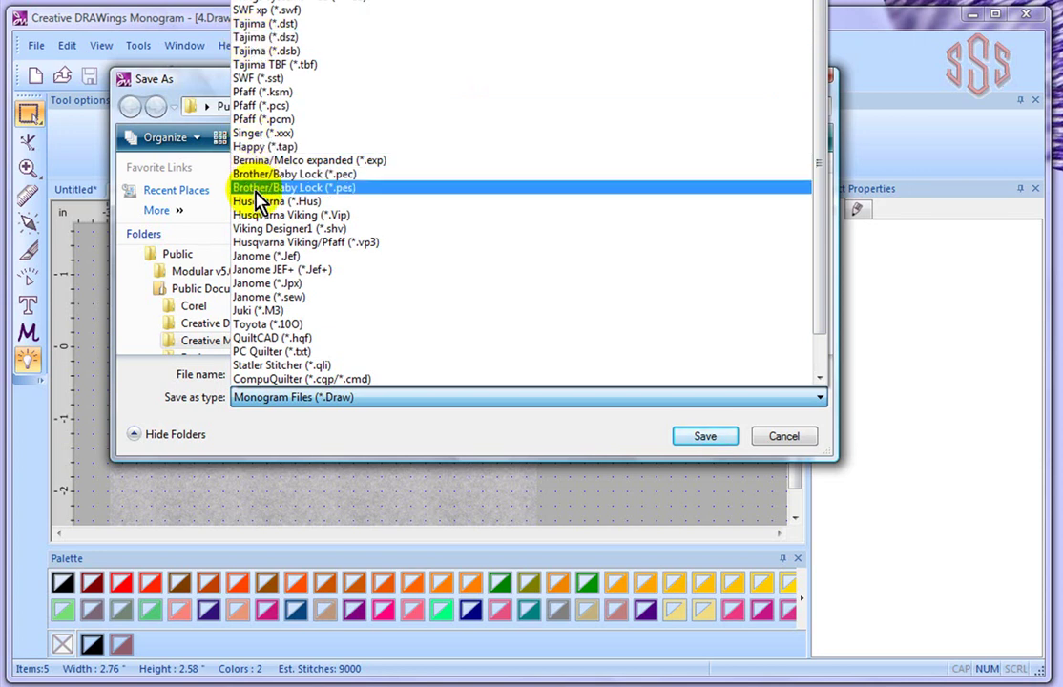
pyautogui.click(292, 256)
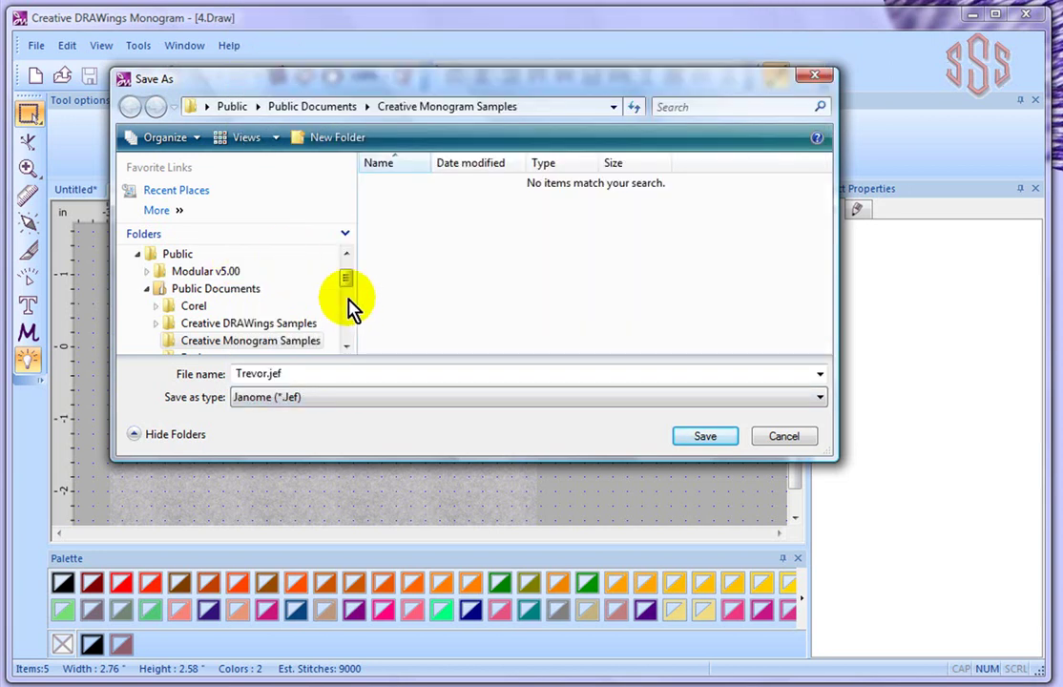
pyautogui.click(719, 441)
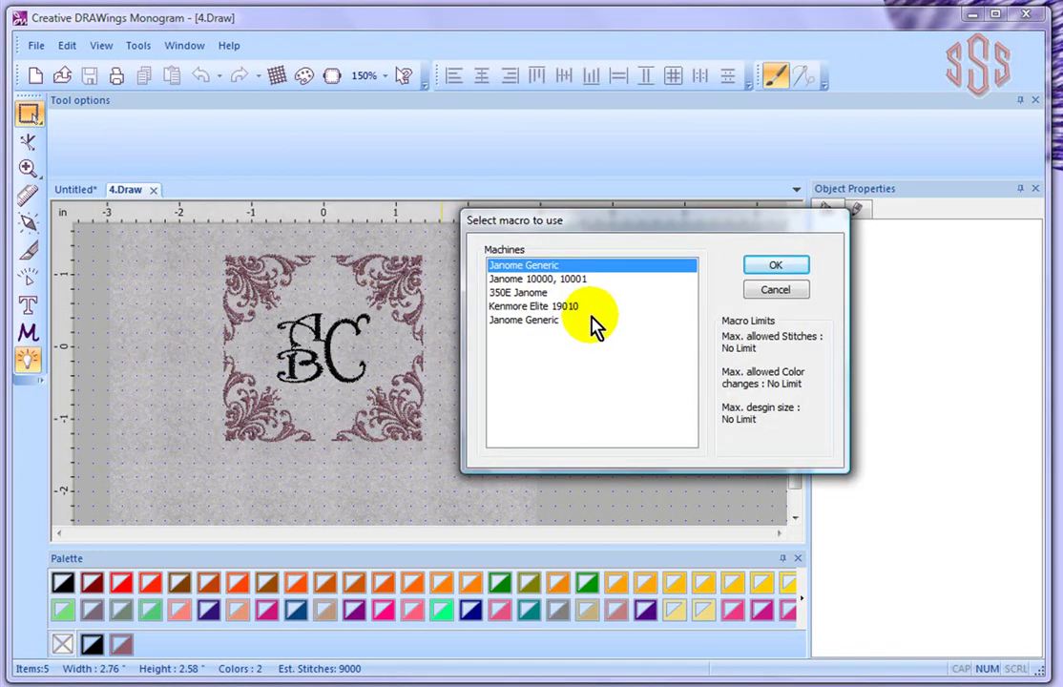
pyautogui.moveTo(582, 220); pyautogui.dragTo(570, 204)
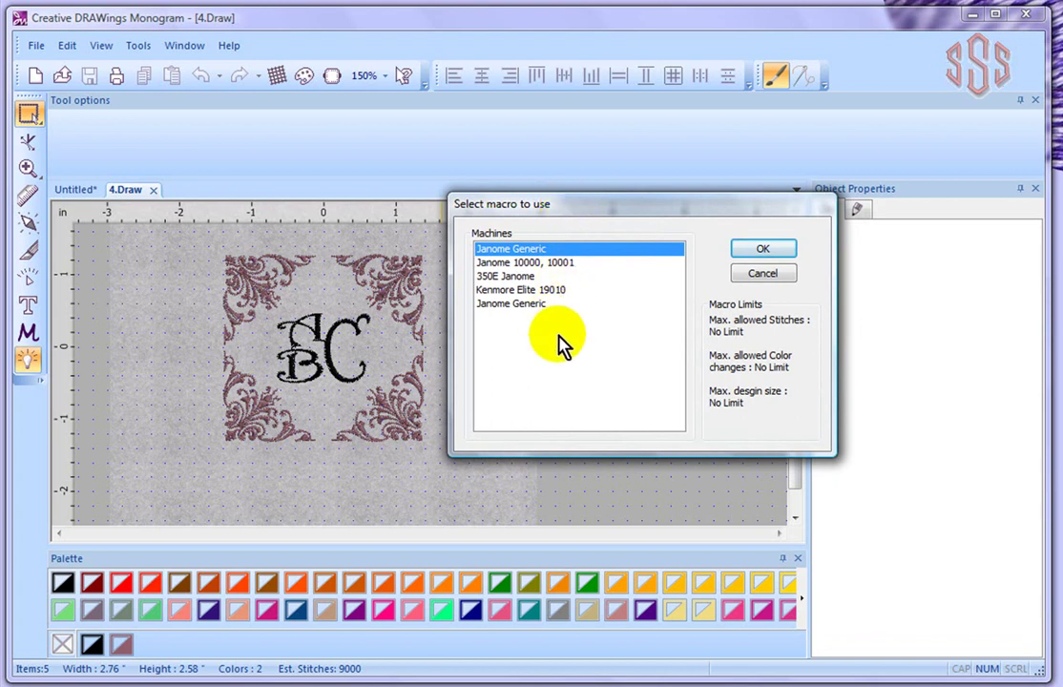
pyautogui.click(530, 265)
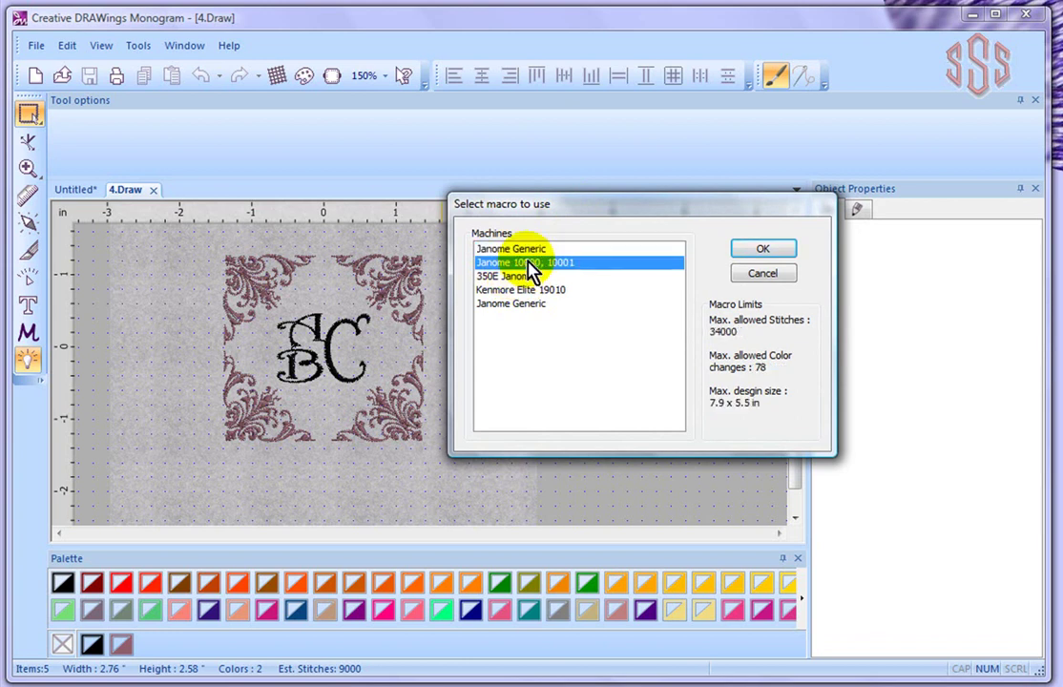
pyautogui.click(770, 253)
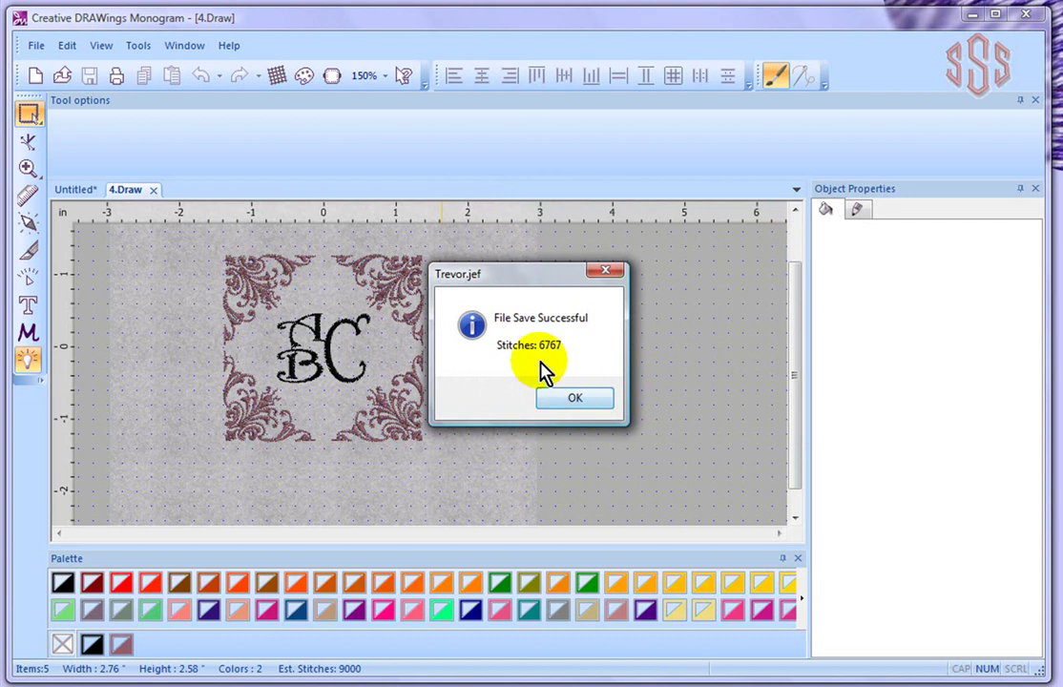
pyautogui.click(573, 402)
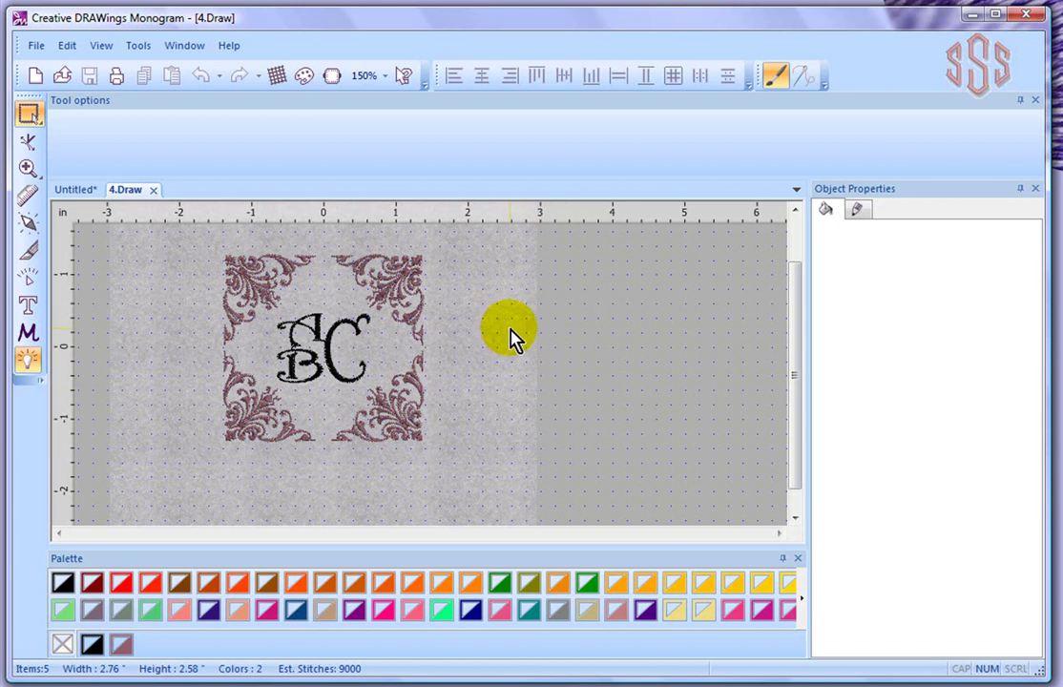
# Start a new design on Standard Normal fabric from the Embroidery Normal group, coloured light pink
pyautogui.click(35, 45)
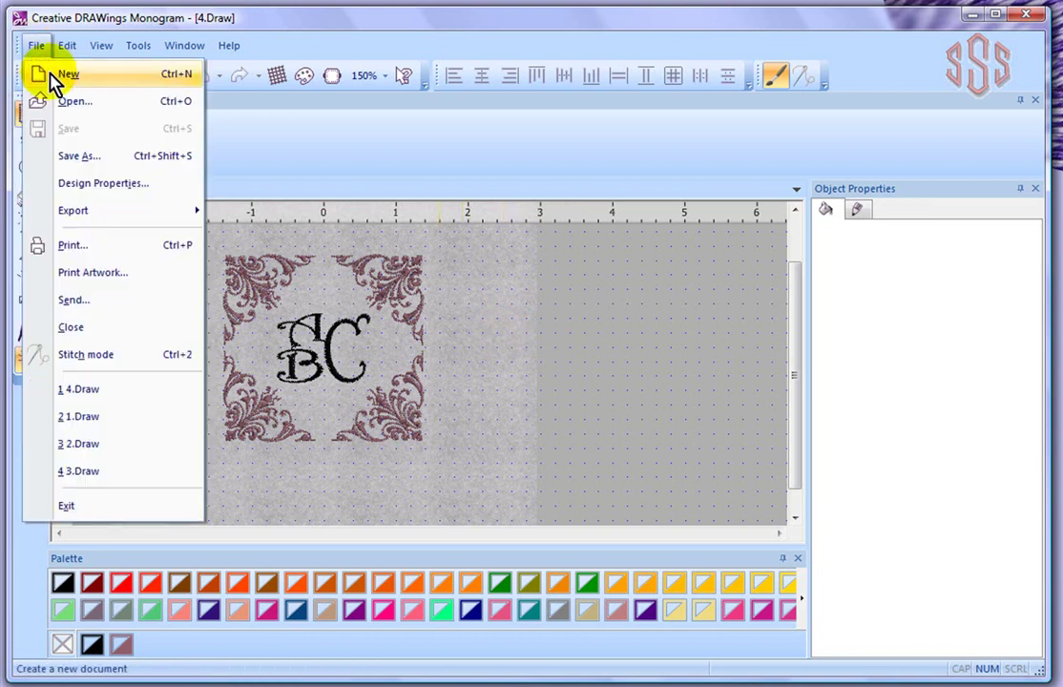
pyautogui.click(29, 24)
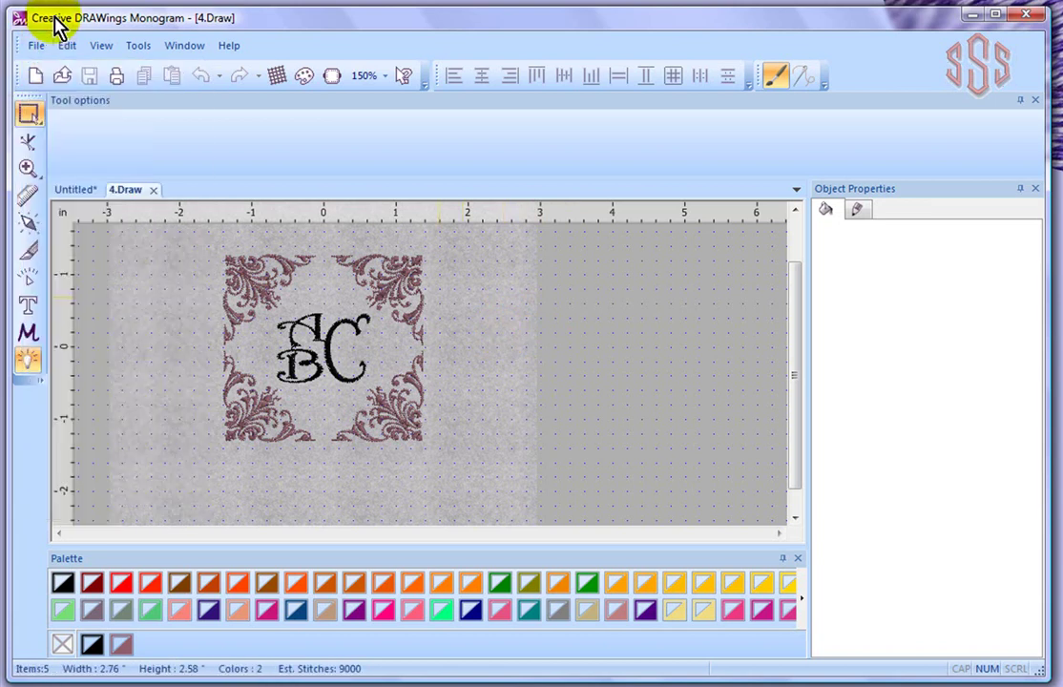
pyautogui.click(35, 81)
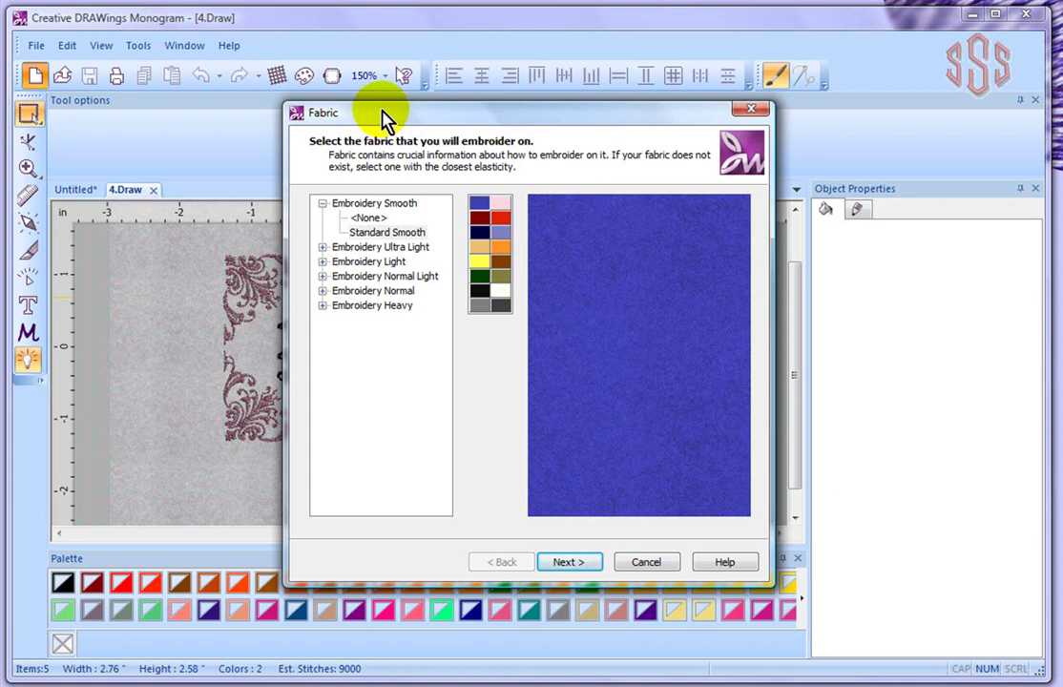
pyautogui.moveTo(386, 123); pyautogui.dragTo(361, 111)
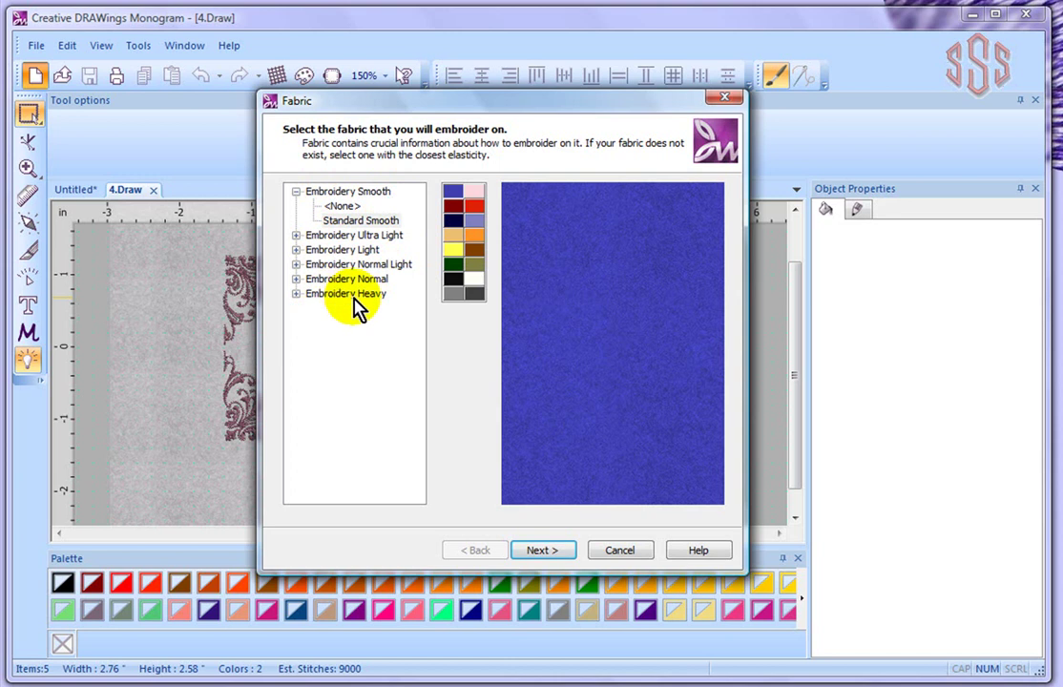
pyautogui.click(352, 279)
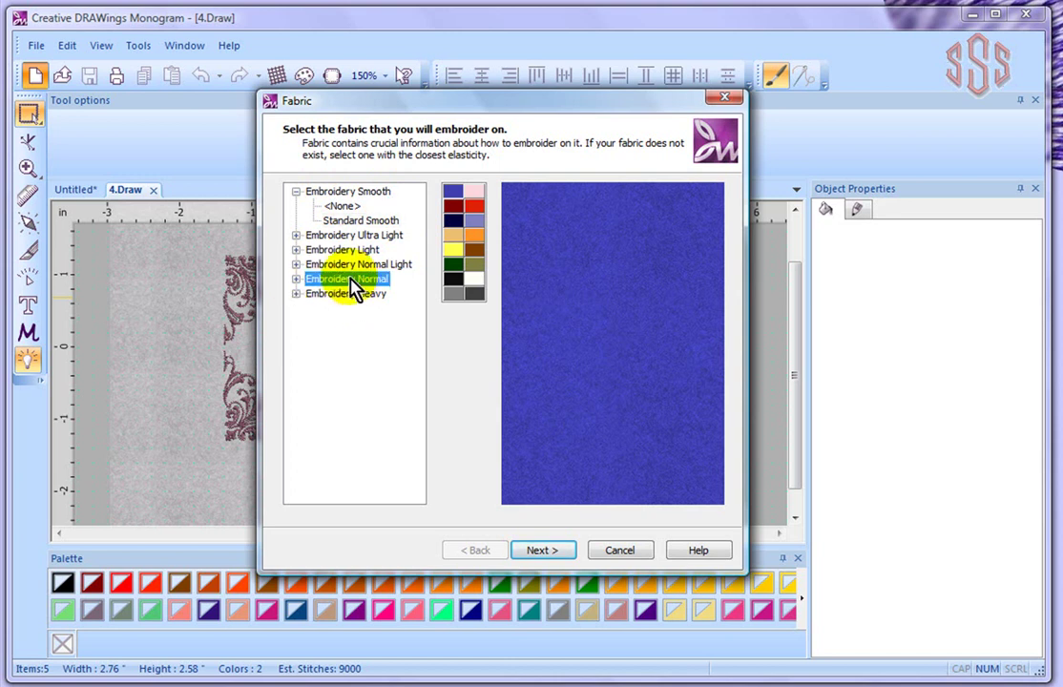
pyautogui.click(296, 280)
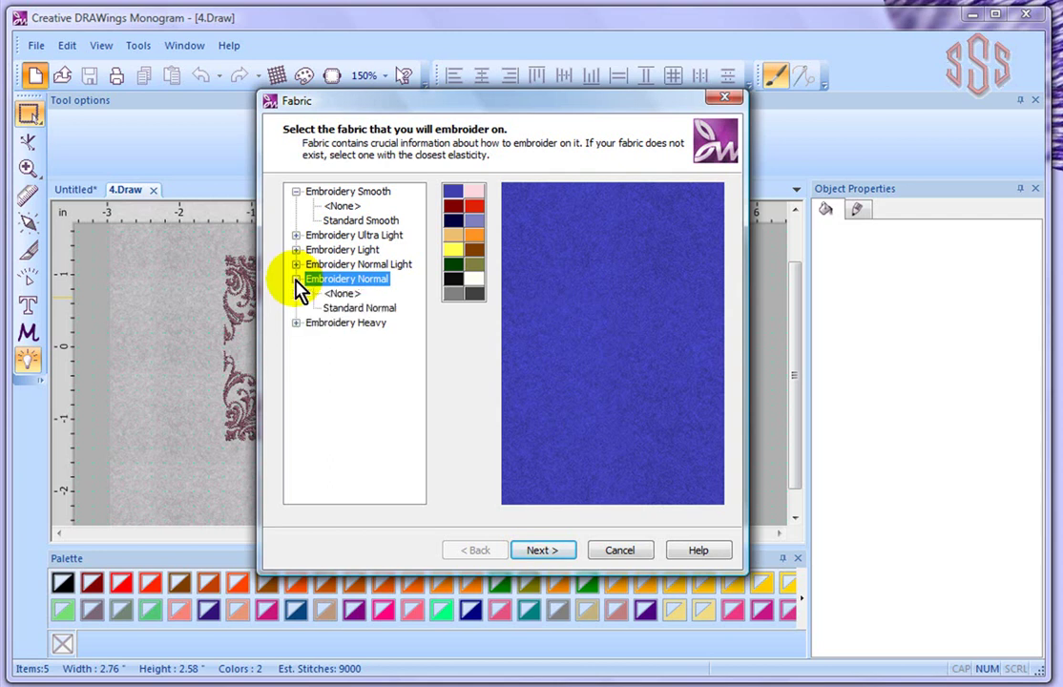
pyautogui.click(344, 310)
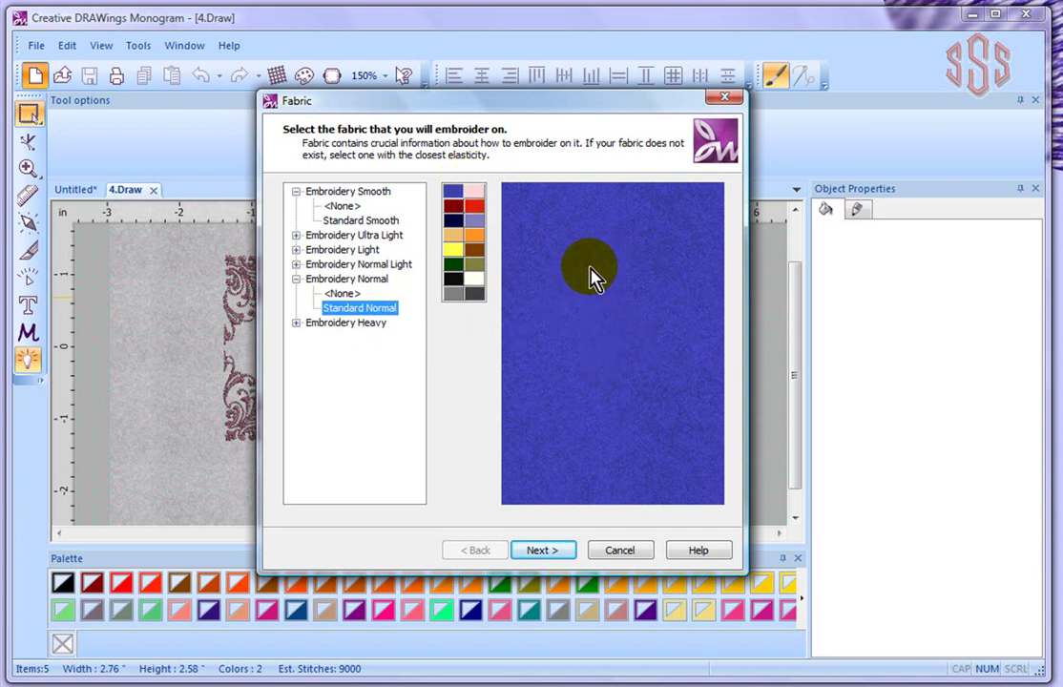
pyautogui.click(479, 196)
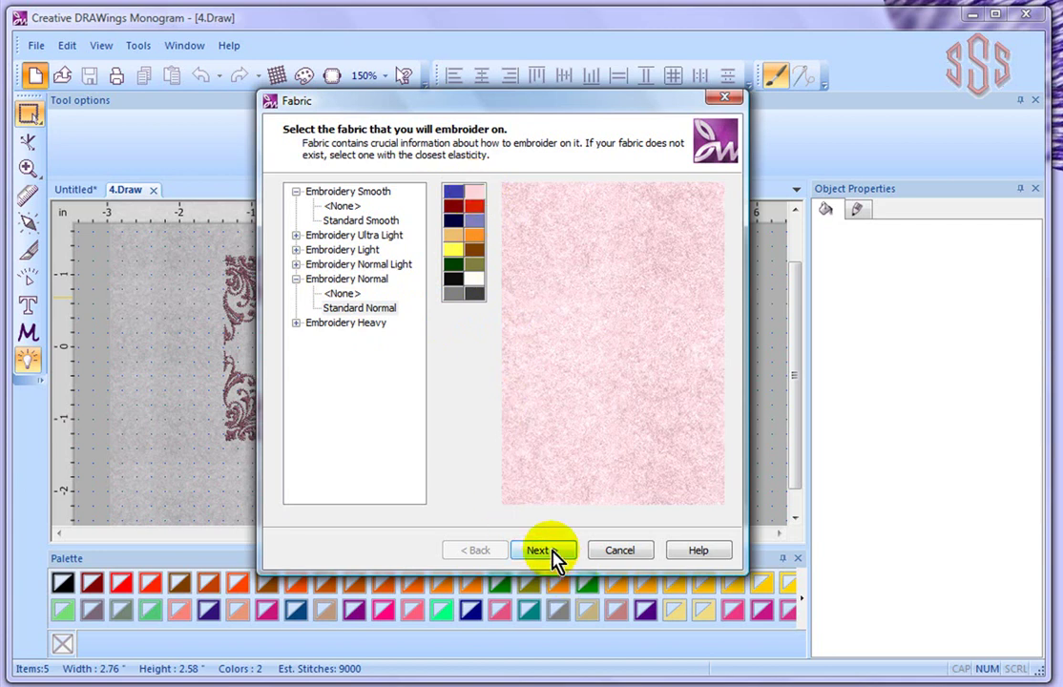
pyautogui.click(554, 557)
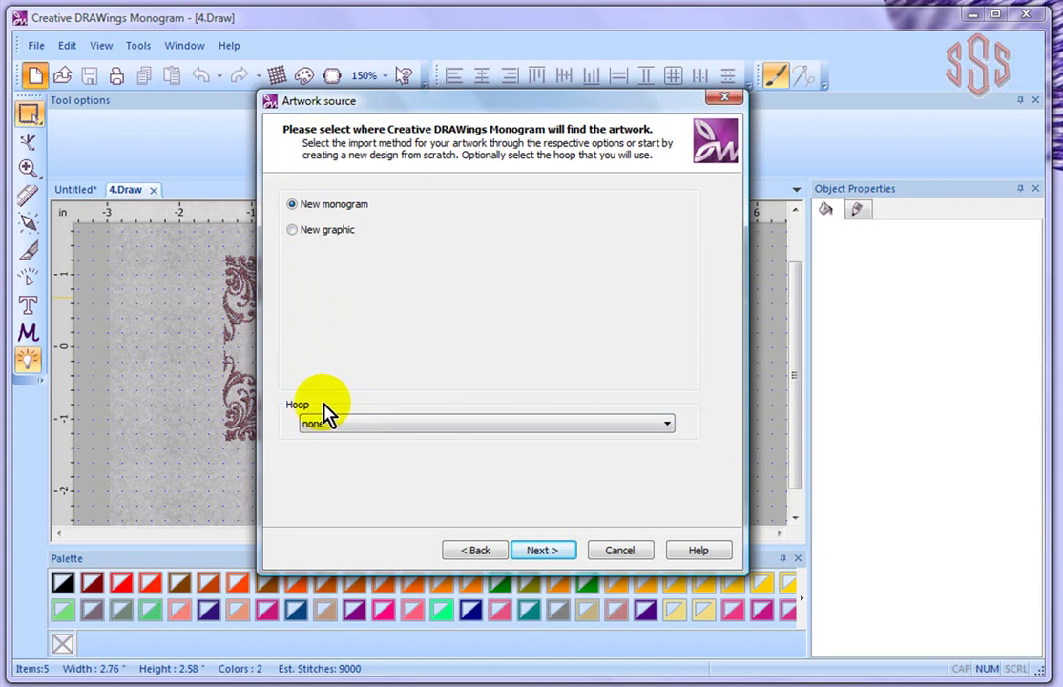
# Choose the Janome 140 x 200 hoop for the new monogram and proceed to the monogram parameters, keeping the design preview in view
pyautogui.click(668, 429)
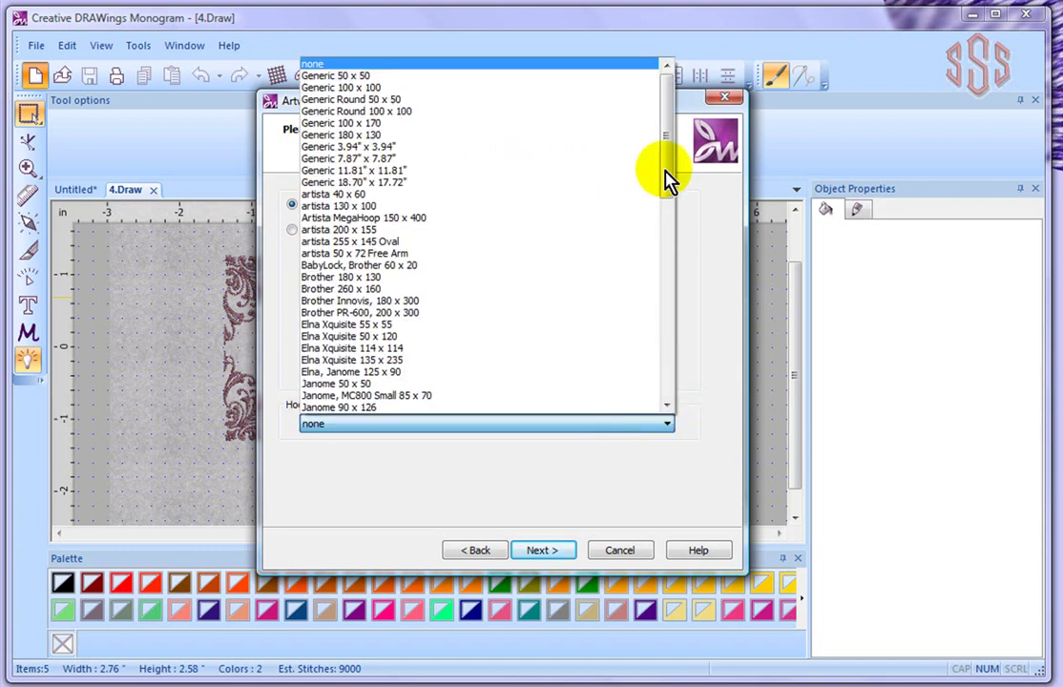
pyautogui.moveTo(668, 121); pyautogui.dragTo(674, 86)
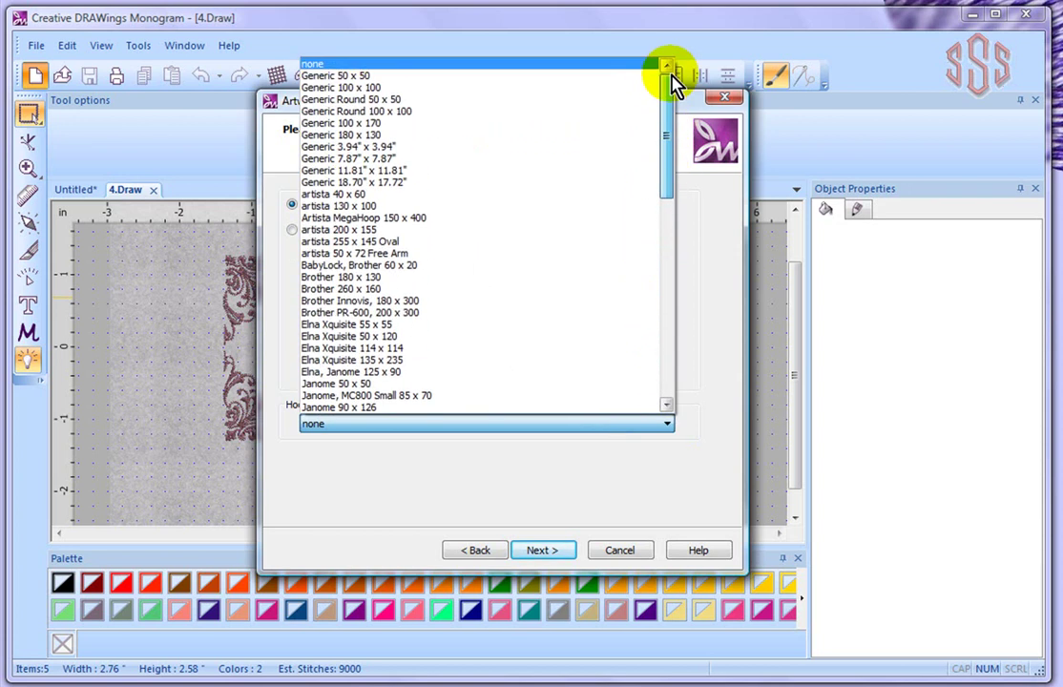
pyautogui.moveTo(674, 86); pyautogui.dragTo(667, 167)
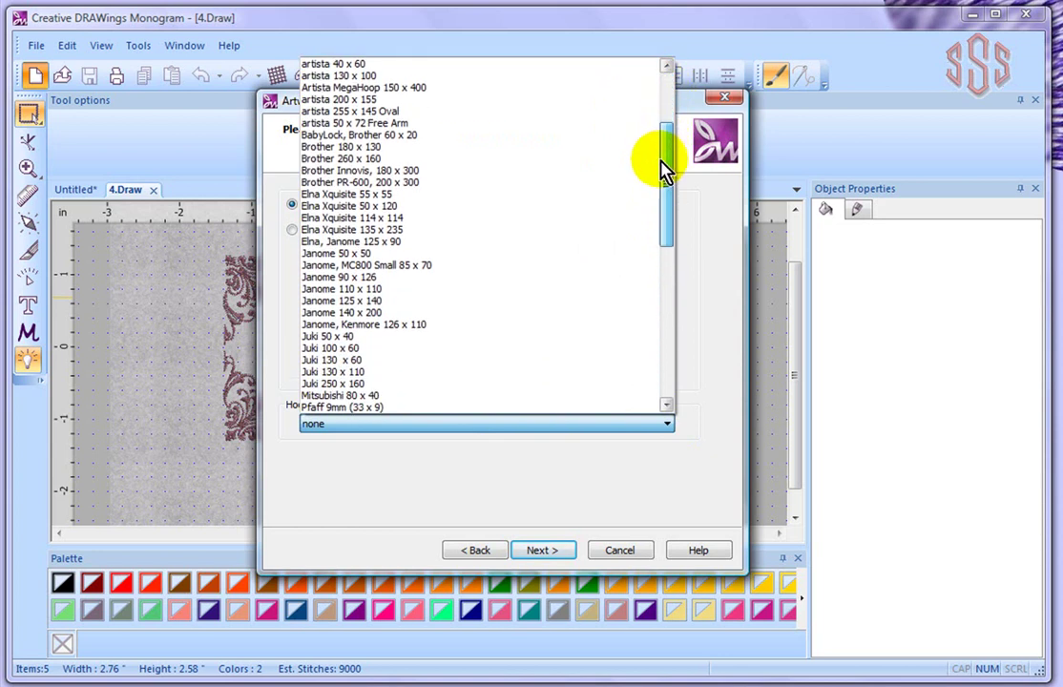
pyautogui.click(380, 313)
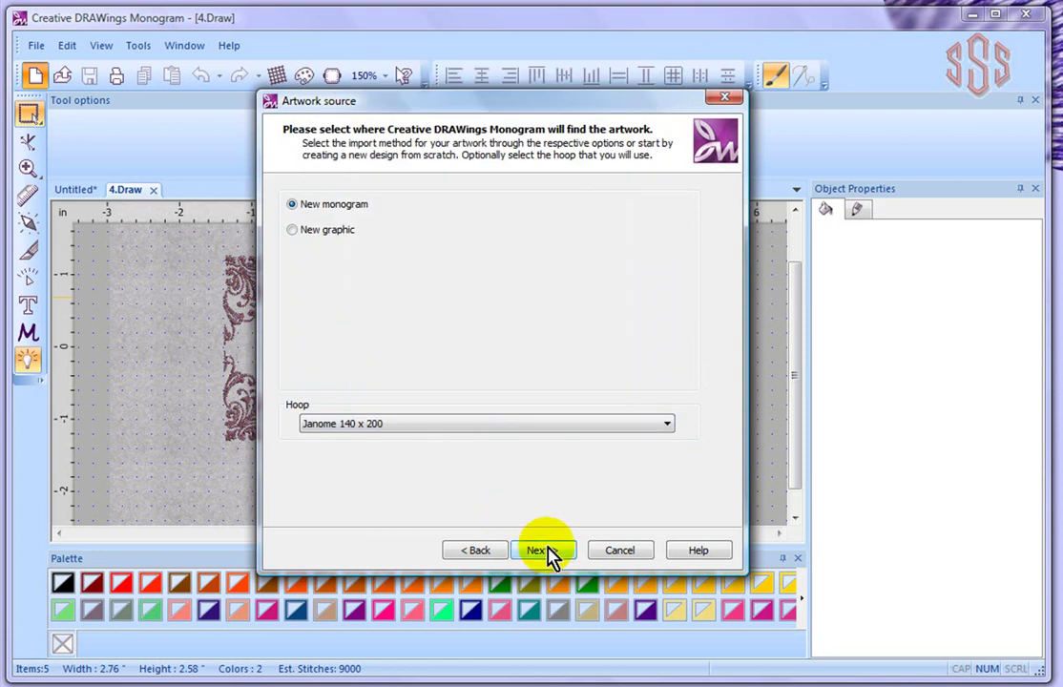
pyautogui.click(540, 551)
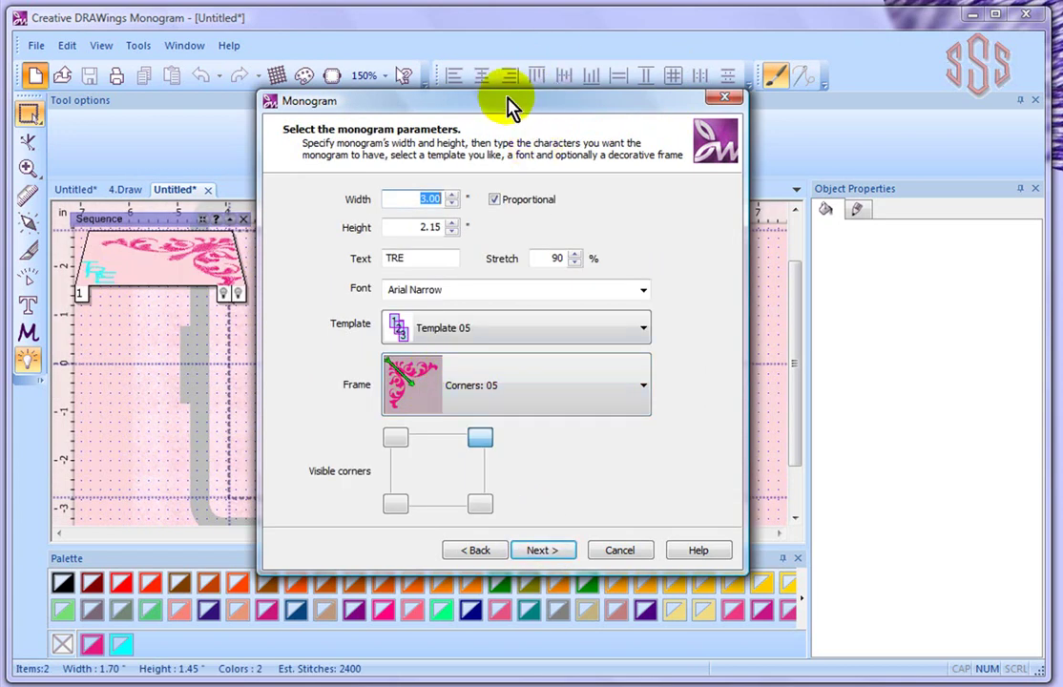
pyautogui.moveTo(507, 99); pyautogui.dragTo(782, 98)
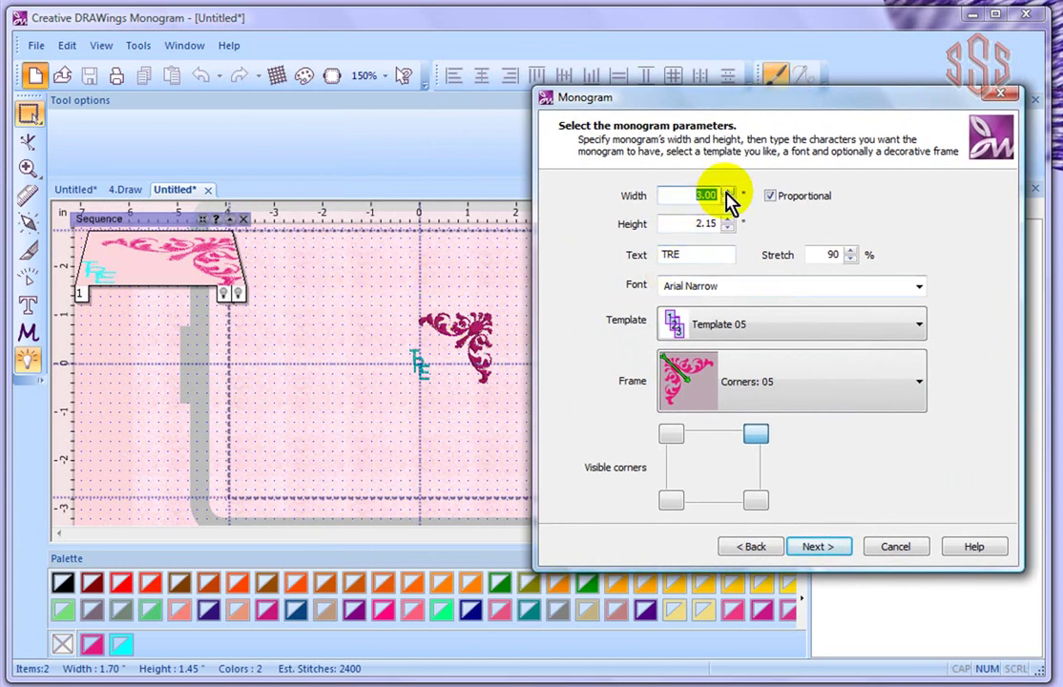
# Set the monogram size to 4 inches wide and 3 inches high, with proportional scaling turned off for the height
pyautogui.click(770, 197)
pyautogui.click(769, 198)
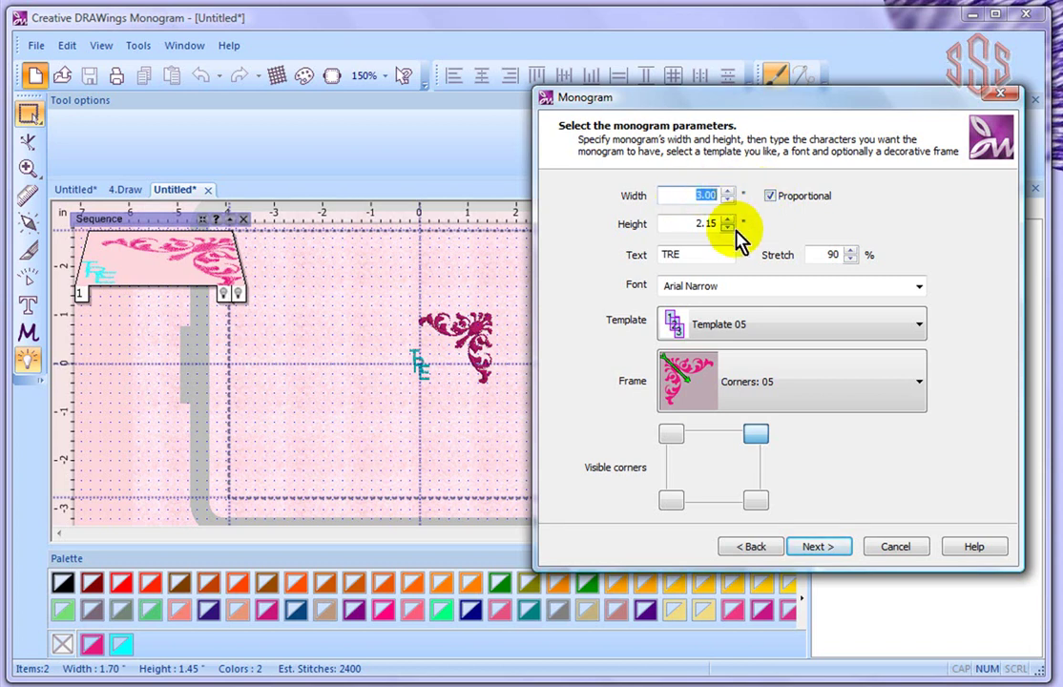
pyautogui.write('4')
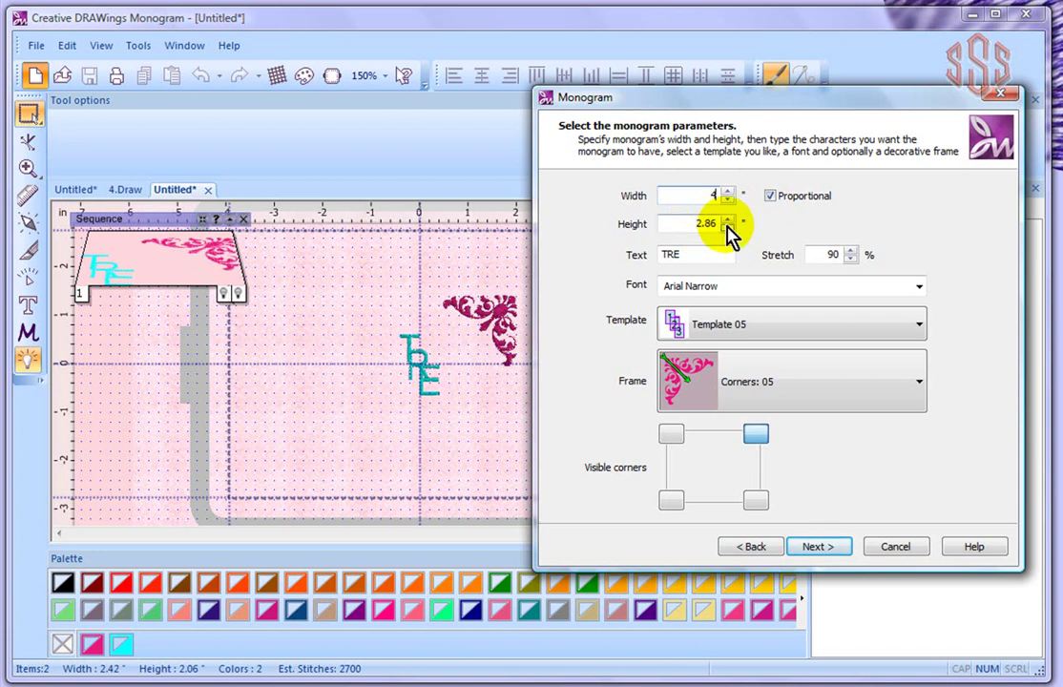
pyautogui.click(772, 197)
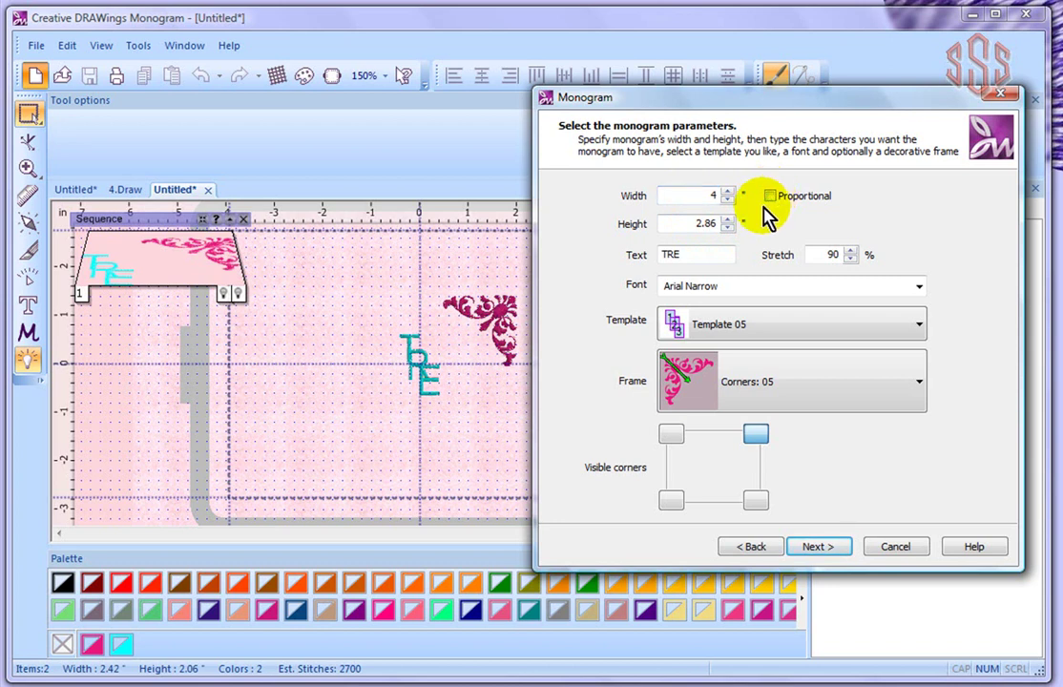
pyautogui.moveTo(691, 225); pyautogui.dragTo(731, 226)
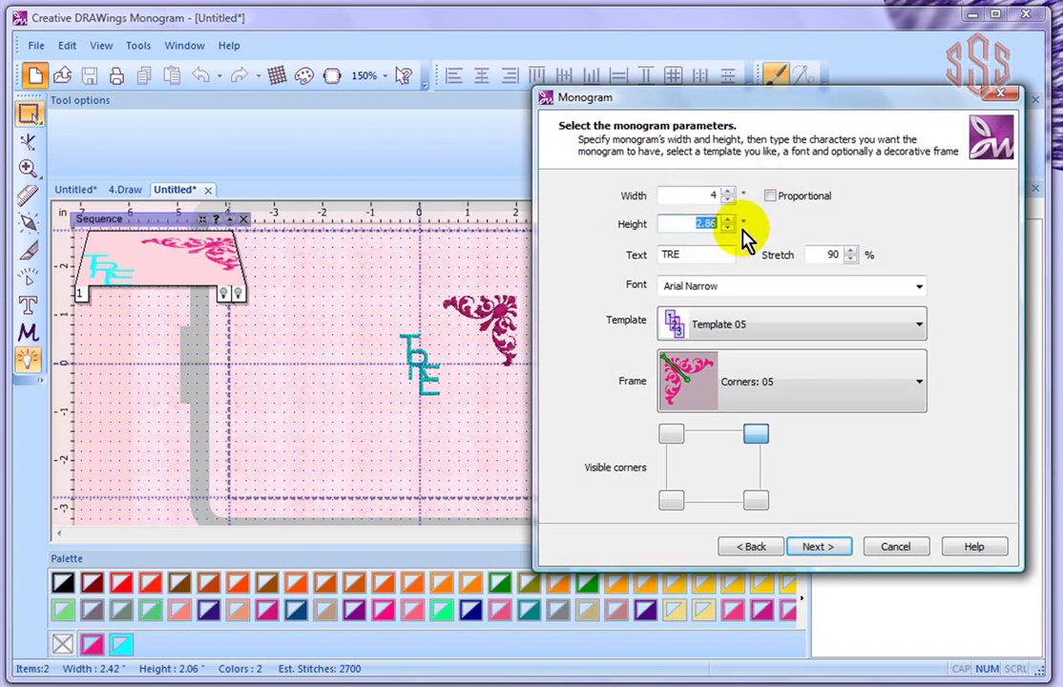
pyautogui.write('3')
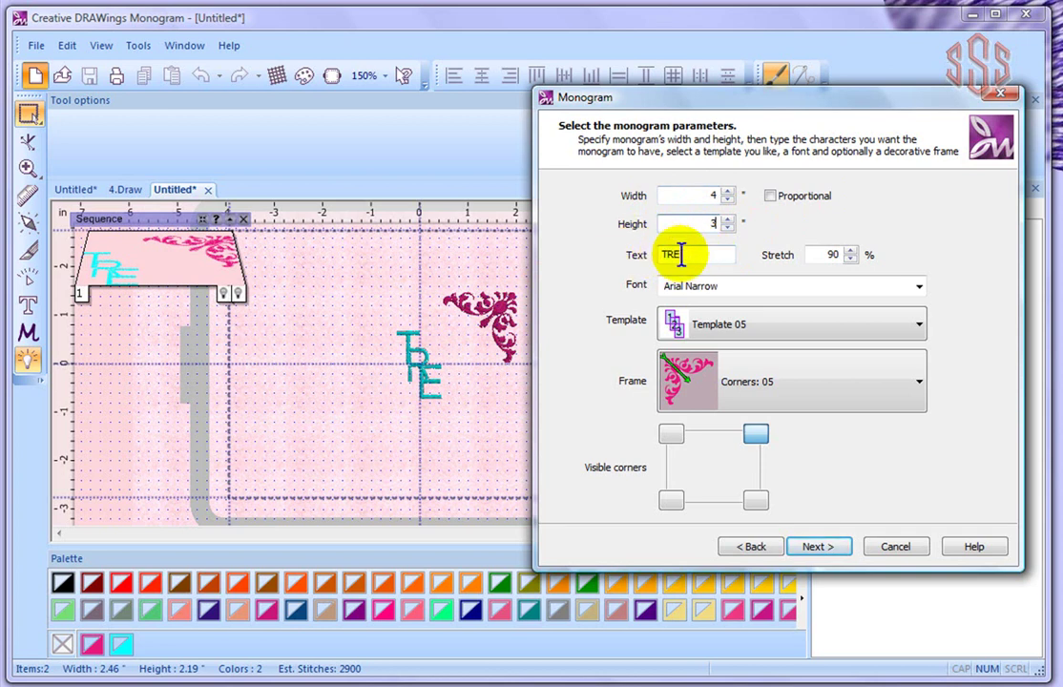
# Replace the monogram text with ABC and browse the available fonts for it
pyautogui.press('Tab')
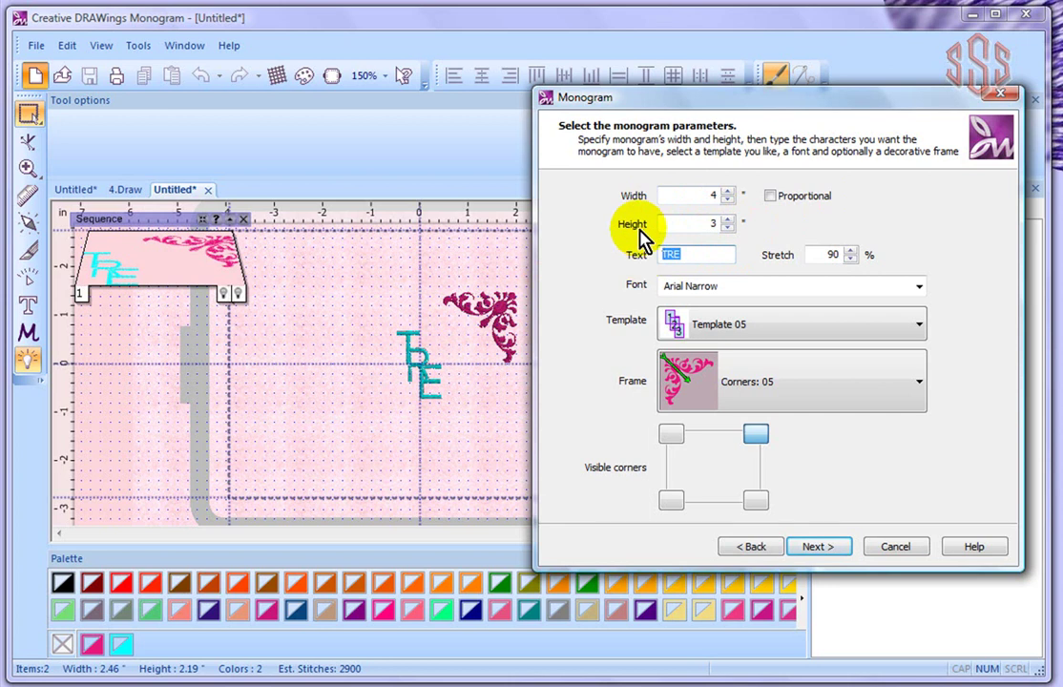
pyautogui.write('A')
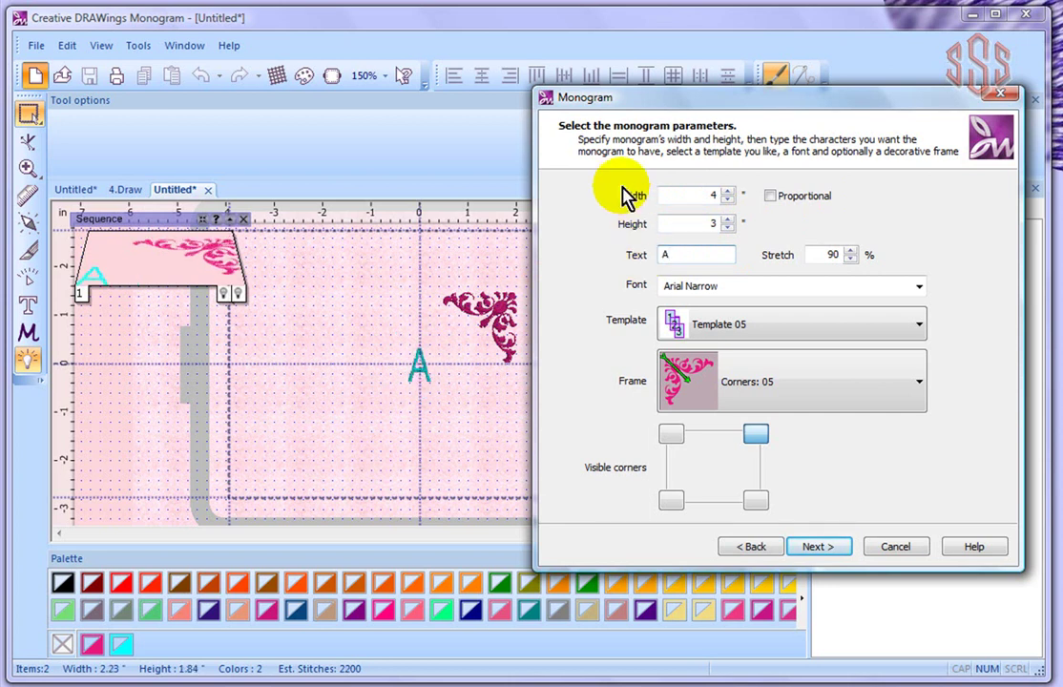
pyautogui.write('BC')
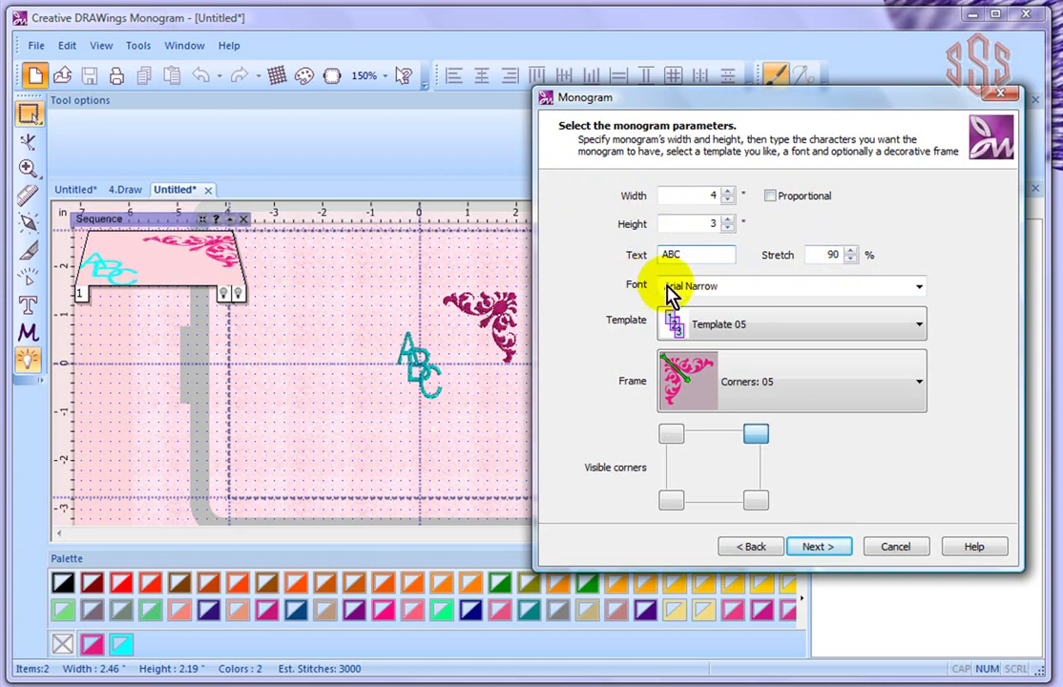
pyautogui.click(919, 288)
pyautogui.moveTo(1033, 330)
pyautogui.mouseDown()
pyautogui.moveTo(1033, 467)
pyautogui.moveTo(1033, 317)
pyautogui.mouseUp()
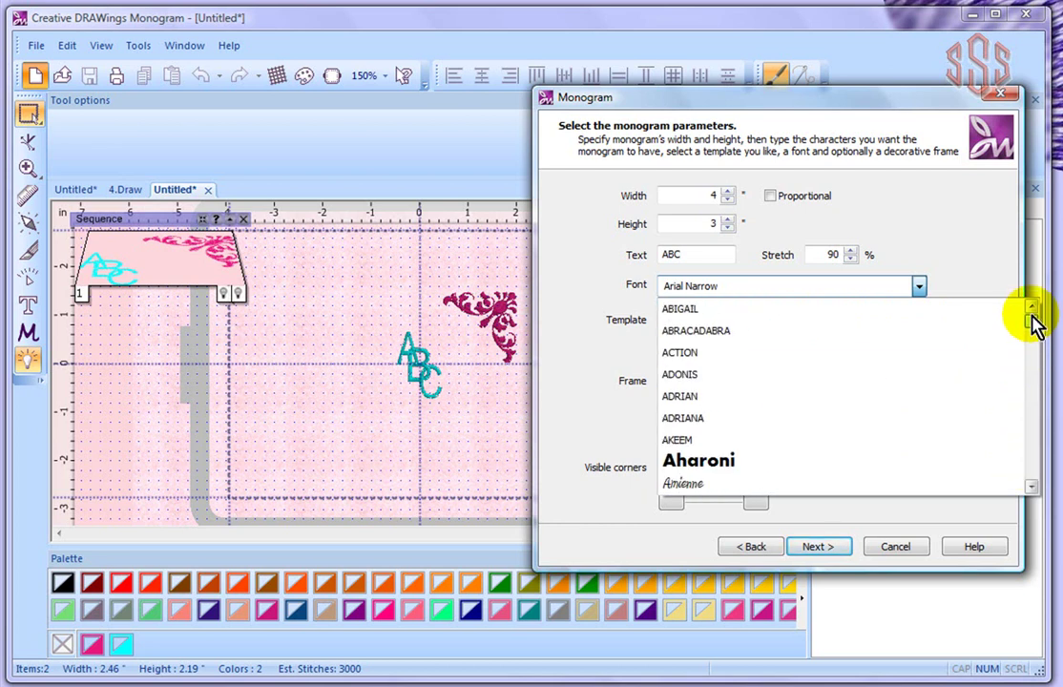
pyautogui.click(950, 258)
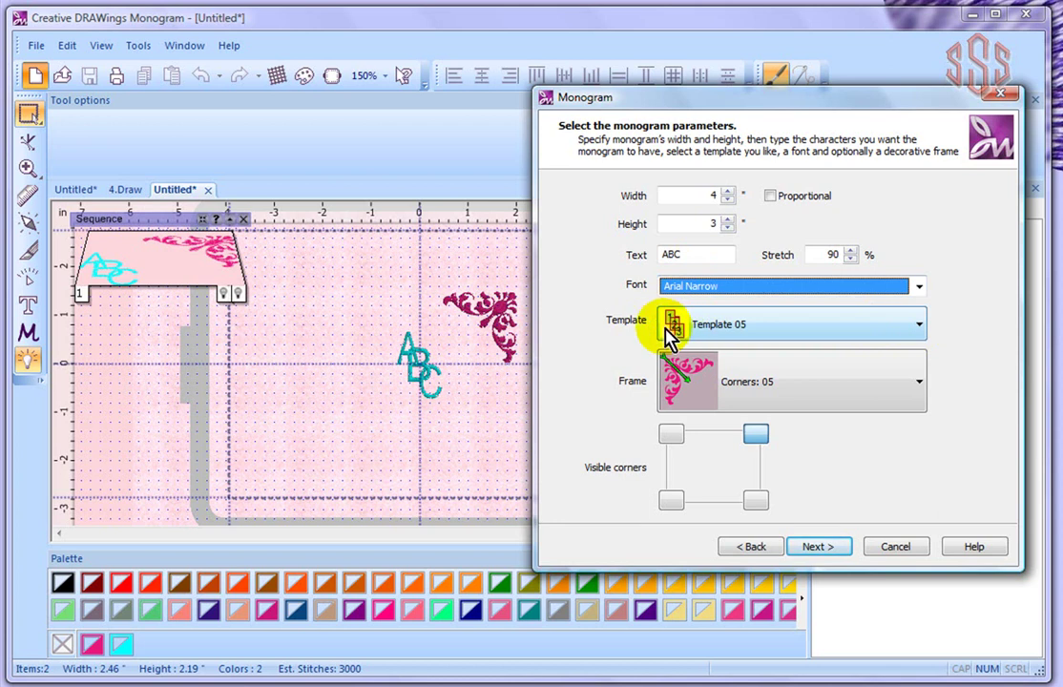
# Look through the letter arrangement templates and apply Template 20 to the monogram
pyautogui.click(921, 326)
pyautogui.moveTo(918, 412); pyautogui.dragTo(921, 373)
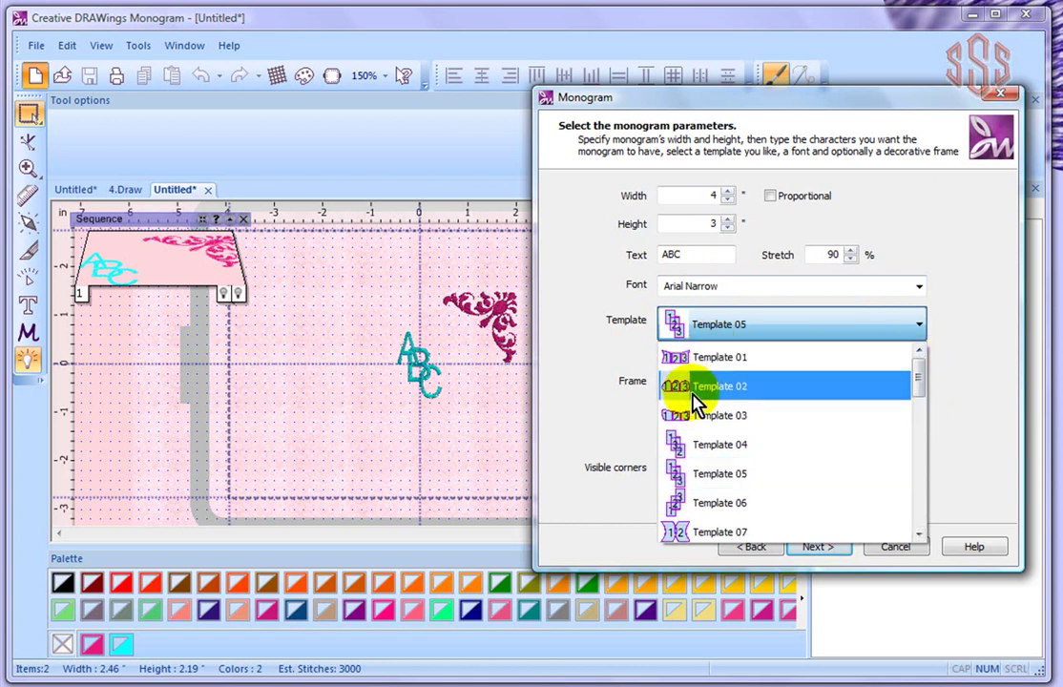
pyautogui.scroll(-4, 912, 511)
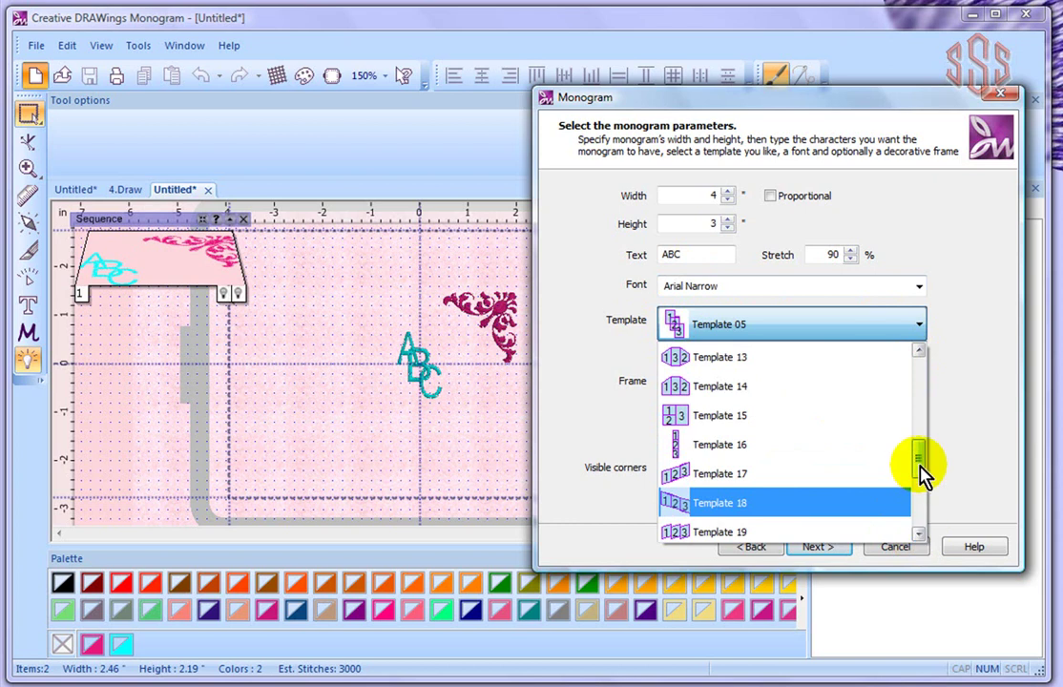
pyautogui.scroll(-3, 921, 472)
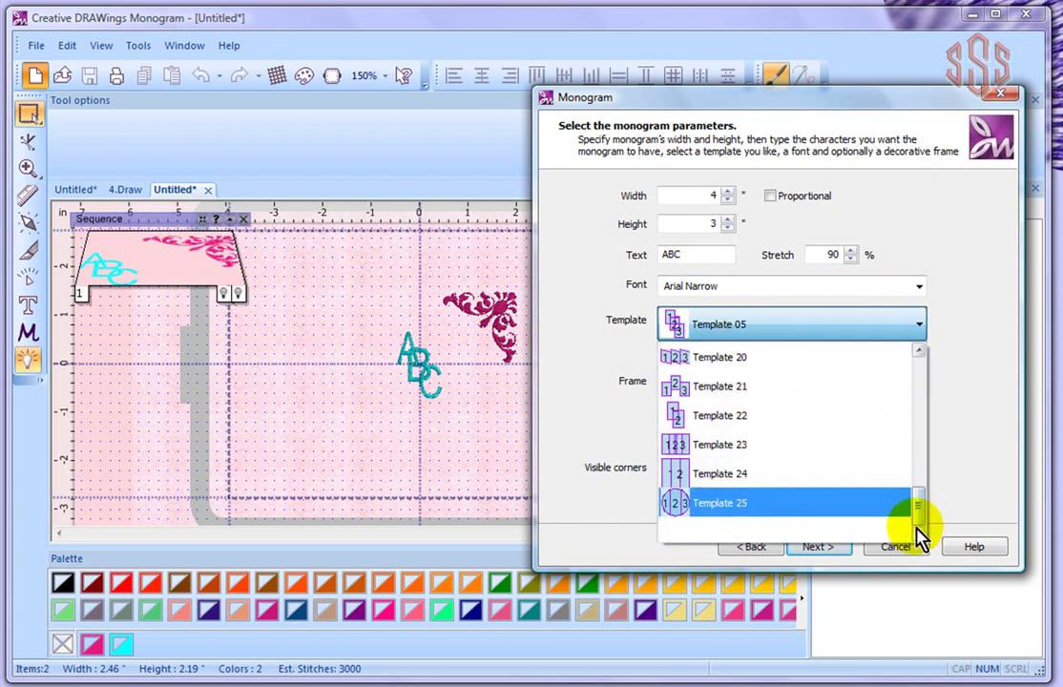
pyautogui.click(706, 361)
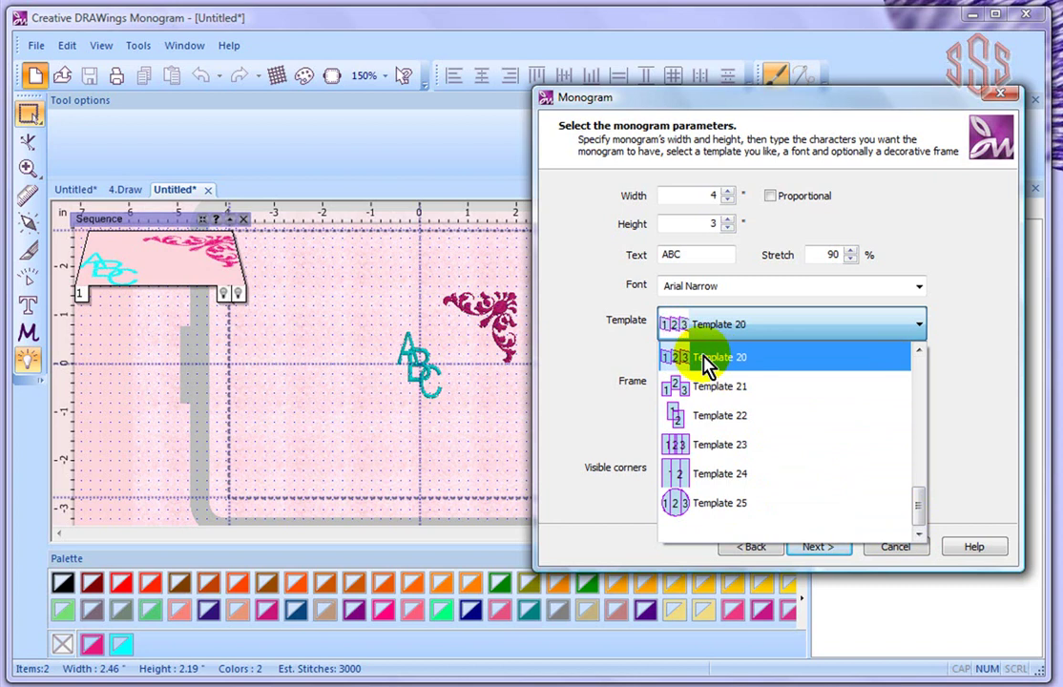
pyautogui.click(706, 361)
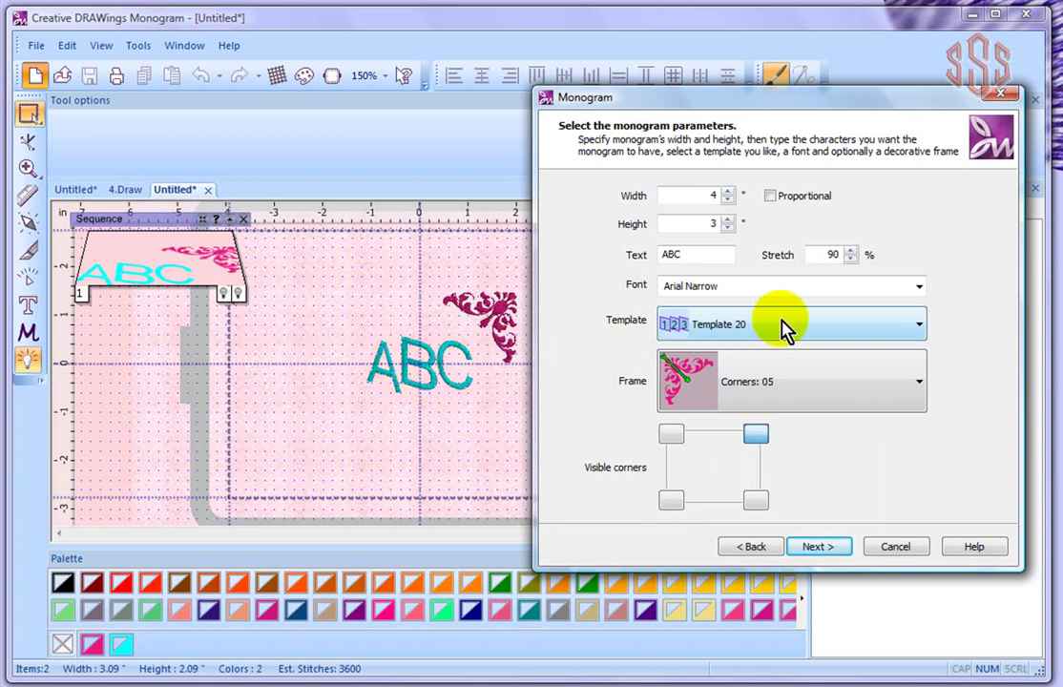
# Browse the decorative frames and choose Corners: 10 for the monogram
pyautogui.click(922, 390)
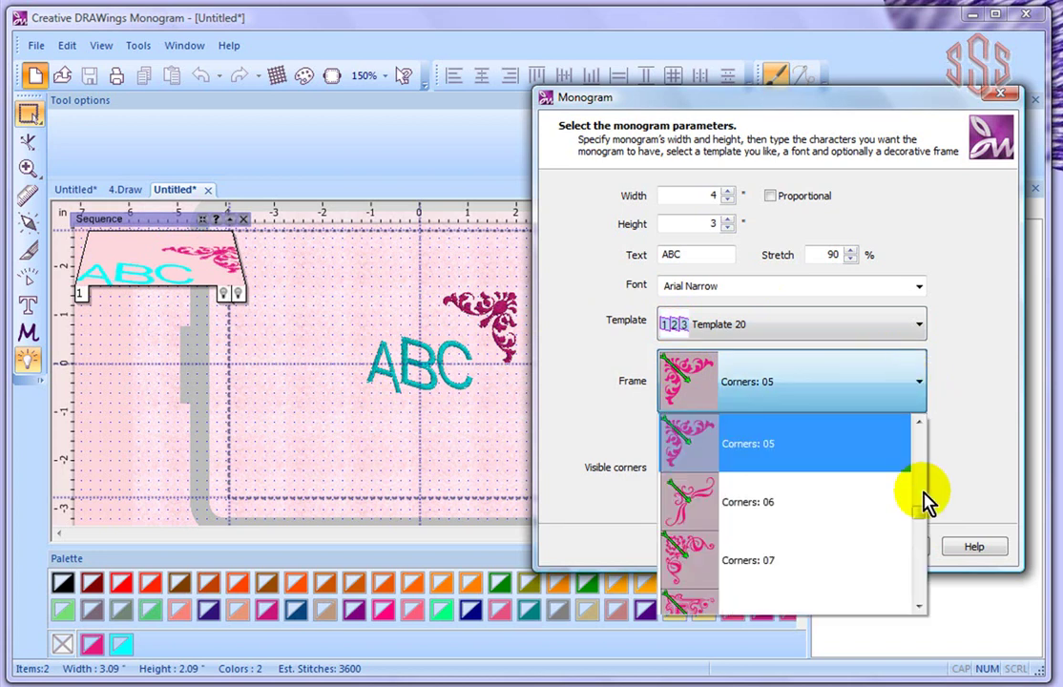
pyautogui.moveTo(919, 518); pyautogui.dragTo(920, 589)
pyautogui.moveTo(919, 592); pyautogui.dragTo(919, 487)
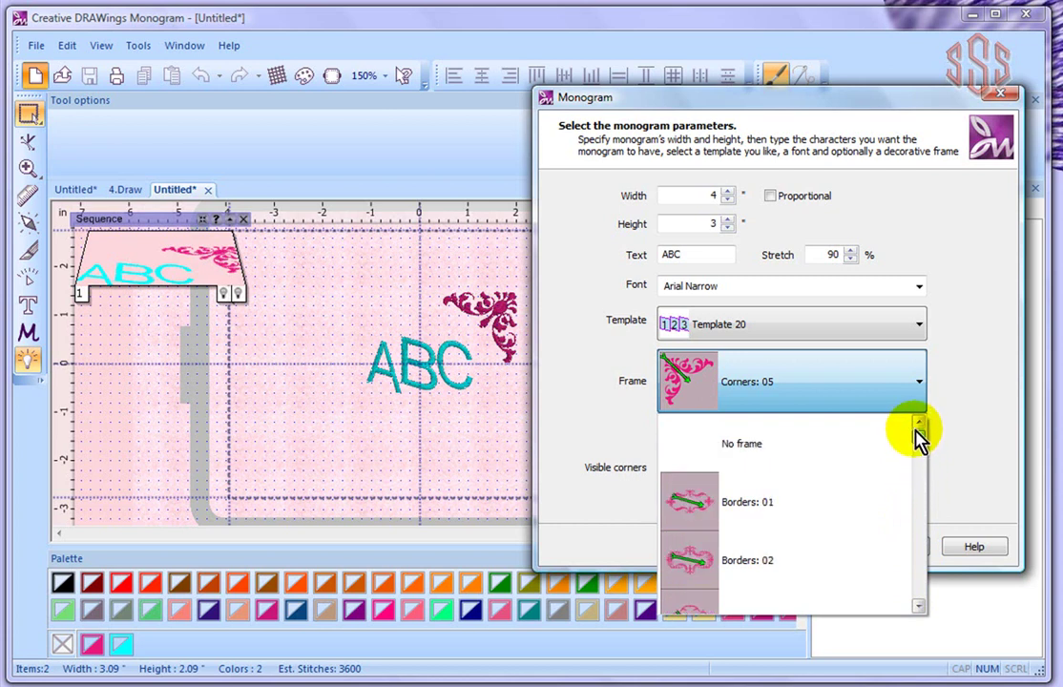
pyautogui.moveTo(917, 437); pyautogui.dragTo(913, 523)
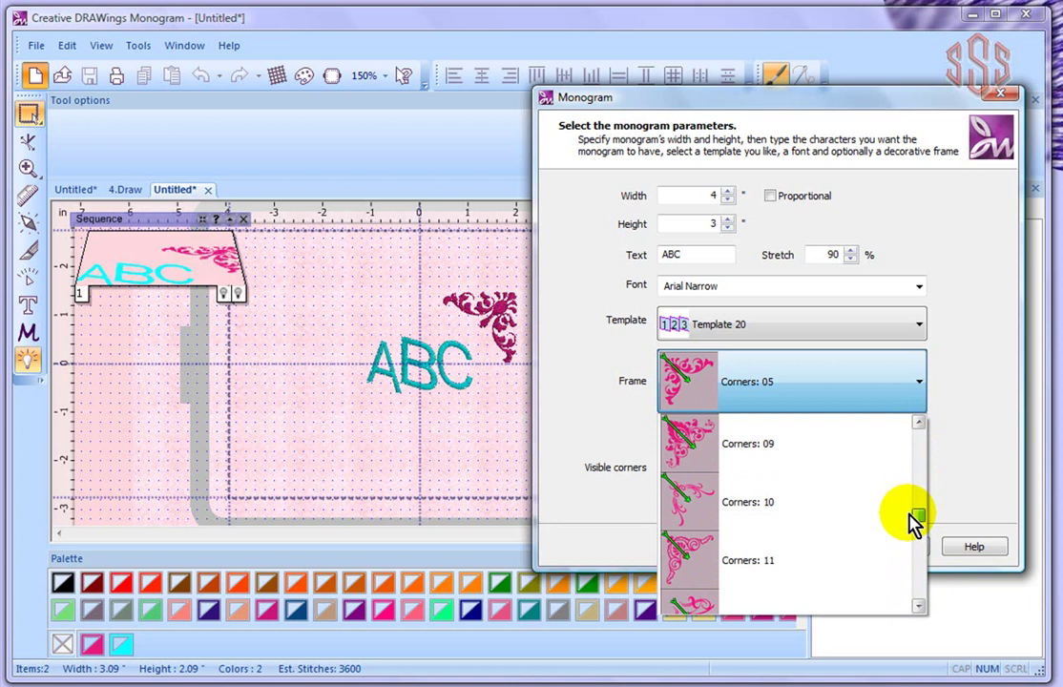
pyautogui.click(680, 511)
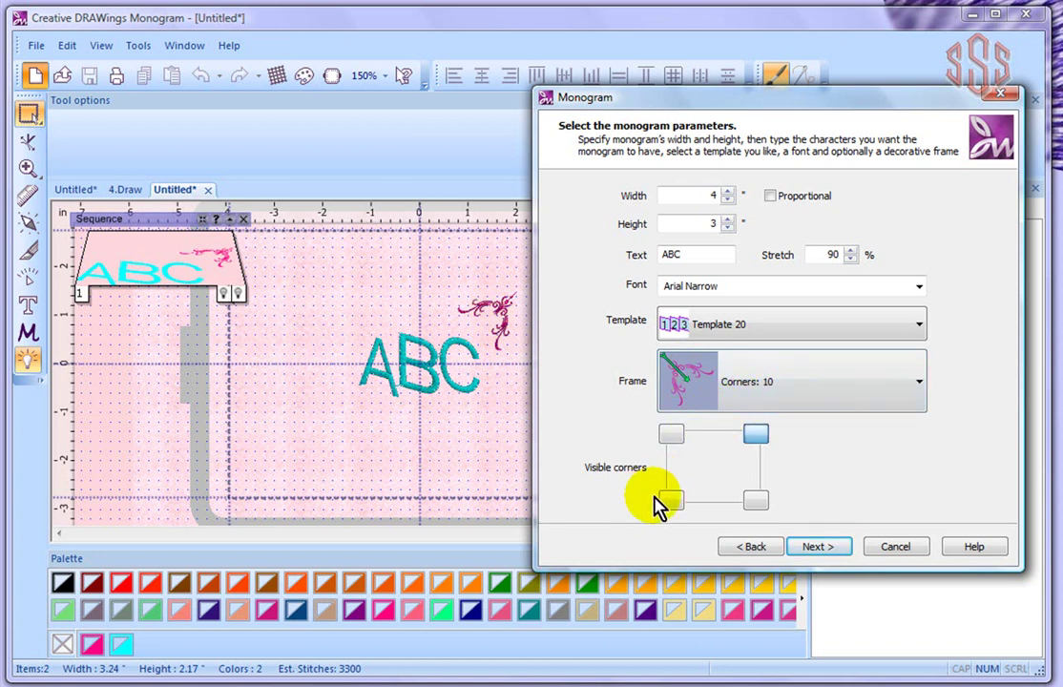
# Make the corner ornament visible at all four corners of the monogram
pyautogui.click(755, 437)
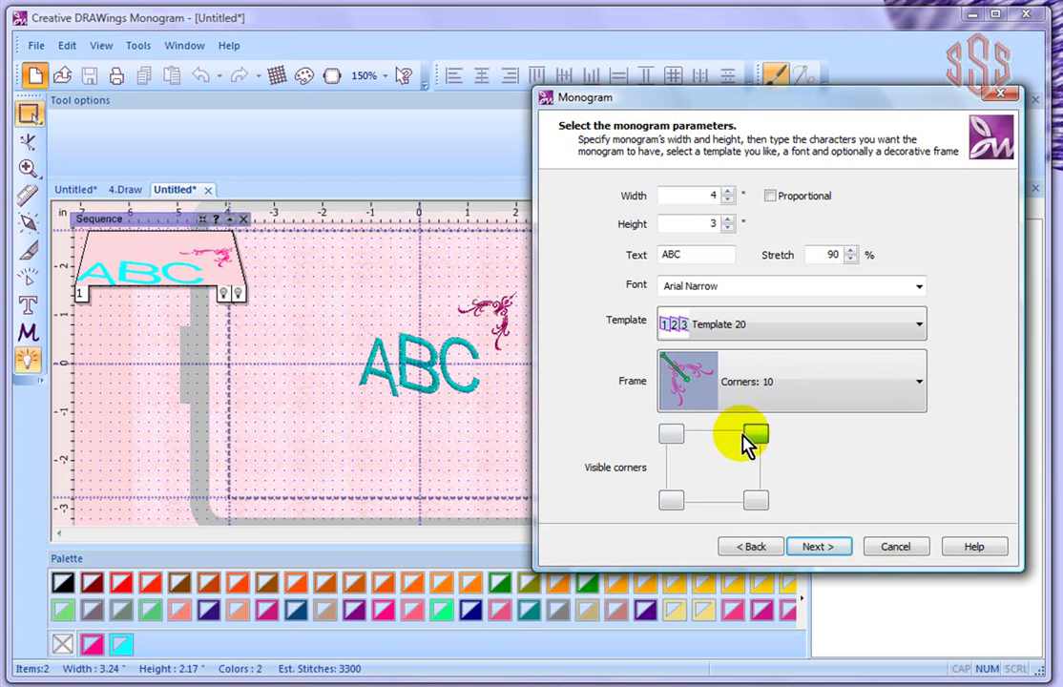
pyautogui.click(671, 501)
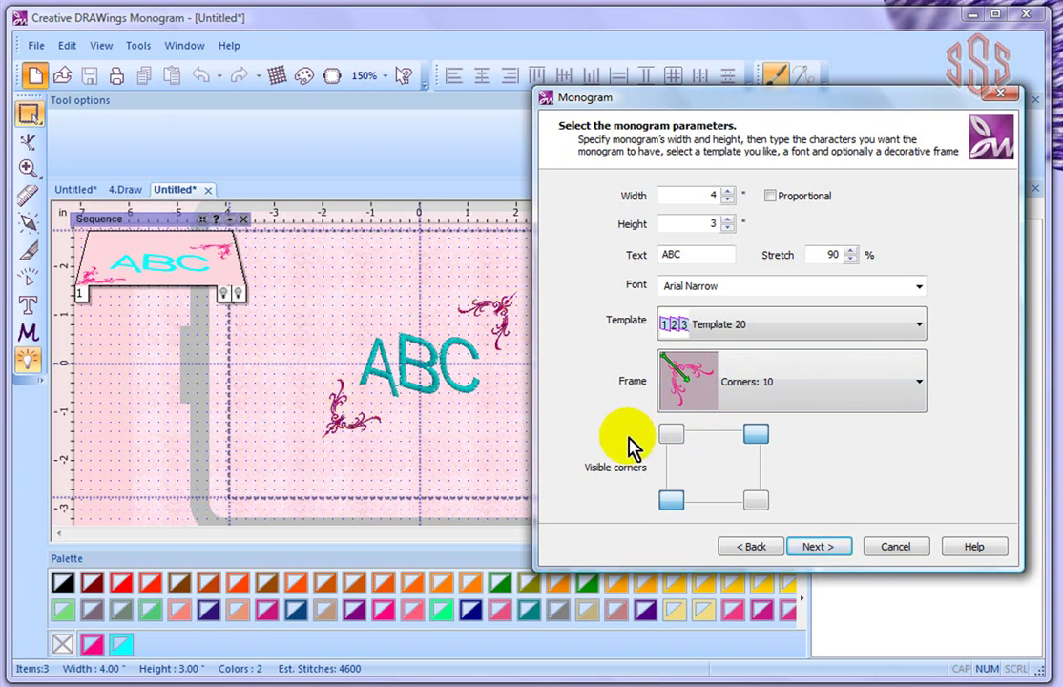
pyautogui.click(673, 438)
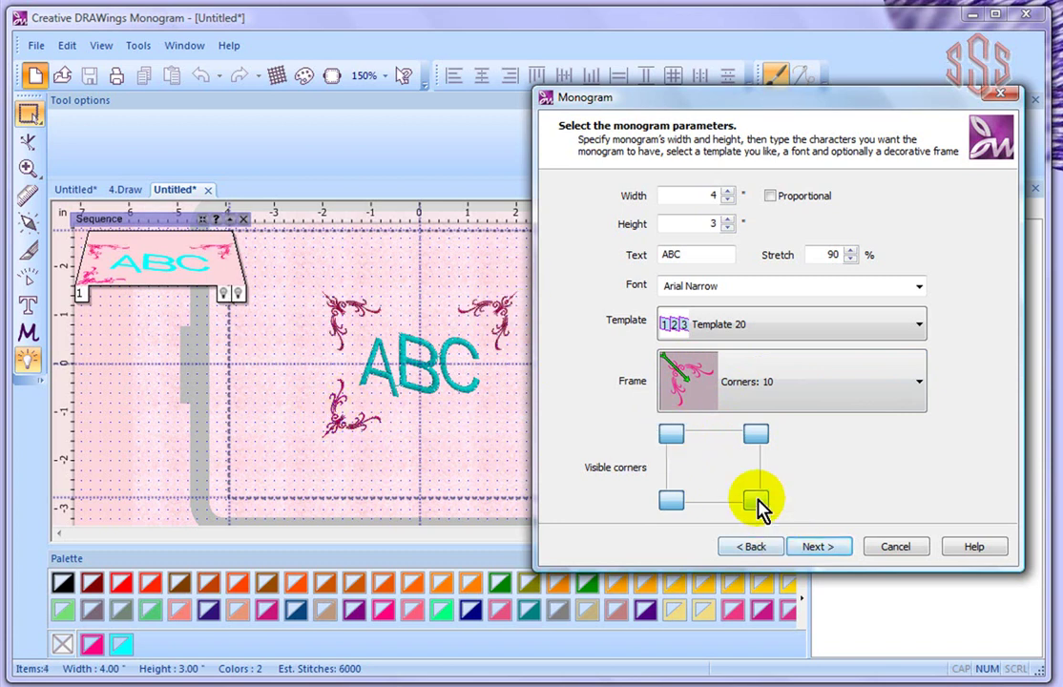
pyautogui.click(756, 503)
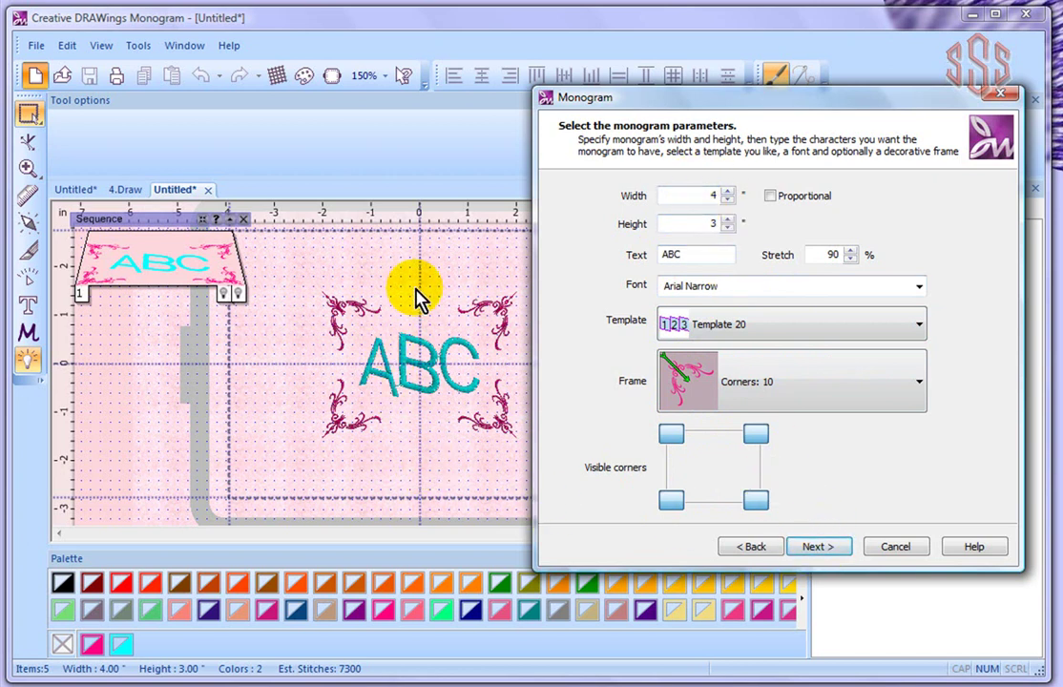
# Proceed to colour reduction, keep the design in view beside the dialog, and choose the JANOME threads palette
pyautogui.click(819, 547)
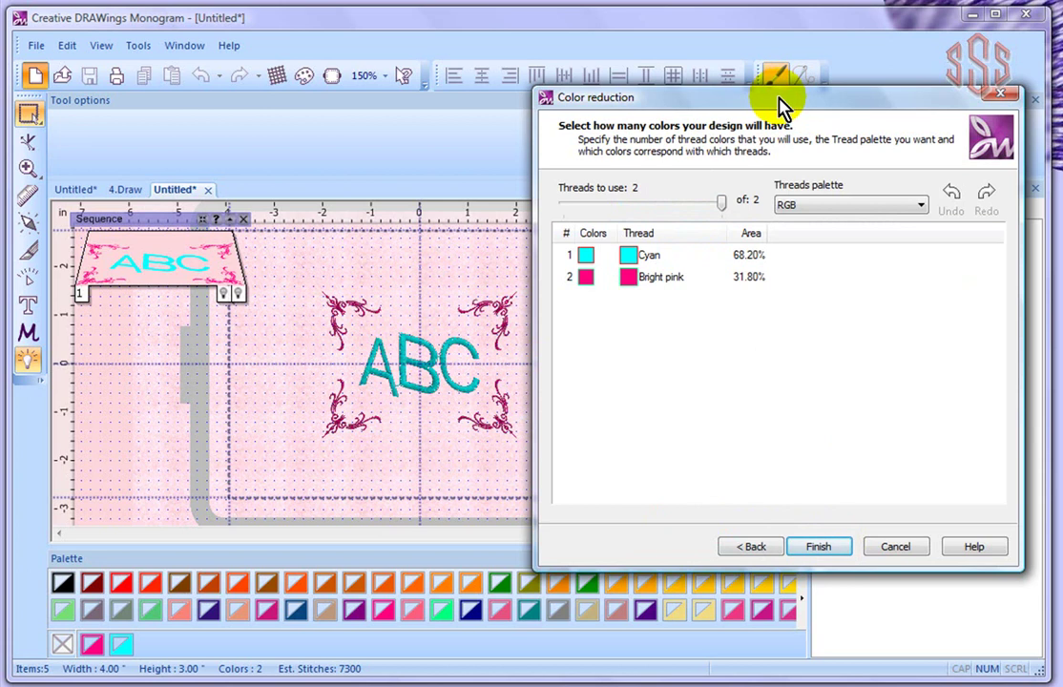
pyautogui.moveTo(781, 105); pyautogui.dragTo(823, 89)
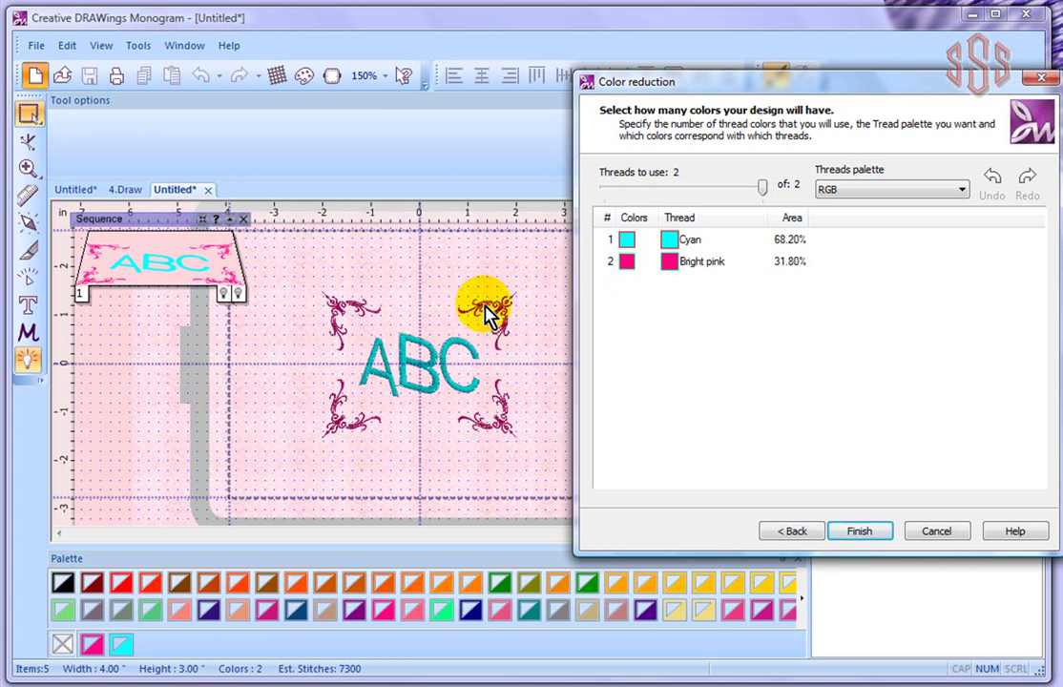
pyautogui.click(627, 263)
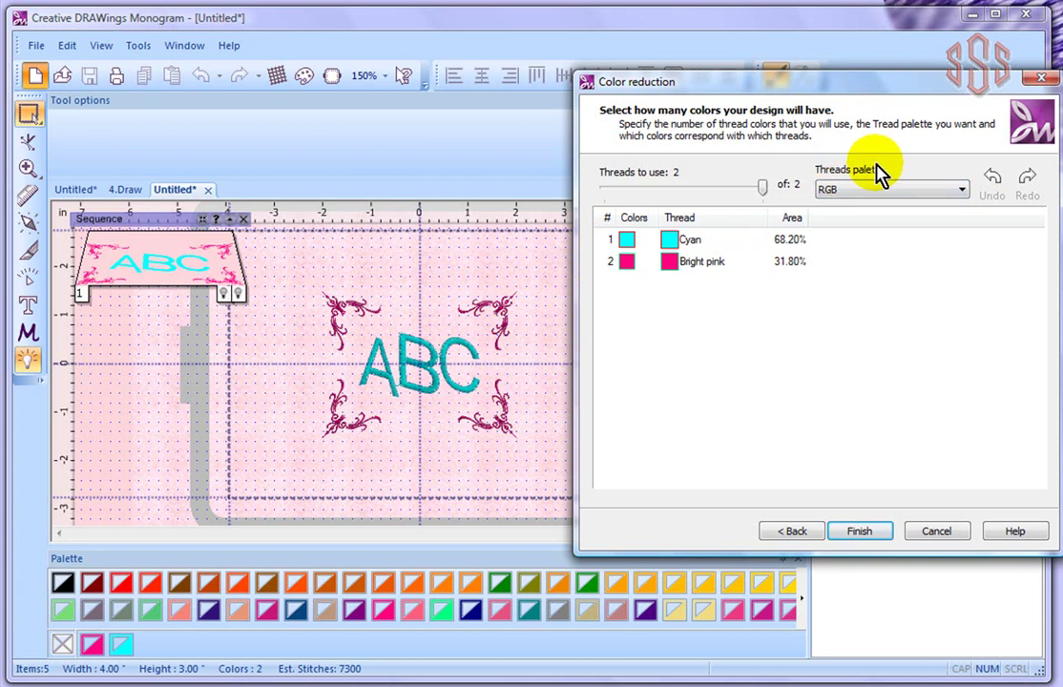
pyautogui.click(964, 195)
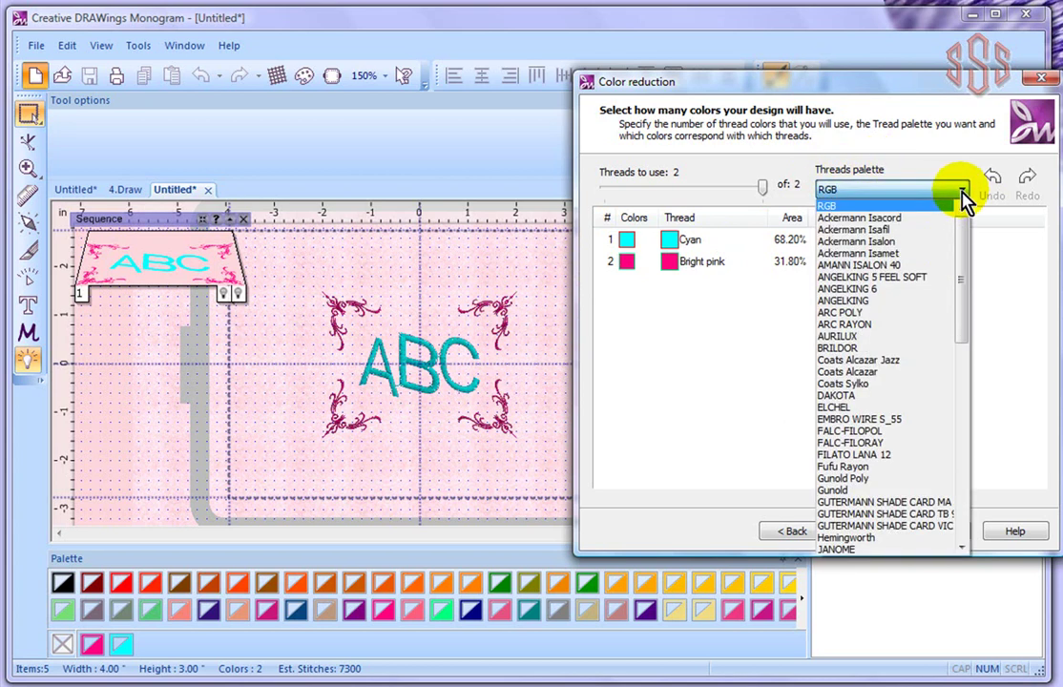
pyautogui.moveTo(963, 252); pyautogui.dragTo(964, 309)
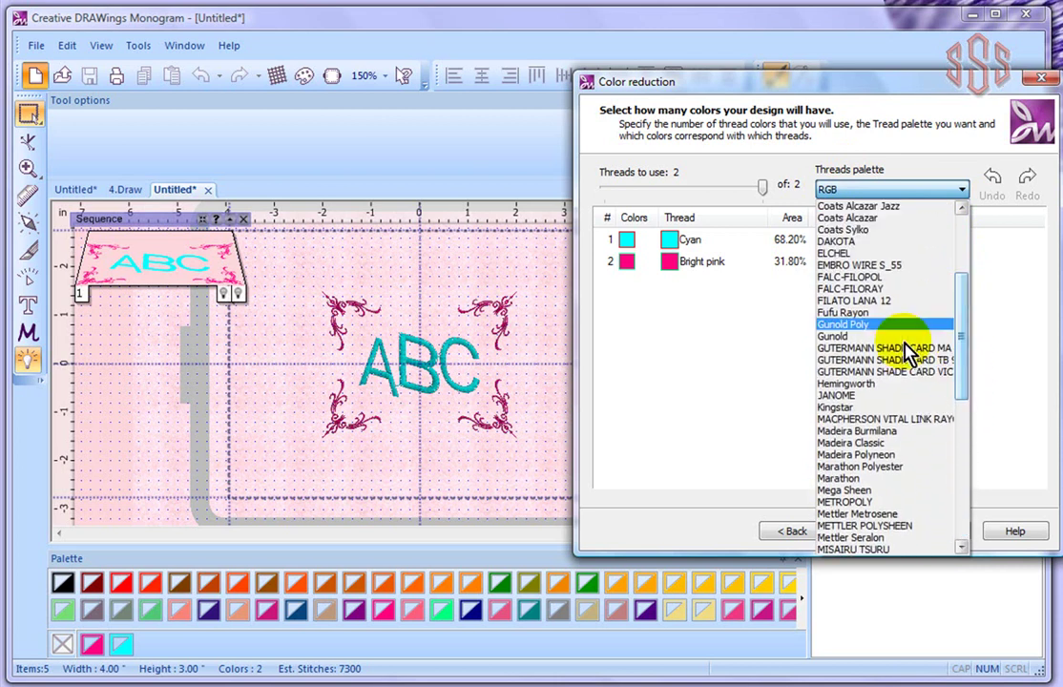
pyautogui.click(858, 406)
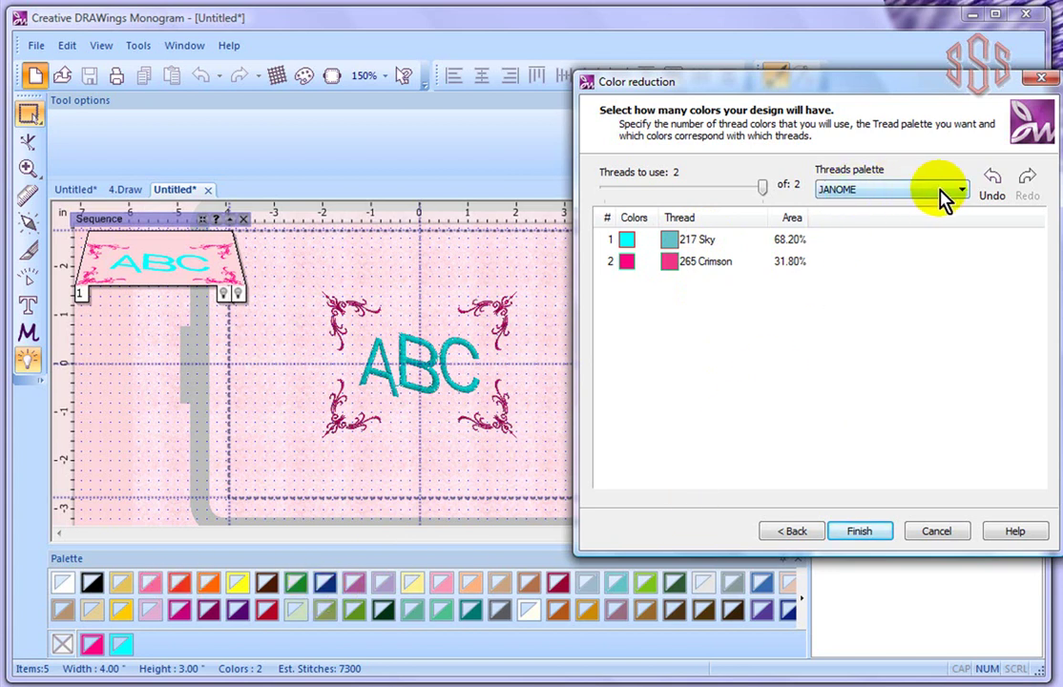
# Try reducing the design to 1 thread, and return it to 2 threads
pyautogui.moveTo(767, 186); pyautogui.dragTo(605, 186)
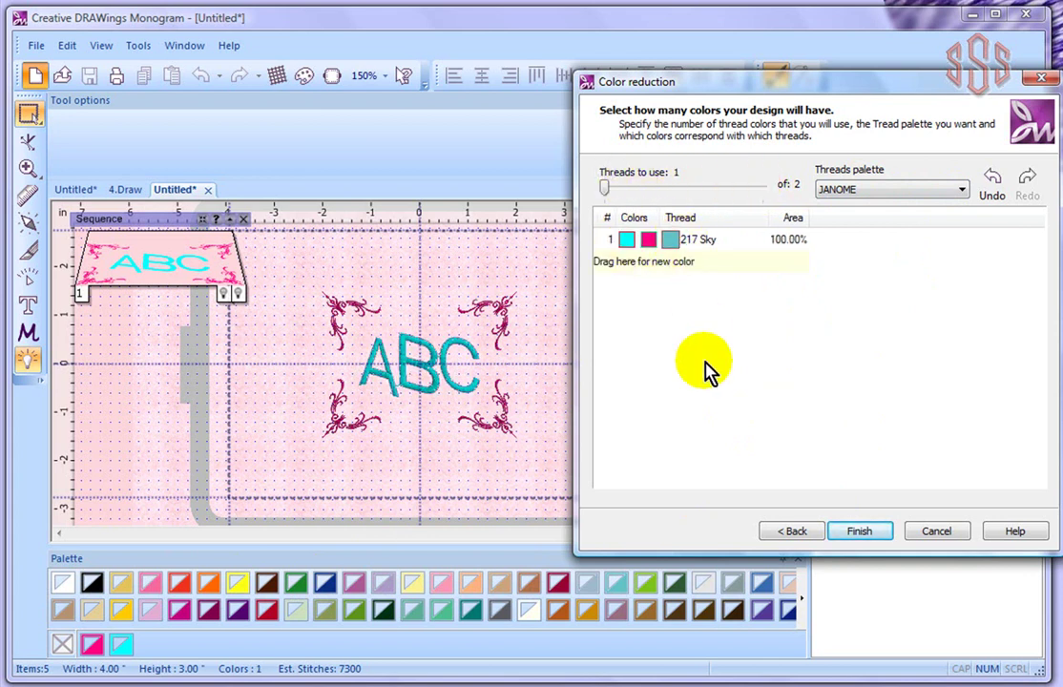
pyautogui.moveTo(649, 242); pyautogui.dragTo(627, 271)
pyautogui.moveTo(609, 191); pyautogui.dragTo(761, 194)
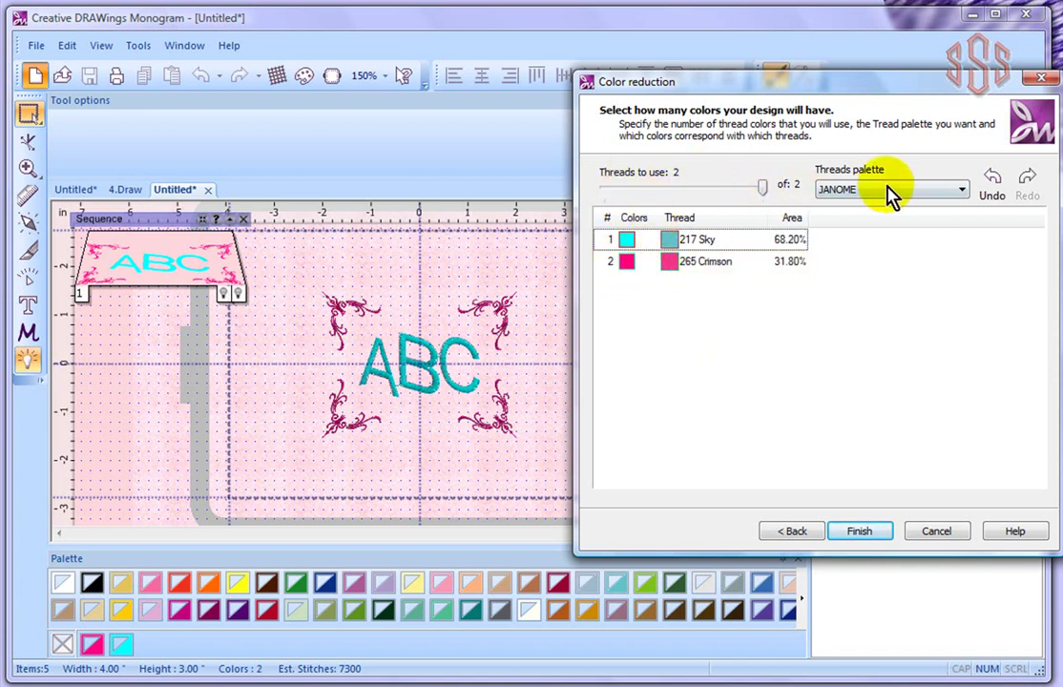
# Finish the monogram wizard and select the upper-left corner ornament of the new design for a close-up view
pyautogui.click(860, 532)
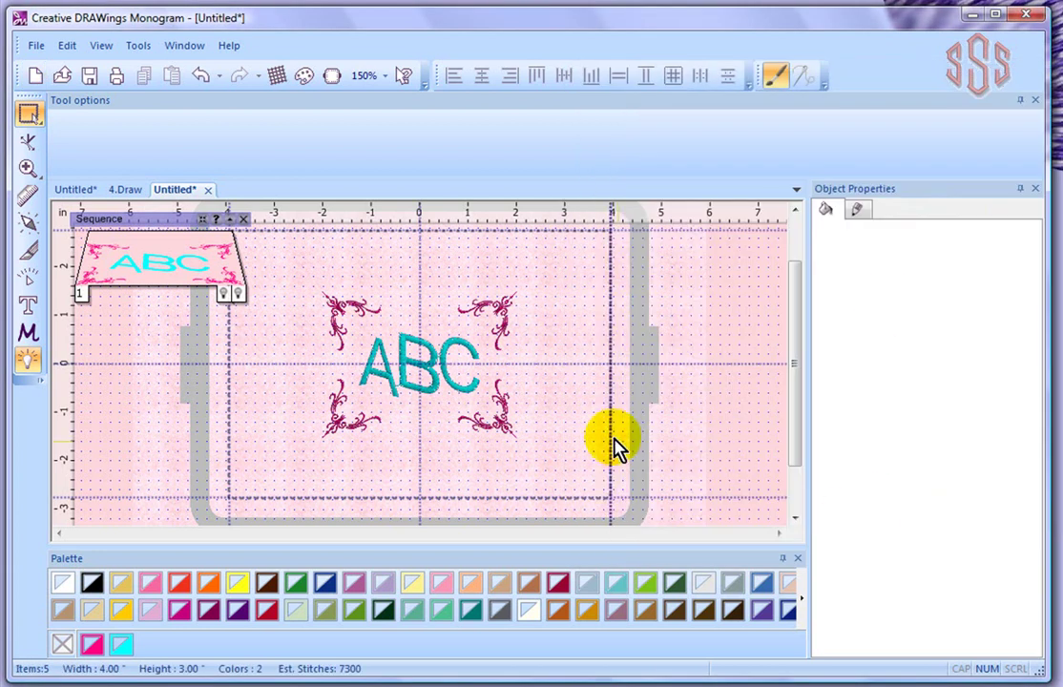
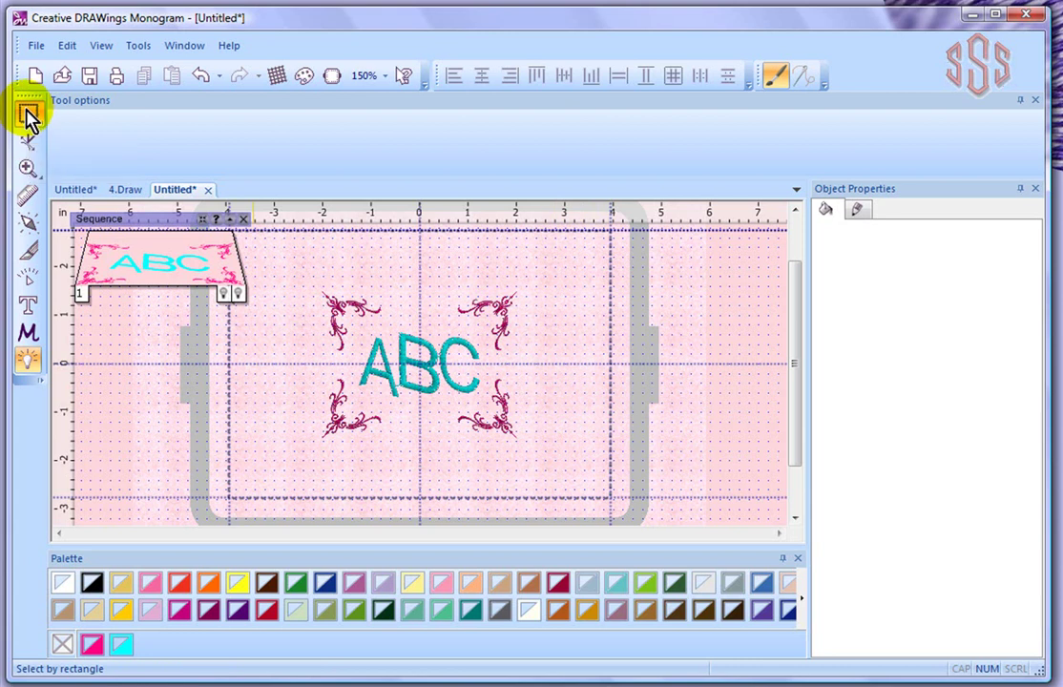
pyautogui.click(336, 310)
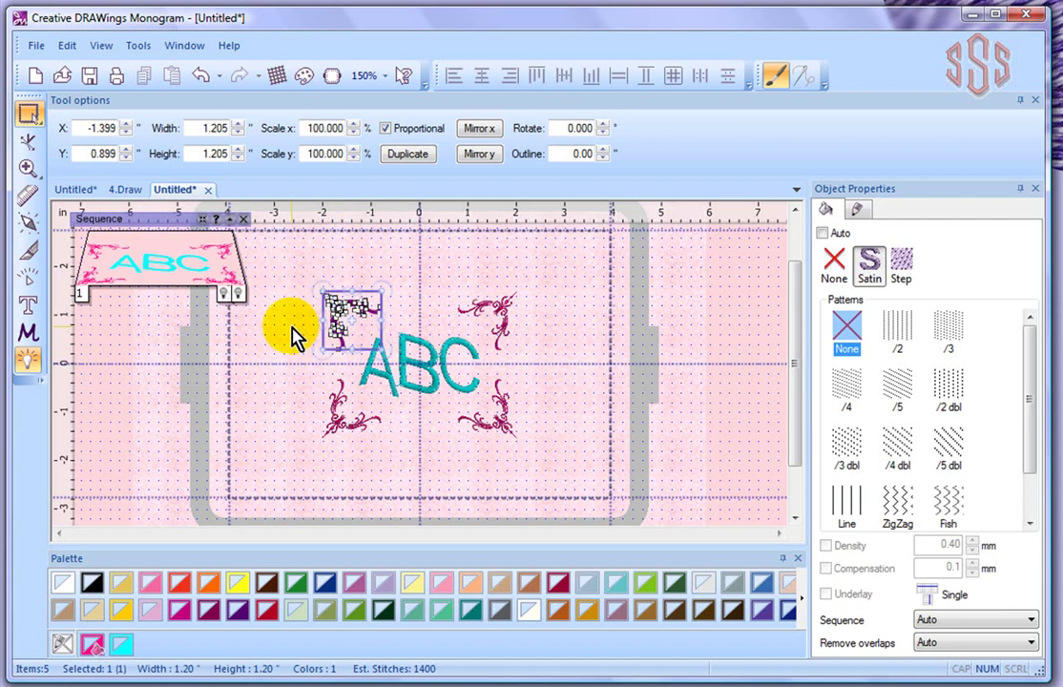
pyautogui.scroll(2, 292, 335)
pyautogui.scroll(3, 292, 335)
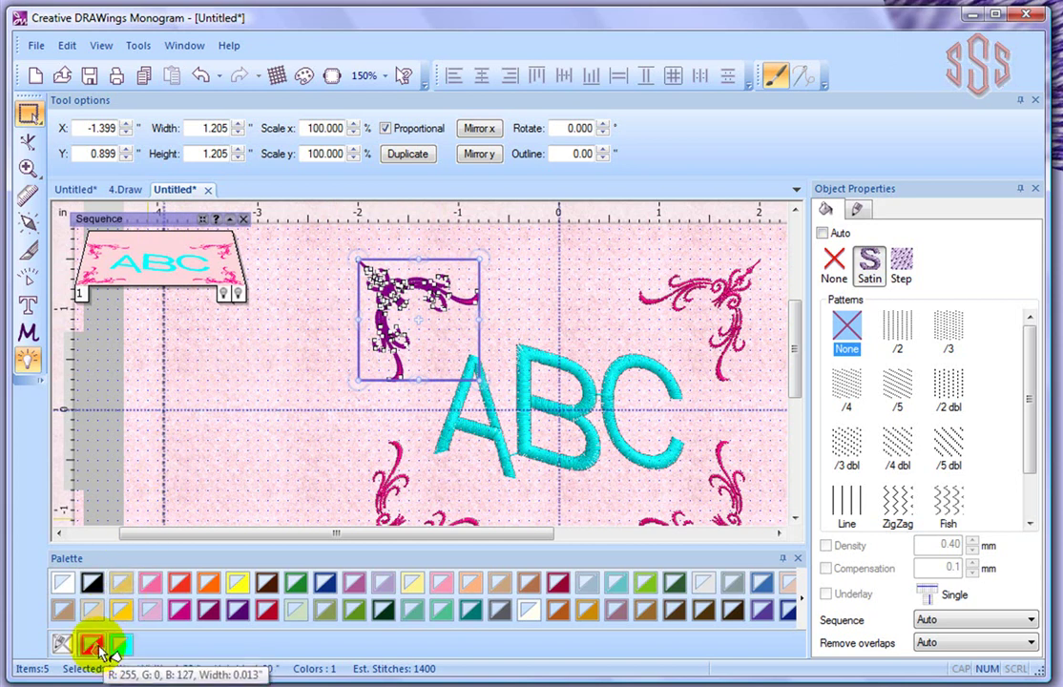
# Examine the thread colour and satin stitches of the selected corner ornament up close
pyautogui.moveTo(180, 581); pyautogui.dragTo(92, 643)
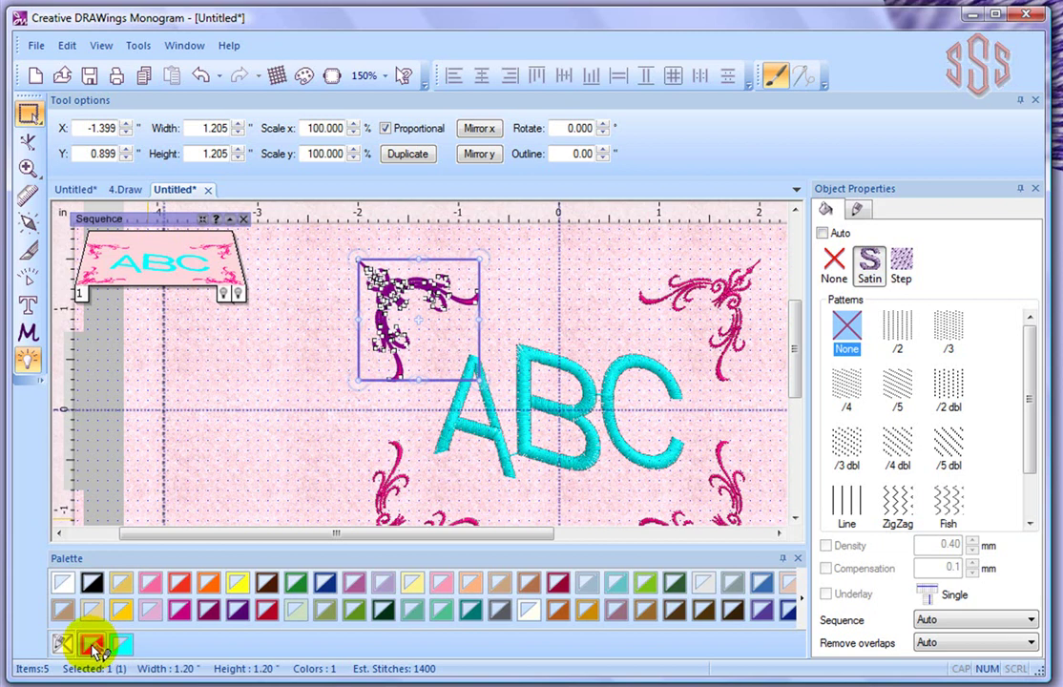
pyautogui.click(92, 646)
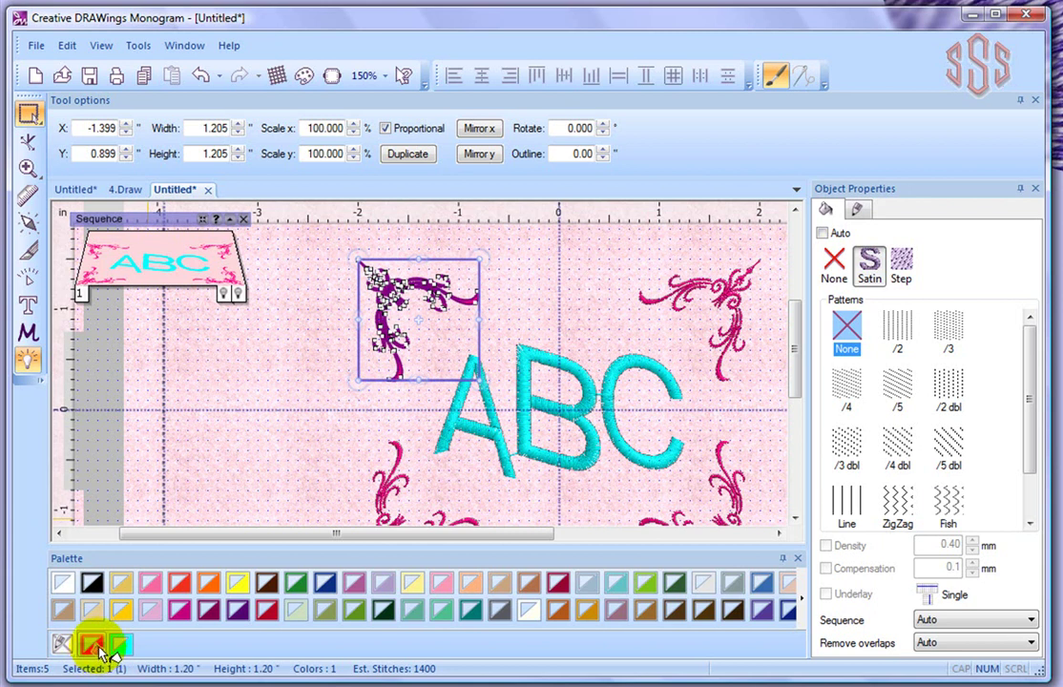
pyautogui.scroll(1, 477, 344)
pyautogui.scroll(5, 477, 343)
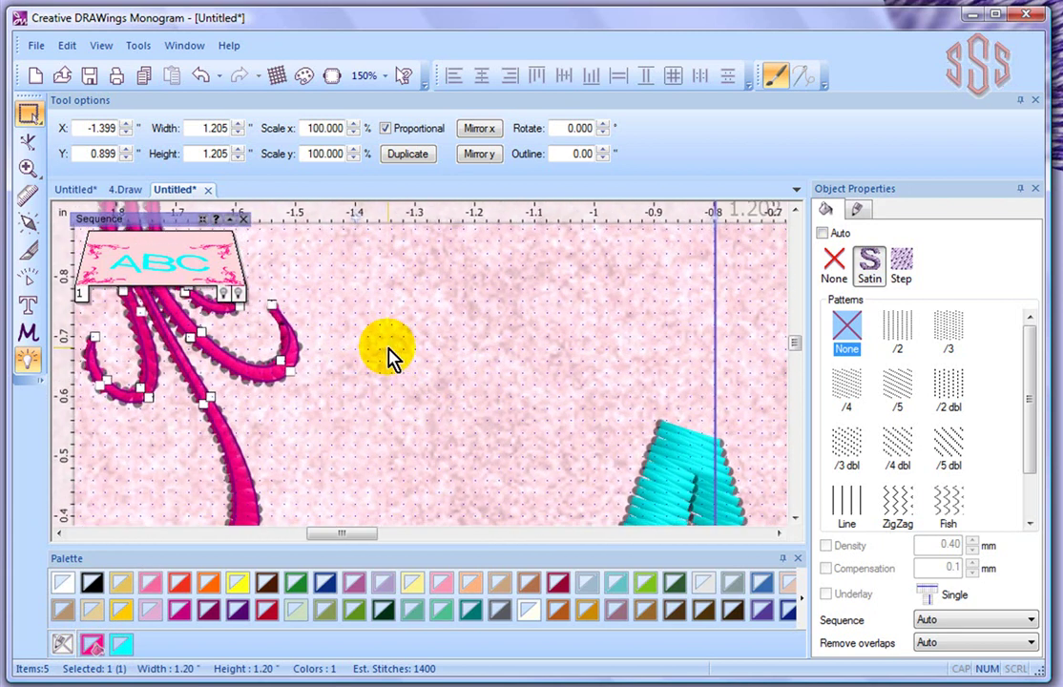
pyautogui.scroll(-2, 214, 506)
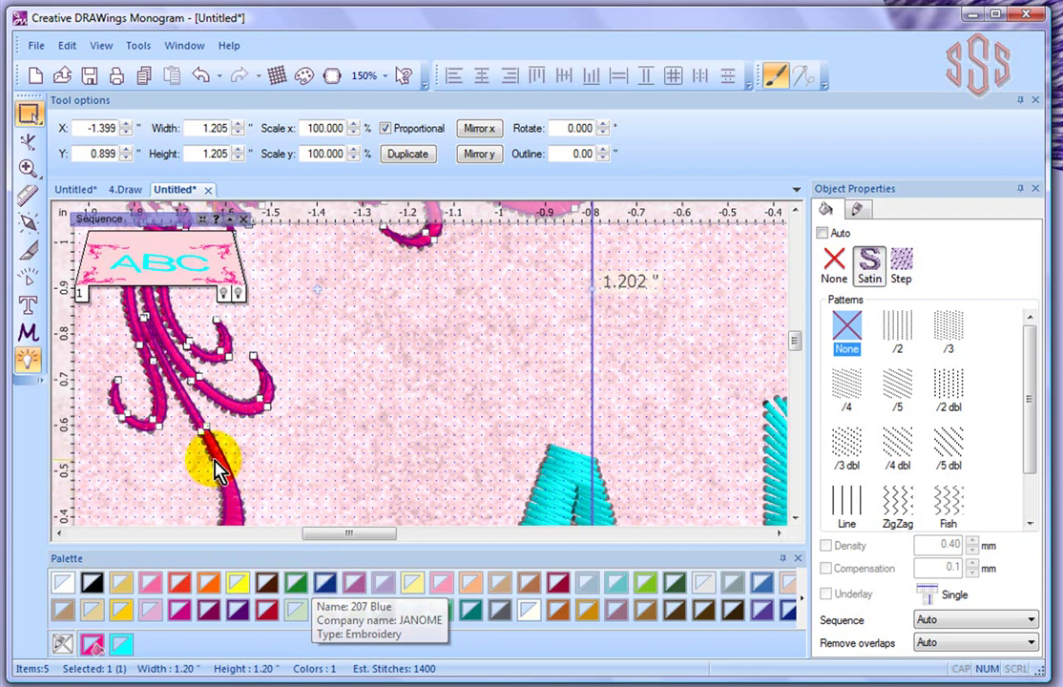
pyautogui.scroll(-5, 205, 382)
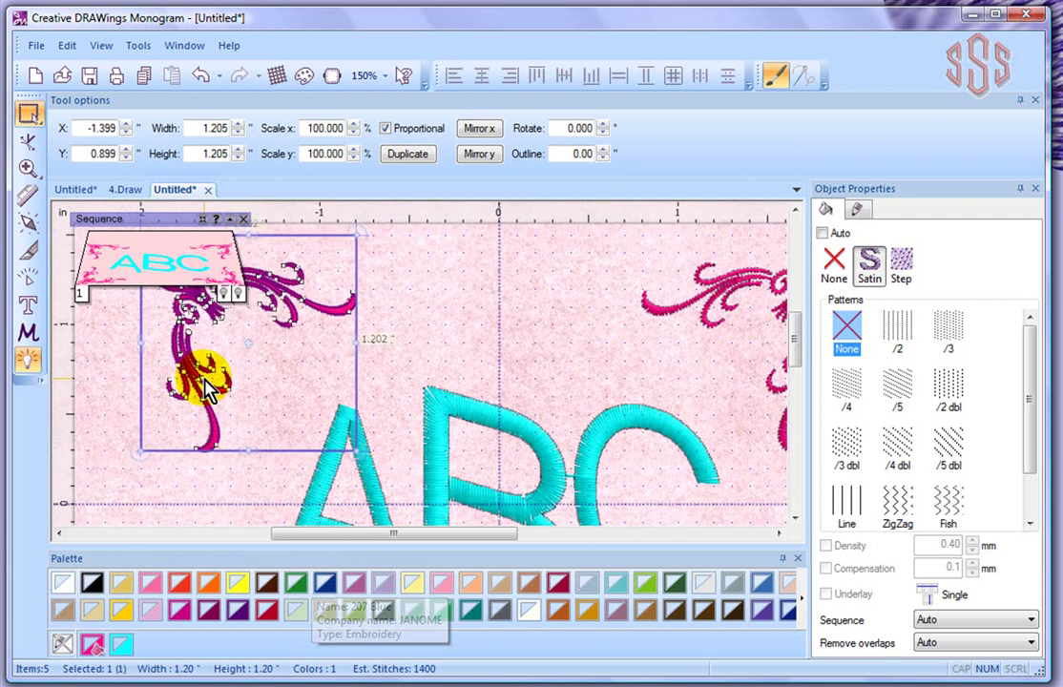
pyautogui.scroll(-3, 204, 378)
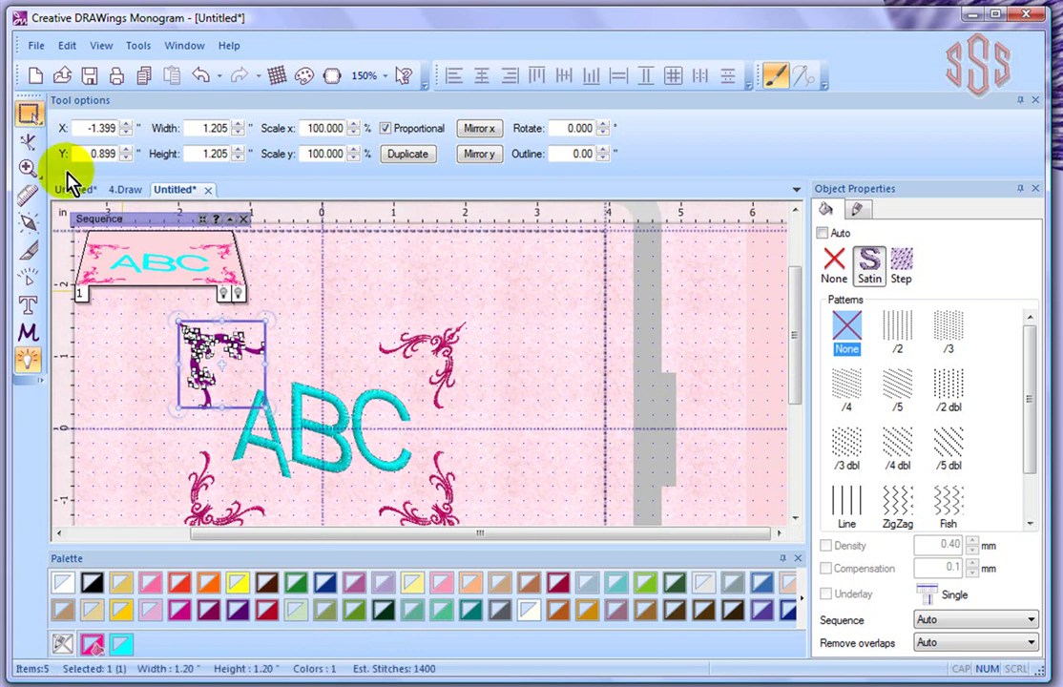
# Select the ABC lettering and examine its thread colour and fill stitches up close
pyautogui.click(339, 409)
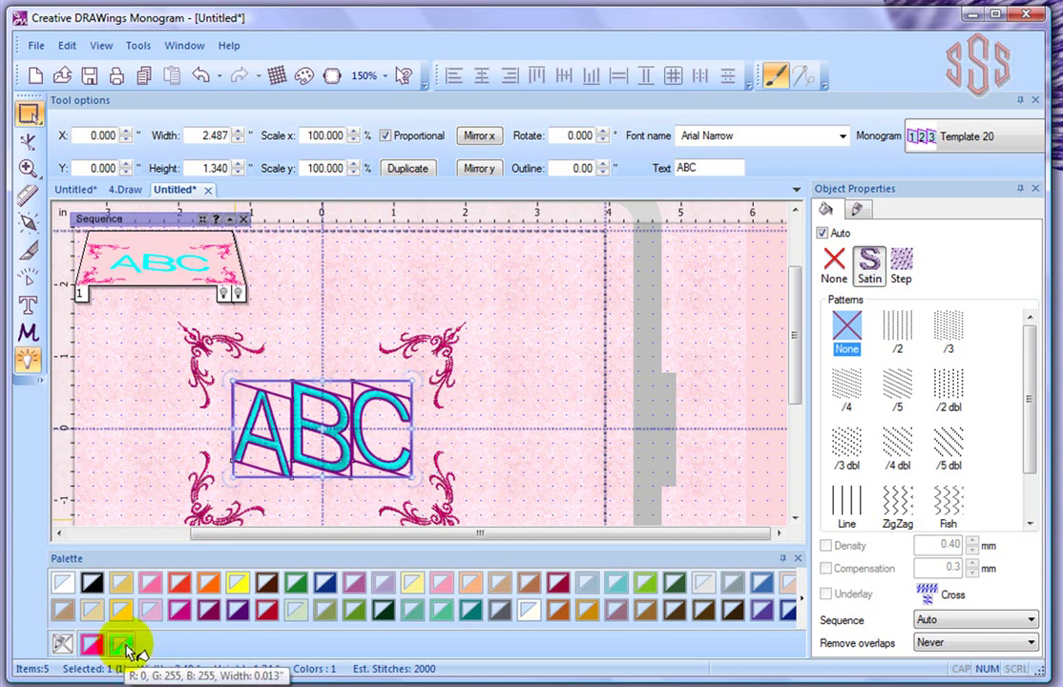
pyautogui.click(63, 645)
pyautogui.click(268, 416)
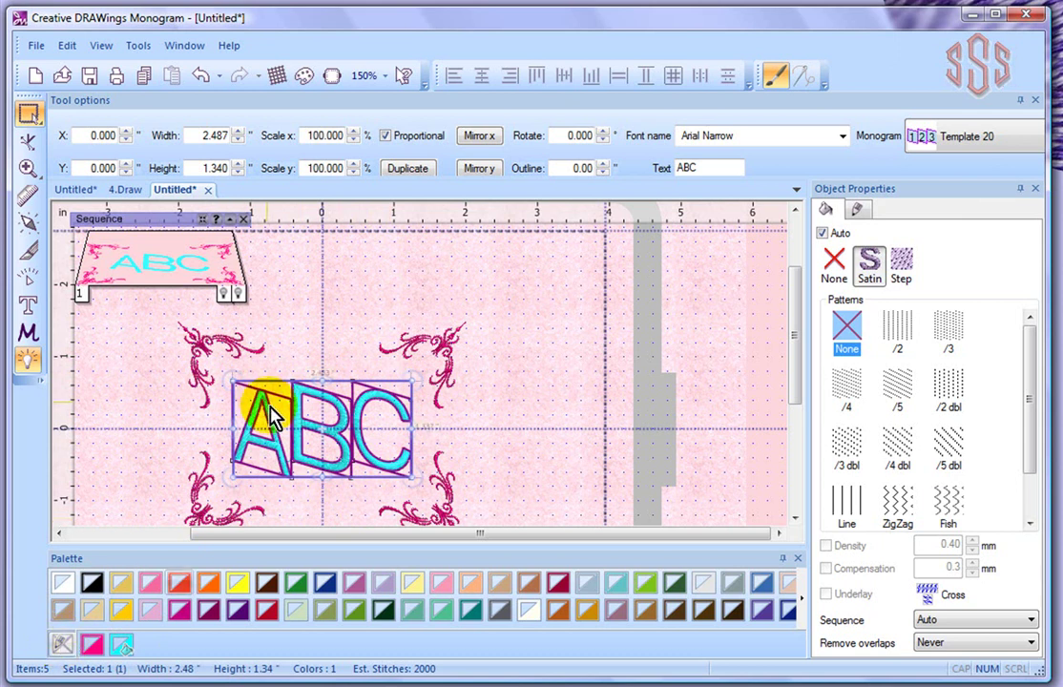
pyautogui.scroll(6, 271, 420)
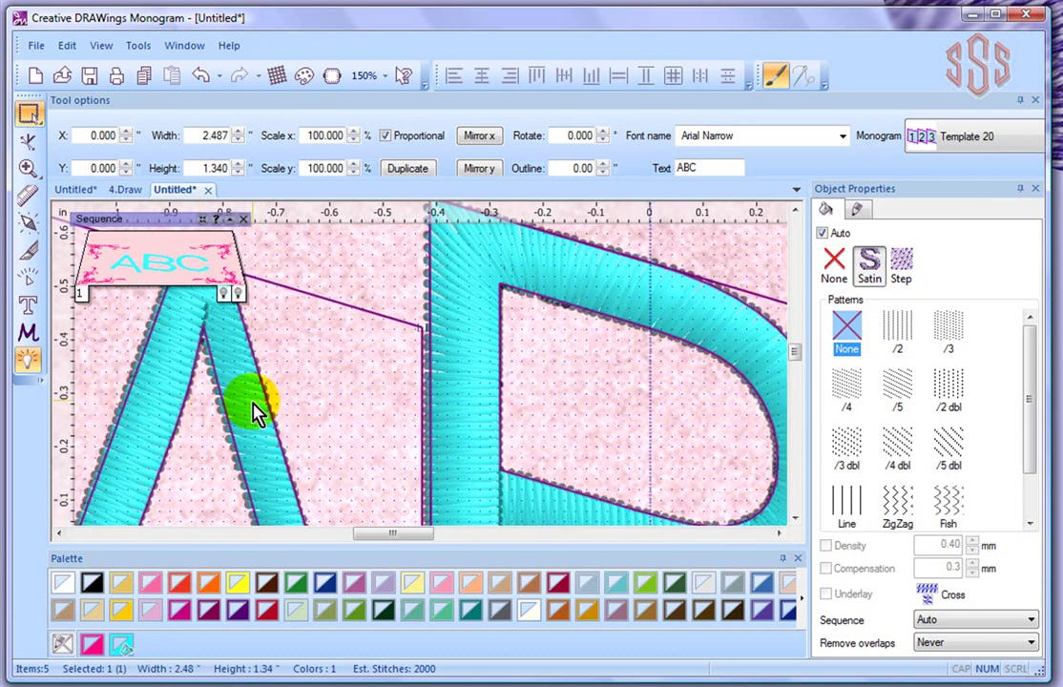
pyautogui.scroll(-3, 254, 408)
pyautogui.click(110, 390)
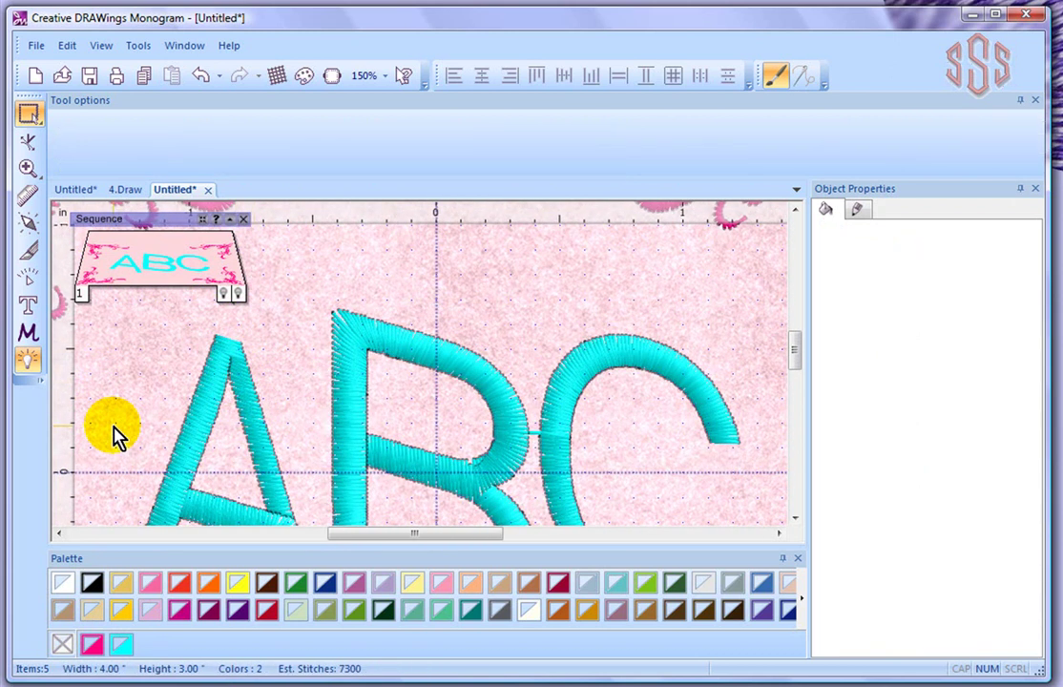
# Give the ABC lettering an outline in JANOME thread 207 Blue and deselect it
pyautogui.click(357, 401)
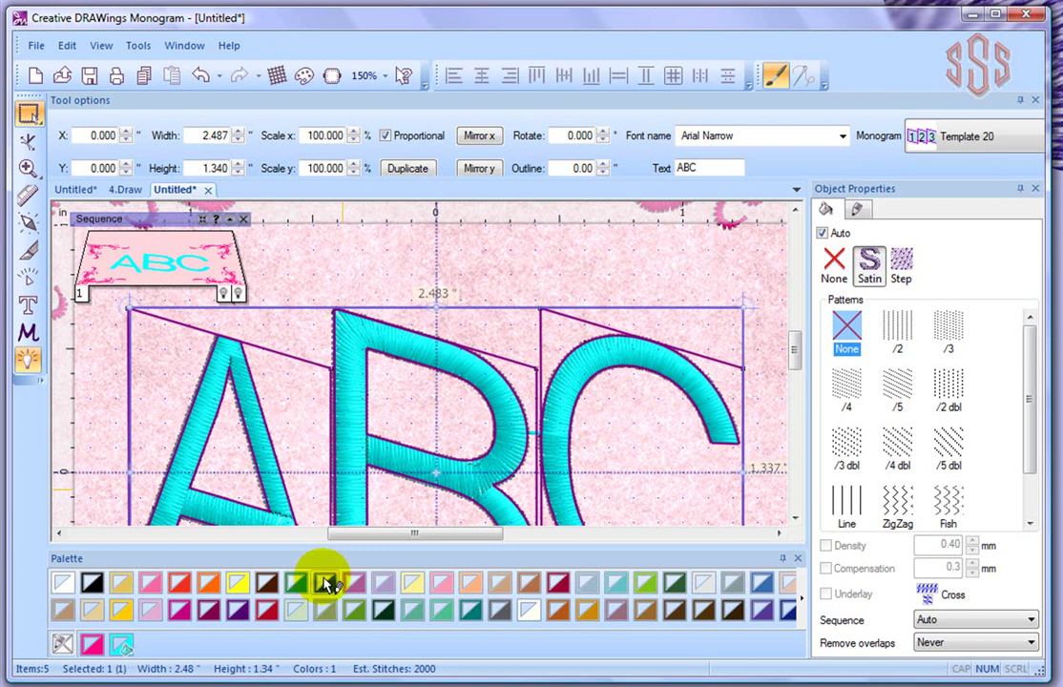
pyautogui.rightClick(326, 584)
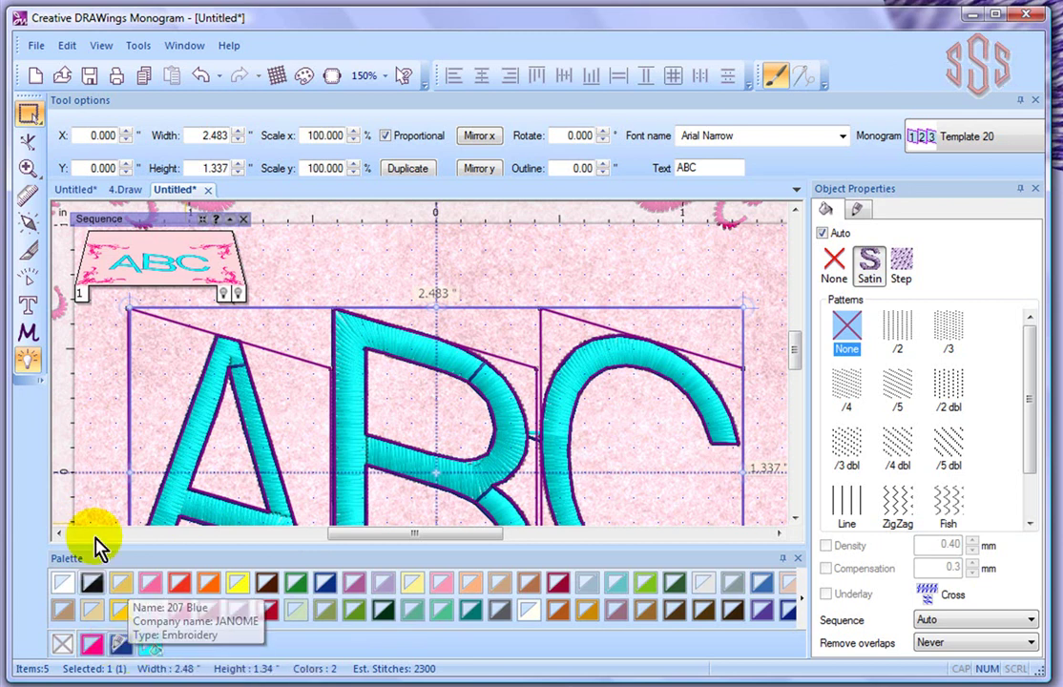
pyautogui.click(94, 377)
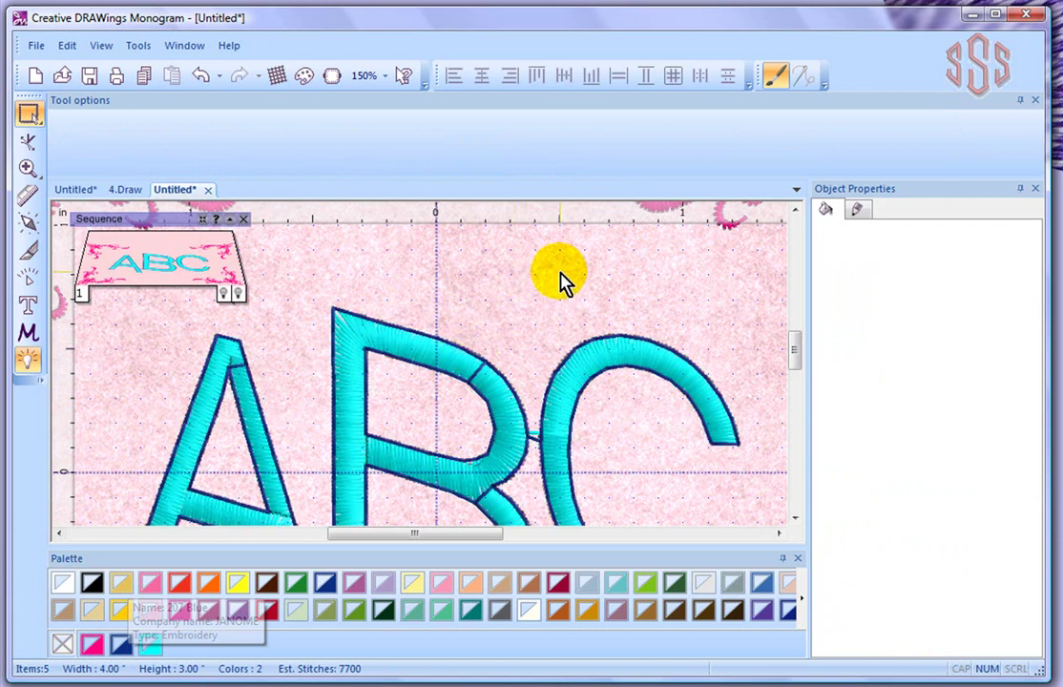
pyautogui.scroll(-2, 560, 292)
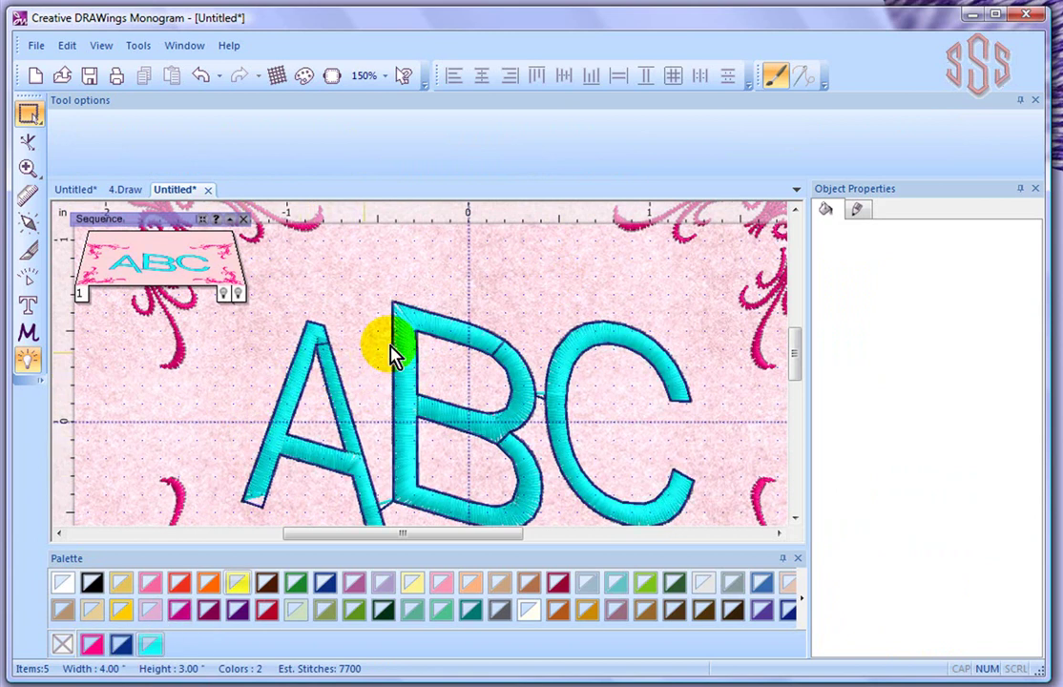
pyautogui.scroll(-2, 398, 373)
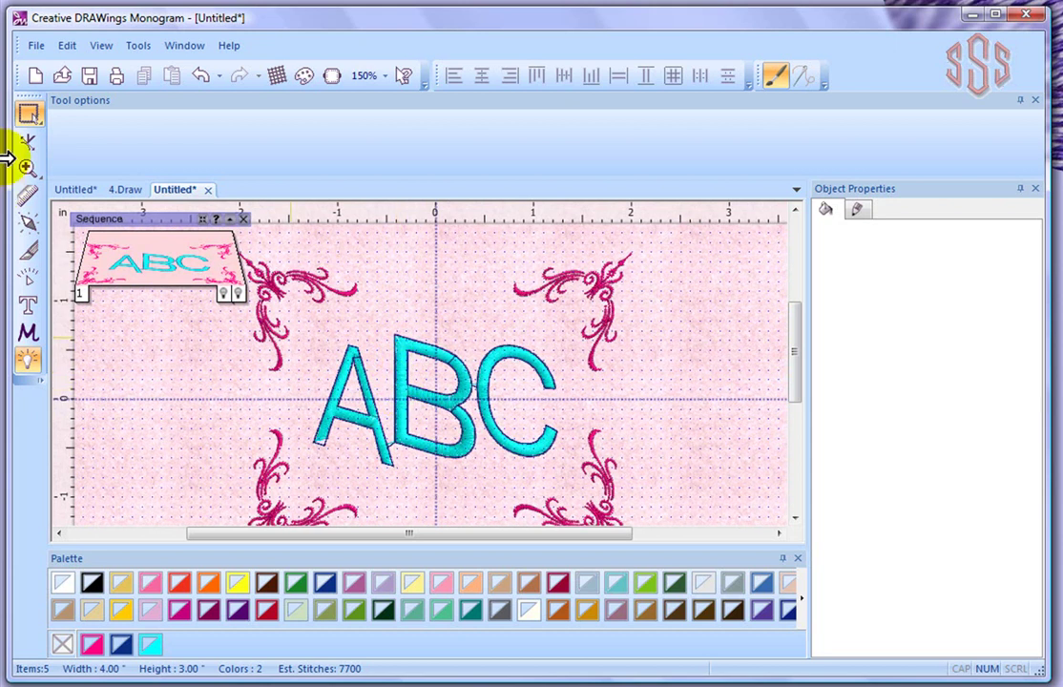
# Select the ABC lettering and review its available outline and fill stitch types
pyautogui.click(405, 367)
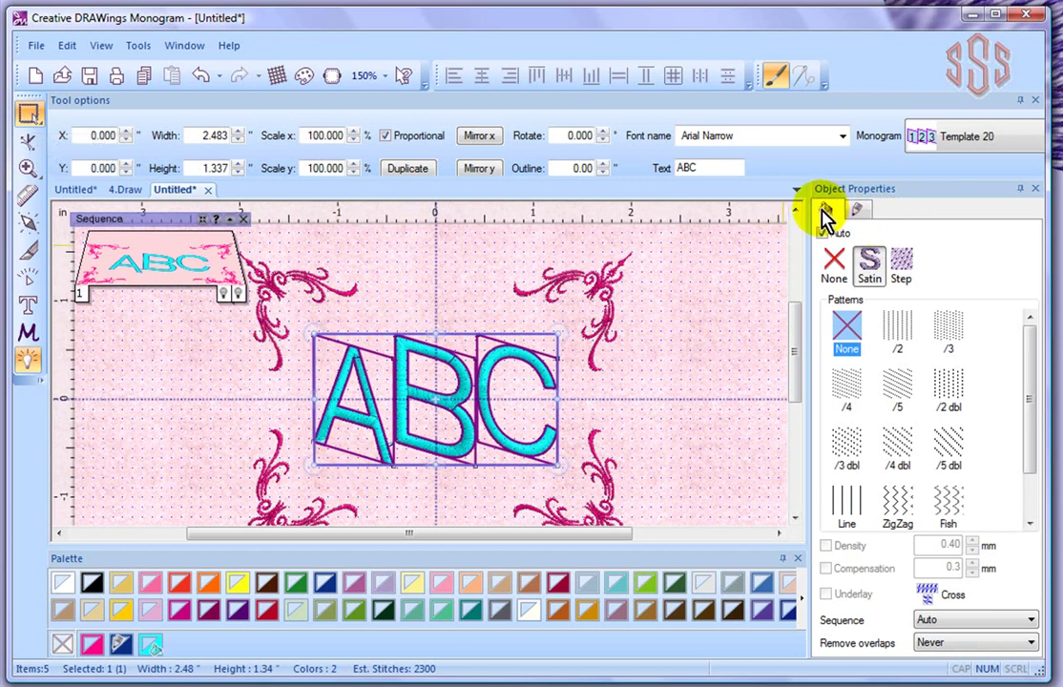
pyautogui.click(859, 212)
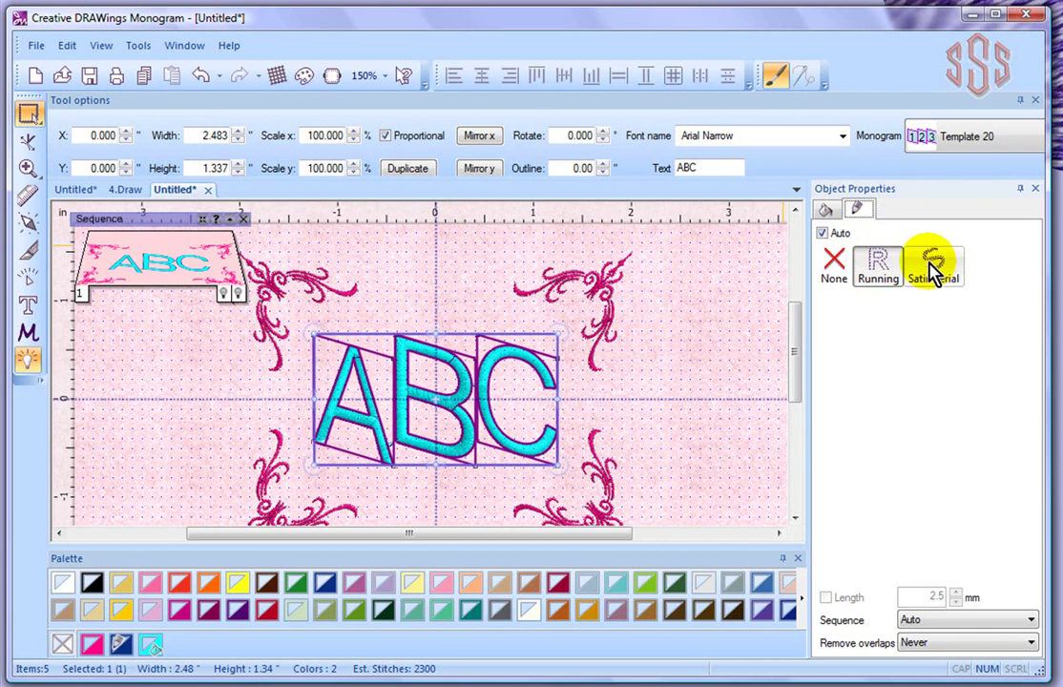
pyautogui.click(832, 212)
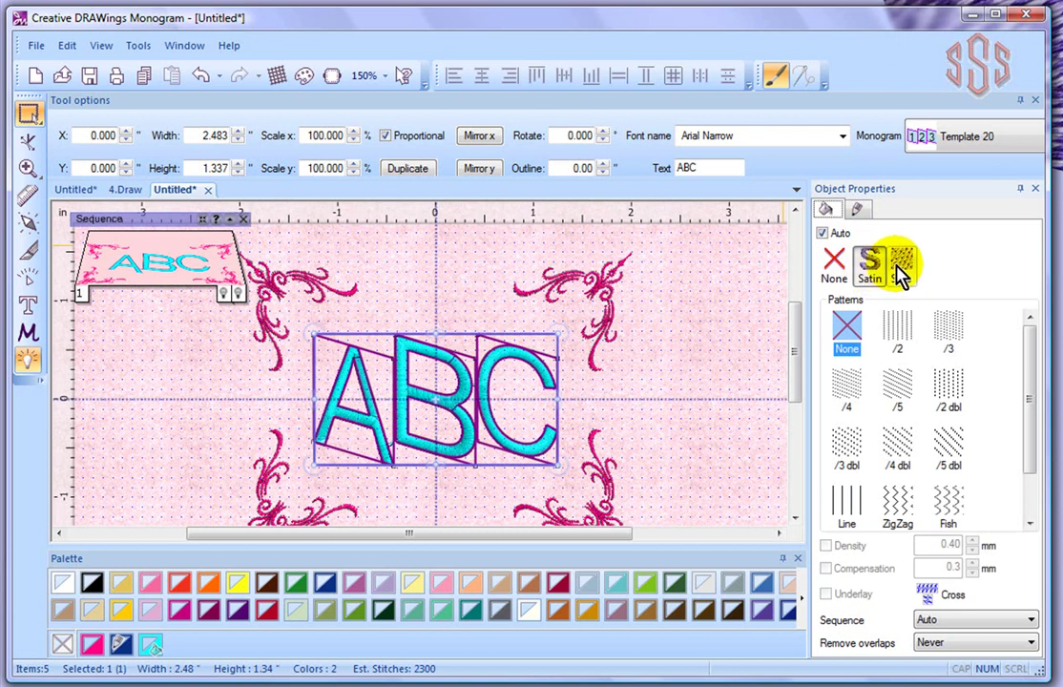
# Try the Step fill on the ABC lettering in close-up, and return it to Satin
pyautogui.click(495, 370)
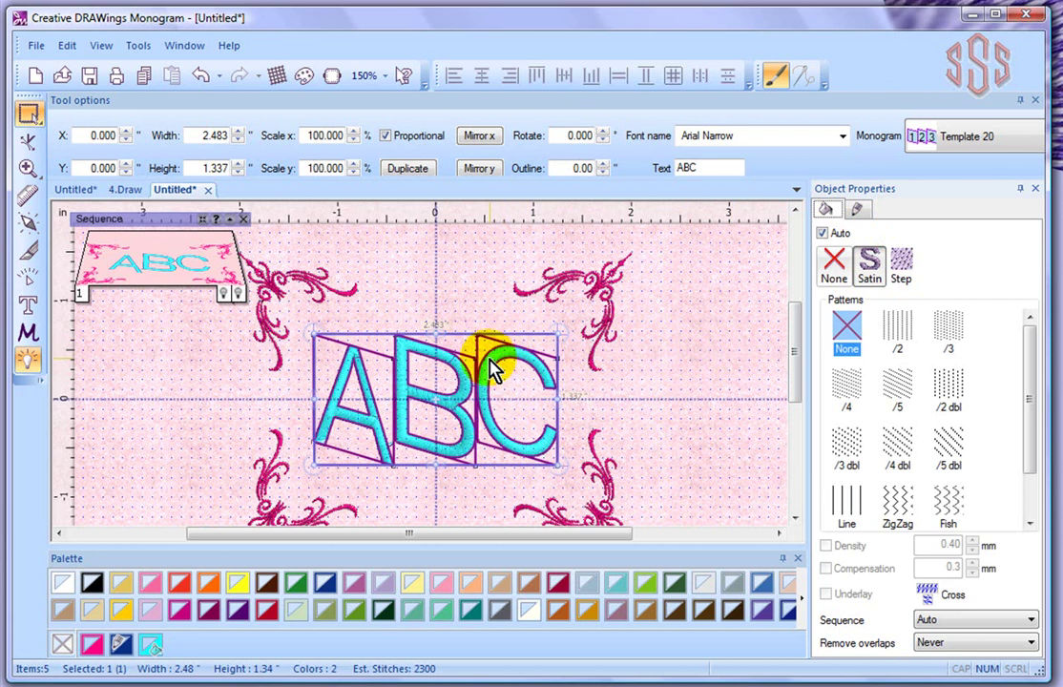
pyautogui.scroll(3, 495, 371)
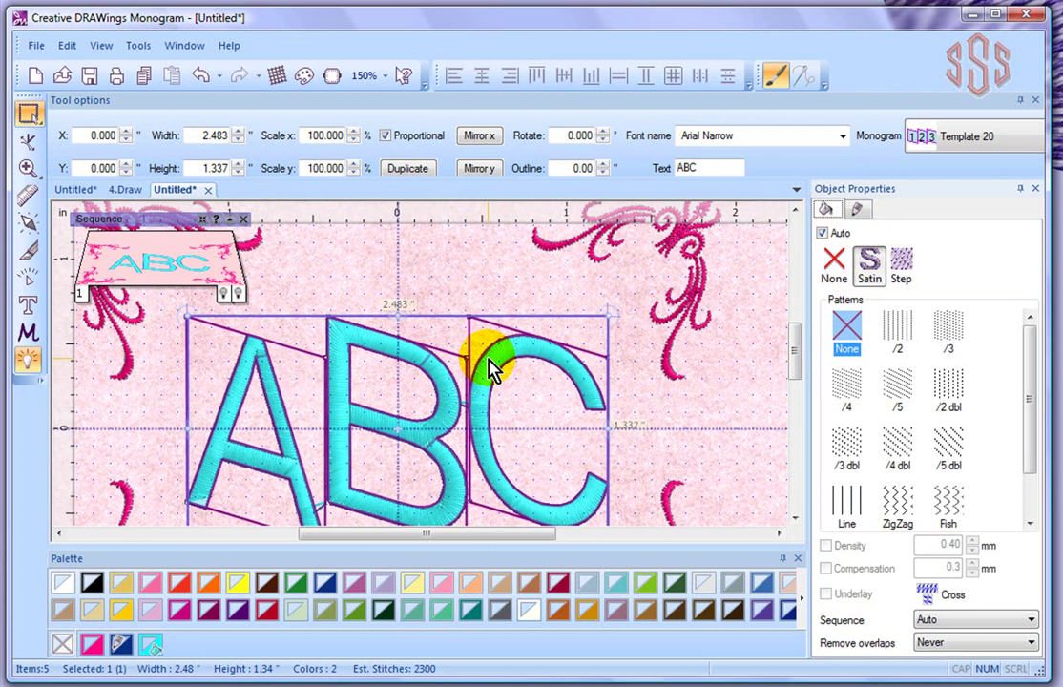
pyautogui.scroll(4, 494, 370)
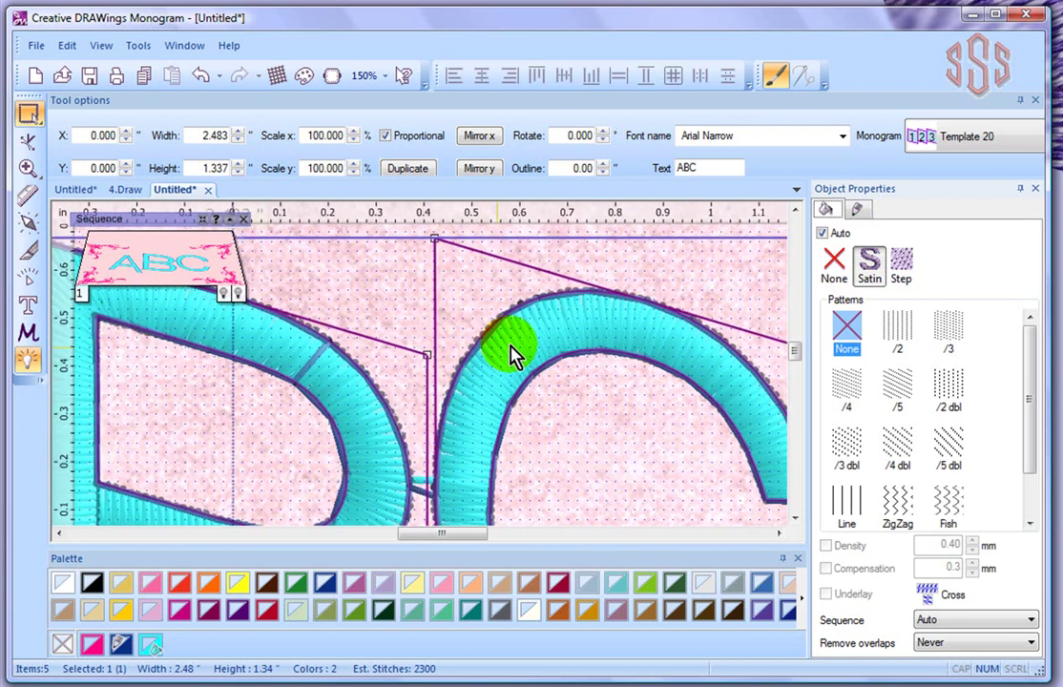
pyautogui.click(904, 265)
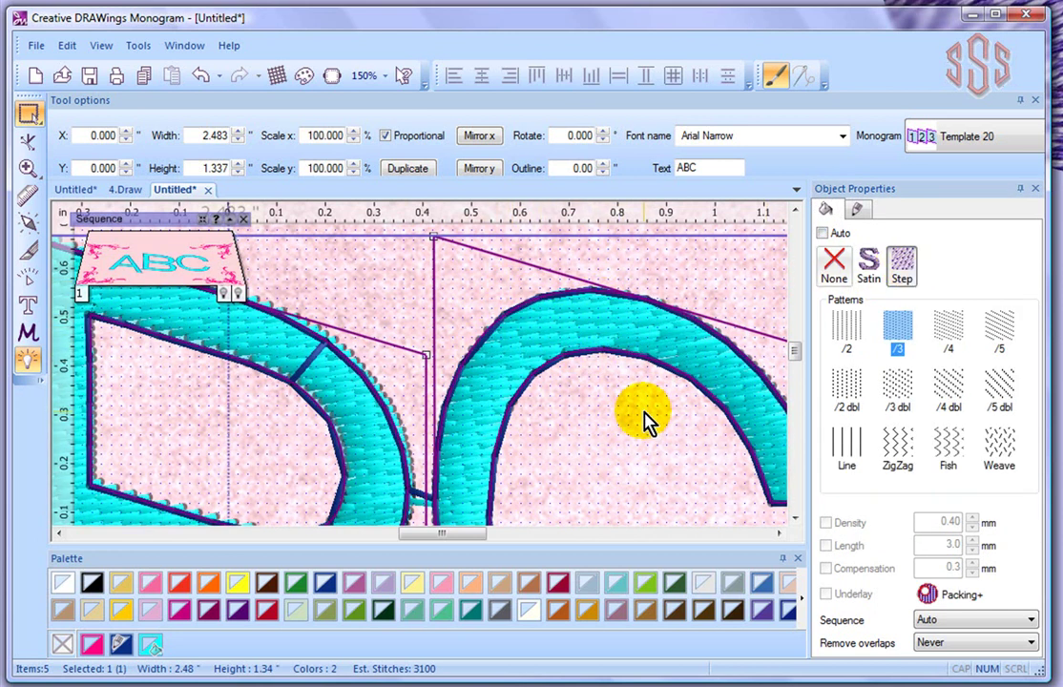
pyautogui.click(871, 267)
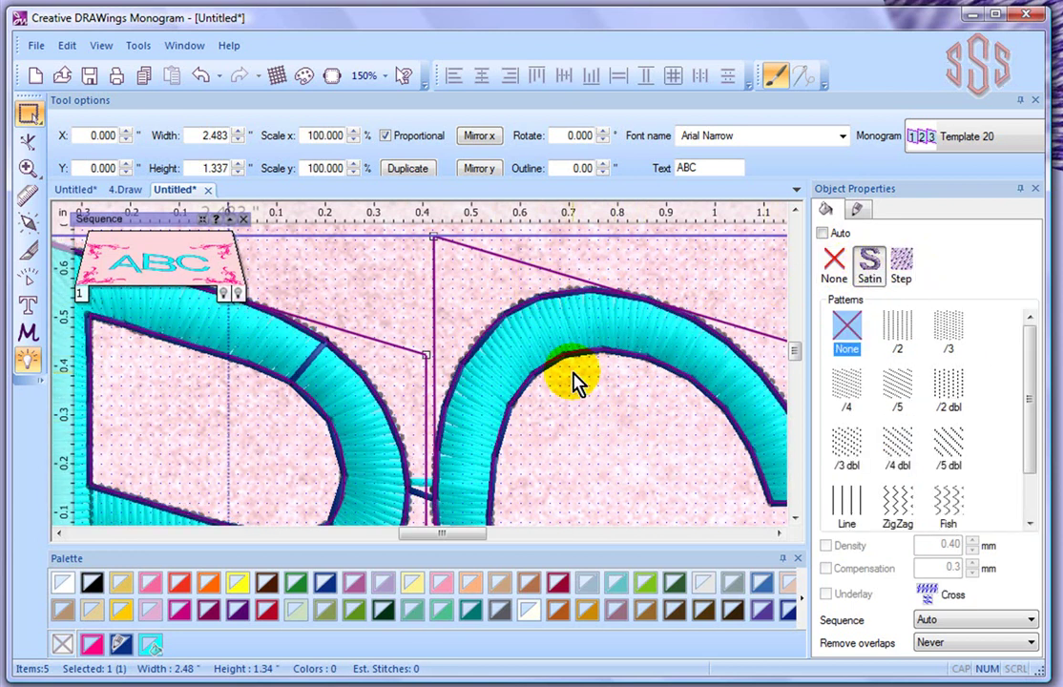
pyautogui.scroll(-3, 574, 377)
pyautogui.scroll(-2, 575, 386)
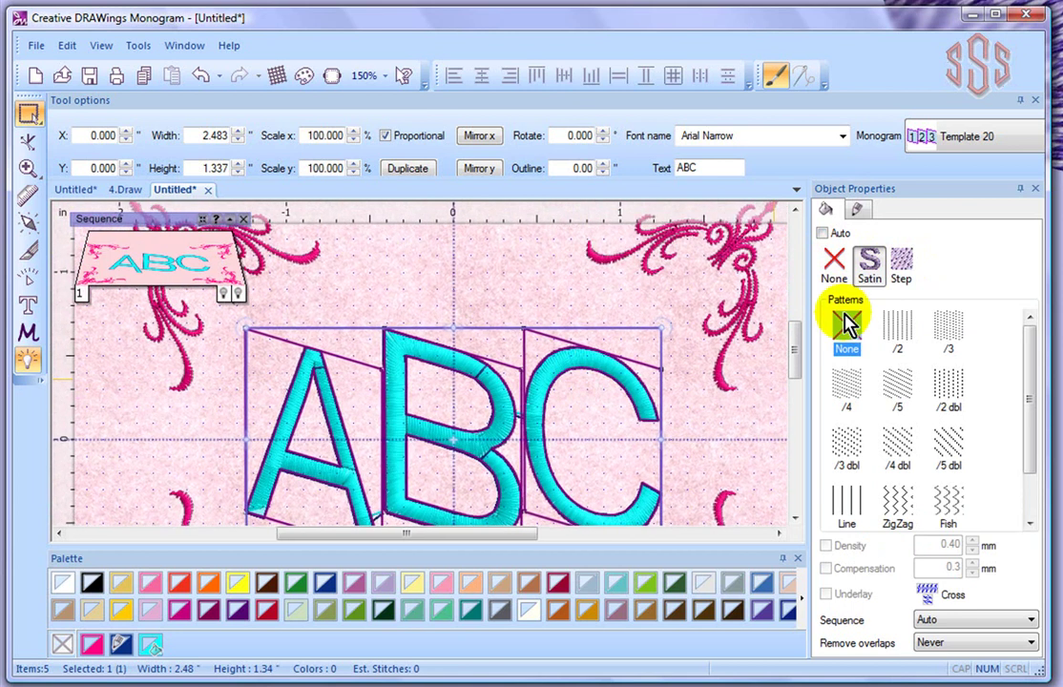
# Set the outline of the ABC lettering to Satin serial, check it up close, and deselect it
pyautogui.click(859, 212)
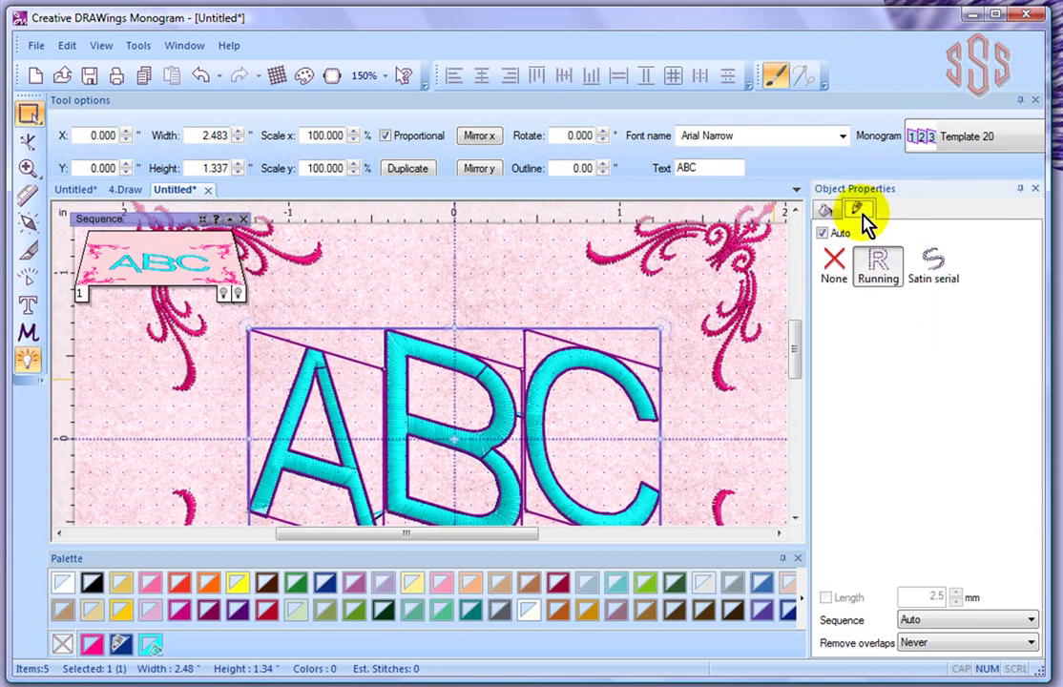
pyautogui.click(936, 268)
pyautogui.scroll(5, 565, 379)
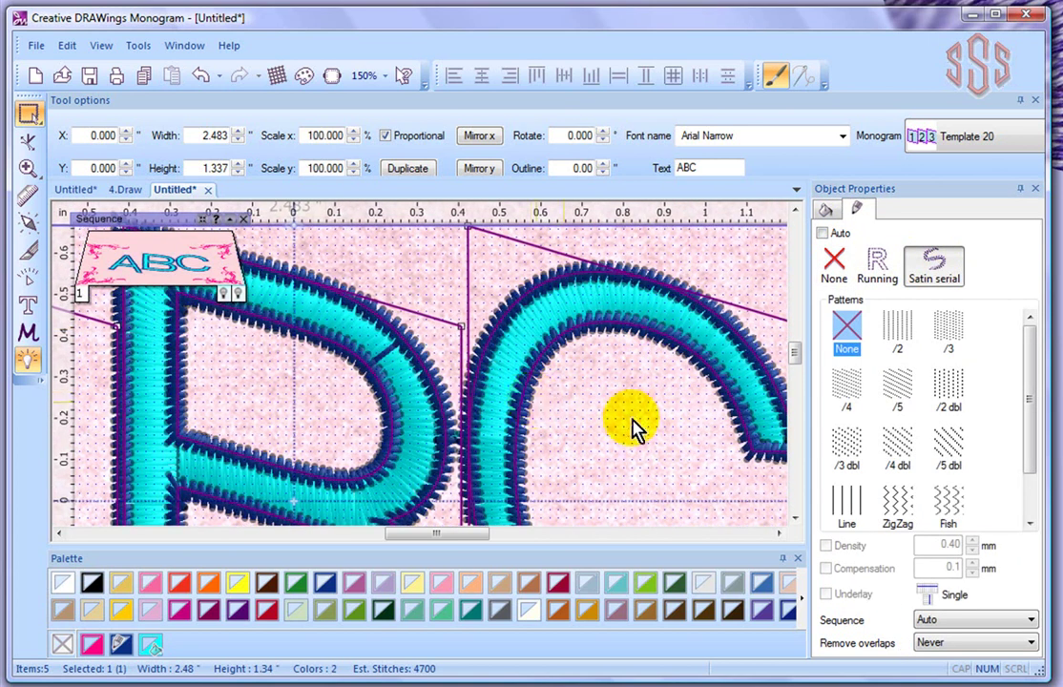
pyautogui.scroll(-3, 641, 432)
pyautogui.scroll(-5, 640, 432)
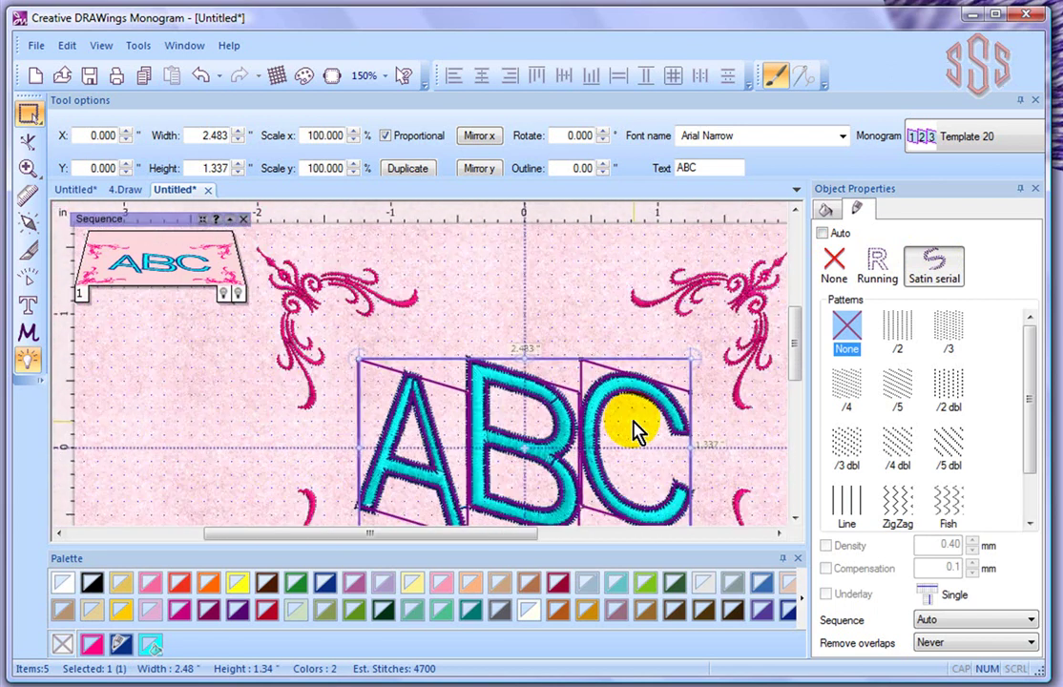
pyautogui.scroll(-2, 640, 432)
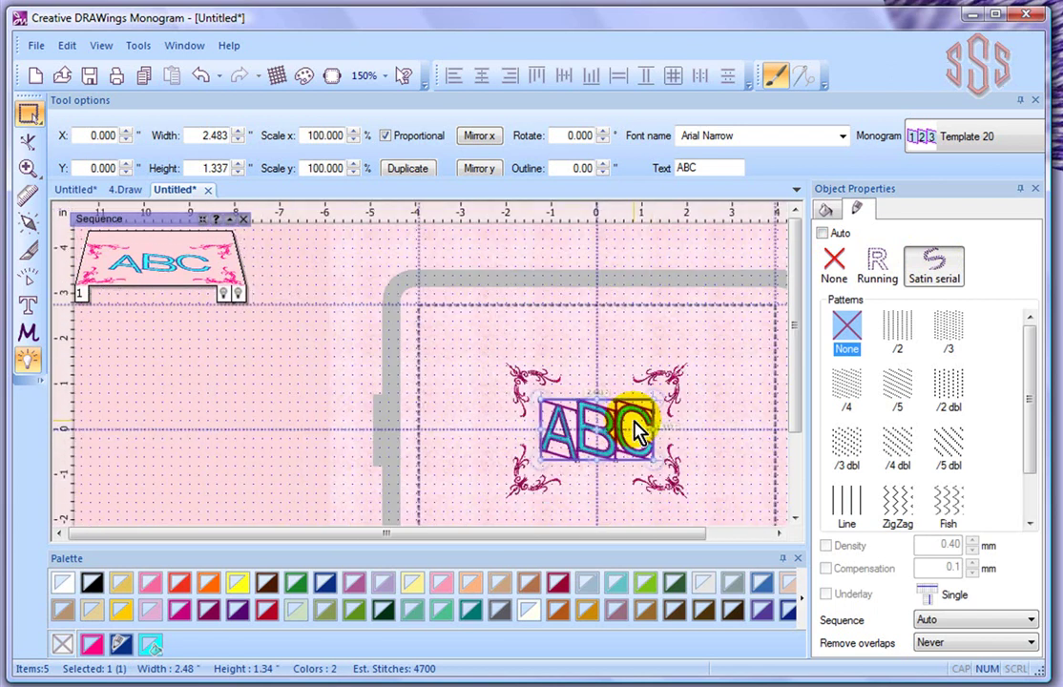
pyautogui.click(475, 396)
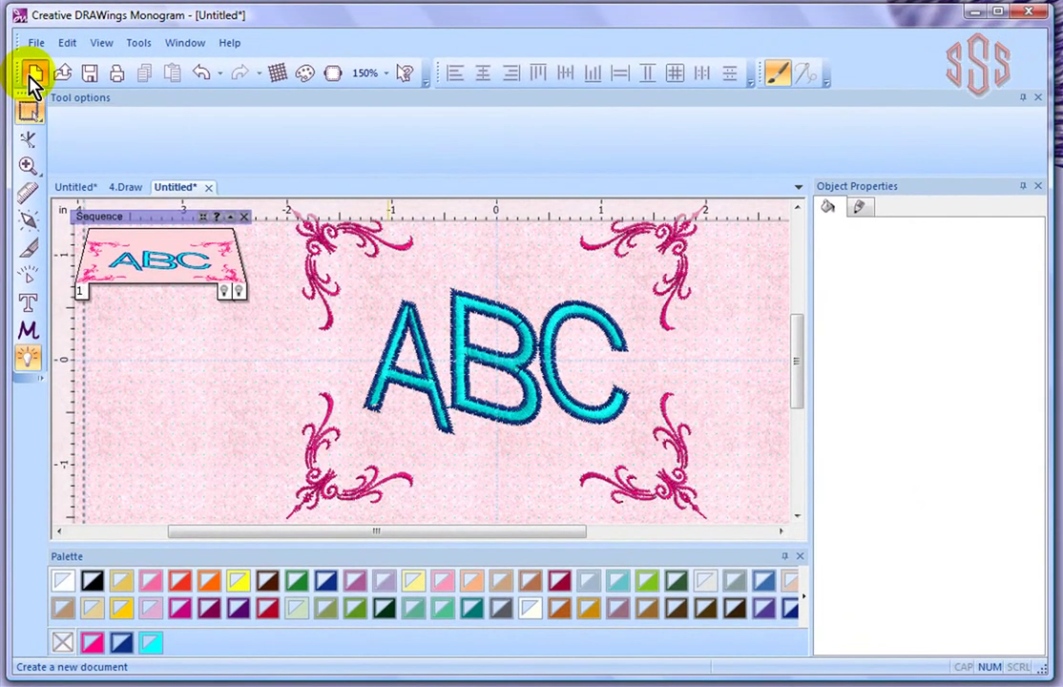
# Create a new graphic document on blue Embroidery Normal fabric with the Janome 140 x 200 hoop, and bring the hoop into view
pyautogui.click(32, 78)
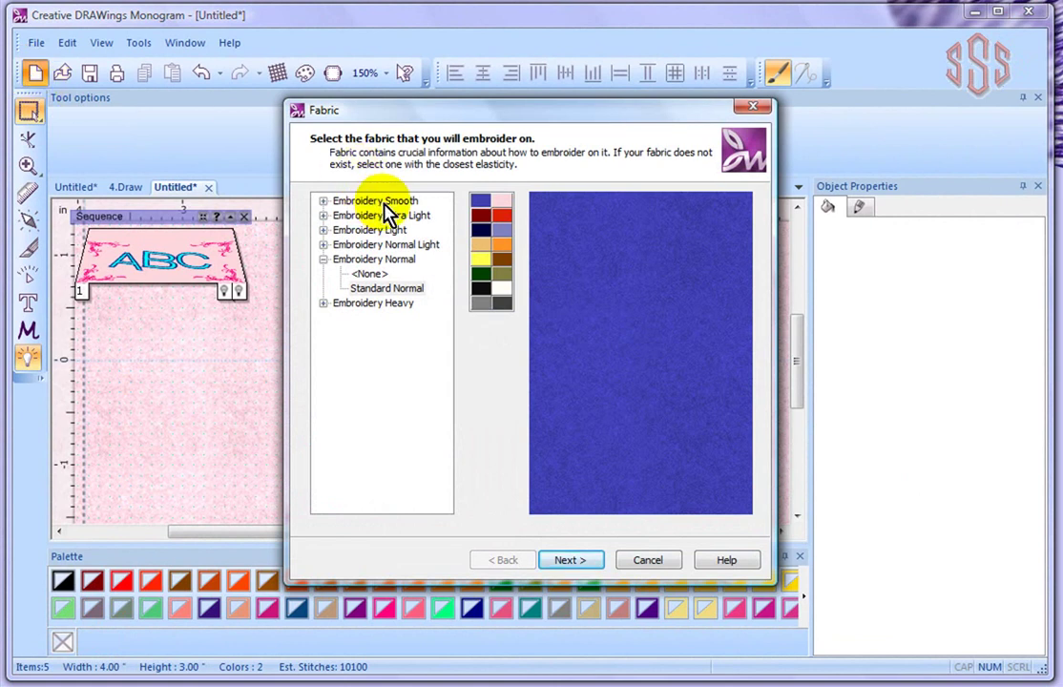
pyautogui.click(368, 263)
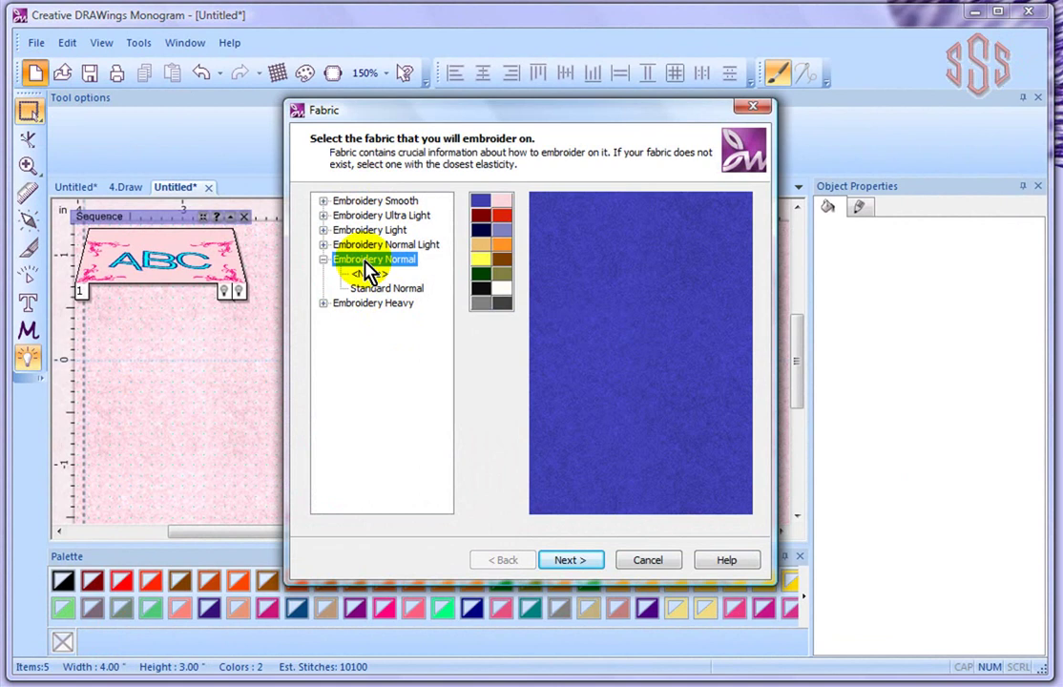
pyautogui.click(479, 204)
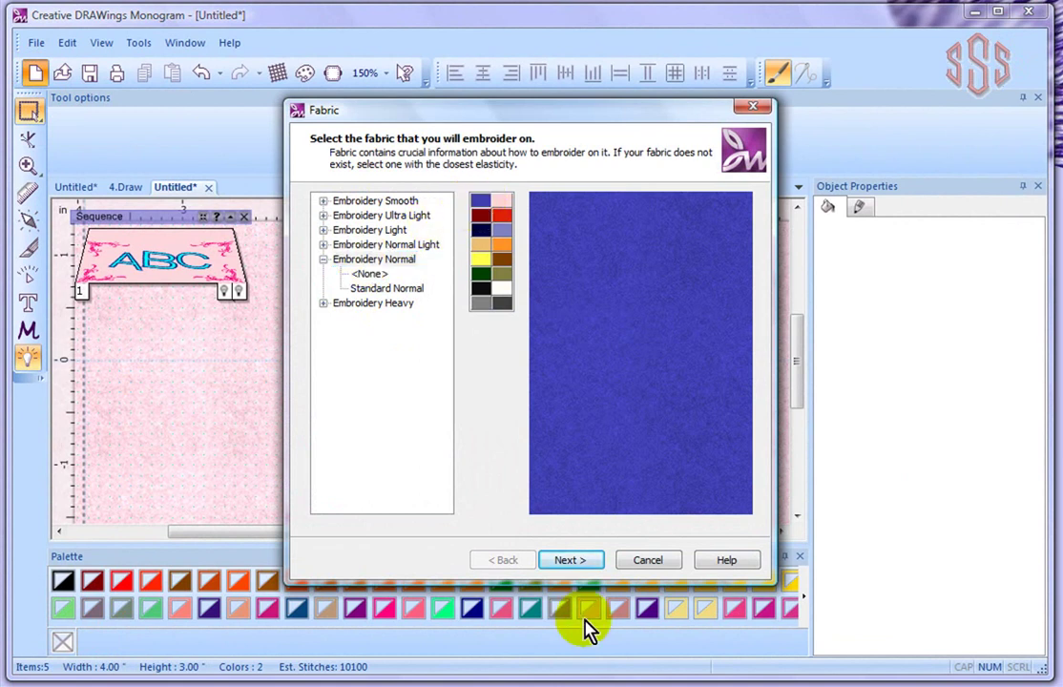
pyautogui.click(574, 563)
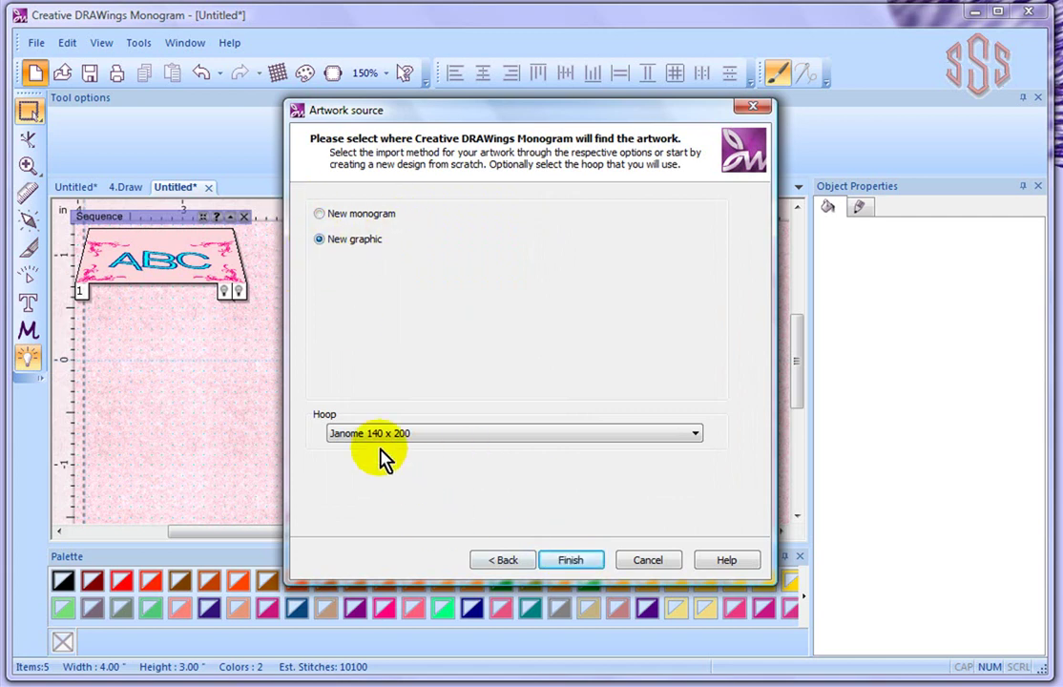
pyautogui.click(571, 561)
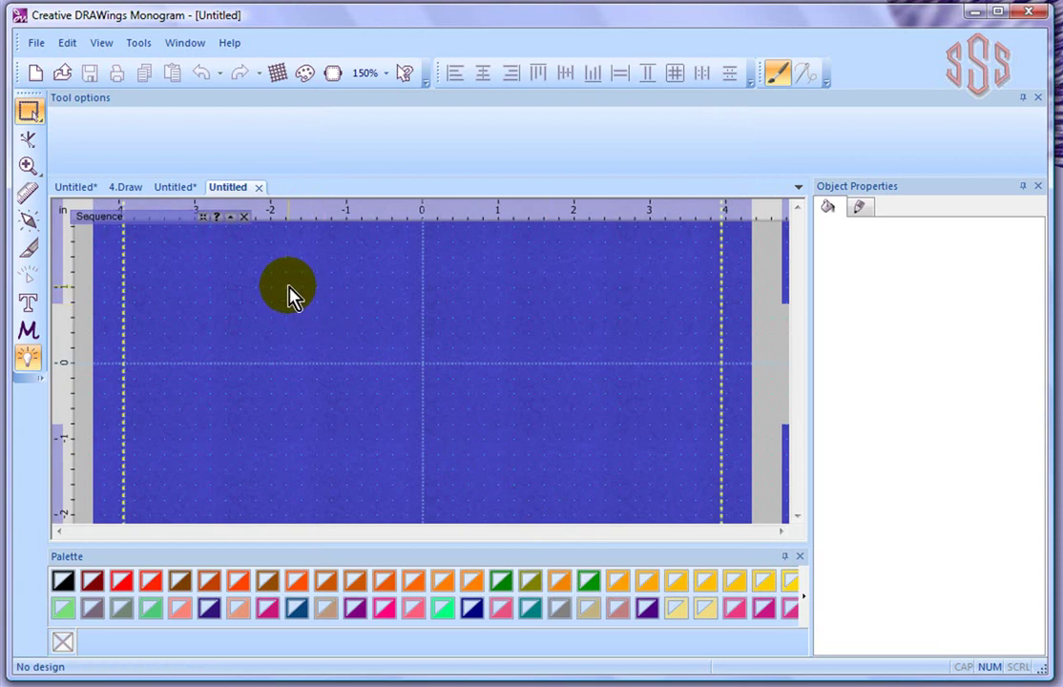
pyautogui.scroll(-3, 291, 296)
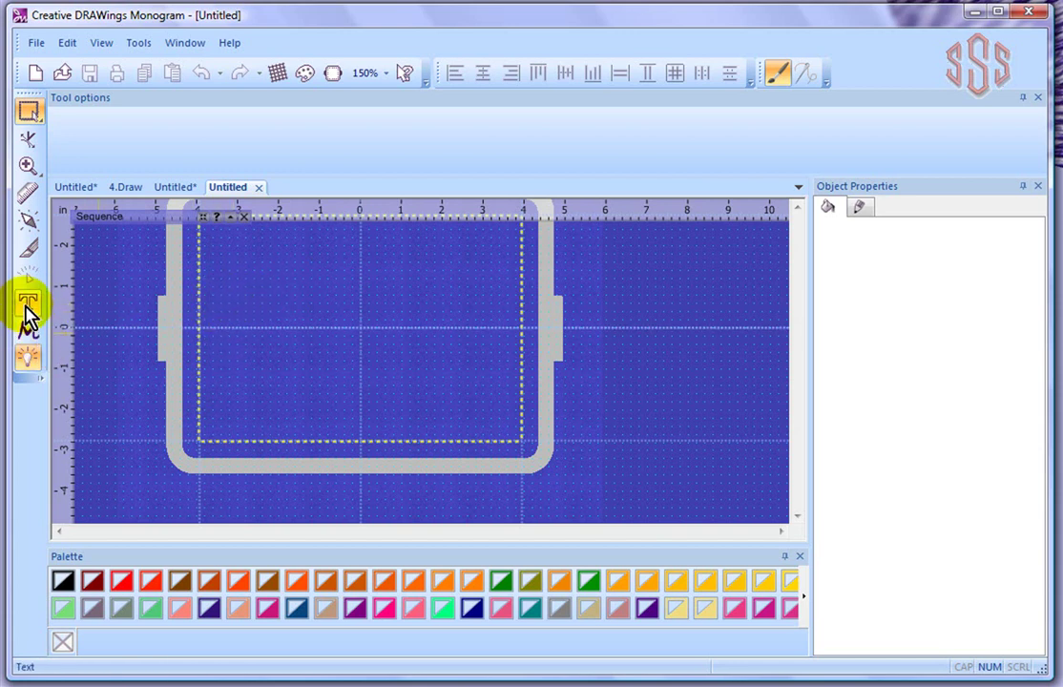
# Add a first name as 0.79 inch Arial text inside the hoop above its centre
pyautogui.moveTo(26, 308)
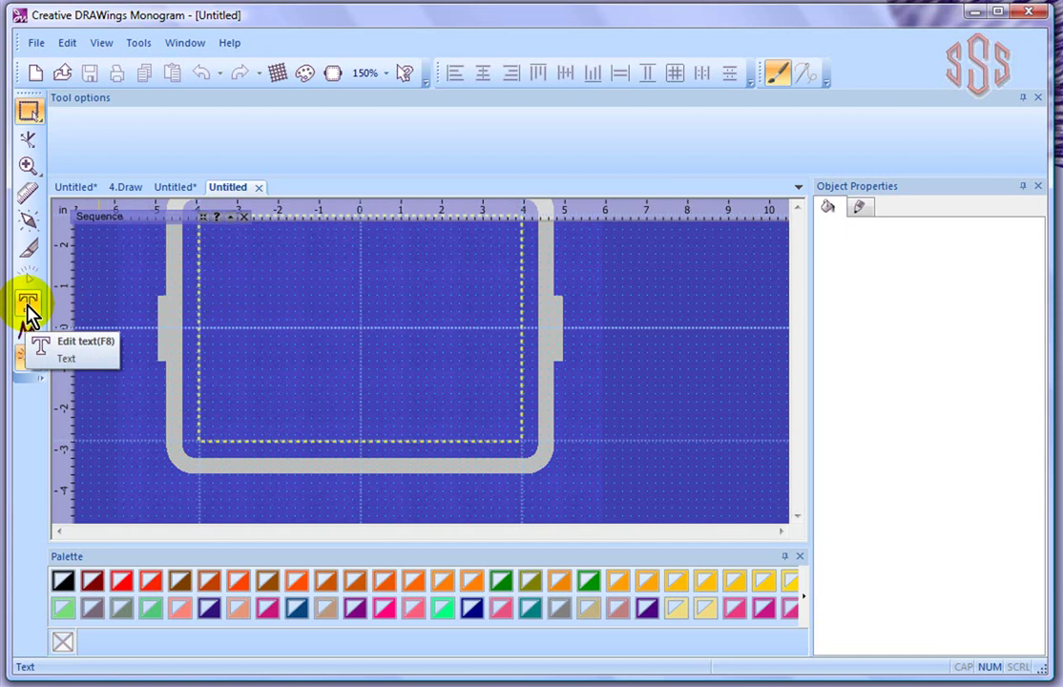
pyautogui.click(27, 308)
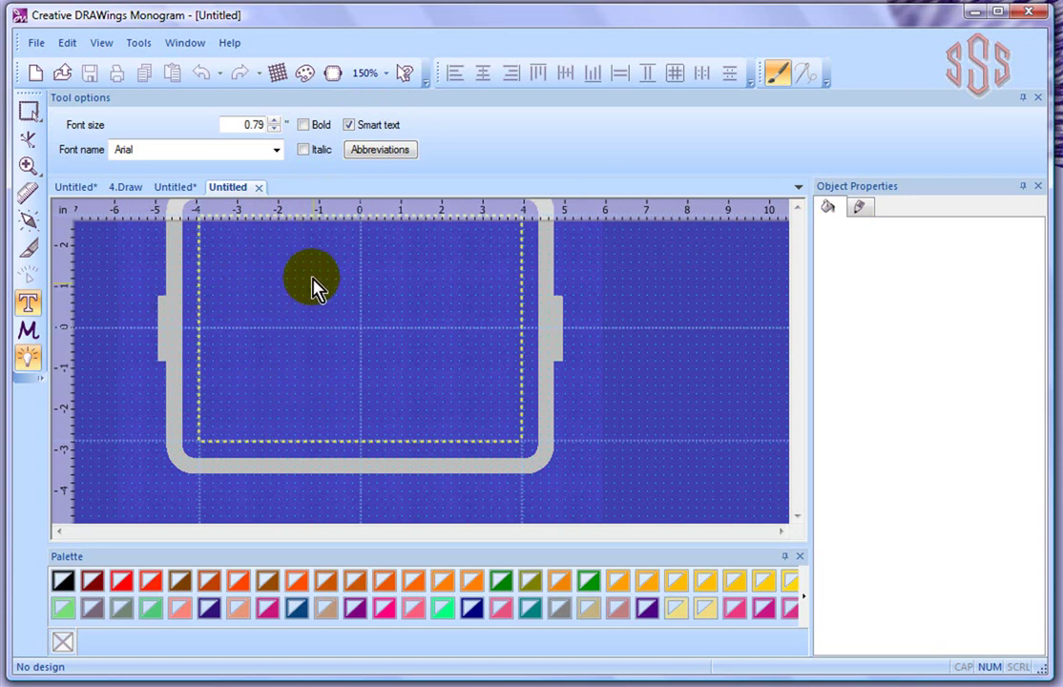
pyautogui.scroll(3, 318, 287)
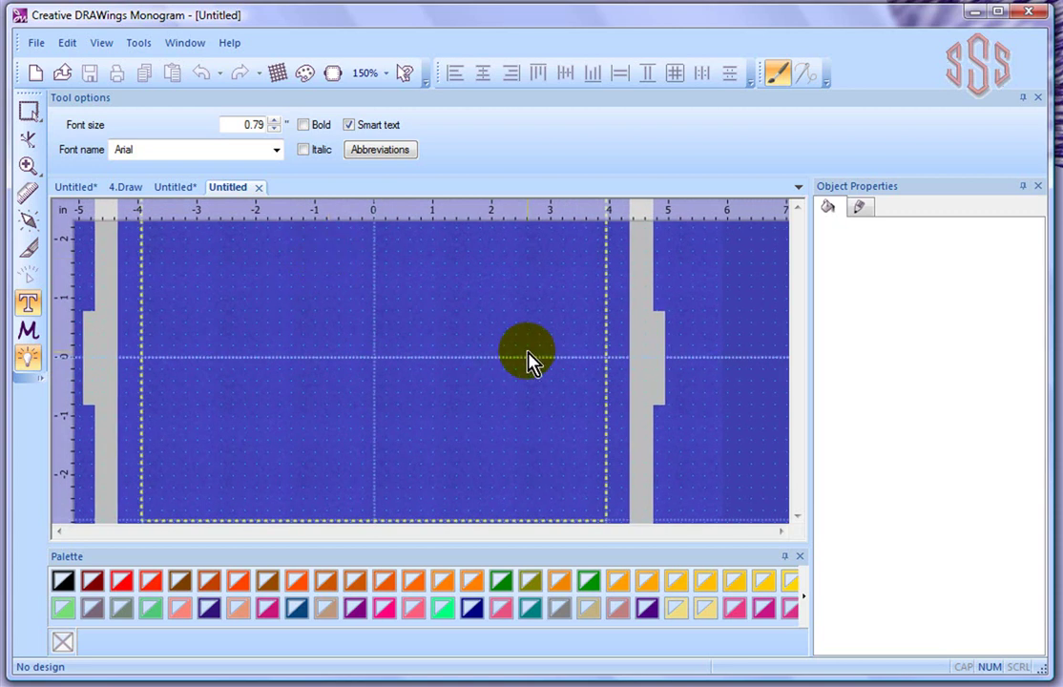
pyautogui.write('Trev')
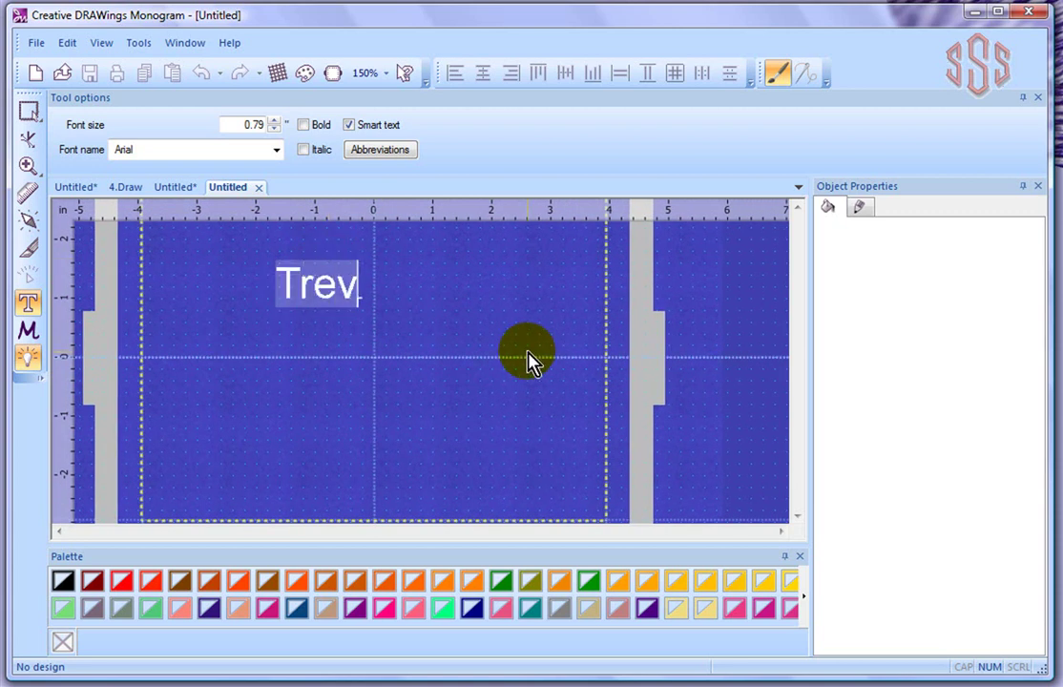
pyautogui.write('or')
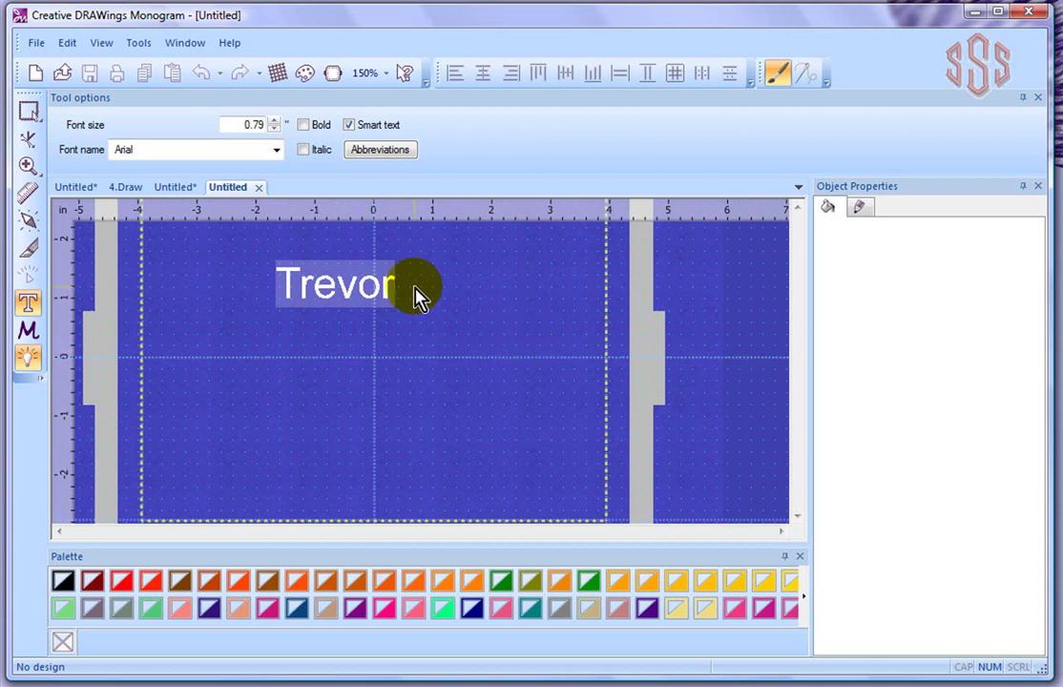
pyautogui.click(29, 115)
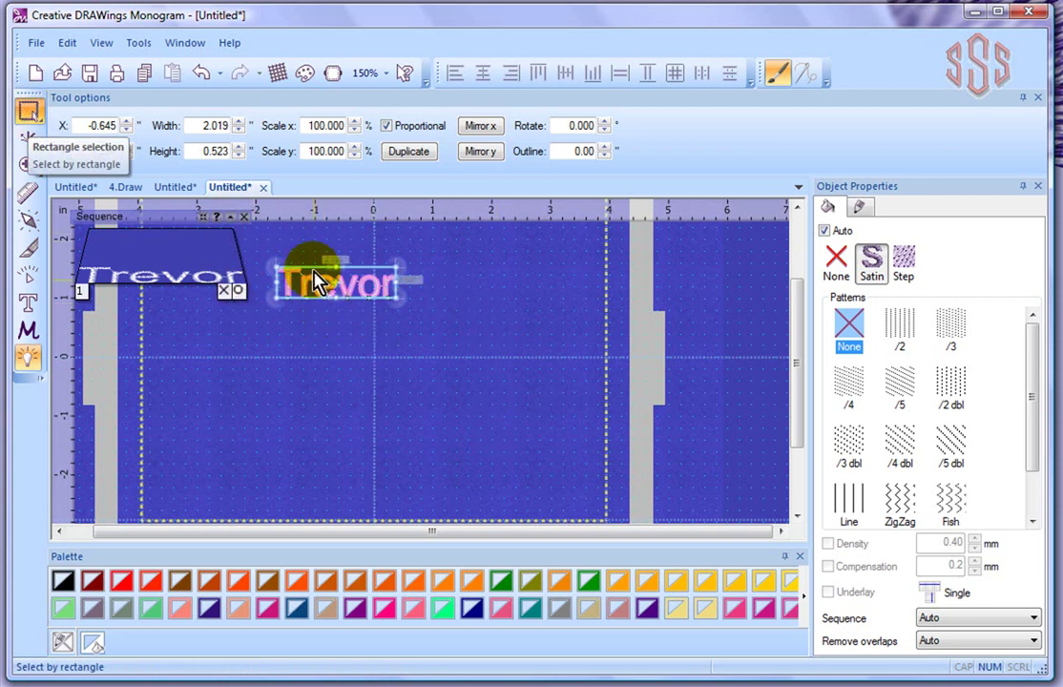
# Move the name lettering to the centre of the hoop at X 0, Y 0
pyautogui.scroll(3, 315, 285)
pyautogui.scroll(3, 356, 304)
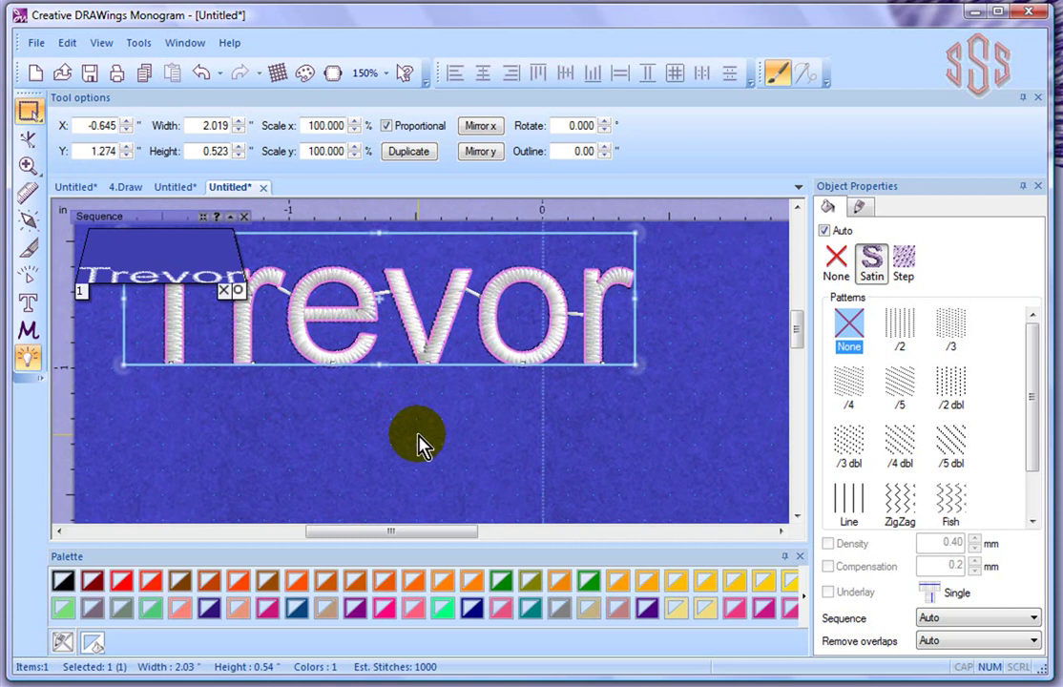
pyautogui.click(399, 350)
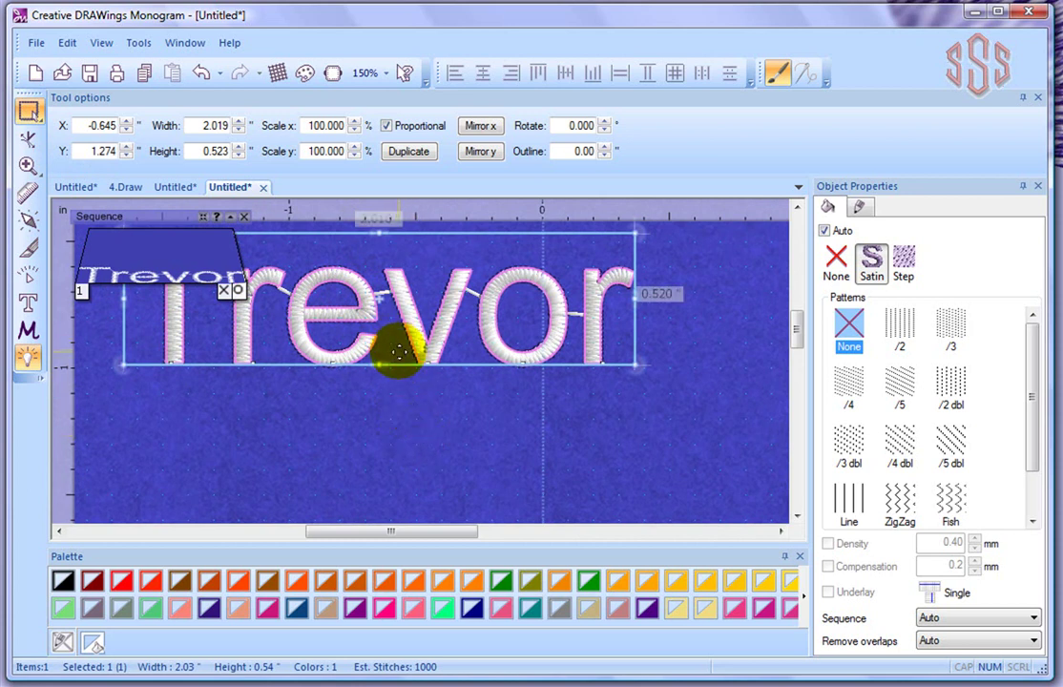
pyautogui.moveTo(399, 353); pyautogui.dragTo(474, 462)
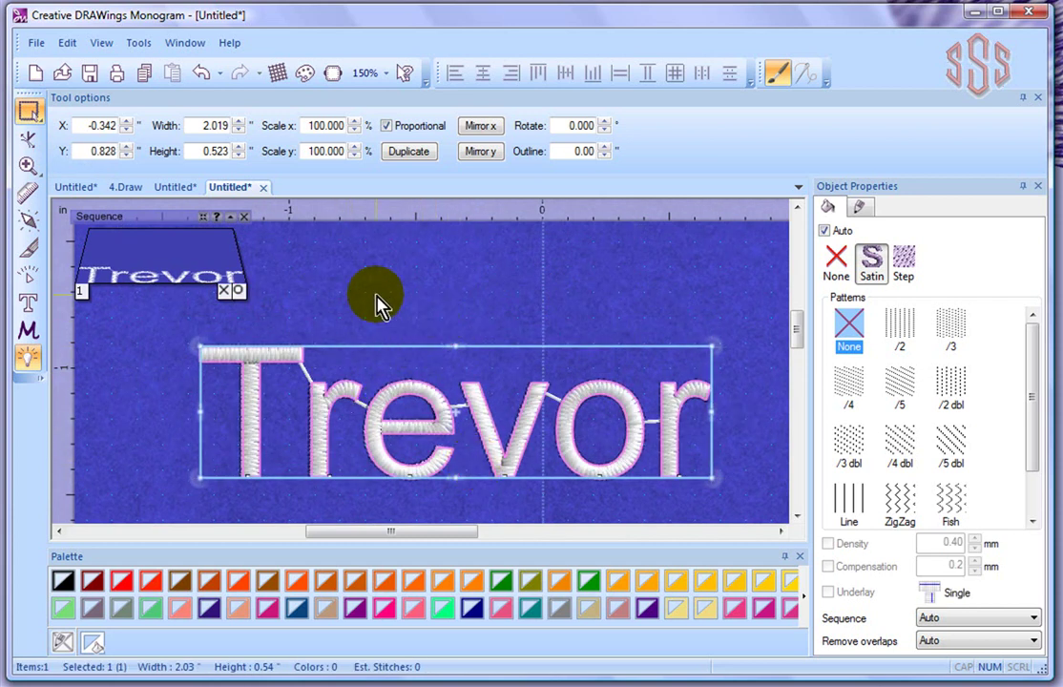
pyautogui.scroll(-5, 377, 303)
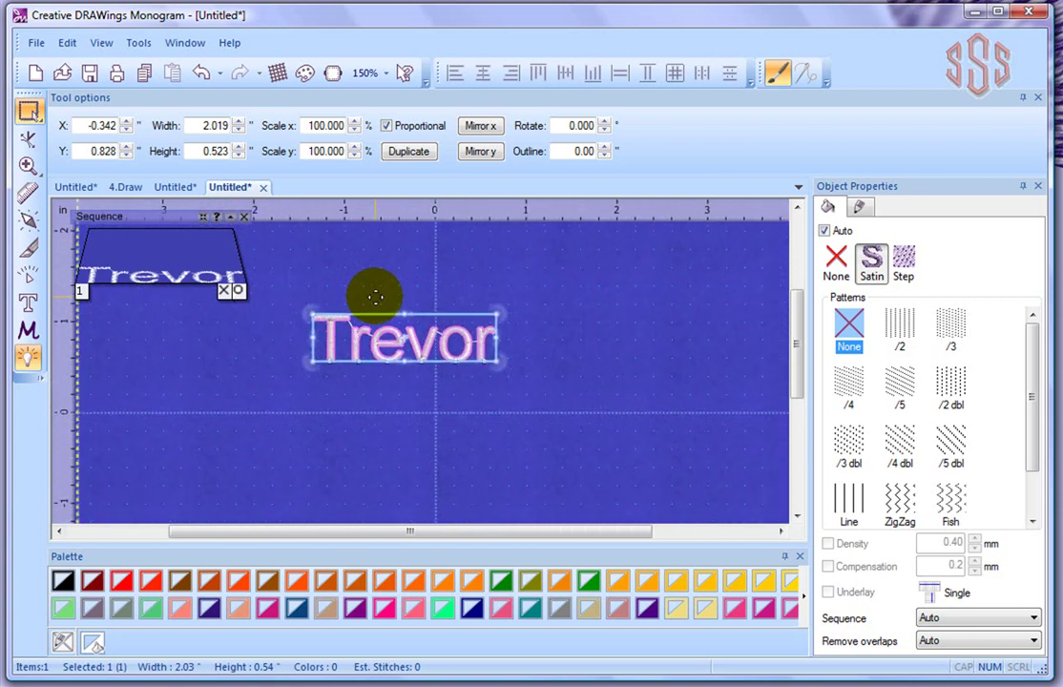
pyautogui.scroll(-3, 377, 300)
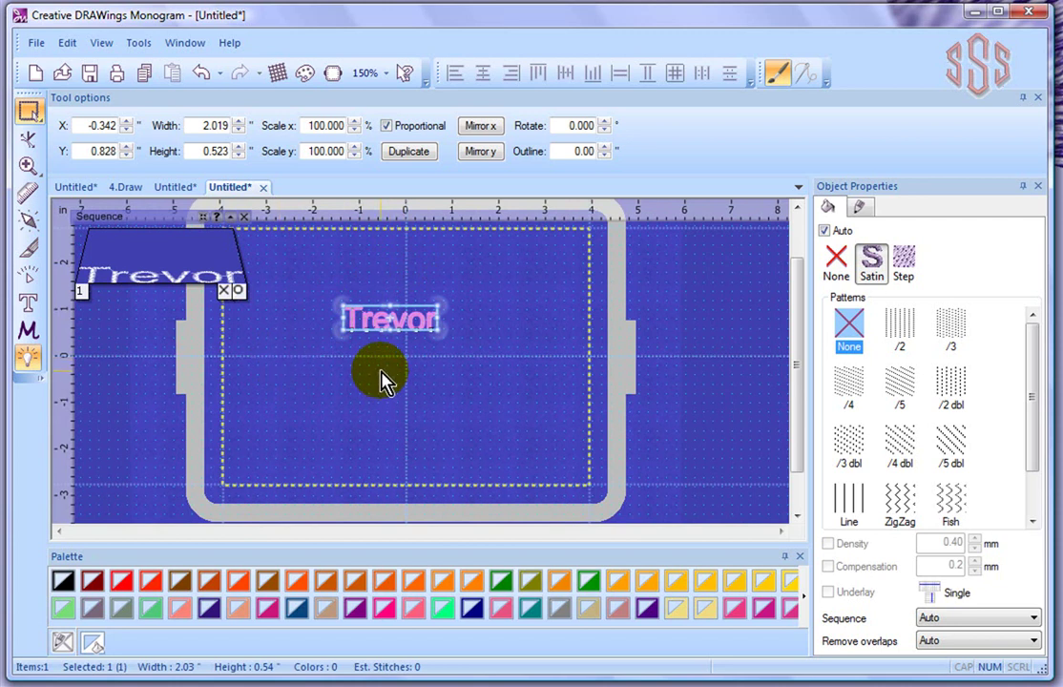
pyautogui.scroll(1, 381, 380)
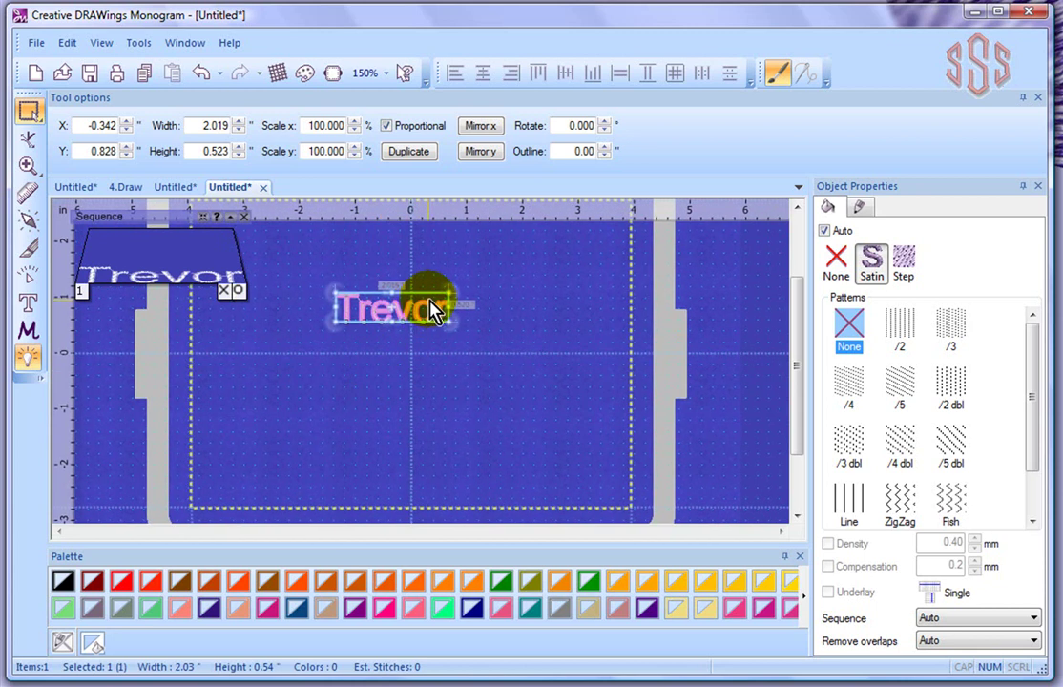
pyautogui.moveTo(434, 298); pyautogui.dragTo(459, 350)
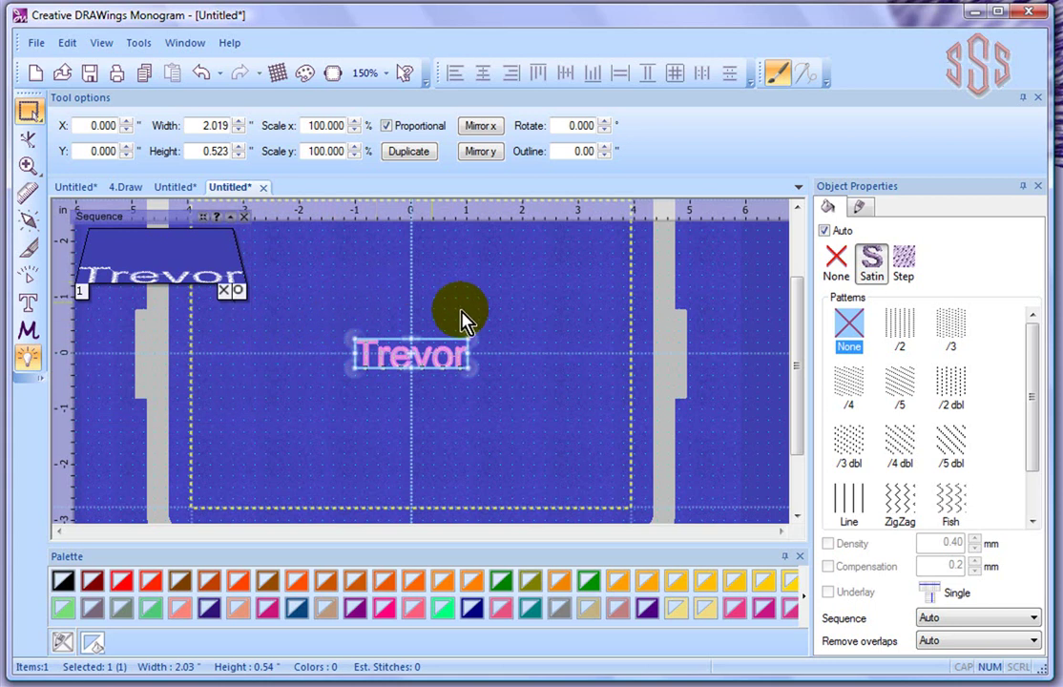
# Enlarge the name lettering proportionally from its upper corner, and set its width to 3 inches
pyautogui.scroll(2, 369, 405)
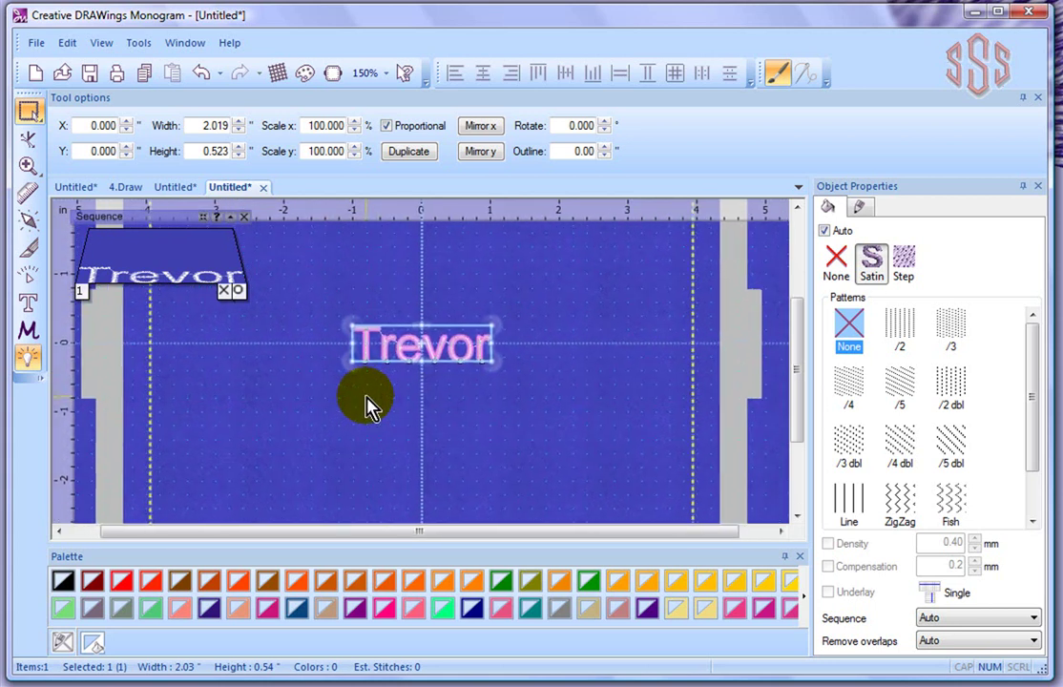
pyautogui.scroll(2, 418, 275)
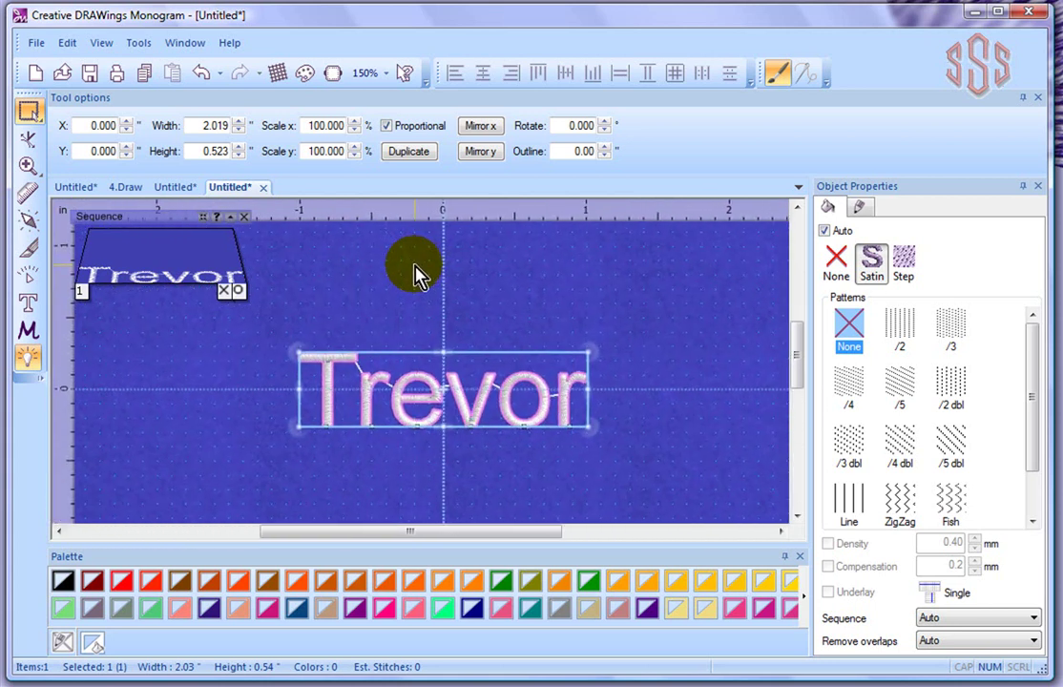
pyautogui.scroll(1, 418, 275)
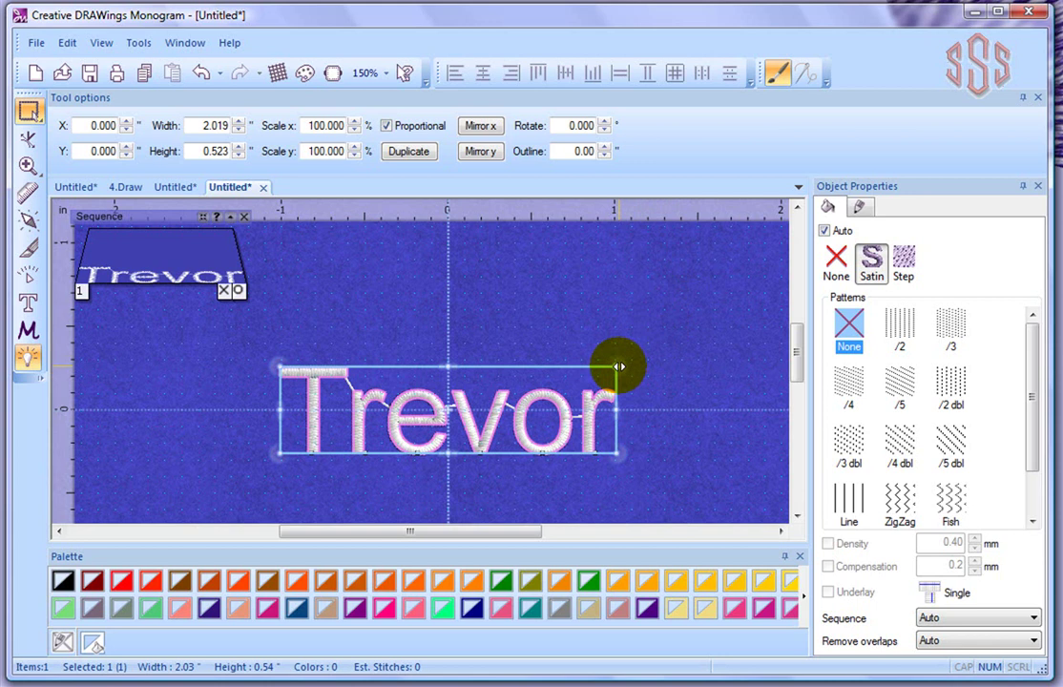
pyautogui.moveTo(618, 367); pyautogui.dragTo(714, 334)
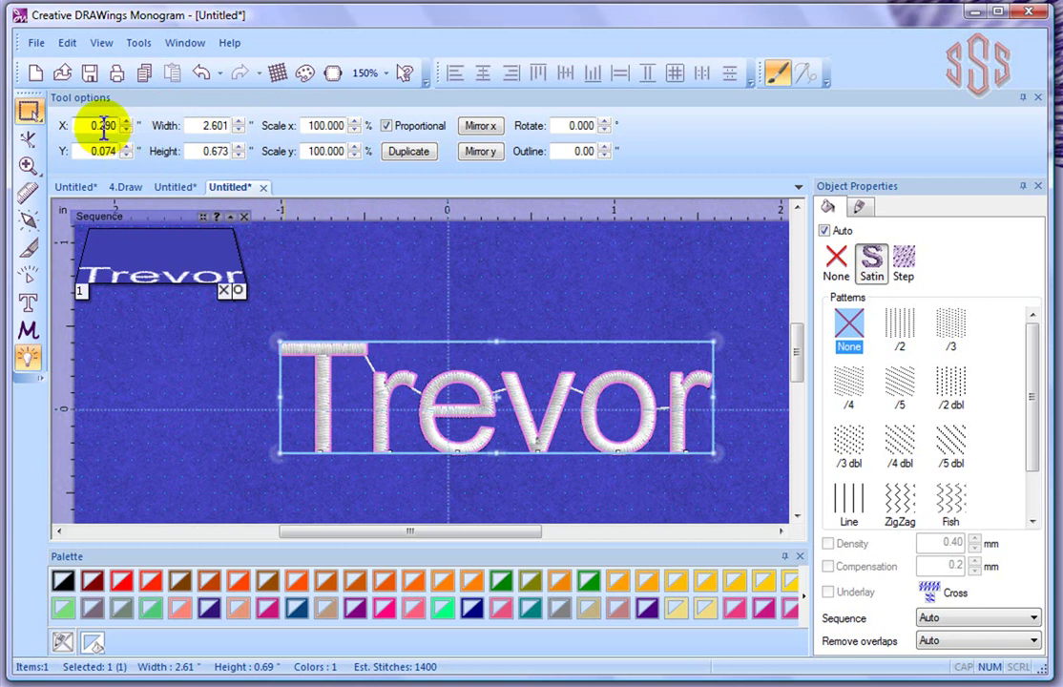
pyautogui.doubleClick(196, 125)
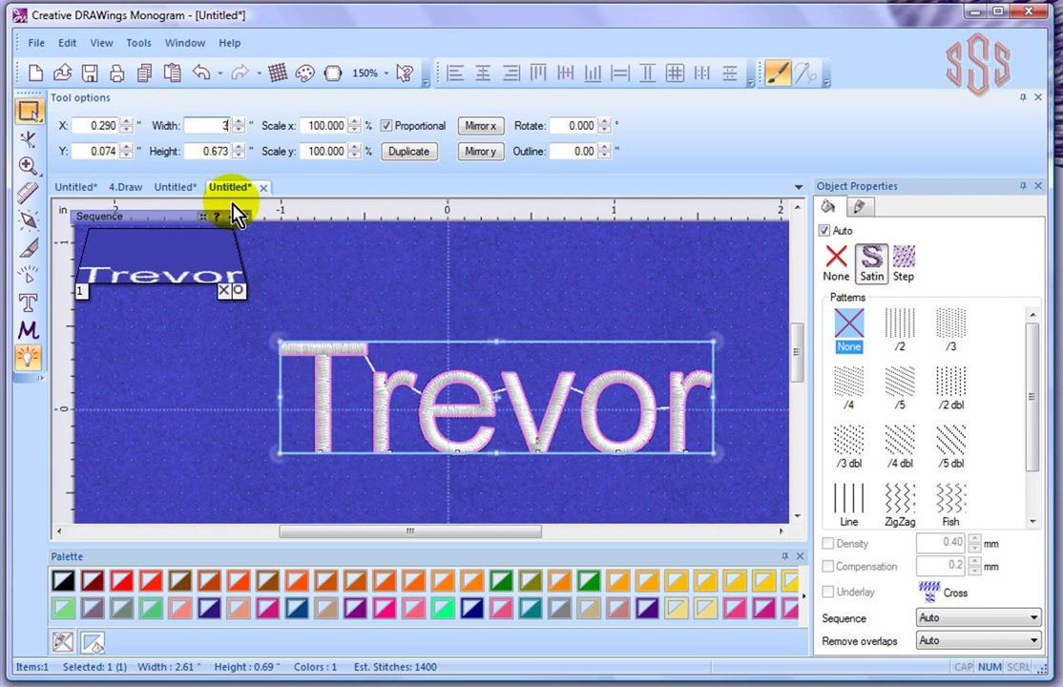
pyautogui.write('3')
pyautogui.press('Tab')
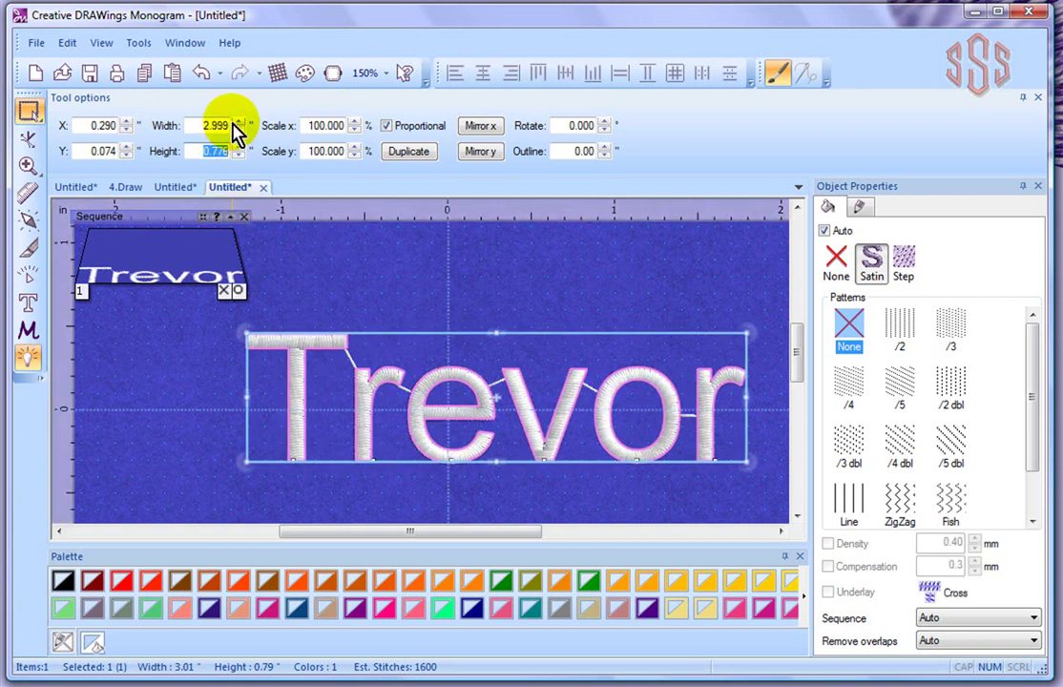
# Turn off proportional scaling, resize the name lettering to 3 inches wide and 1 inch high, and deselect it
pyautogui.click(387, 126)
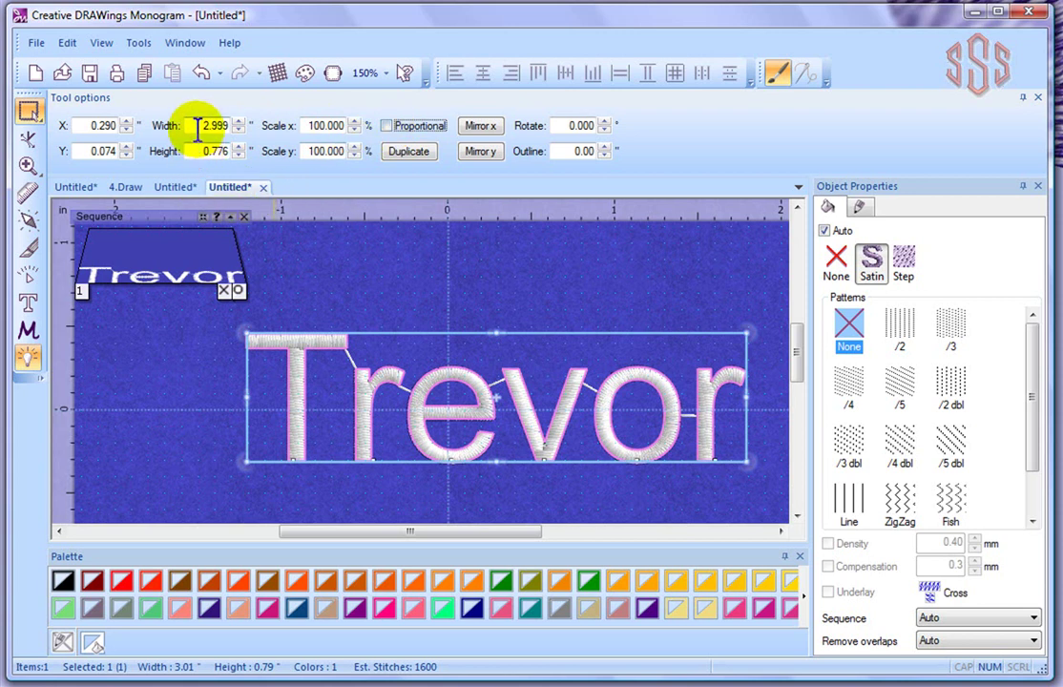
pyautogui.moveTo(205, 126); pyautogui.dragTo(241, 177)
pyautogui.write('3')
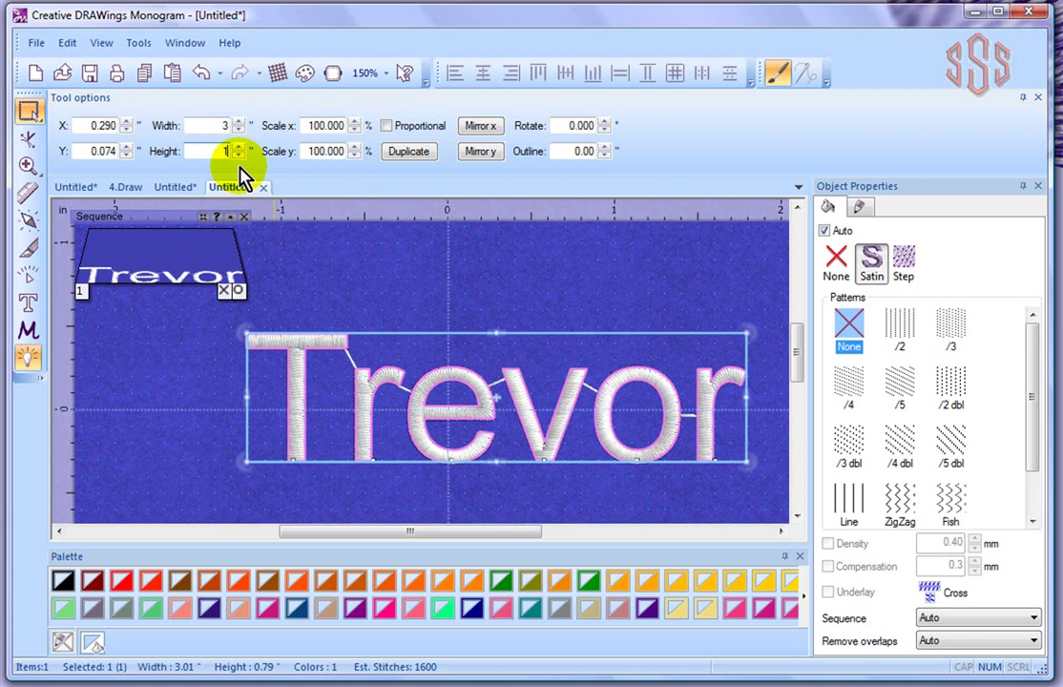
pyautogui.write('1')
pyautogui.press('Tab')
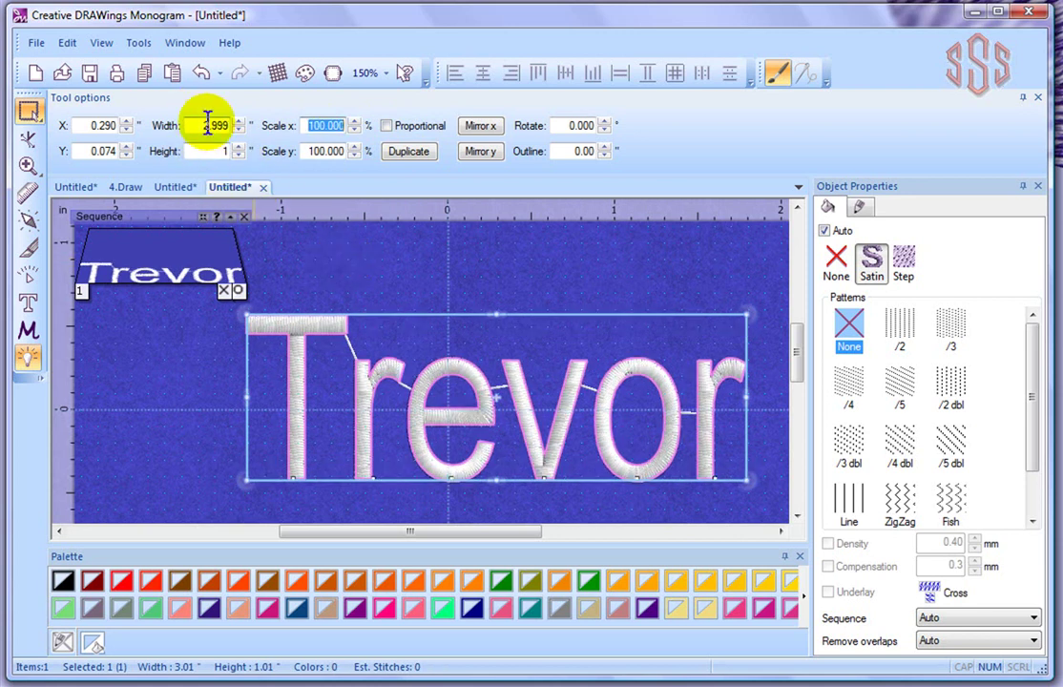
pyautogui.click(356, 263)
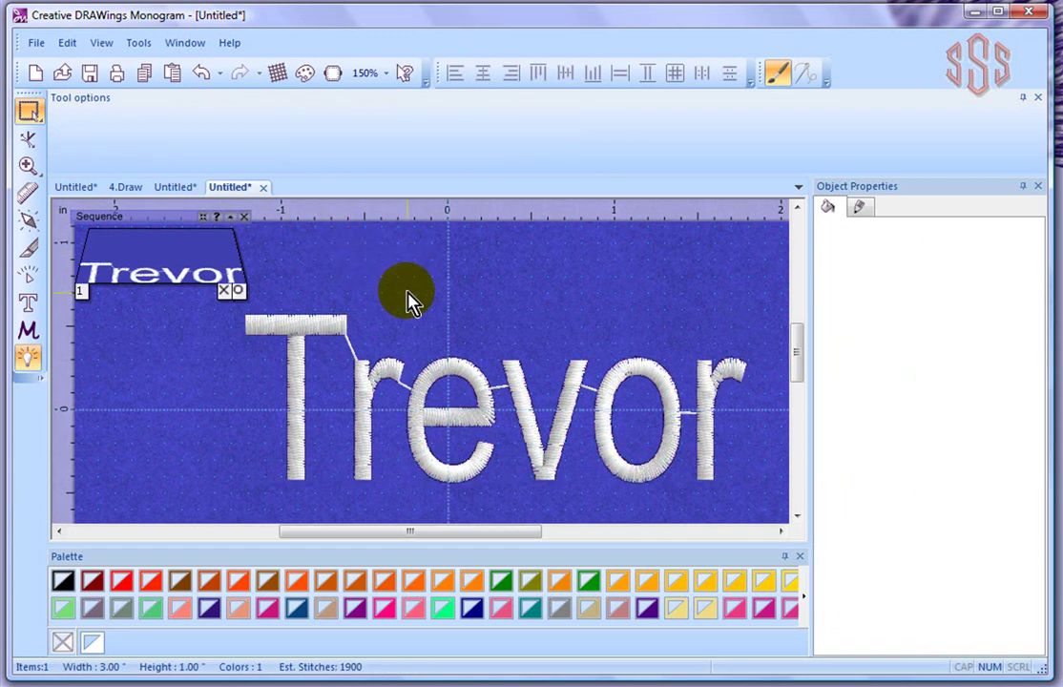
# Select the name lettering and rotate it slightly counter-clockwise about its centre
pyautogui.scroll(-5, 401, 296)
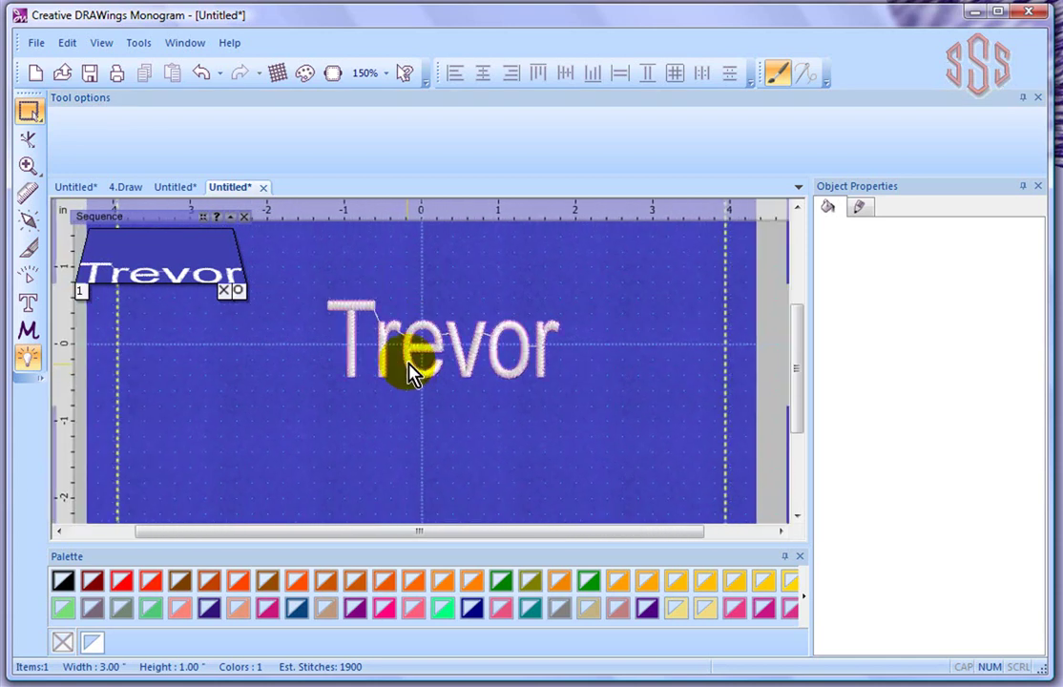
pyautogui.click(351, 363)
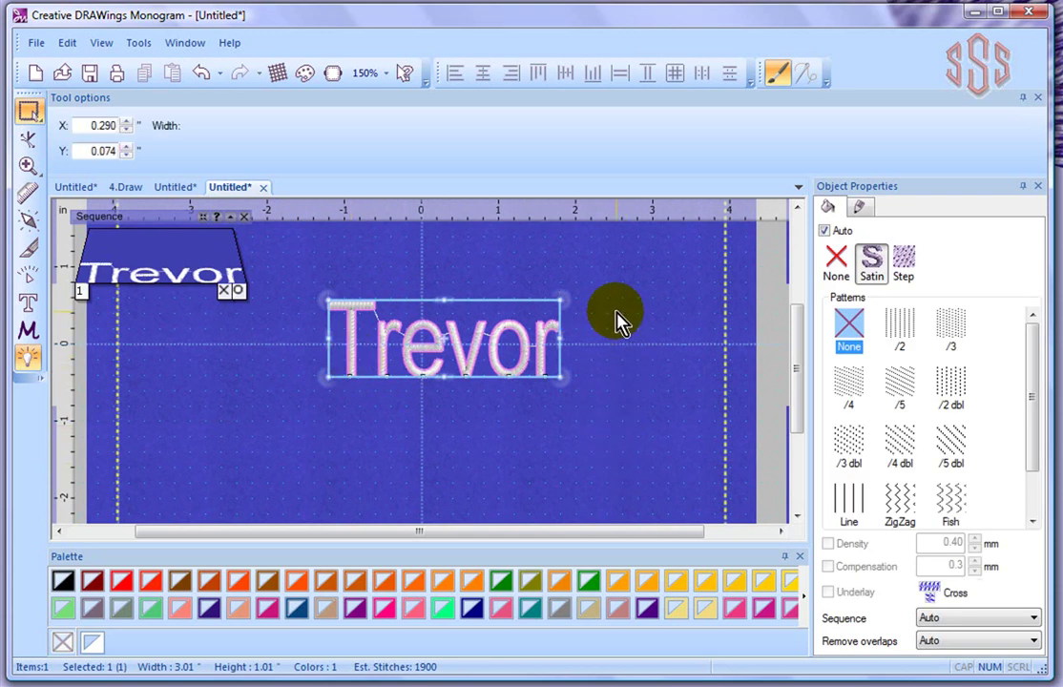
pyautogui.scroll(3, 616, 314)
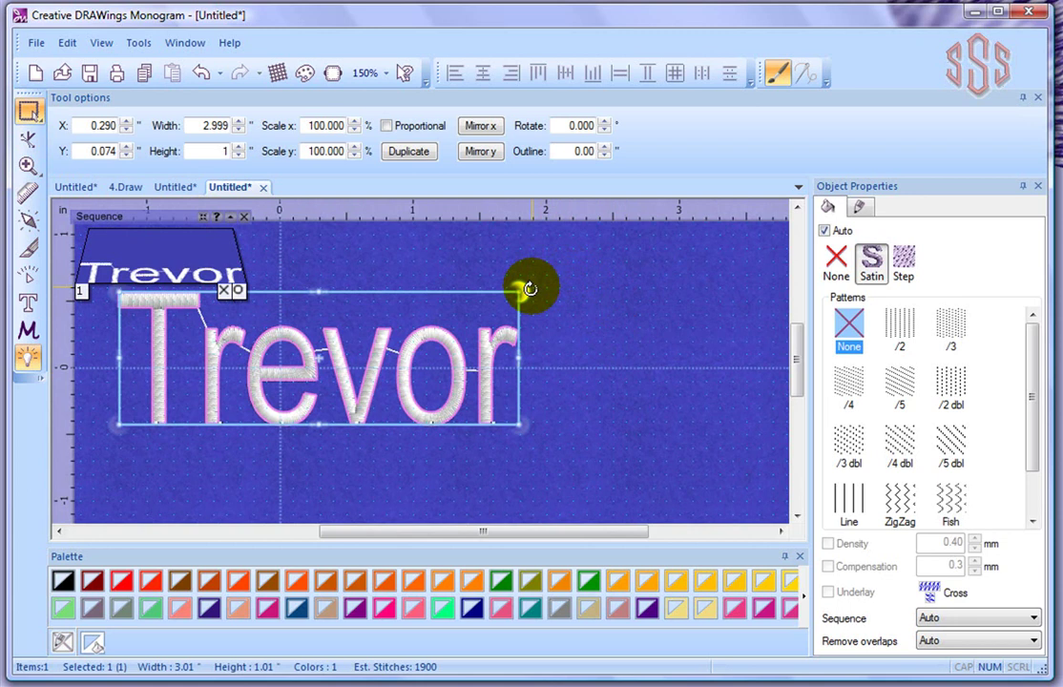
pyautogui.moveTo(530, 288); pyautogui.dragTo(488, 251)
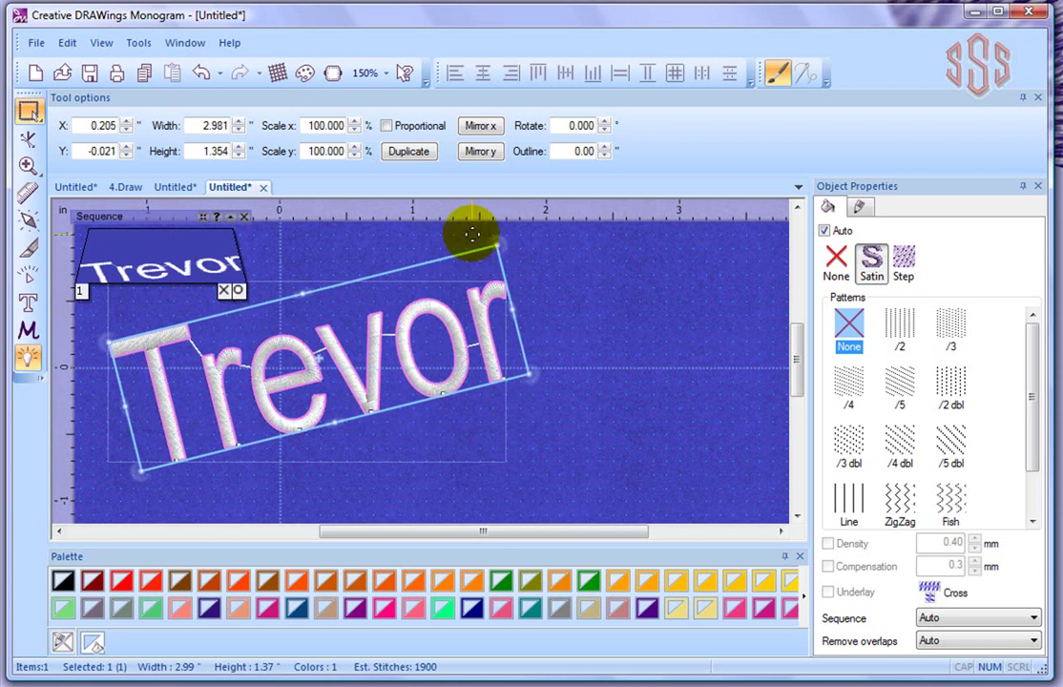
# Move the lettering's rotation centre to the foot of its first letter, and rotate the lettering back to horizontal
pyautogui.click(413, 343)
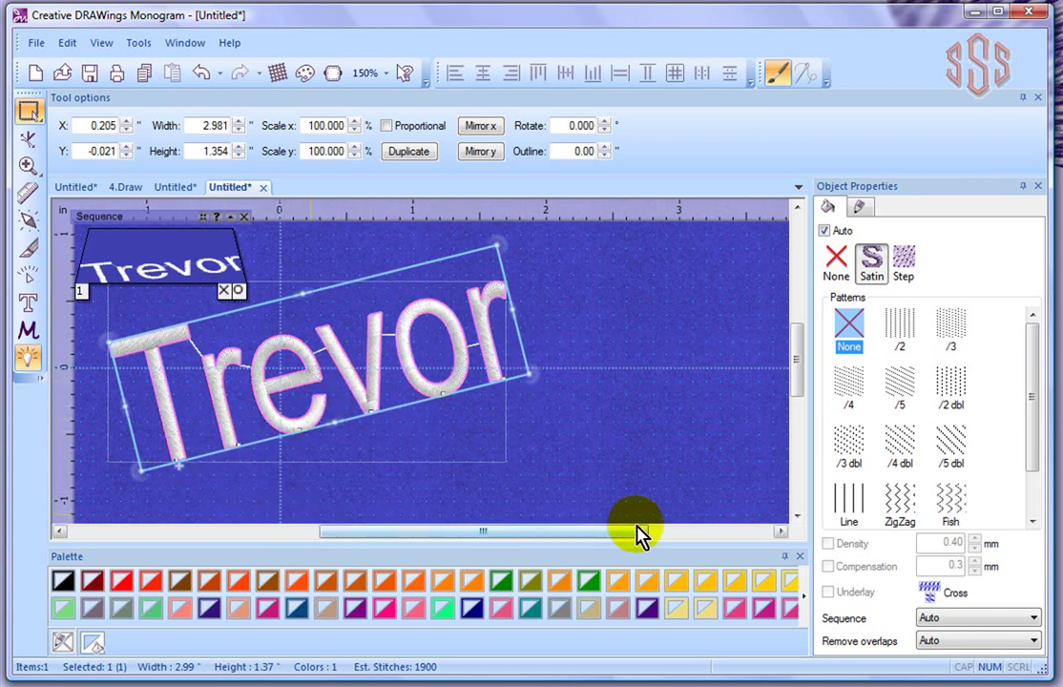
pyautogui.moveTo(540, 377); pyautogui.dragTo(589, 383)
pyautogui.press('Escape')
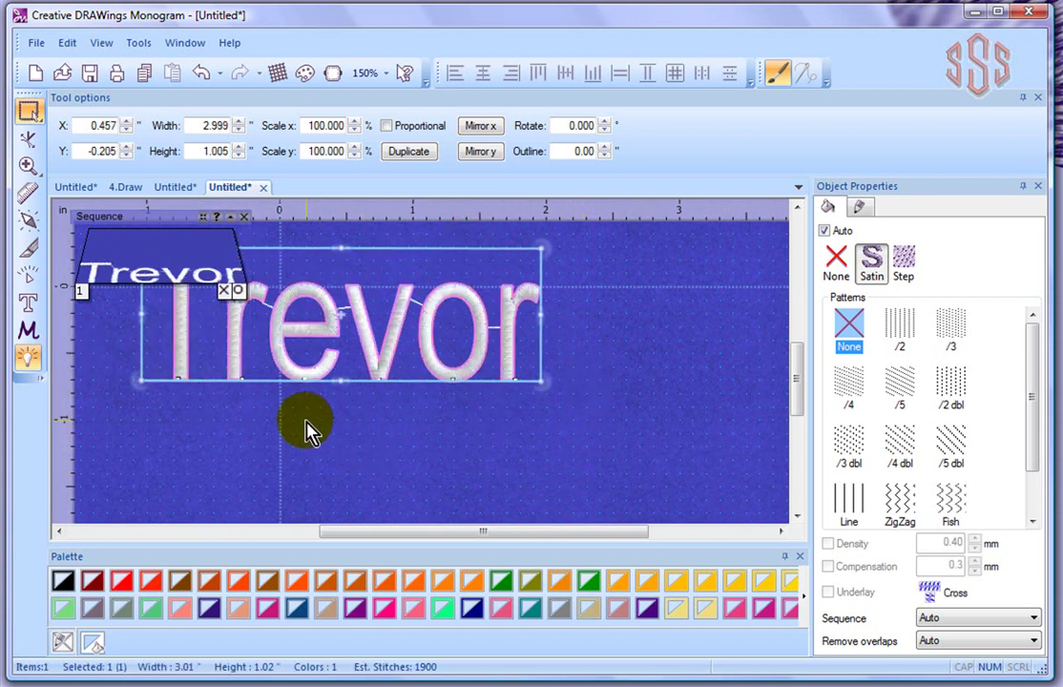
# Enlarge the name lettering from its corner to about 3.71 inches wide, and reduce its height to about 0.91 inch
pyautogui.scroll(-3, 310, 432)
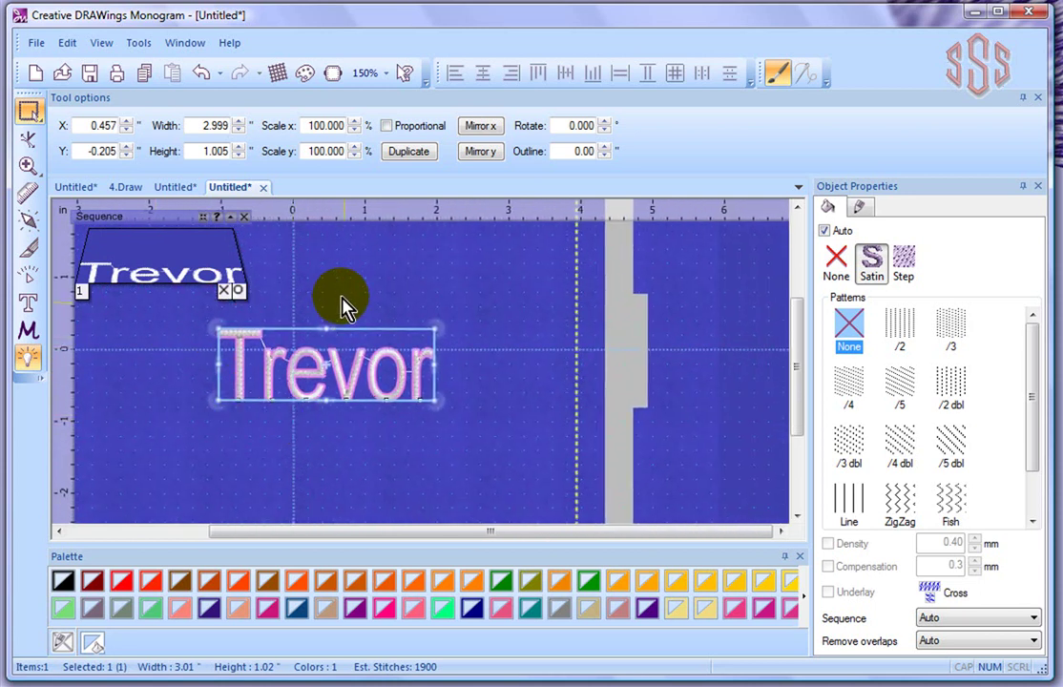
pyautogui.scroll(2, 344, 301)
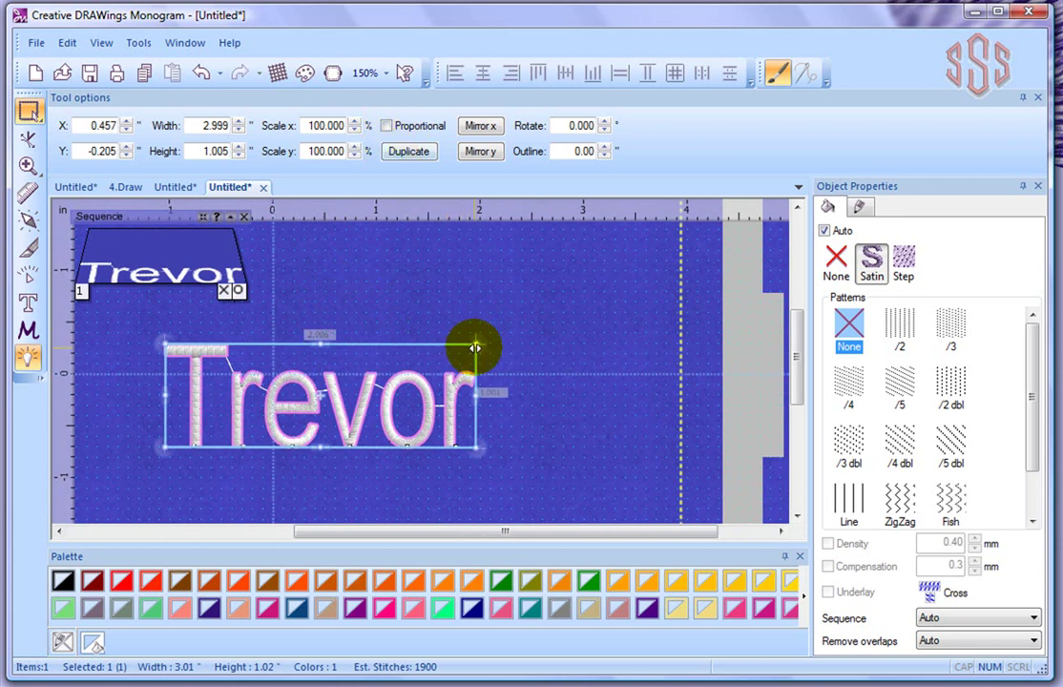
pyautogui.moveTo(475, 347); pyautogui.dragTo(552, 315)
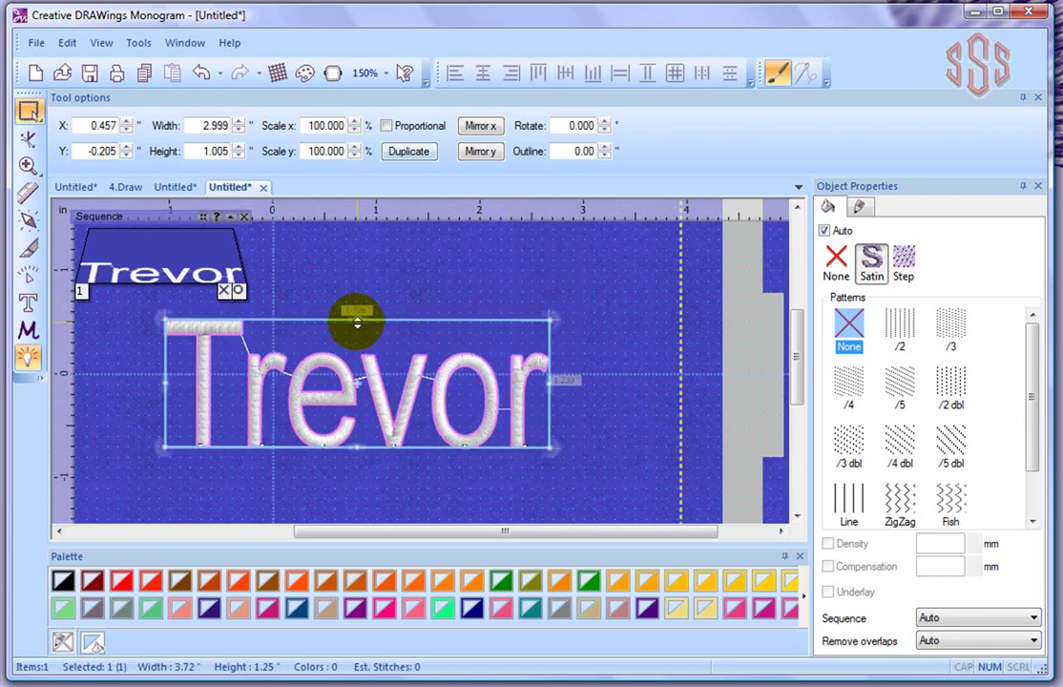
pyautogui.moveTo(357, 320); pyautogui.dragTo(357, 355)
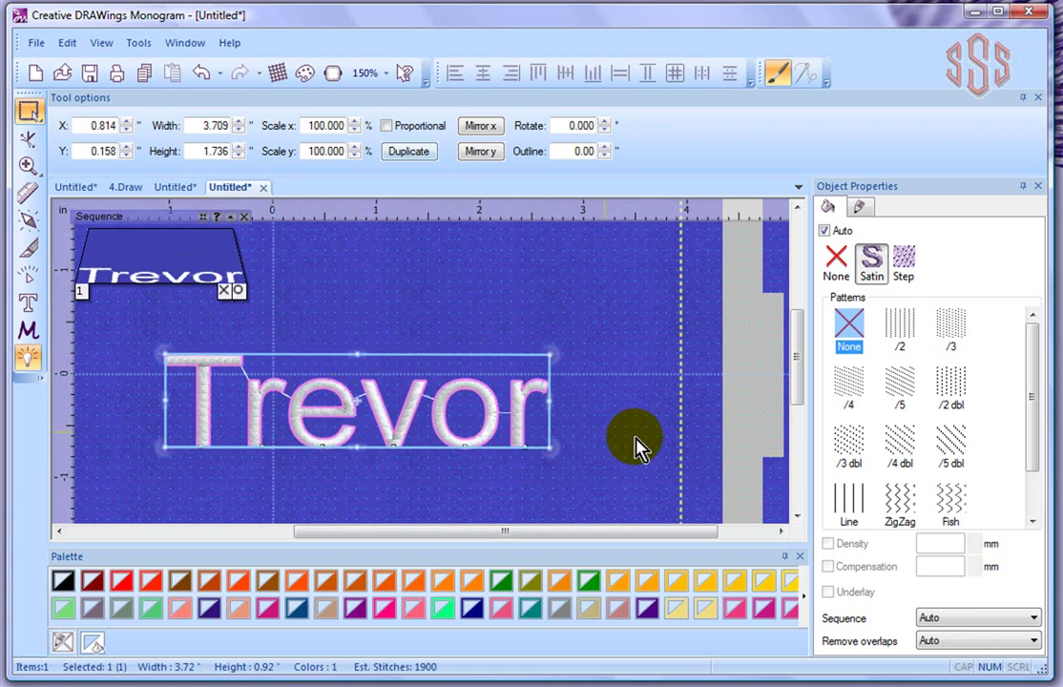
# Widen the name lettering to about 3.9 inches, and skew it into a rightward slant
pyautogui.moveTo(551, 403)
pyautogui.mouseDown()
pyautogui.moveTo(458, 405)
pyautogui.moveTo(570, 408)
pyautogui.moveTo(548, 409)
pyautogui.mouseUp()
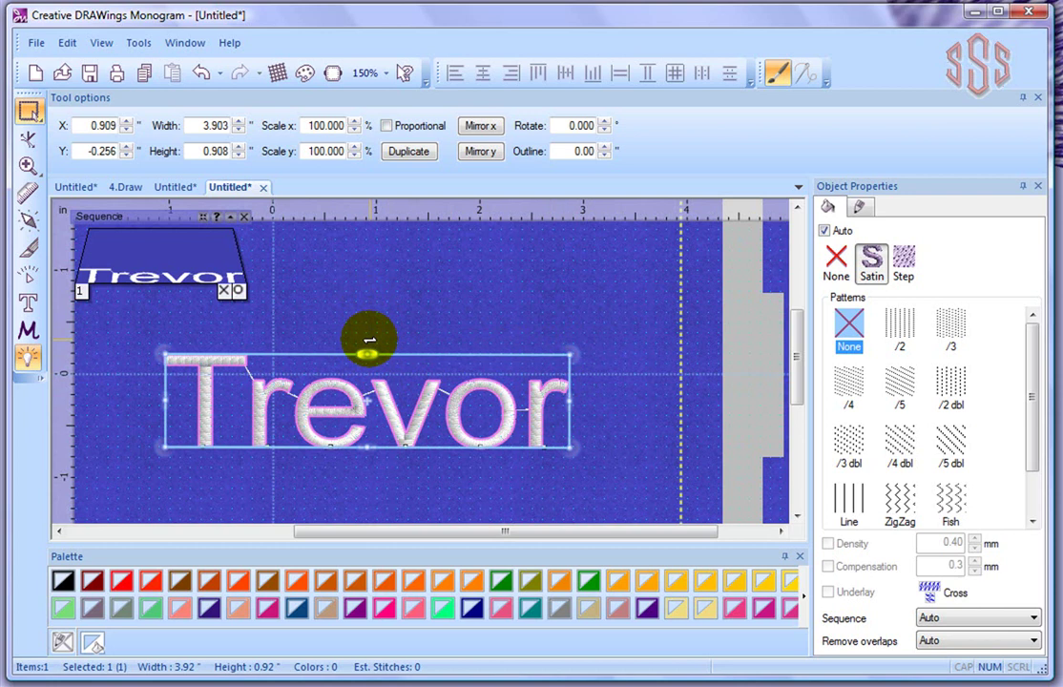
pyautogui.moveTo(369, 354)
pyautogui.mouseDown()
pyautogui.moveTo(394, 354)
pyautogui.moveTo(324, 355)
pyautogui.moveTo(395, 353)
pyautogui.mouseUp()
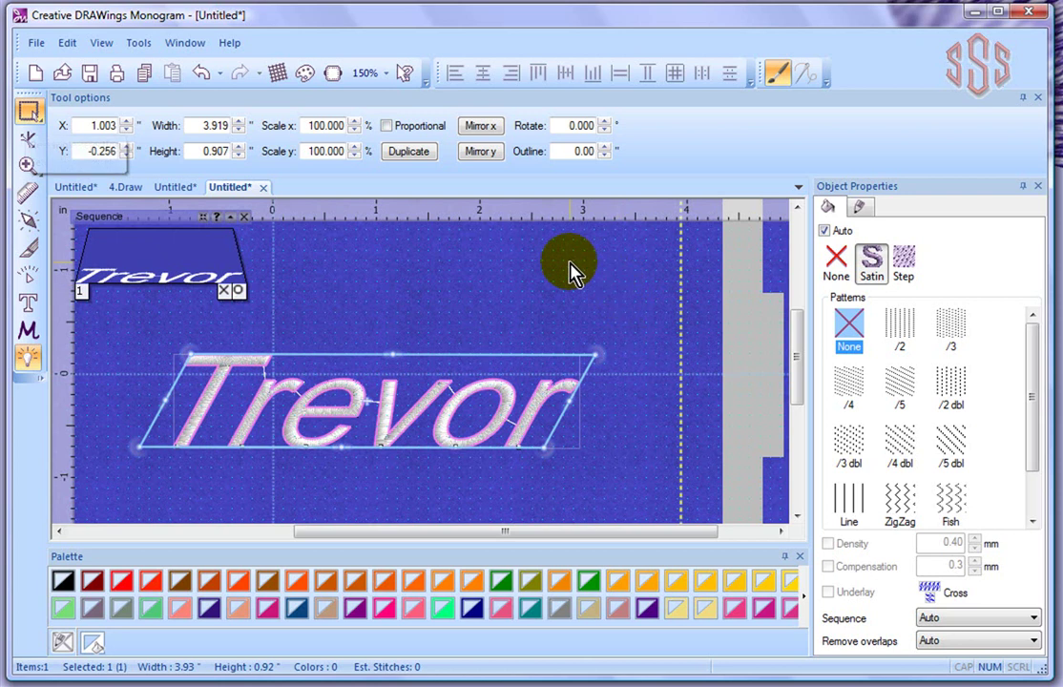
pyautogui.moveTo(344, 431); pyautogui.dragTo(380, 422)
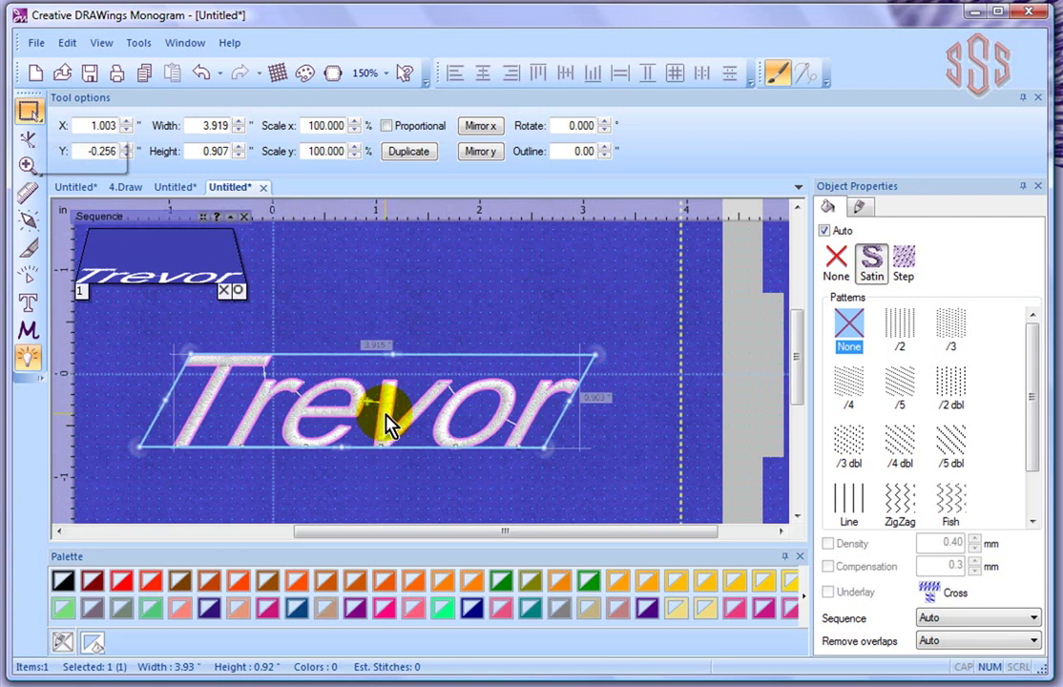
pyautogui.rightClick(387, 423)
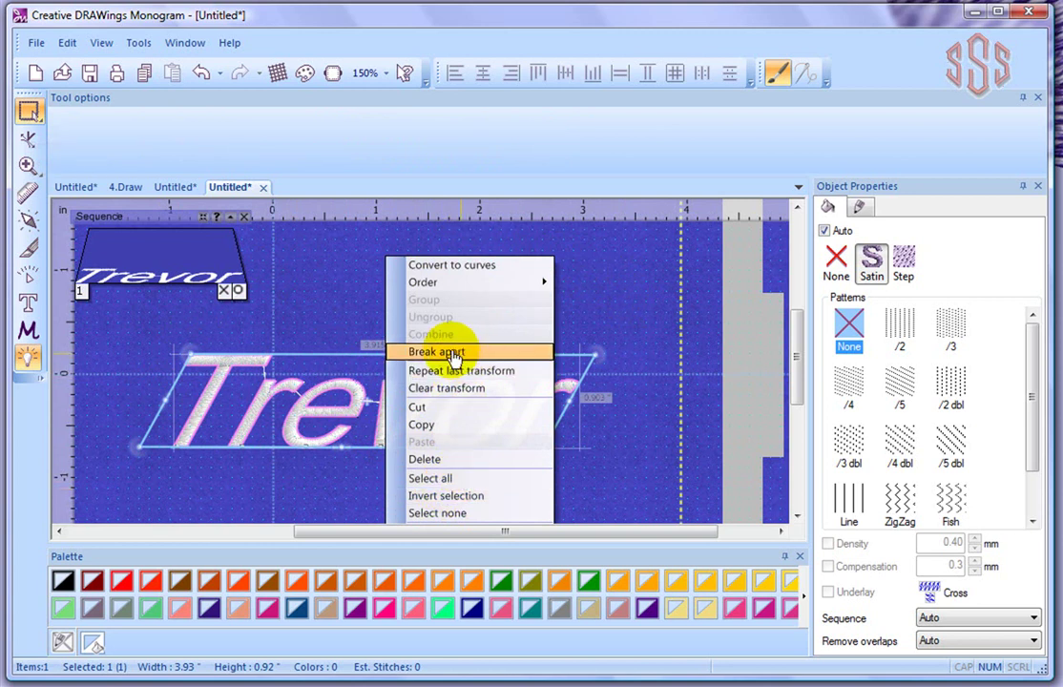
pyautogui.click(634, 295)
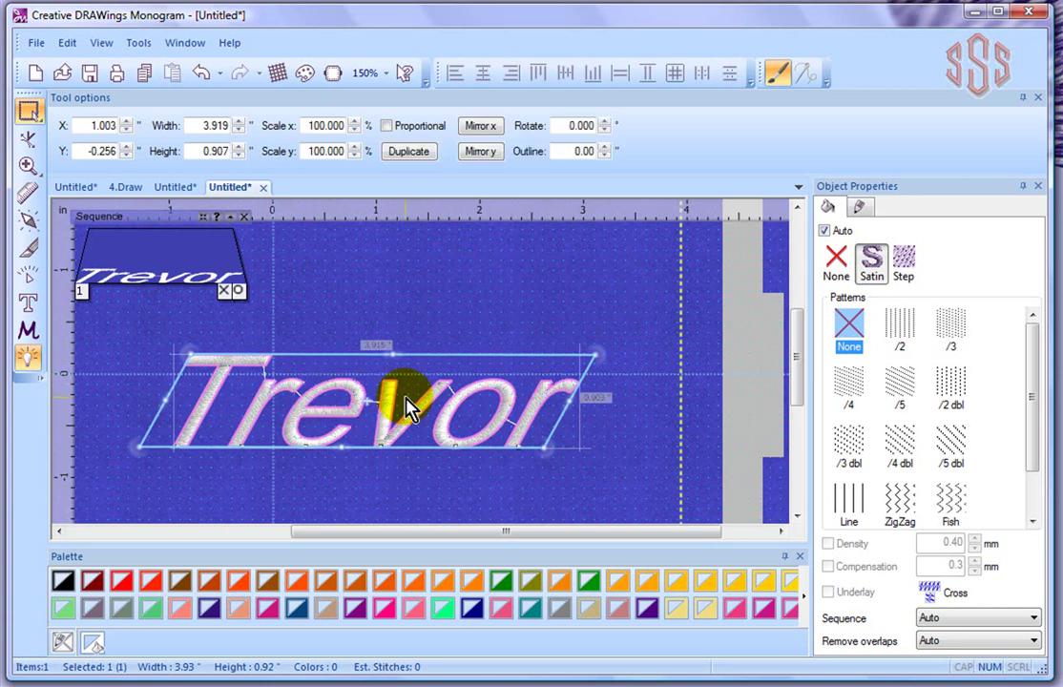
# Move the slanted name lettering down and to the left, to about X 0.094 and Y -0.860 inch
pyautogui.scroll(-3, 409, 408)
pyautogui.moveTo(397, 410); pyautogui.dragTo(346, 449)
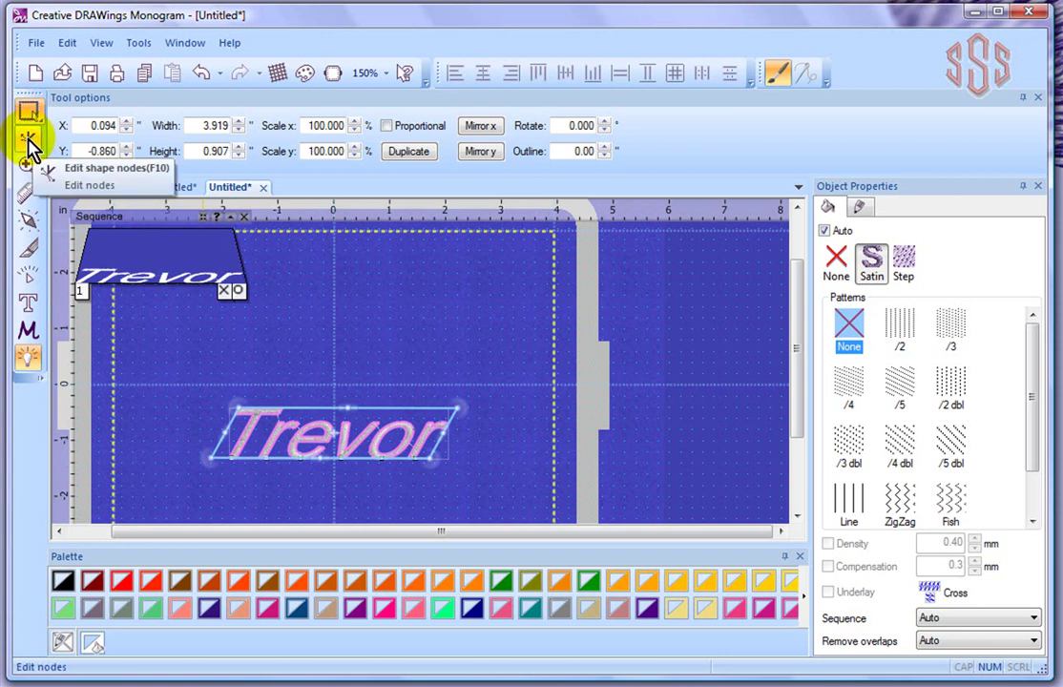
pyautogui.click(27, 165)
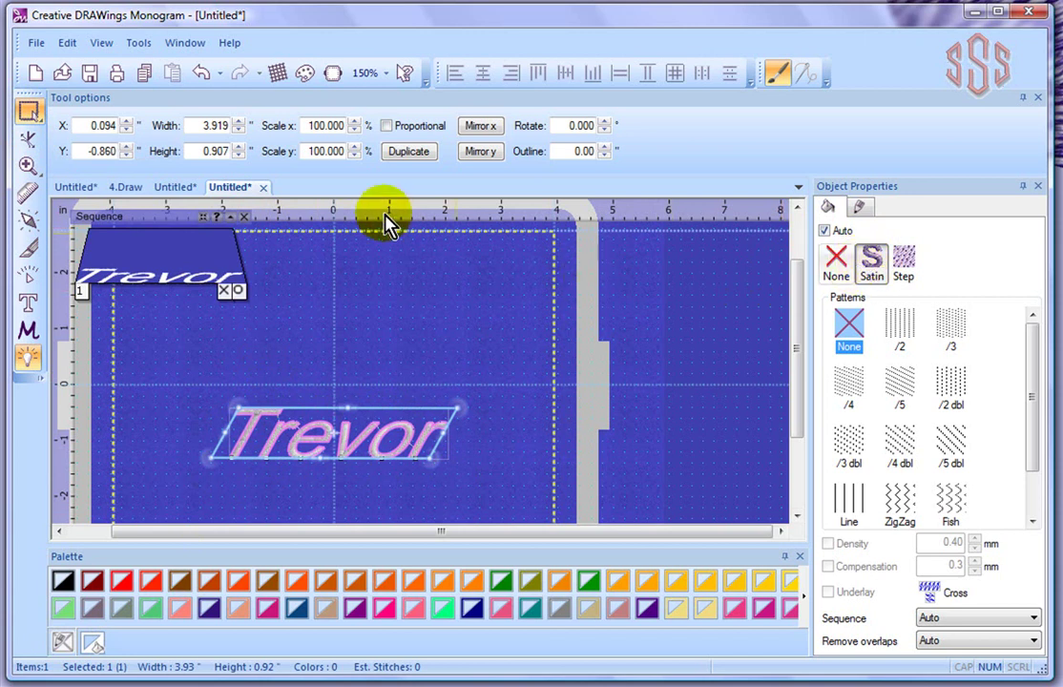
# Edit the lettering's nodes to shift its second through sixth letters individually out of line
pyautogui.click(30, 140)
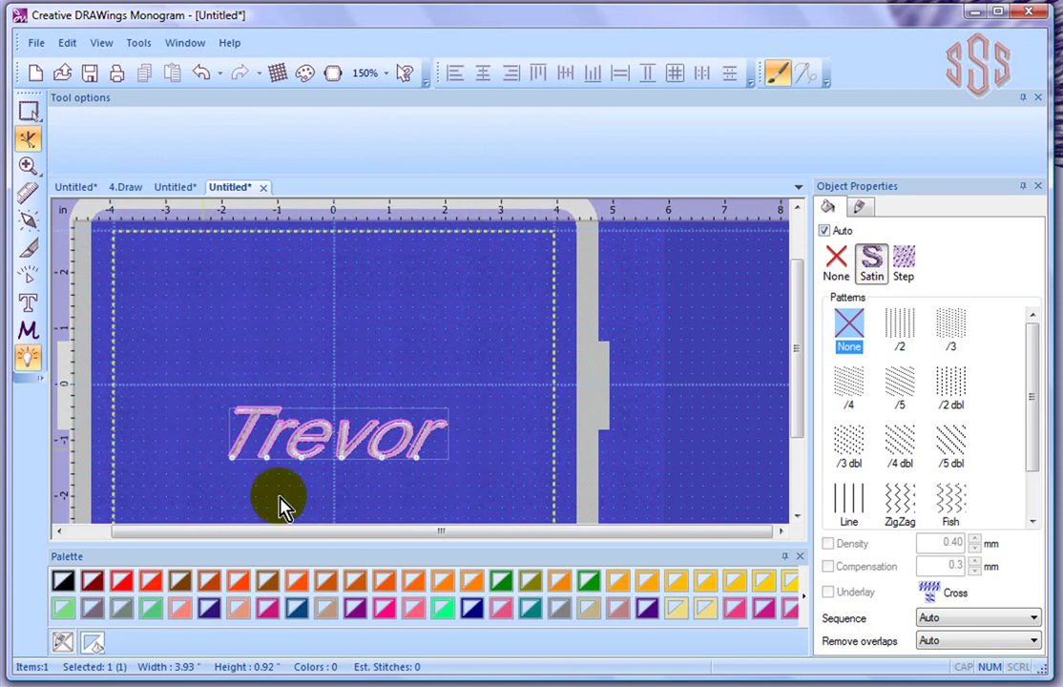
pyautogui.scroll(4, 259, 489)
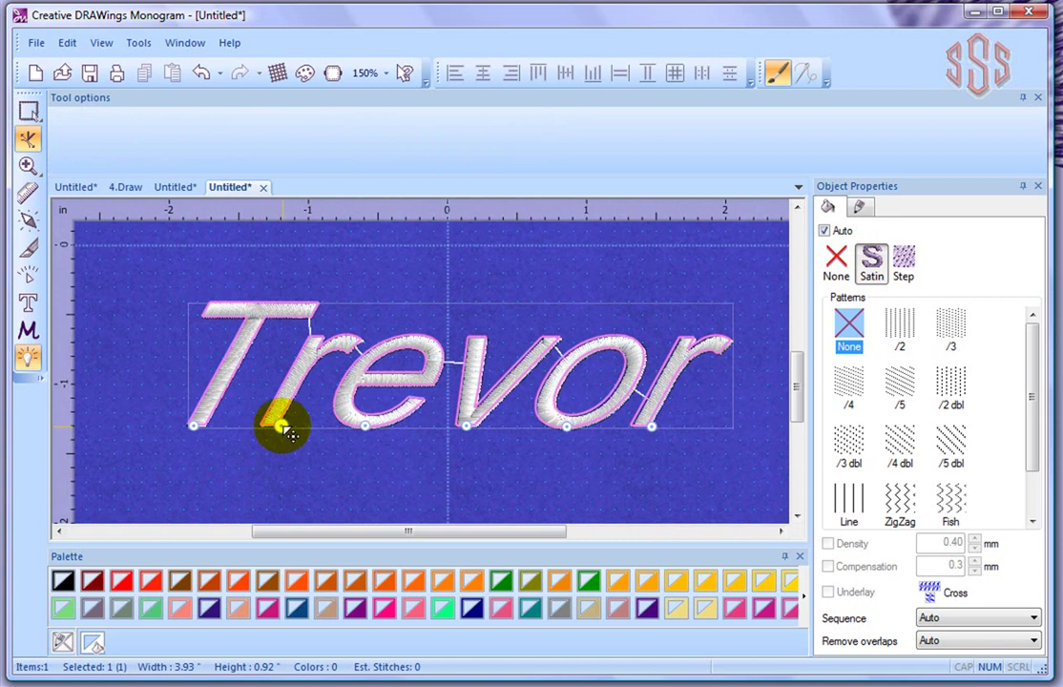
pyautogui.moveTo(284, 434); pyautogui.dragTo(245, 436)
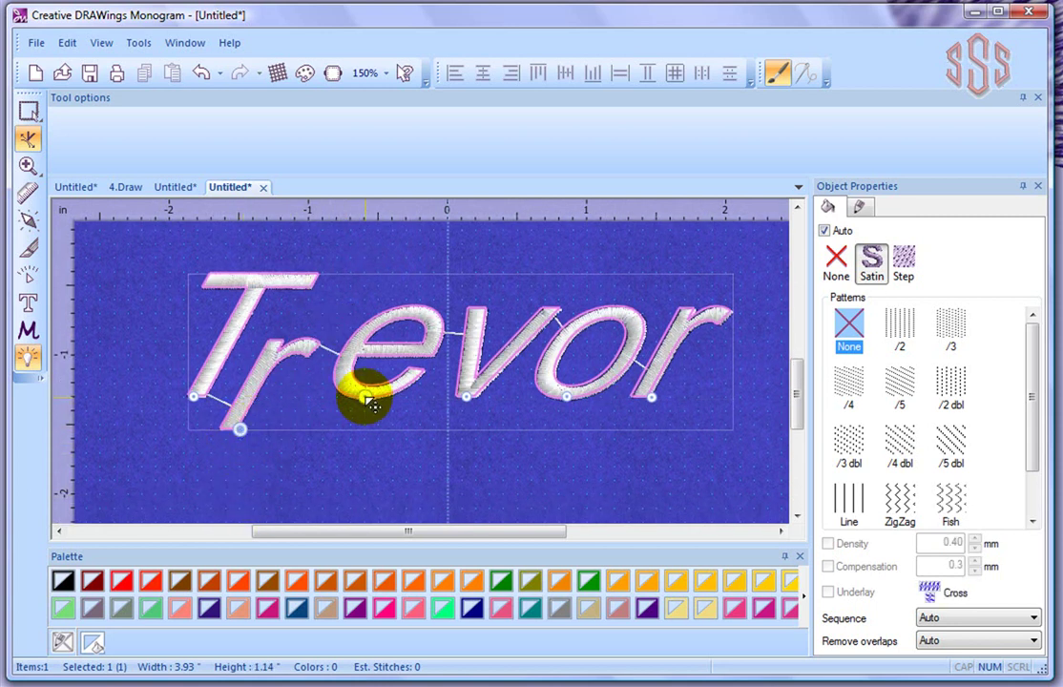
pyautogui.moveTo(371, 405); pyautogui.dragTo(366, 372)
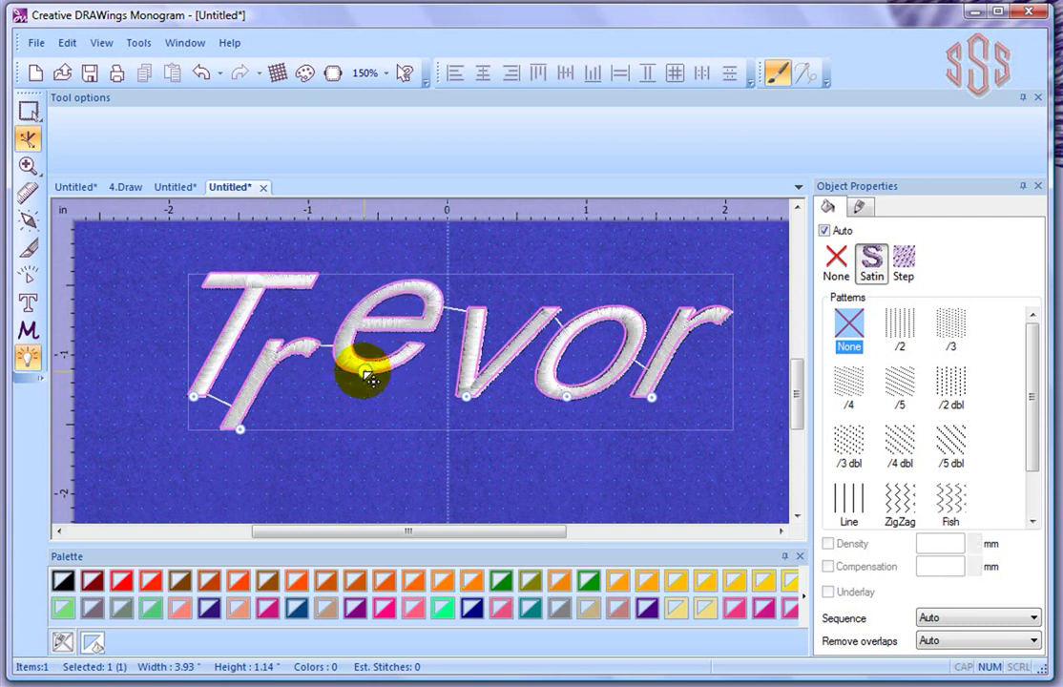
pyautogui.moveTo(471, 404); pyautogui.dragTo(438, 441)
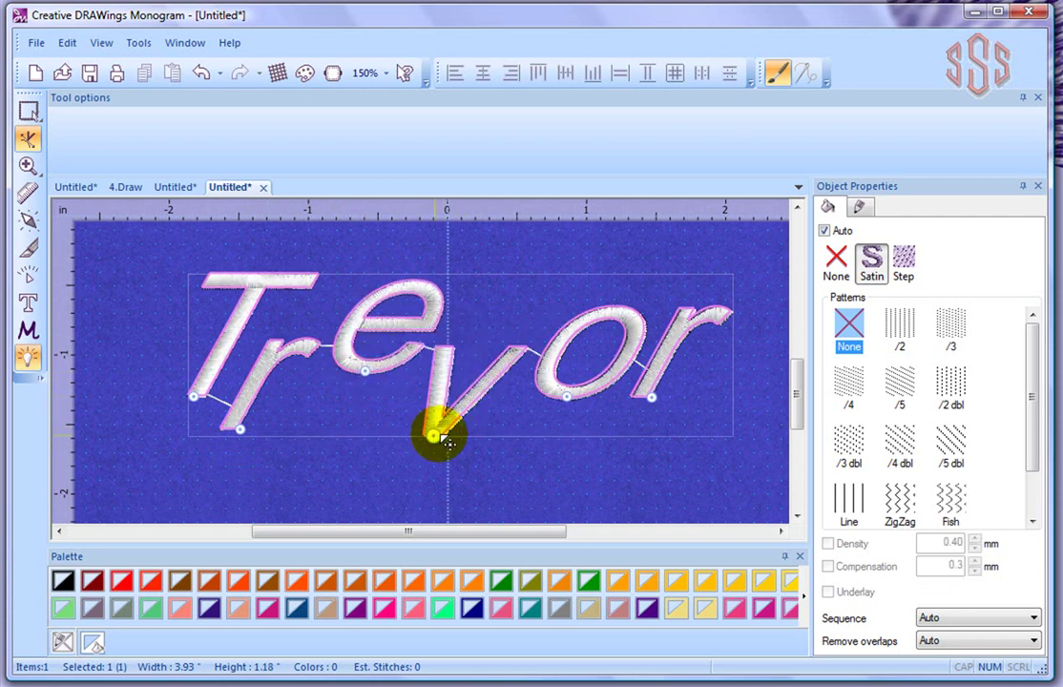
pyautogui.moveTo(568, 395)
pyautogui.mouseDown()
pyautogui.moveTo(563, 412)
pyautogui.moveTo(558, 402)
pyautogui.mouseUp()
pyautogui.moveTo(659, 405); pyautogui.dragTo(617, 443)
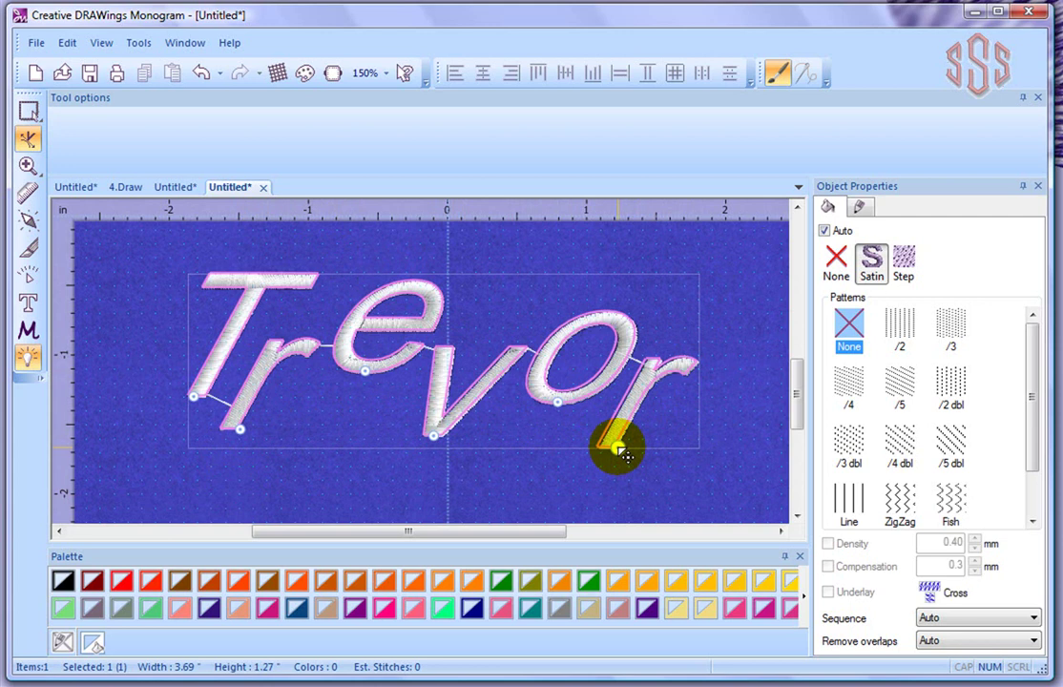
# Undo all the individual letter shifts in the name lettering
pyautogui.click(202, 76)
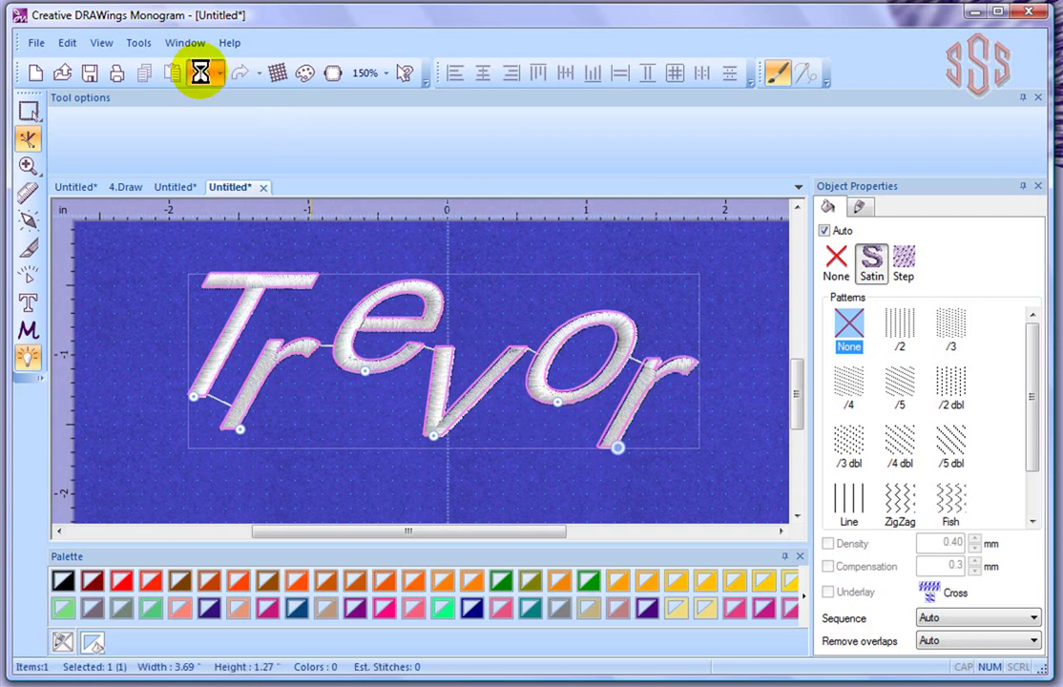
pyautogui.click(203, 76)
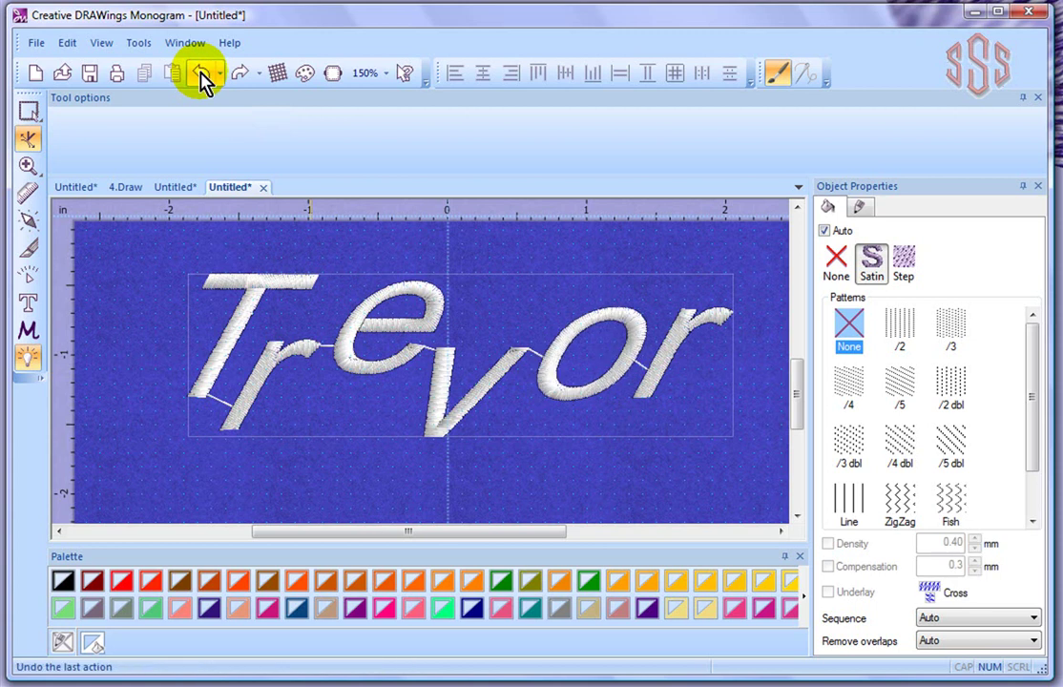
pyautogui.click(202, 76)
pyautogui.click(202, 76)
pyautogui.click(202, 76)
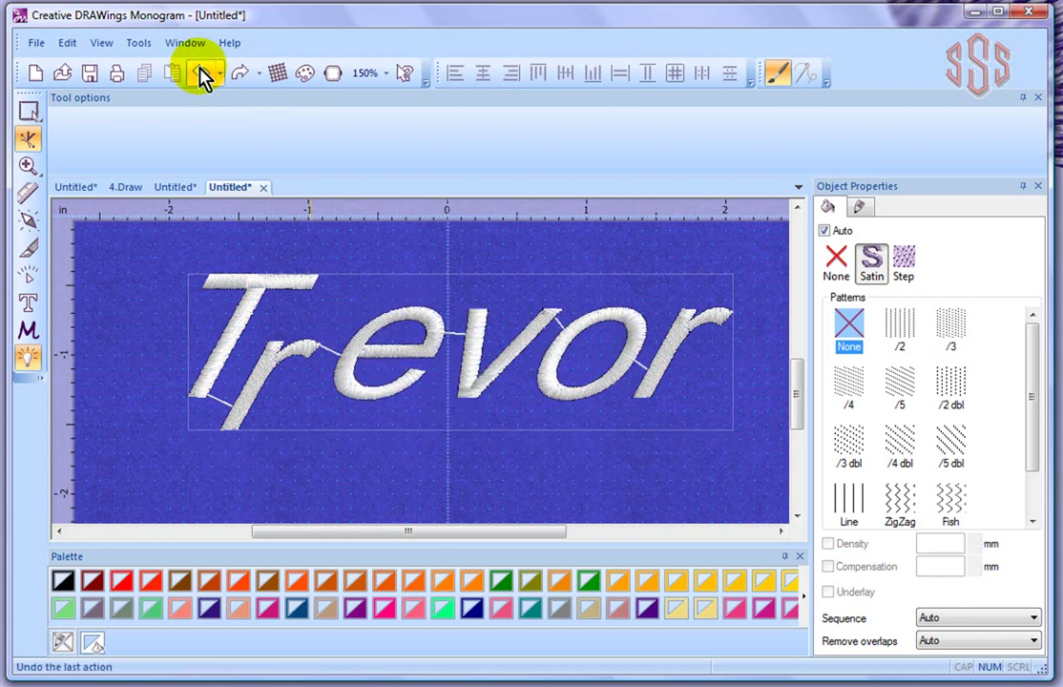
pyautogui.click(202, 76)
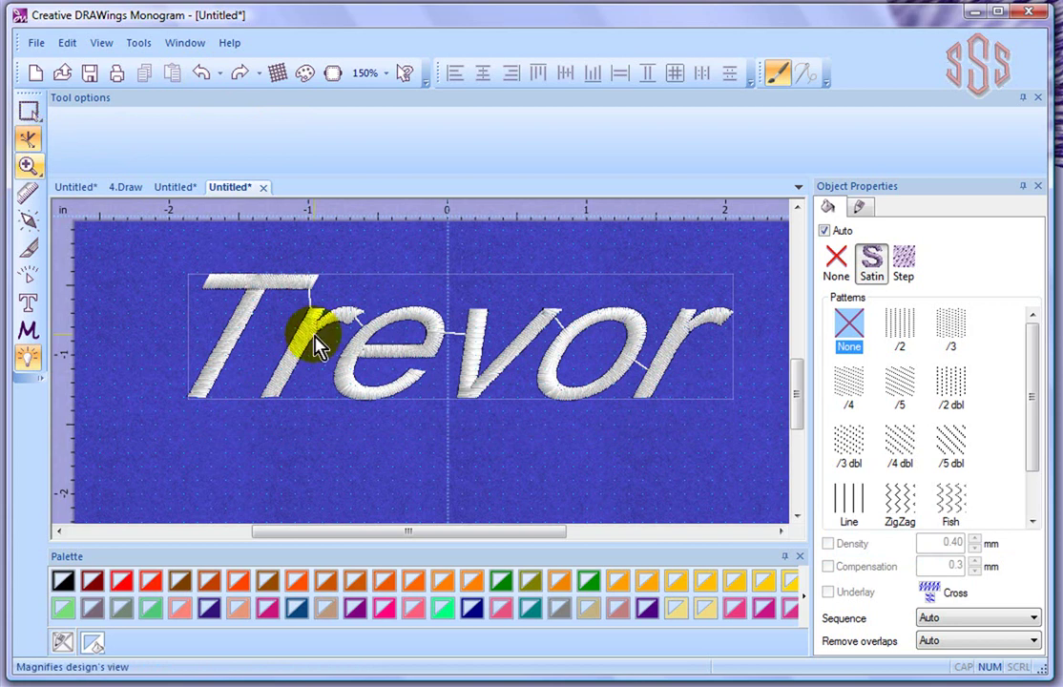
# Tighten the letter spacing by nudging the fourth letter left along the baseline, and shifting the last two letters left together
pyautogui.click(339, 350)
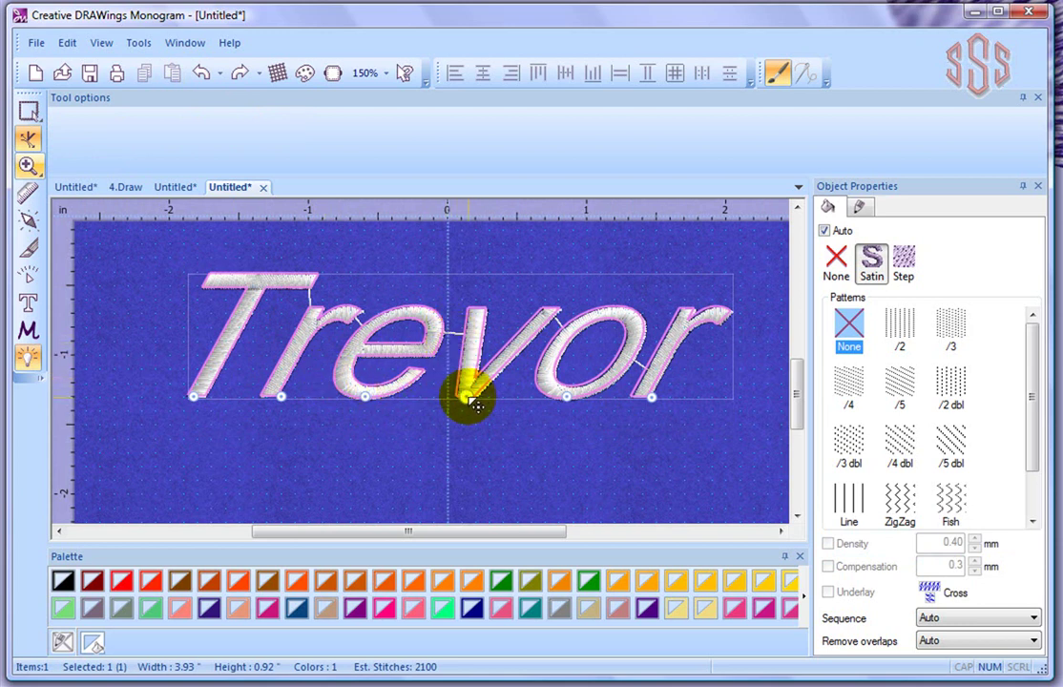
pyautogui.moveTo(473, 405)
pyautogui.mouseDown()
pyautogui.moveTo(450, 399)
pyautogui.moveTo(469, 405)
pyautogui.moveTo(460, 397)
pyautogui.mouseUp()
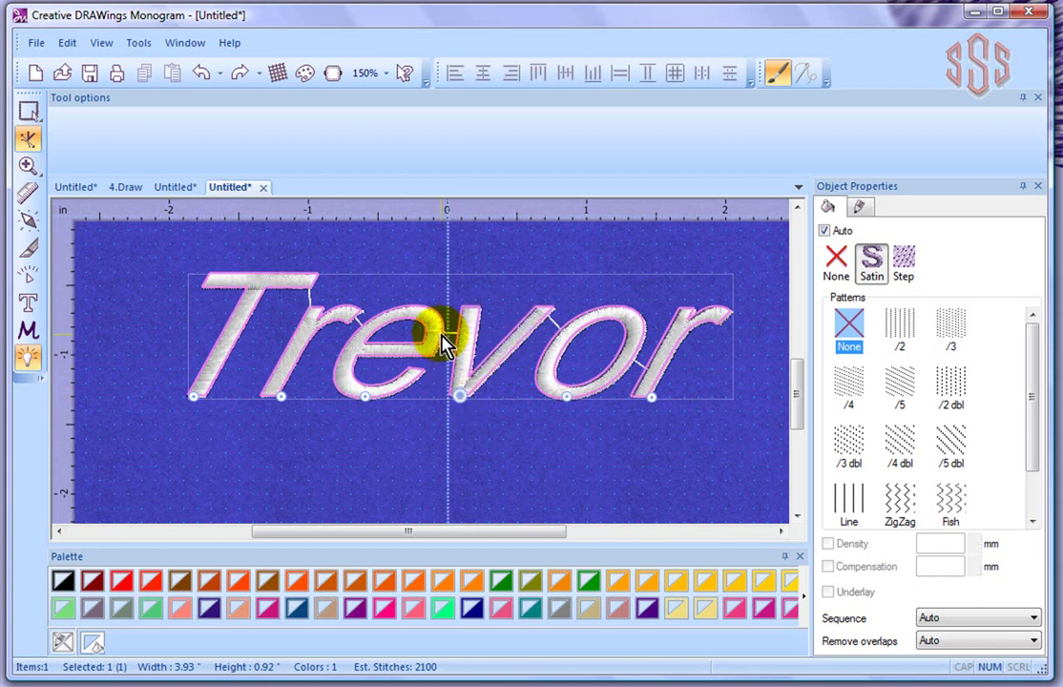
pyautogui.click(568, 399)
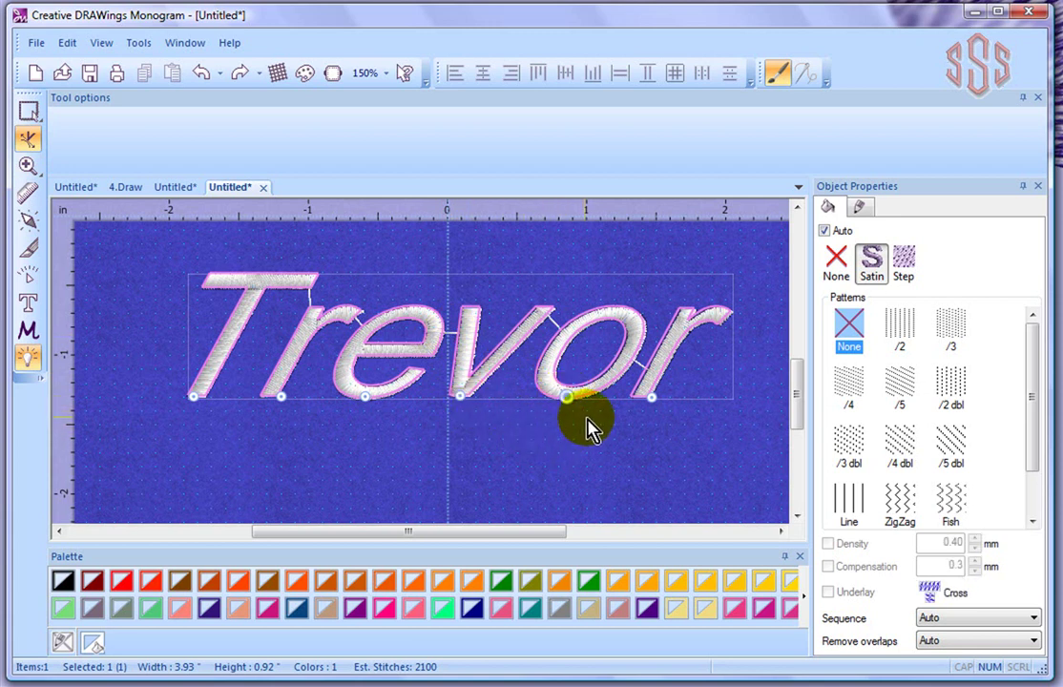
pyautogui.click(653, 402)
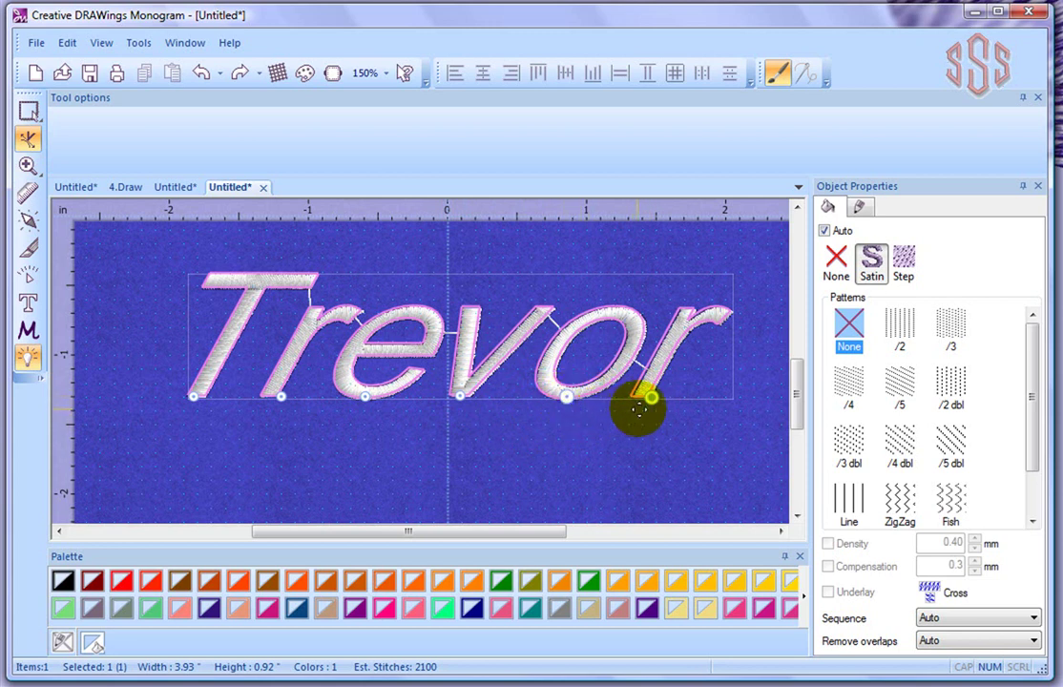
pyautogui.moveTo(570, 405); pyautogui.dragTo(556, 399)
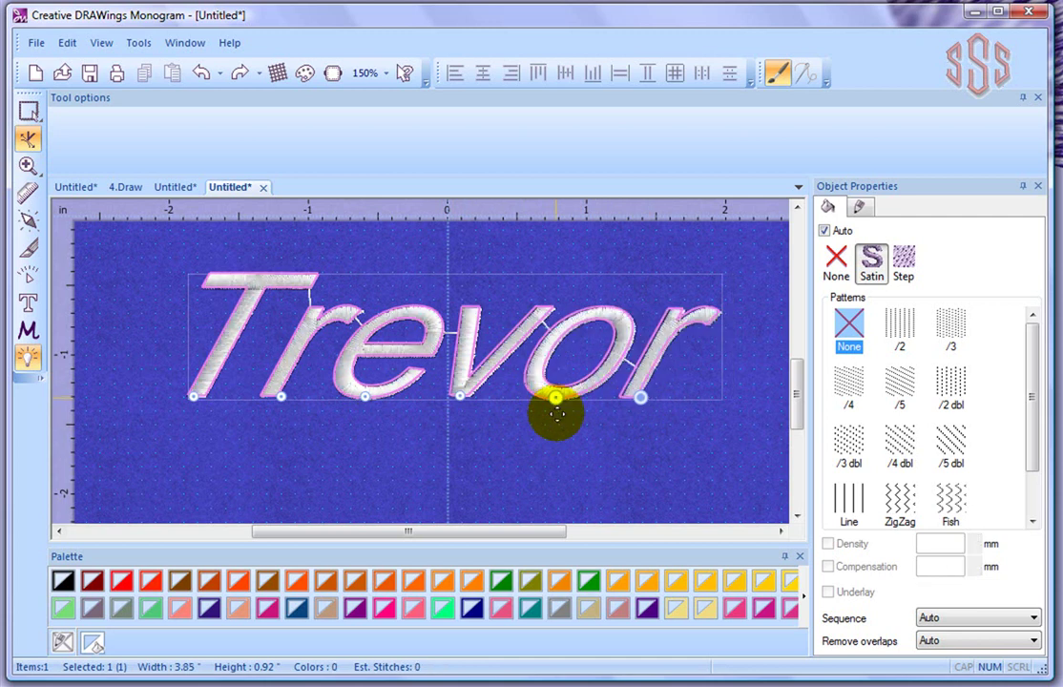
pyautogui.click(462, 453)
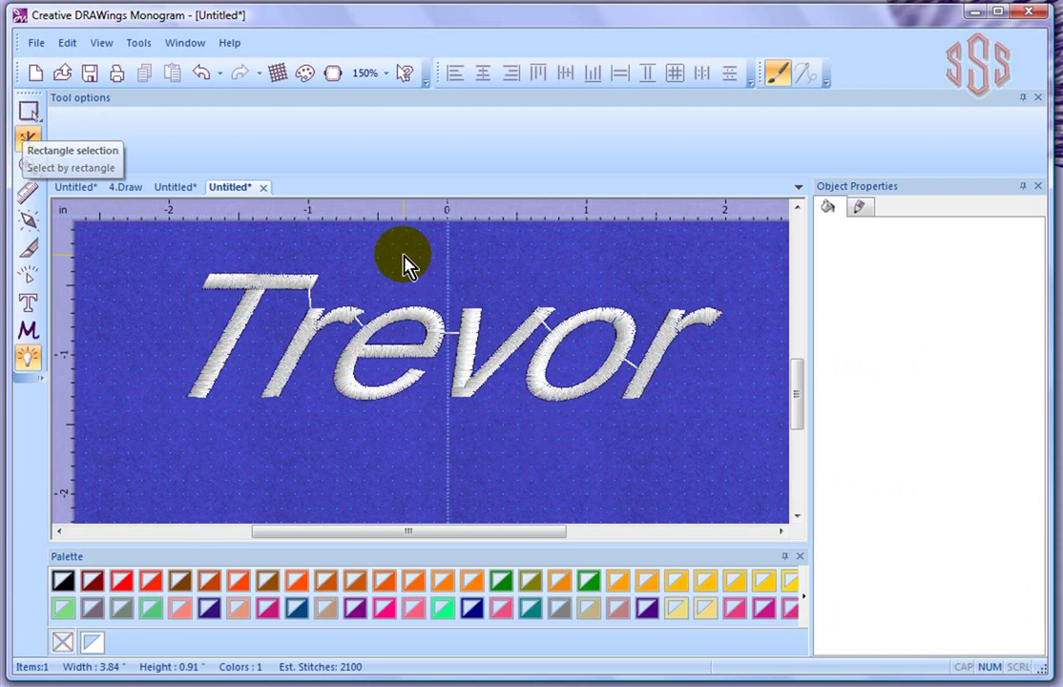
# Select the whole name lettering and break it apart into separate letter objects
pyautogui.scroll(-1, 405, 265)
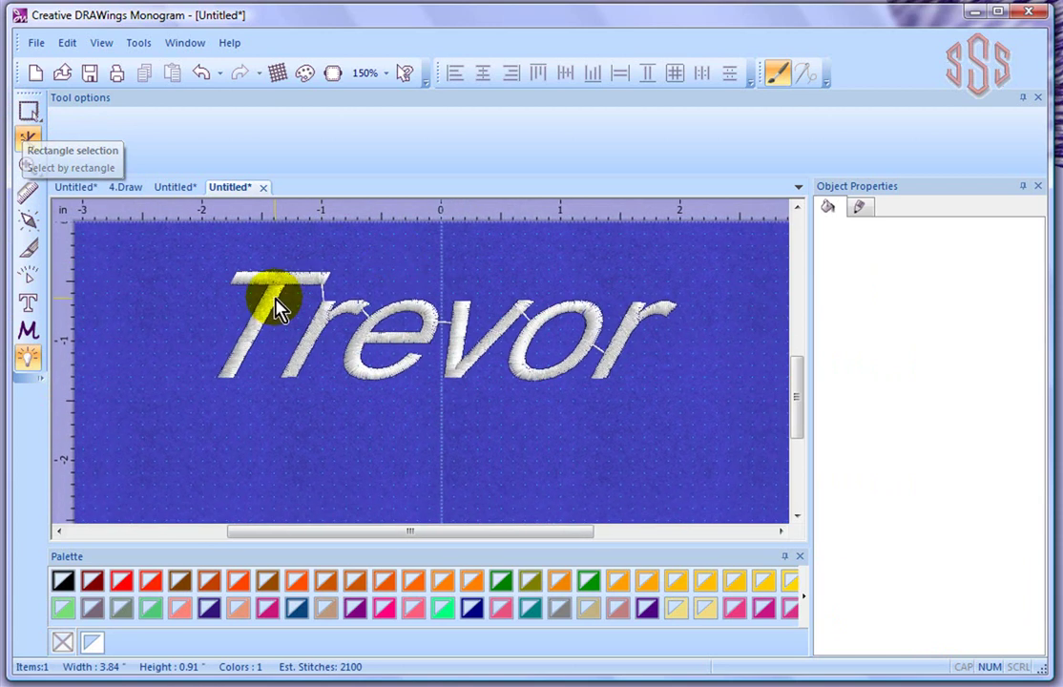
pyautogui.click(27, 115)
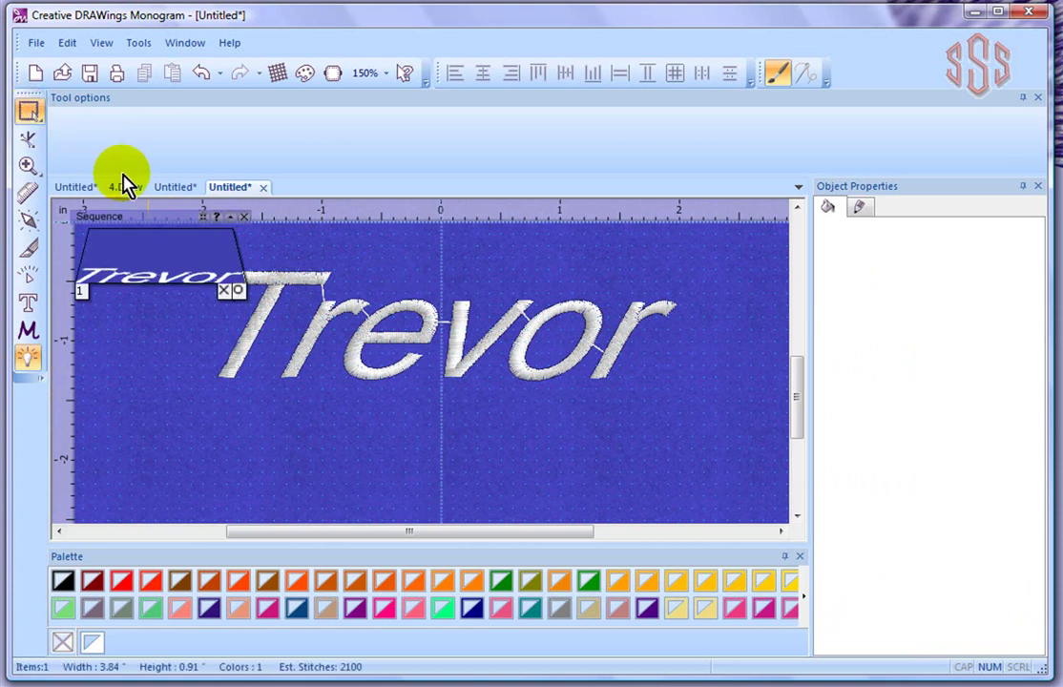
pyautogui.click(310, 349)
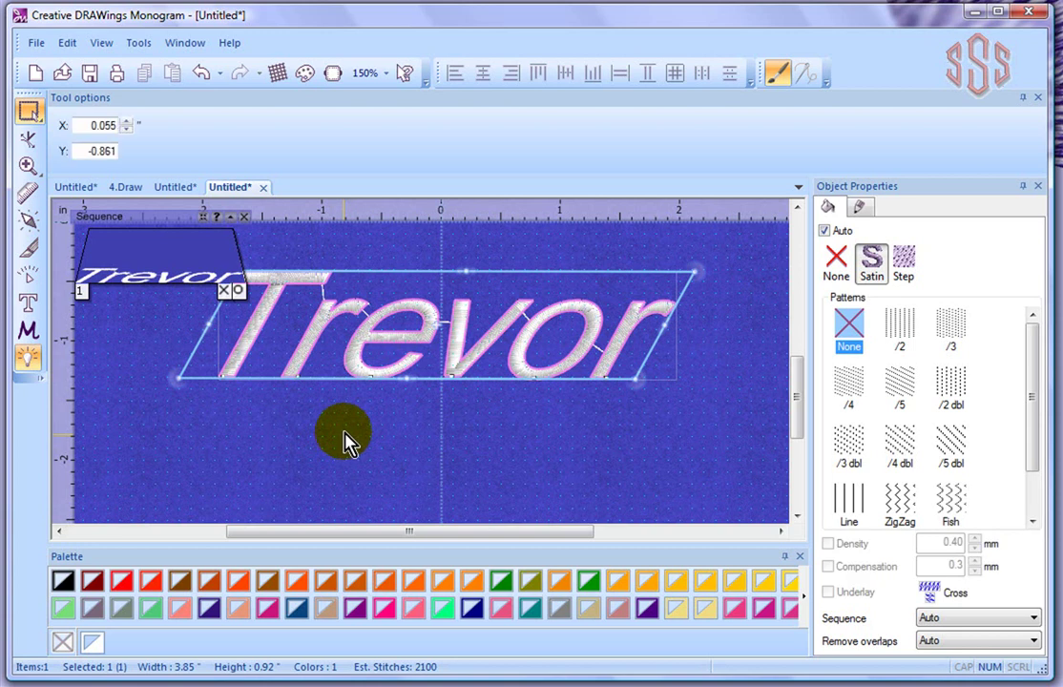
pyautogui.rightClick(356, 350)
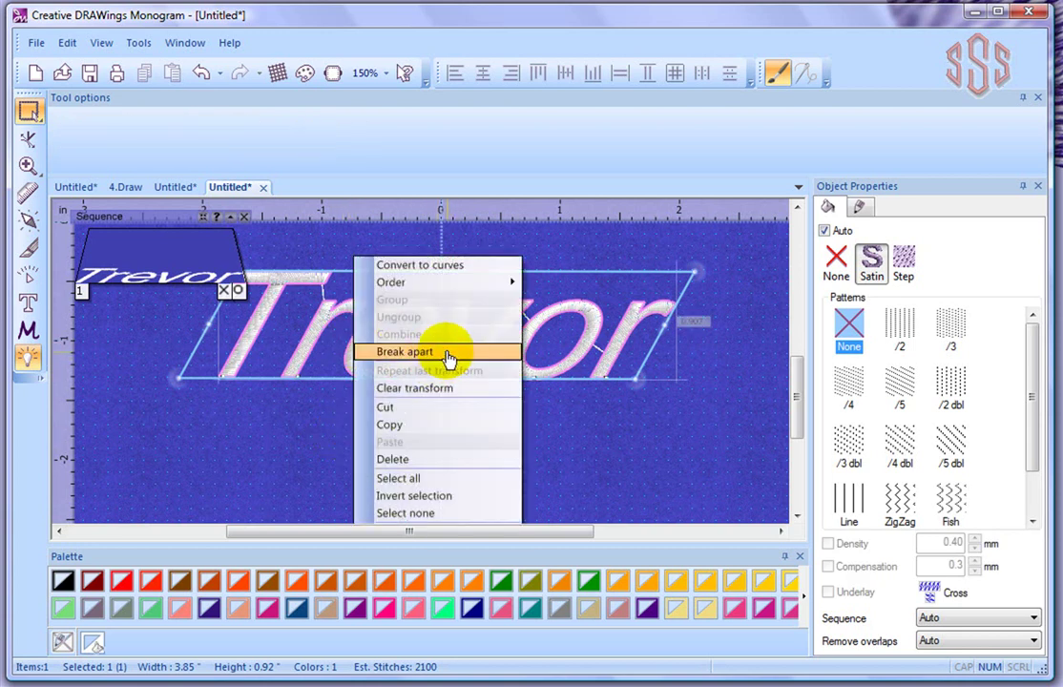
pyautogui.click(393, 357)
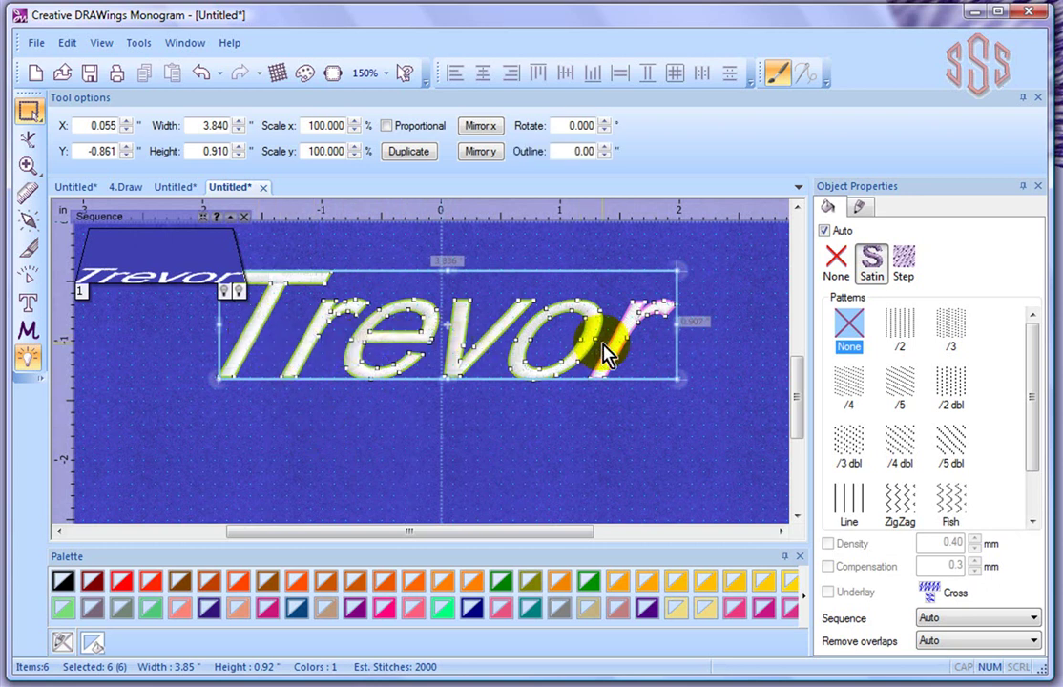
# Clear the selection, and select the third and fourth letters one at a time
pyautogui.click(164, 403)
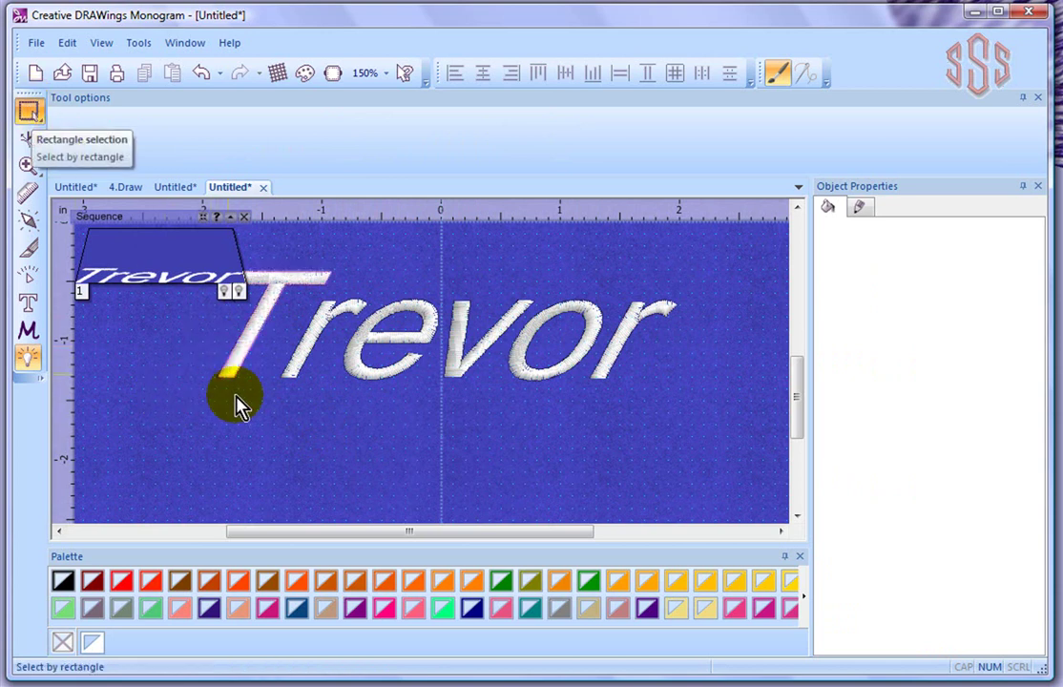
pyautogui.click(386, 380)
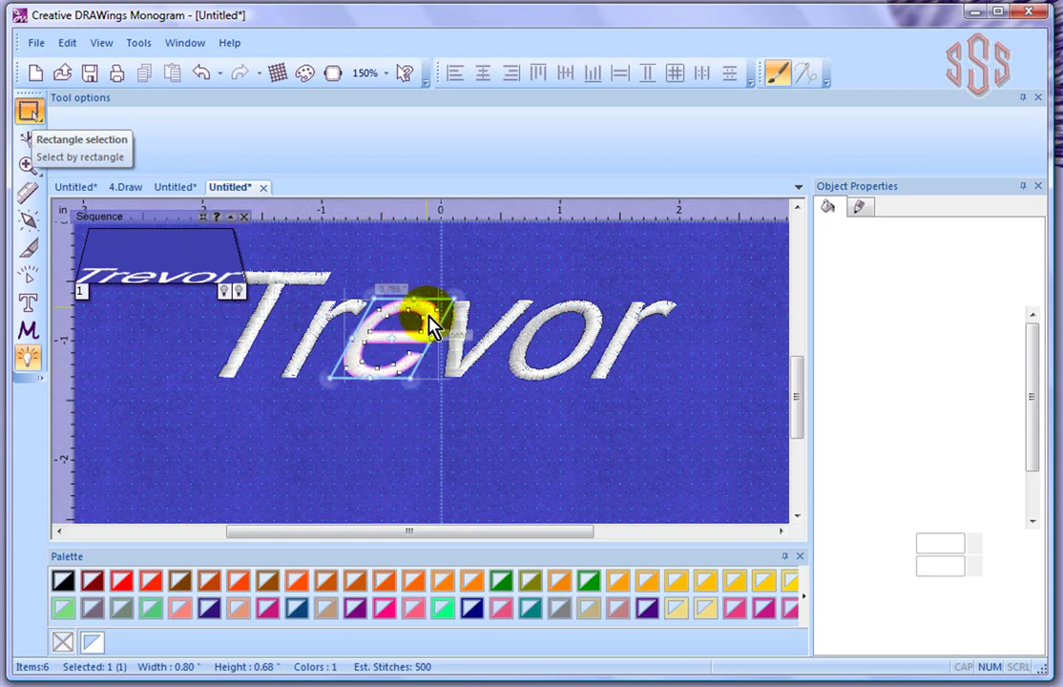
pyautogui.click(395, 321)
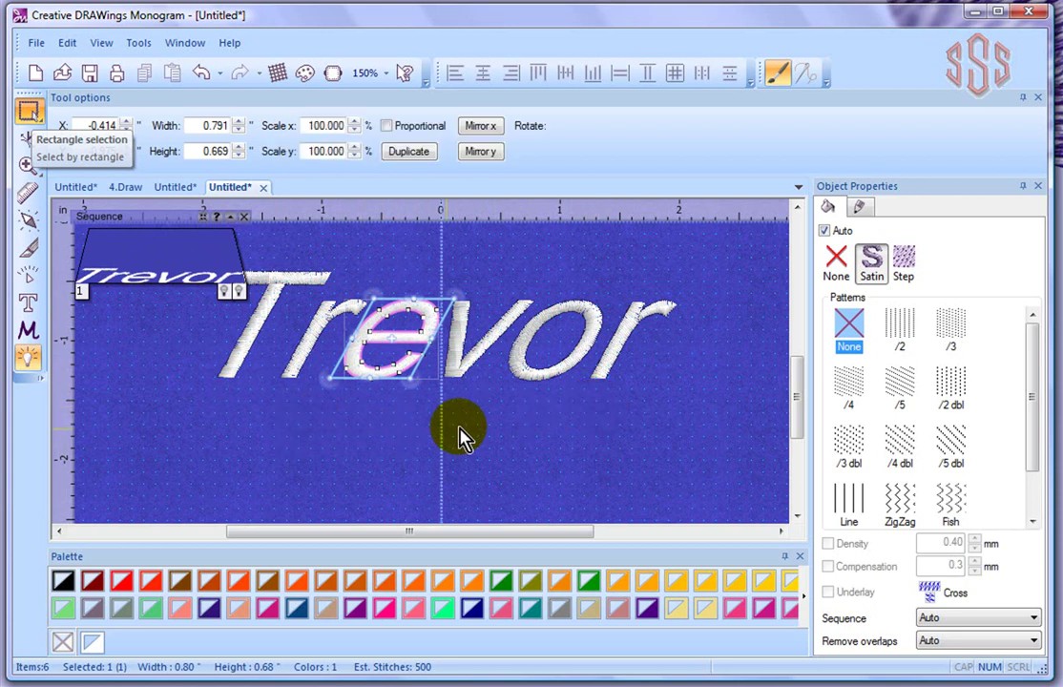
pyautogui.click(488, 352)
pyautogui.click(477, 336)
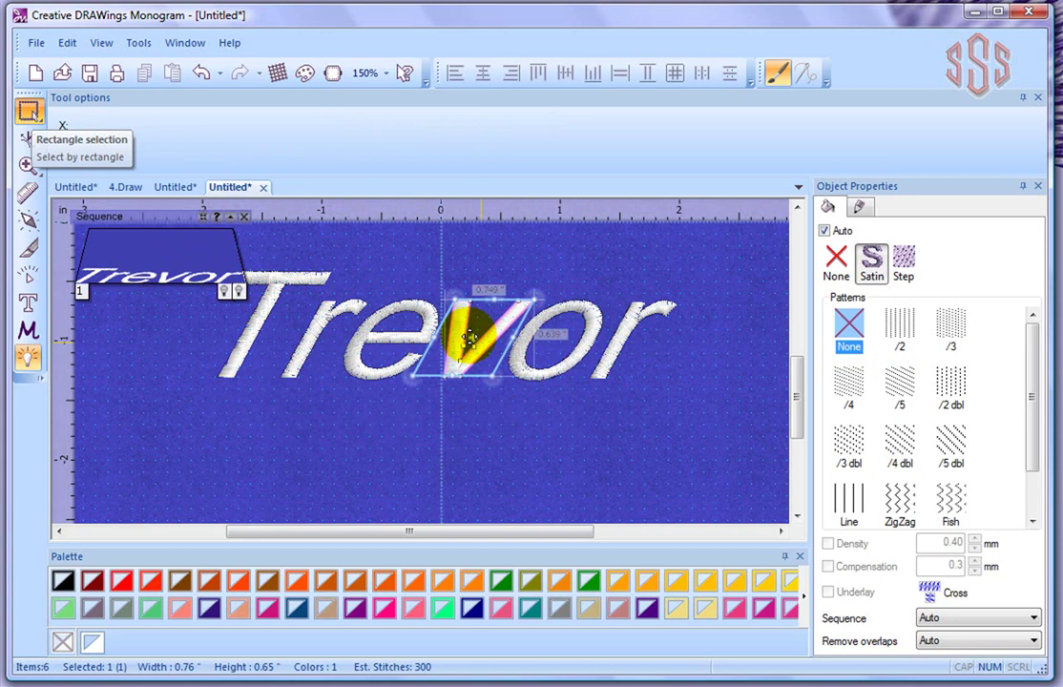
# Enlarge the first letter to about 2.675 by 2.501 inches, and move it to about X -0.898, Y 0.001
pyautogui.click(311, 329)
pyautogui.moveTo(308, 330); pyautogui.dragTo(247, 356)
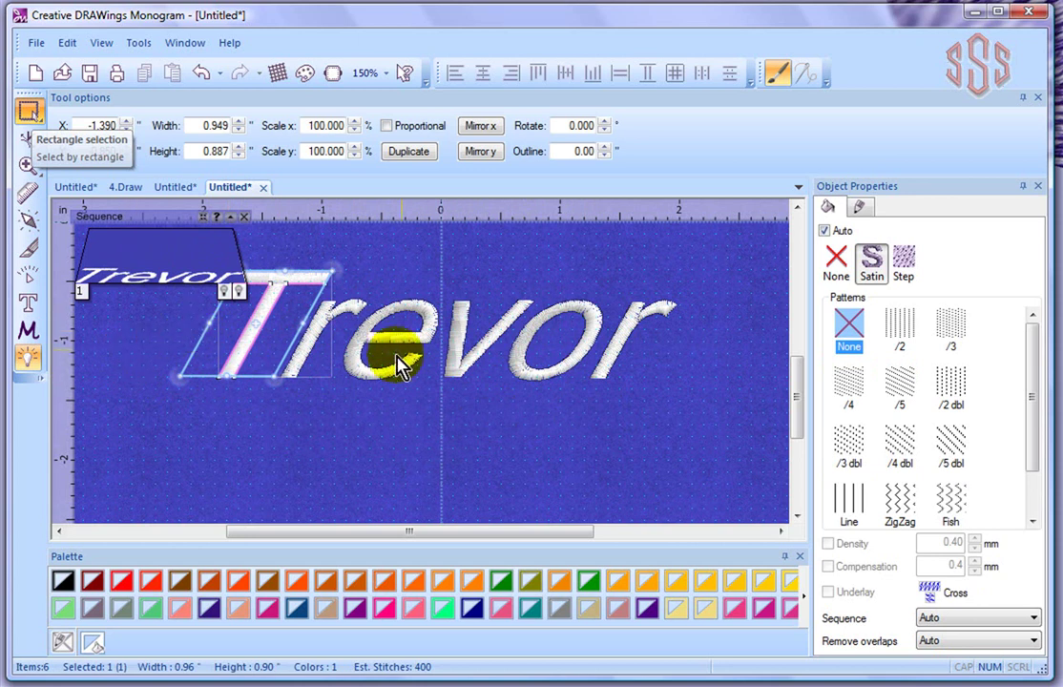
pyautogui.scroll(-3, 392, 445)
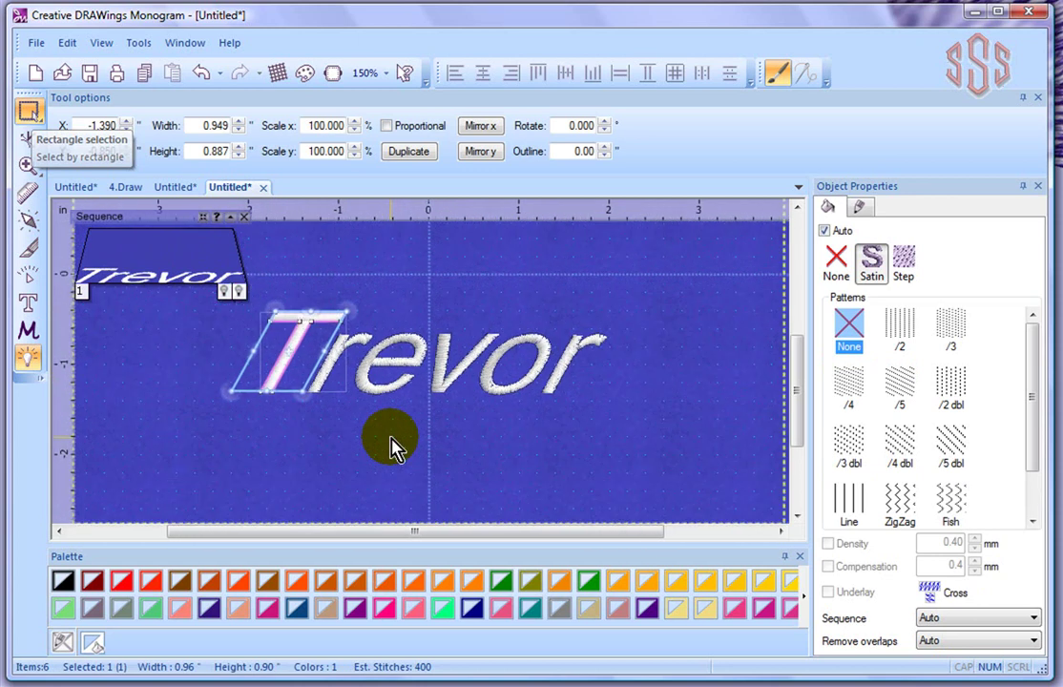
pyautogui.scroll(-1, 392, 445)
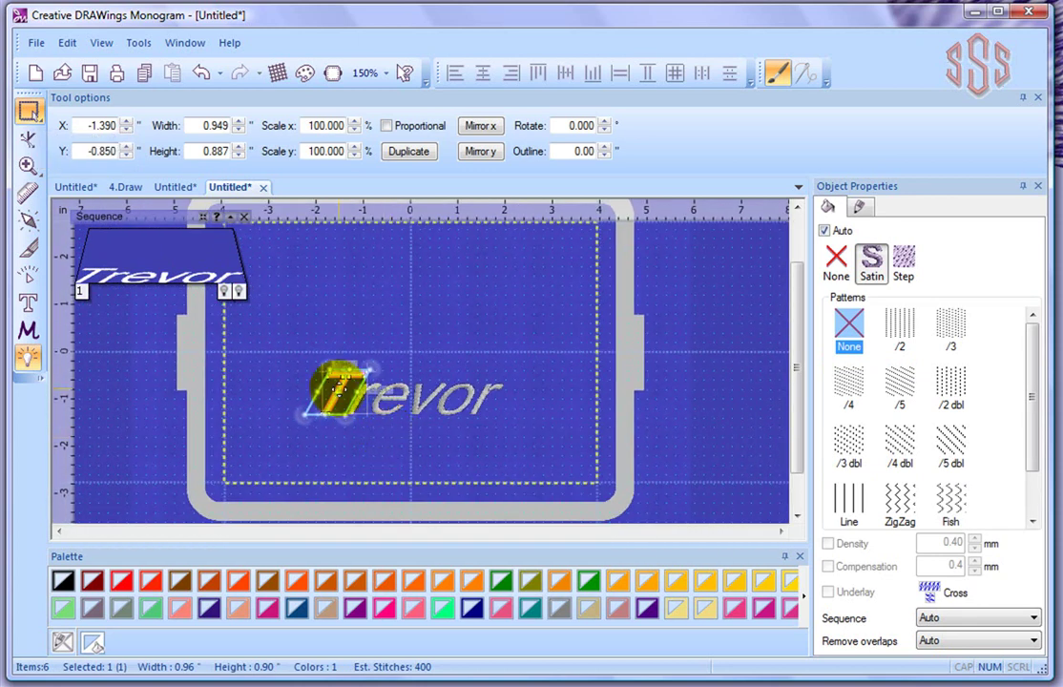
pyautogui.moveTo(330, 372); pyautogui.dragTo(280, 303)
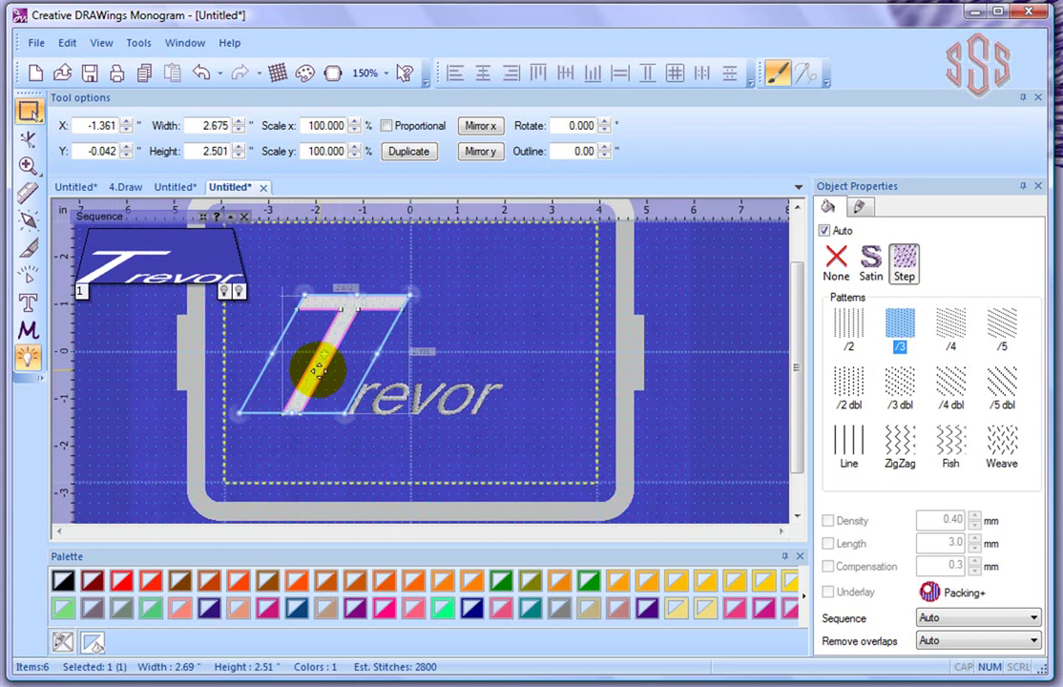
pyautogui.moveTo(318, 390)
pyautogui.mouseDown()
pyautogui.moveTo(332, 374)
pyautogui.moveTo(336, 393)
pyautogui.mouseUp()
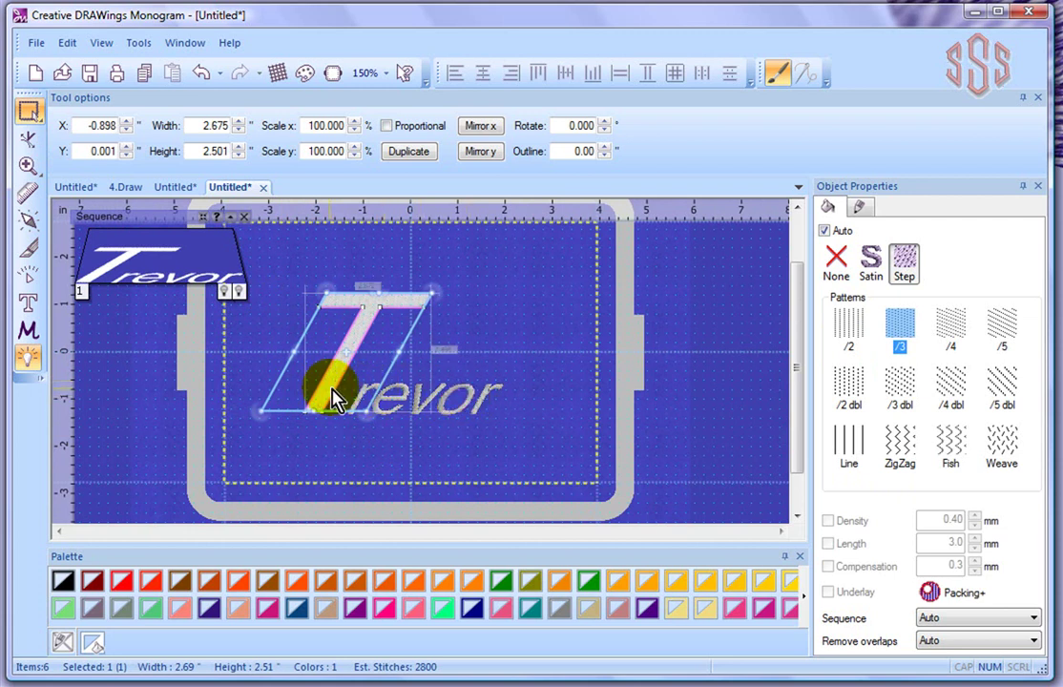
# Widen the foot of the first letter's stem by moving its two lower nodes outward, making the letter about 3.14 inches wide
pyautogui.click(29, 144)
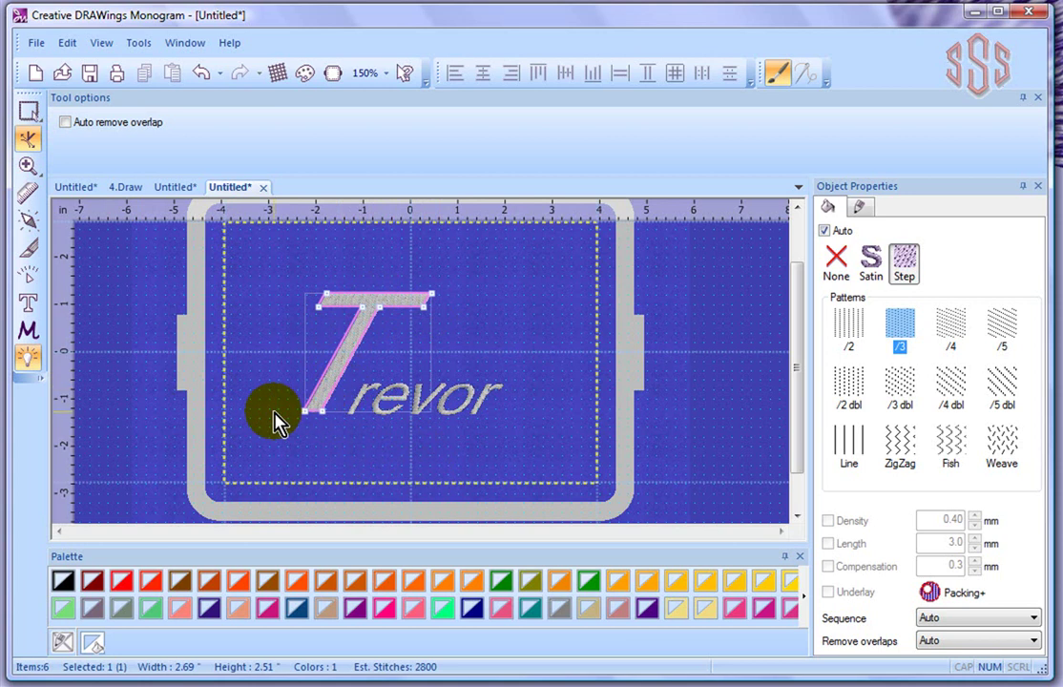
pyautogui.scroll(3, 246, 403)
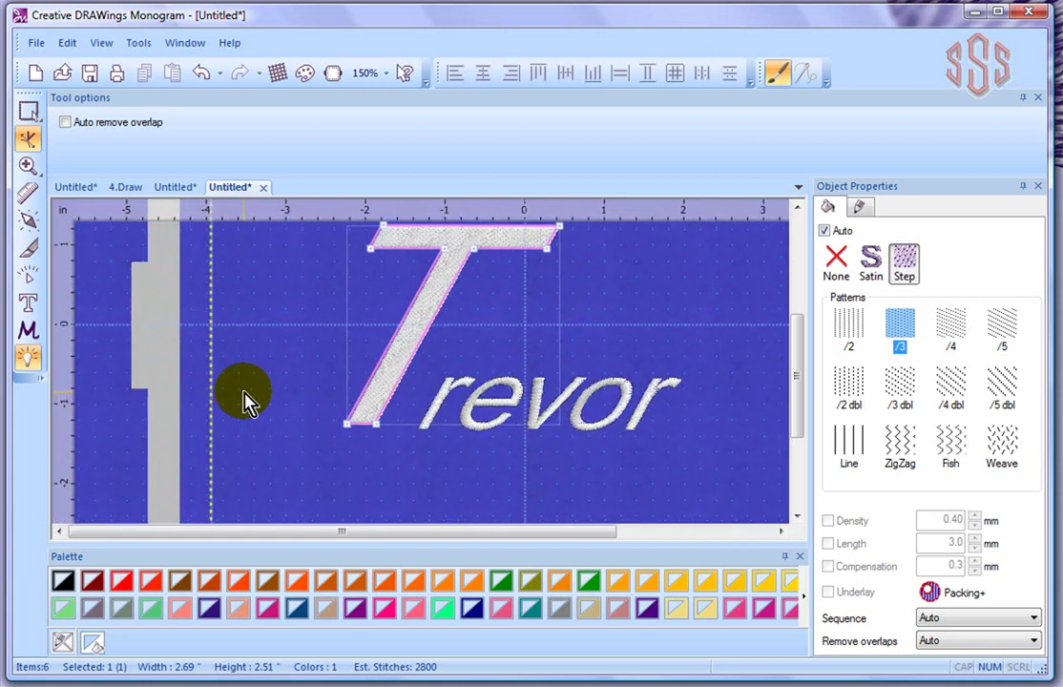
pyautogui.click(463, 263)
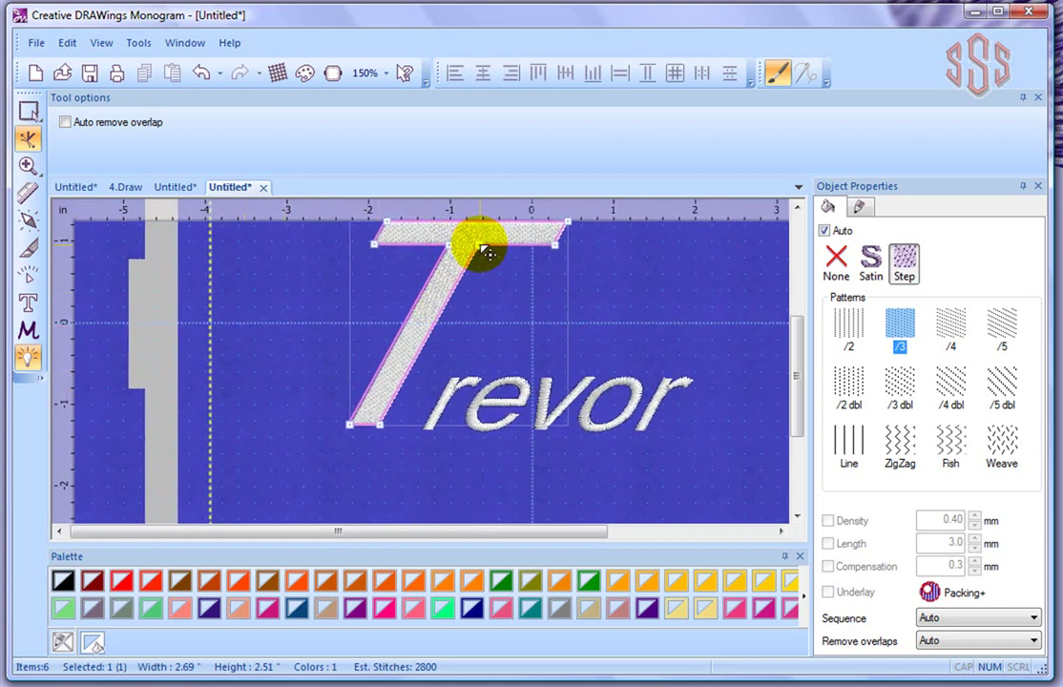
pyautogui.click(354, 426)
pyautogui.moveTo(356, 431); pyautogui.dragTo(314, 426)
pyautogui.moveTo(387, 431); pyautogui.dragTo(415, 430)
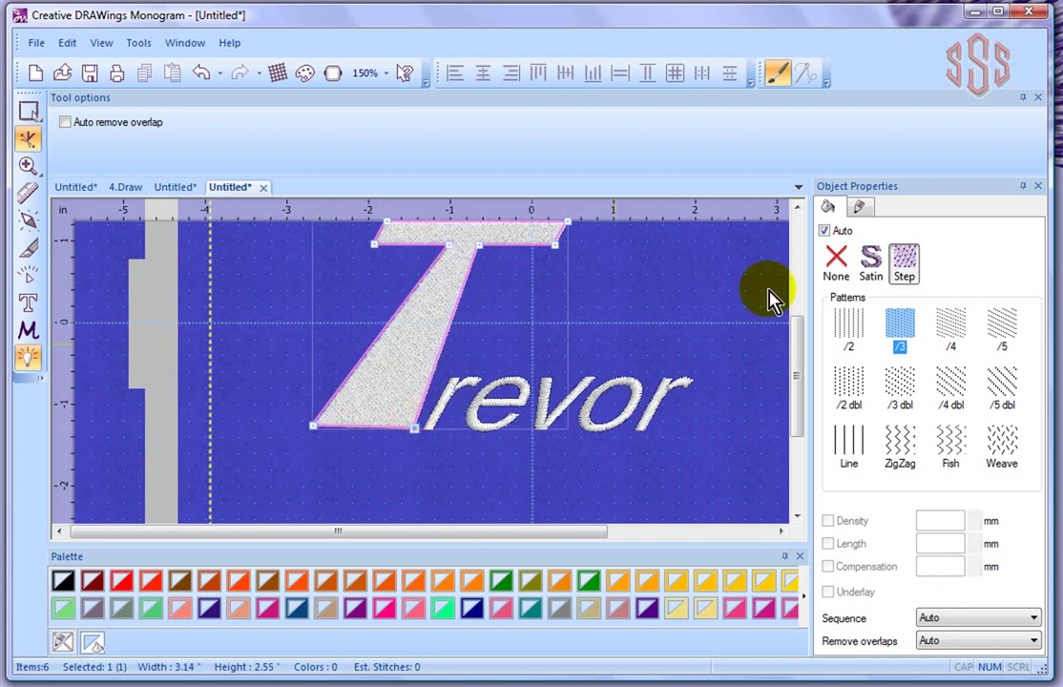
# Thicken the first letter's crossbar by moving its upper edge up and slightly right, making the letter about 2.92 inches high, and deselect it
pyautogui.click(794, 210)
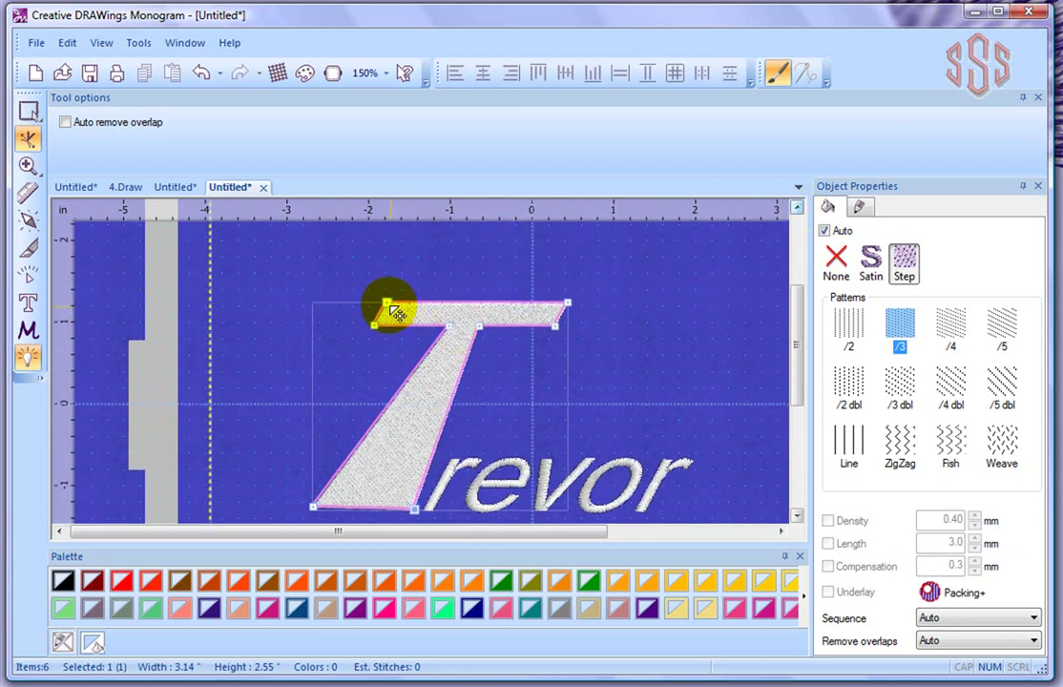
pyautogui.click(570, 305)
pyautogui.moveTo(570, 307); pyautogui.dragTo(587, 275)
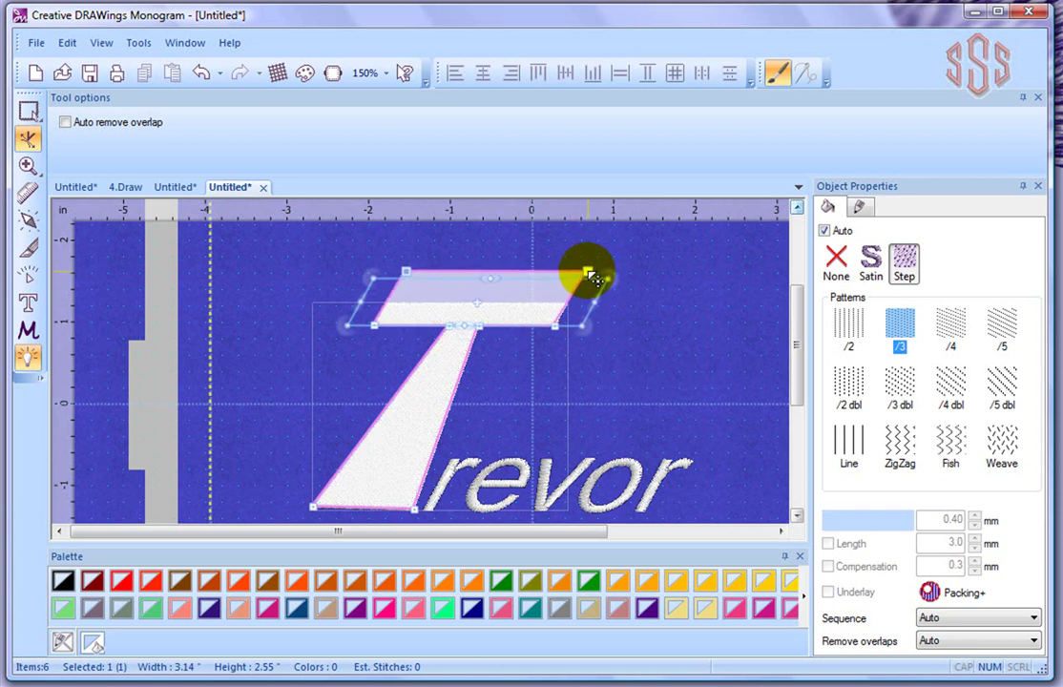
pyautogui.click(31, 112)
pyautogui.click(304, 241)
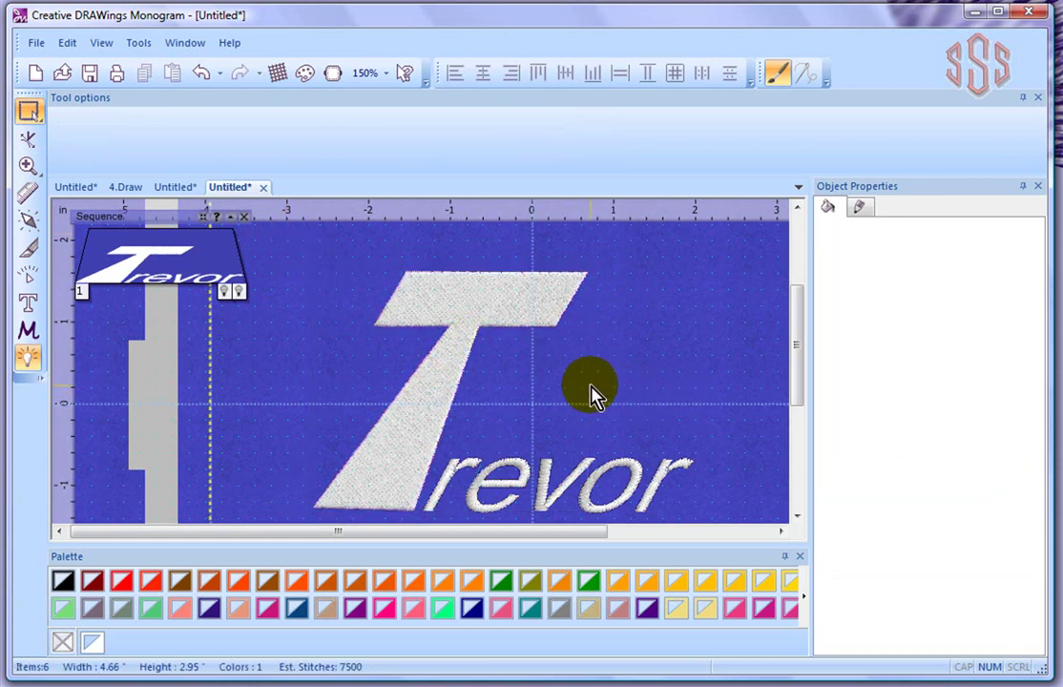
# Add a red outline to the first letter and set the outline stitch type to Satin serial
pyautogui.scroll(-3, 584, 387)
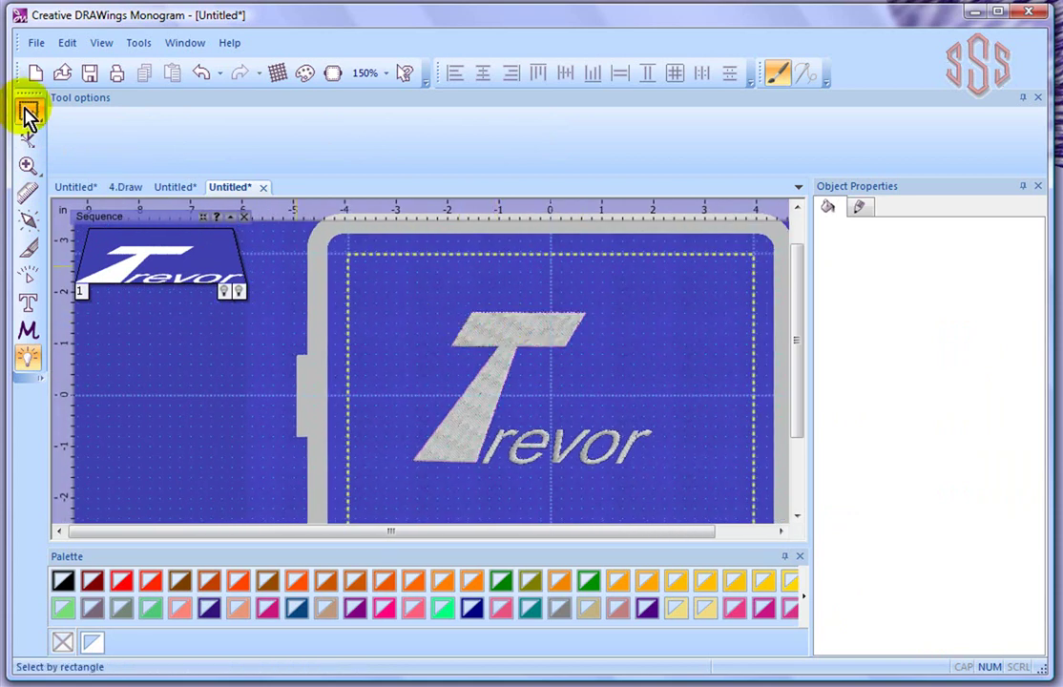
pyautogui.click(498, 338)
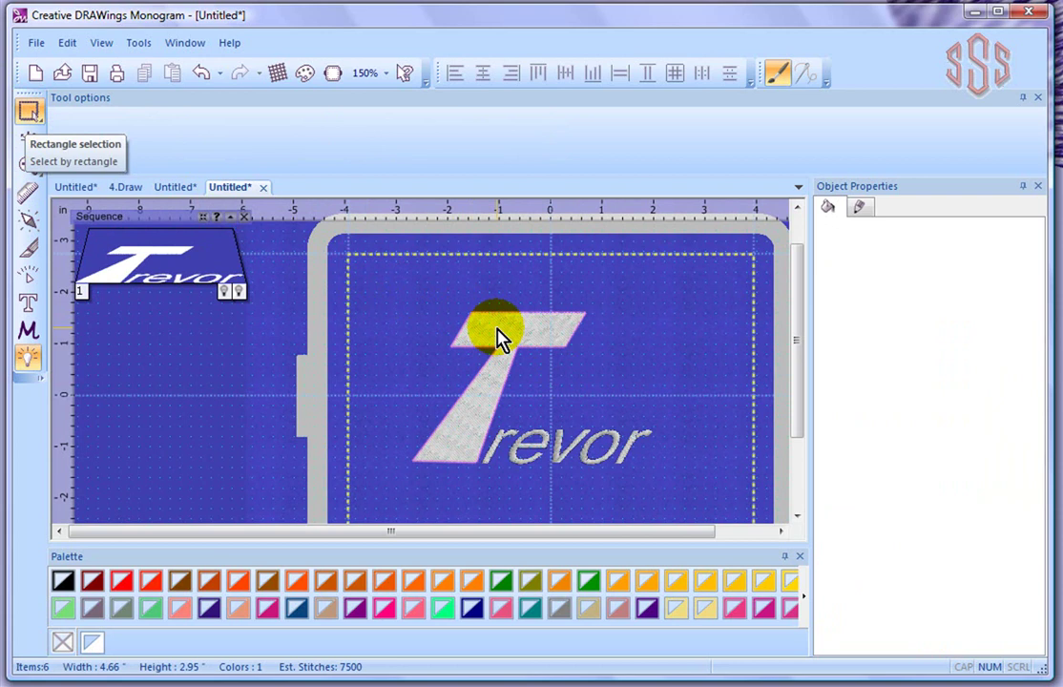
pyautogui.click(499, 339)
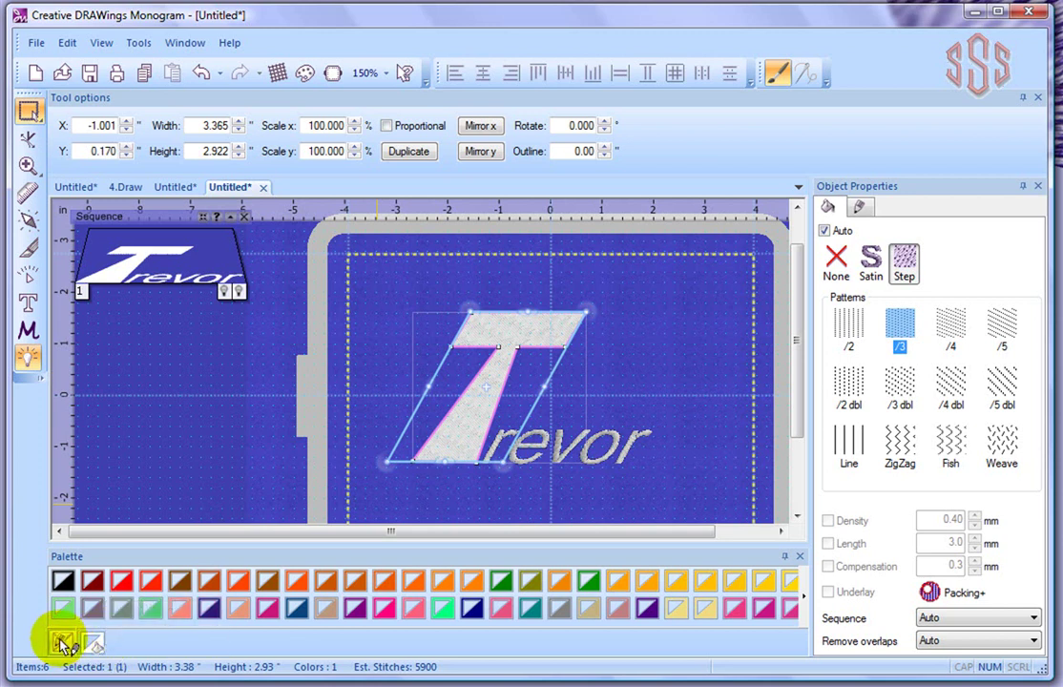
pyautogui.rightClick(124, 582)
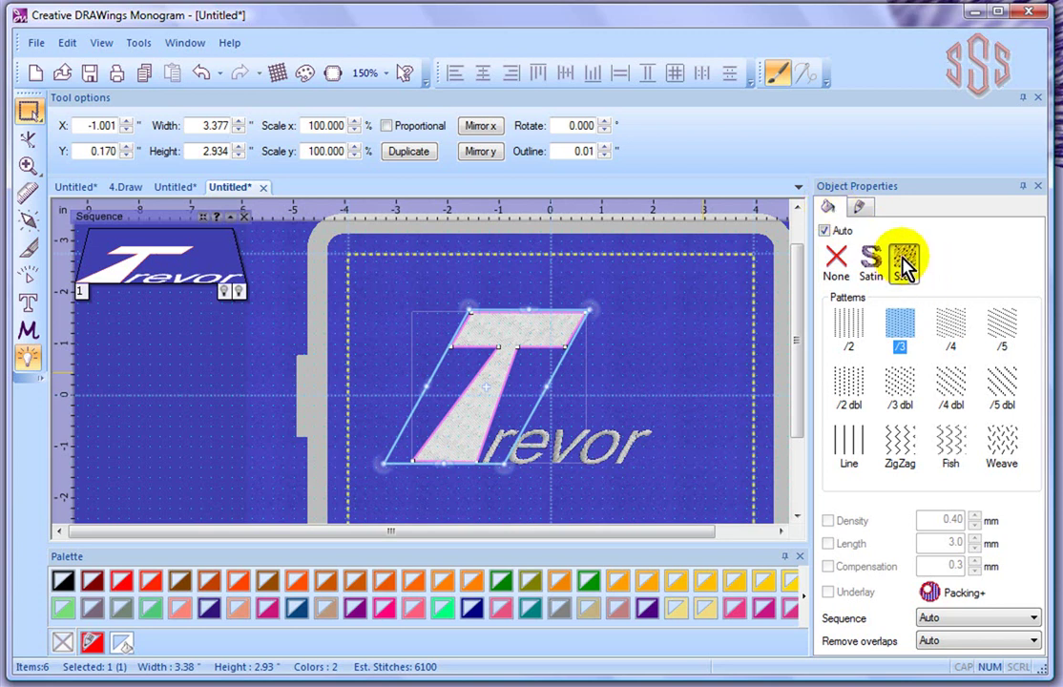
pyautogui.click(862, 210)
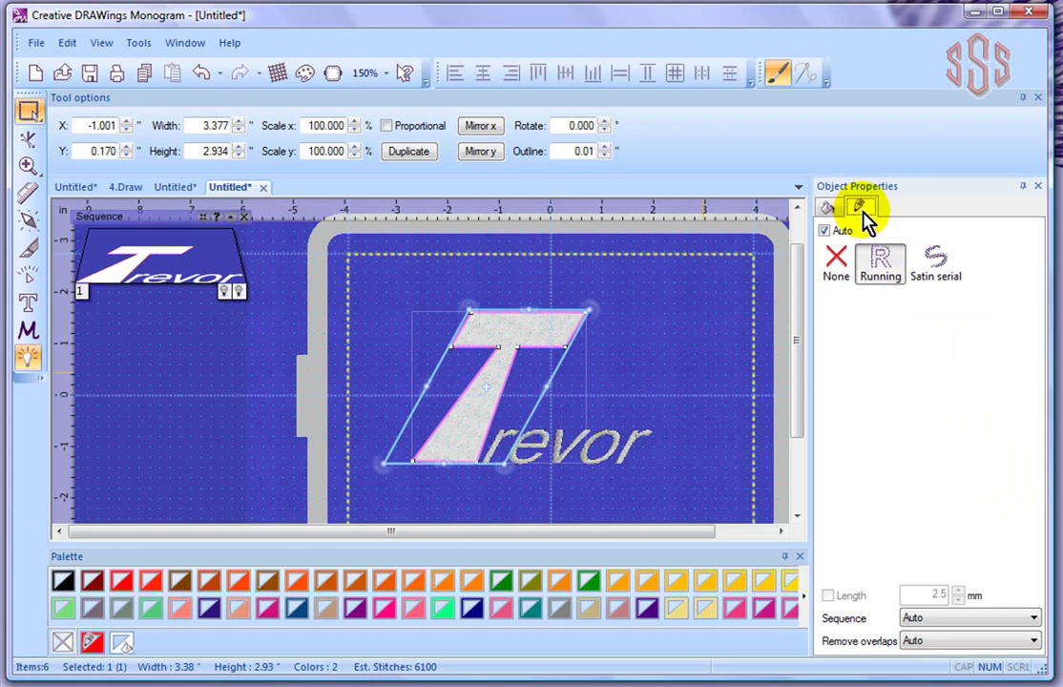
pyautogui.click(880, 266)
pyautogui.click(937, 265)
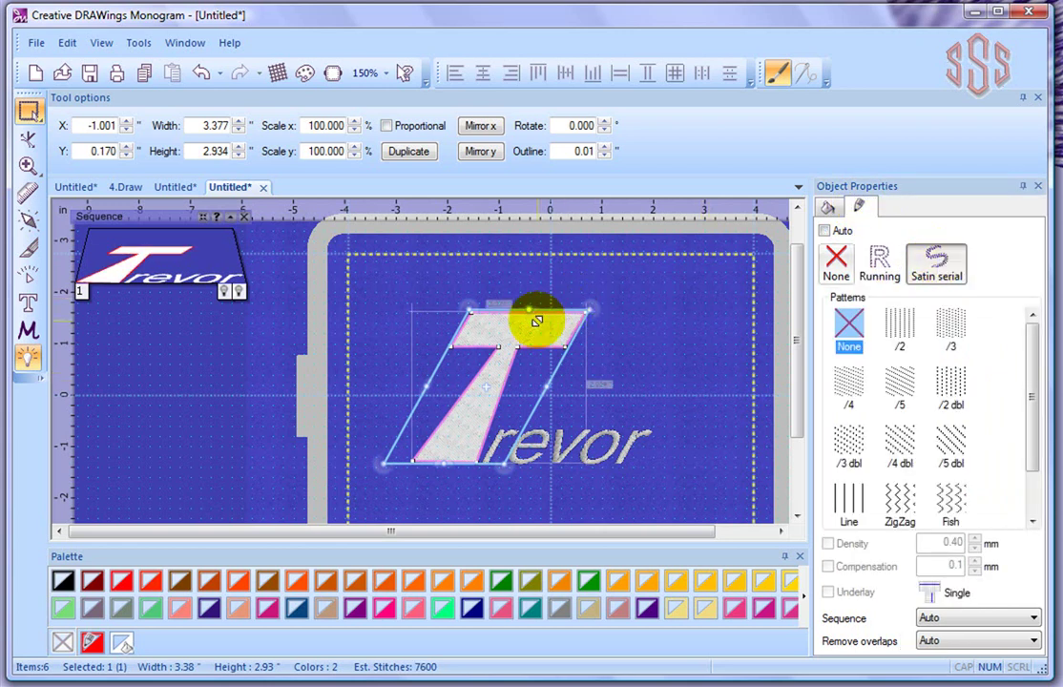
# Set the first letter's outline width to 0.1 inch, and deselect the letter to view the border
pyautogui.scroll(2, 540, 321)
pyautogui.scroll(3, 540, 321)
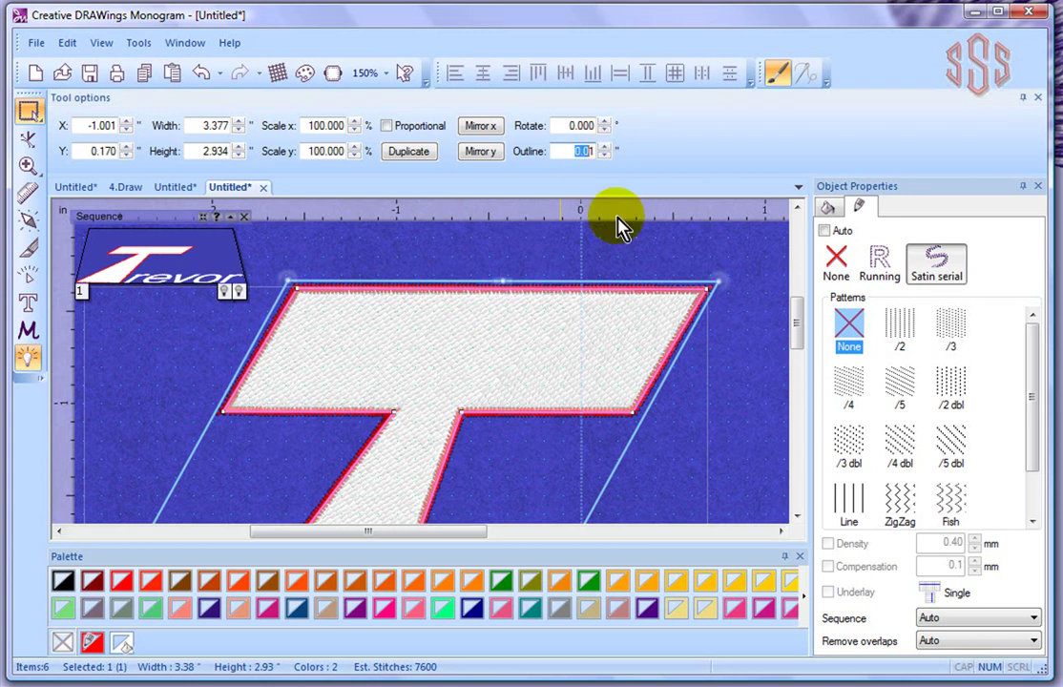
pyautogui.doubleClick(561, 153)
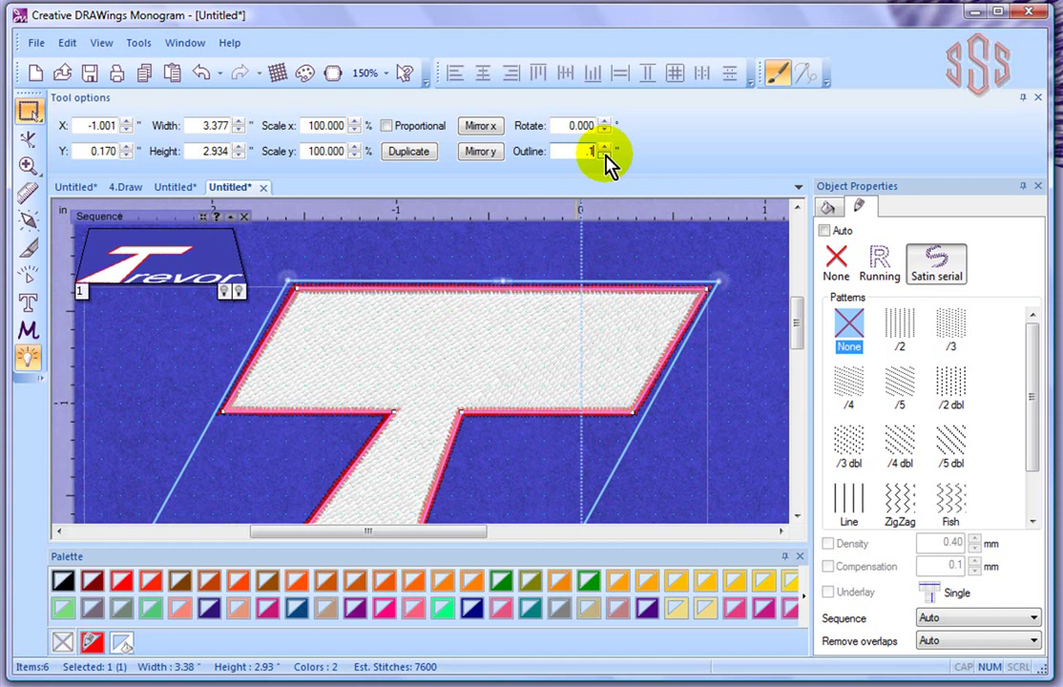
pyautogui.write('.1')
pyautogui.press('Tab')
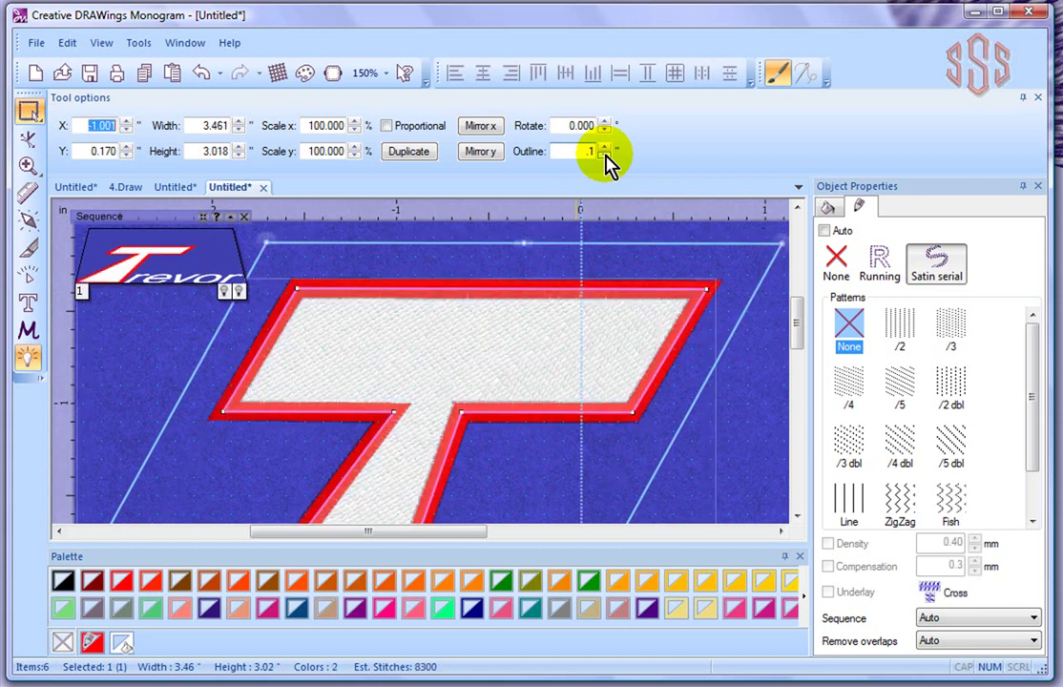
pyautogui.click(138, 386)
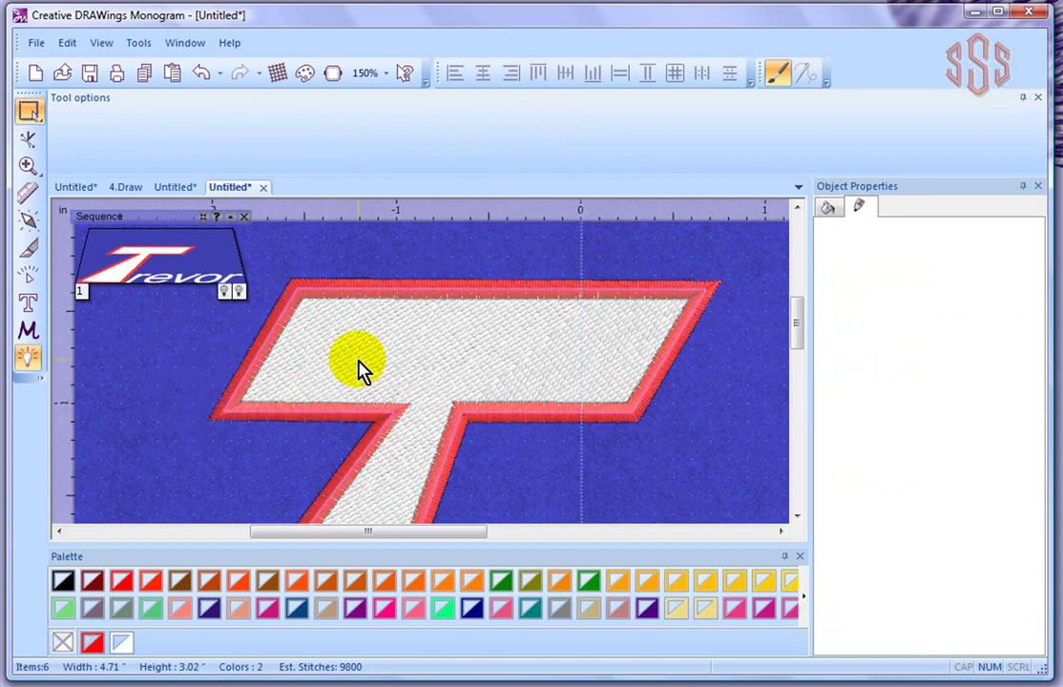
pyautogui.scroll(-1, 361, 371)
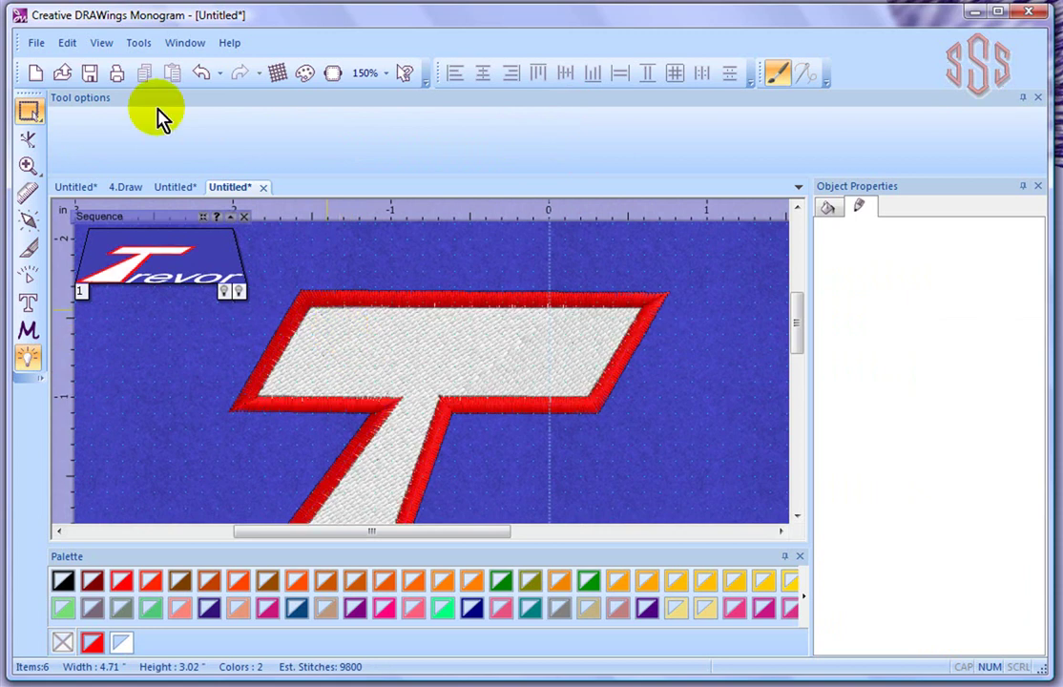
# Change the program's measurement system to Metric
pyautogui.click(139, 50)
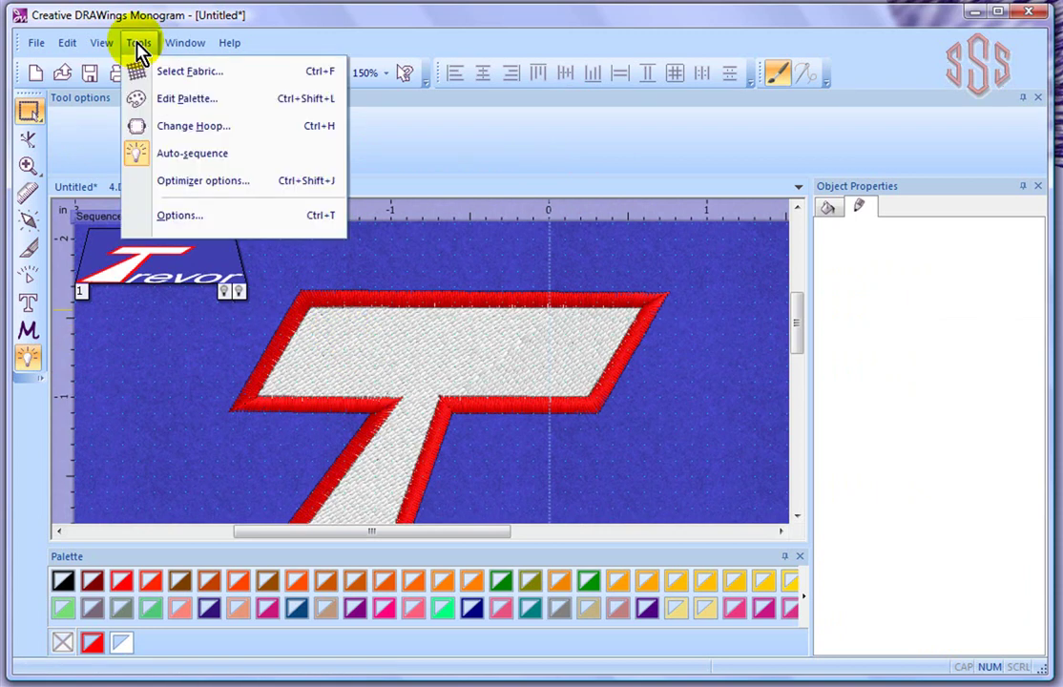
pyautogui.click(194, 226)
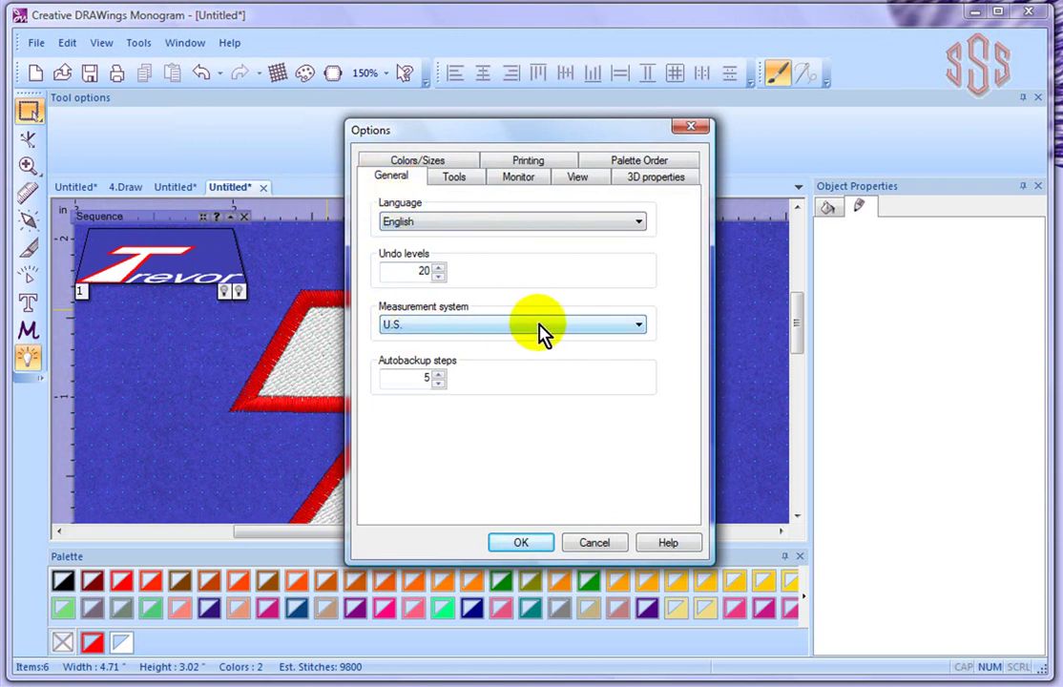
pyautogui.click(398, 326)
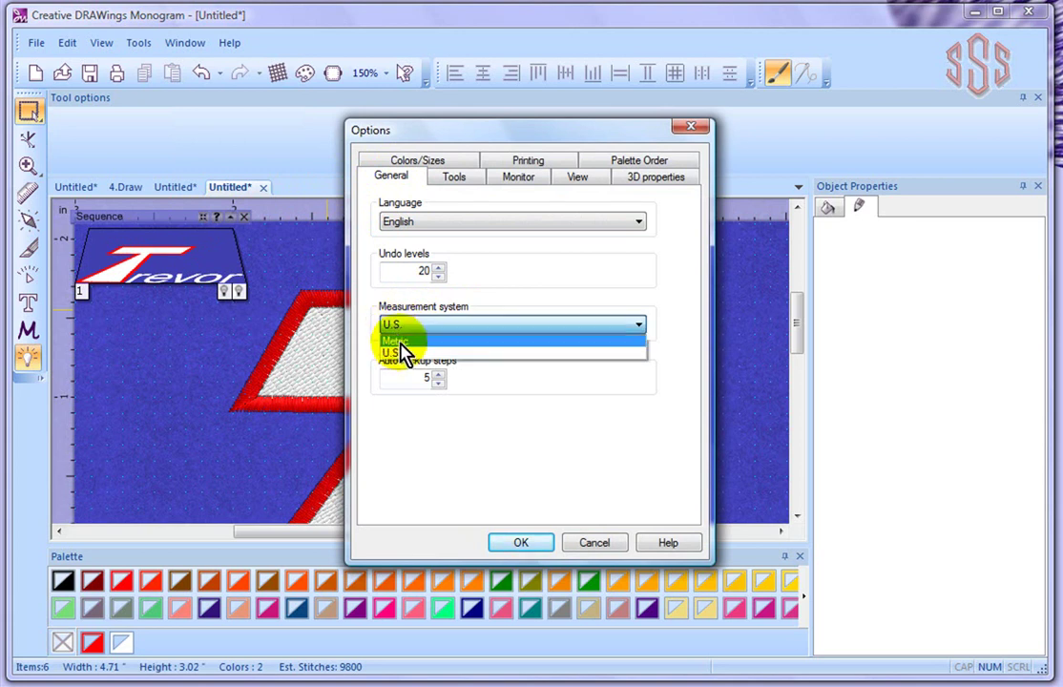
pyautogui.click(399, 341)
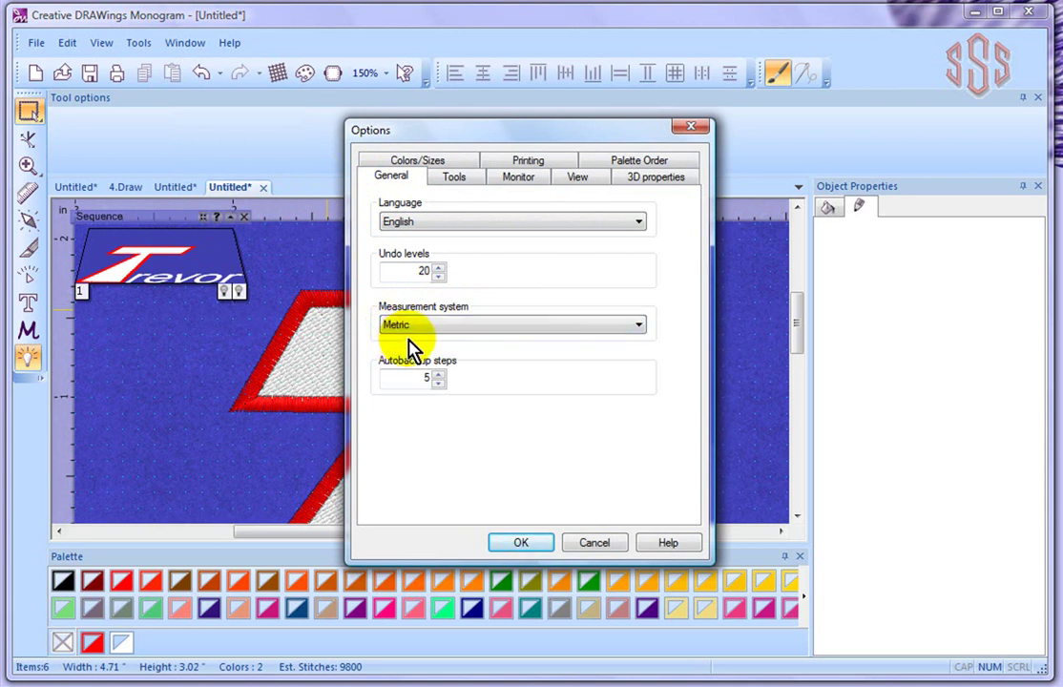
pyautogui.click(522, 543)
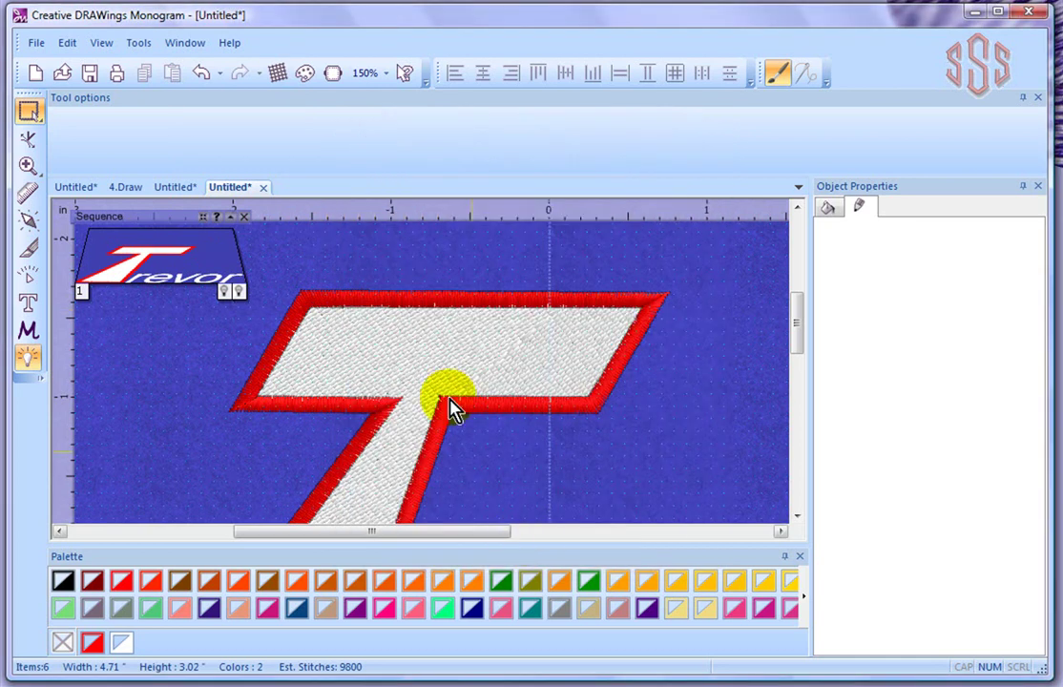
# Check the first letter's outline width in metric units, then clear the selection and view the lettering
pyautogui.click(439, 304)
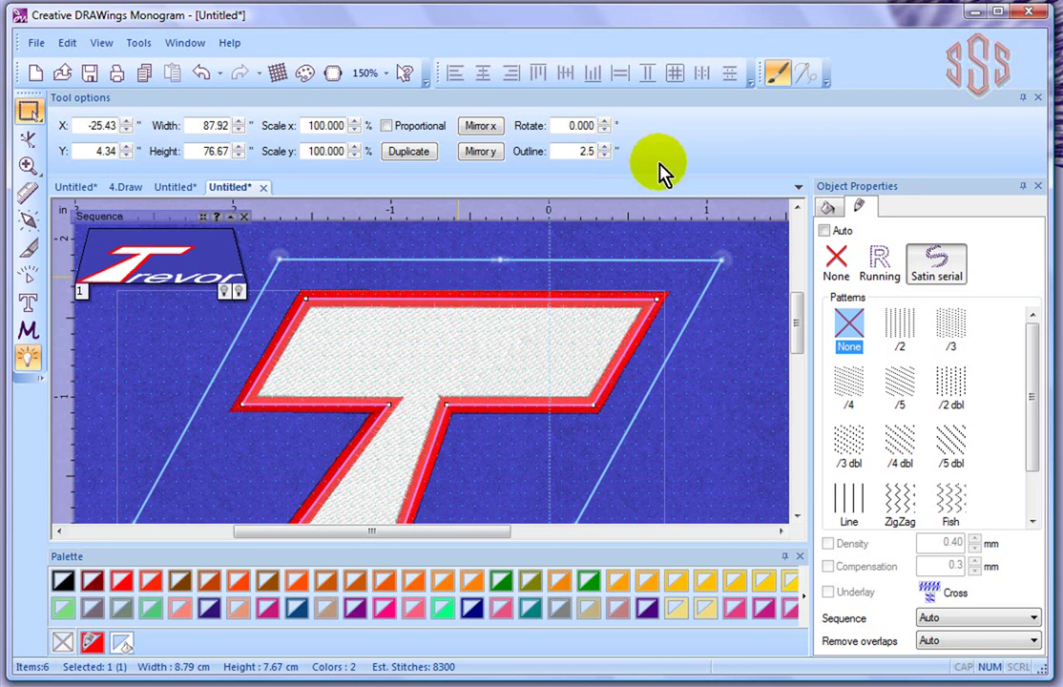
pyautogui.click(756, 296)
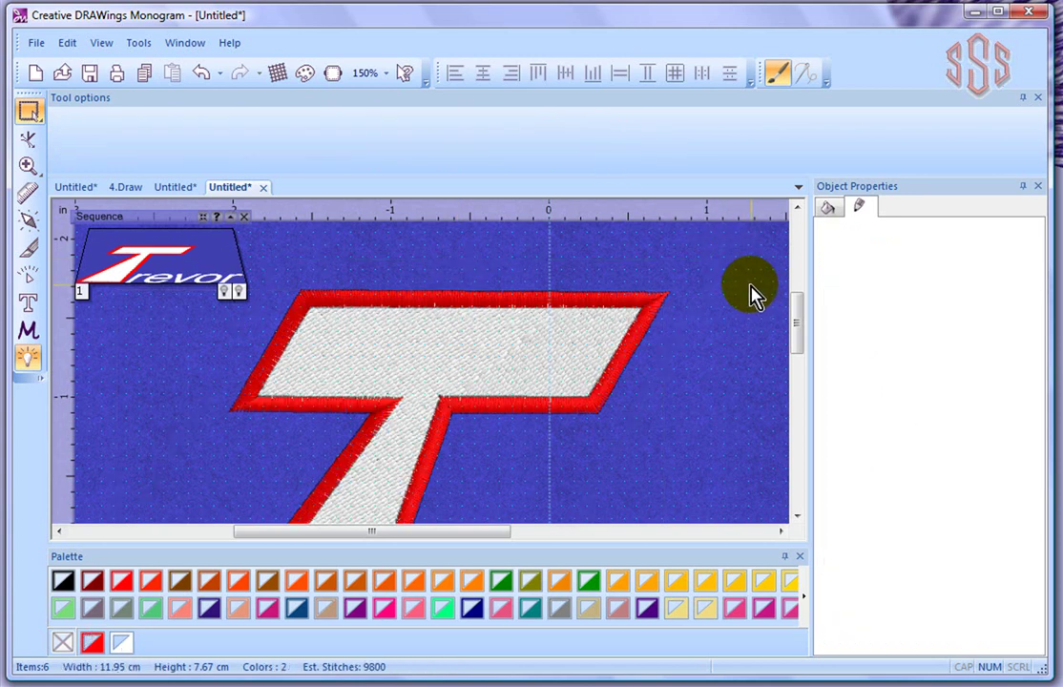
pyautogui.scroll(-5, 743, 303)
pyautogui.scroll(-1, 742, 304)
pyautogui.scroll(-1, 743, 303)
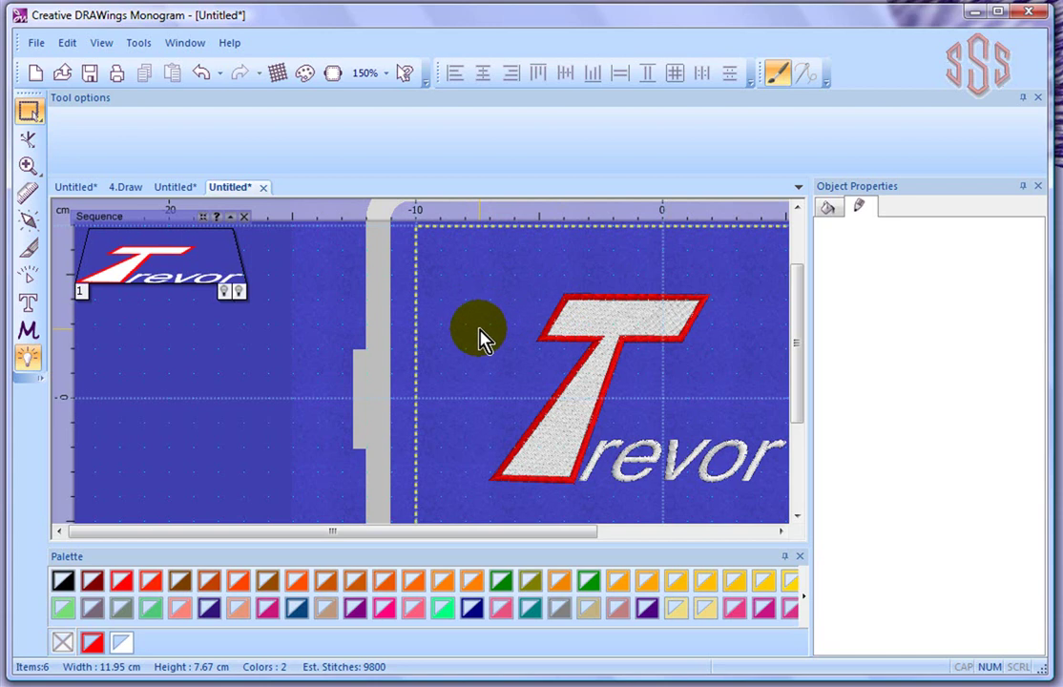
# Preview the /4 dbl, Weave, /5 and /2 step fill patterns on the first letter, and apply the /3 pattern
pyautogui.click(27, 226)
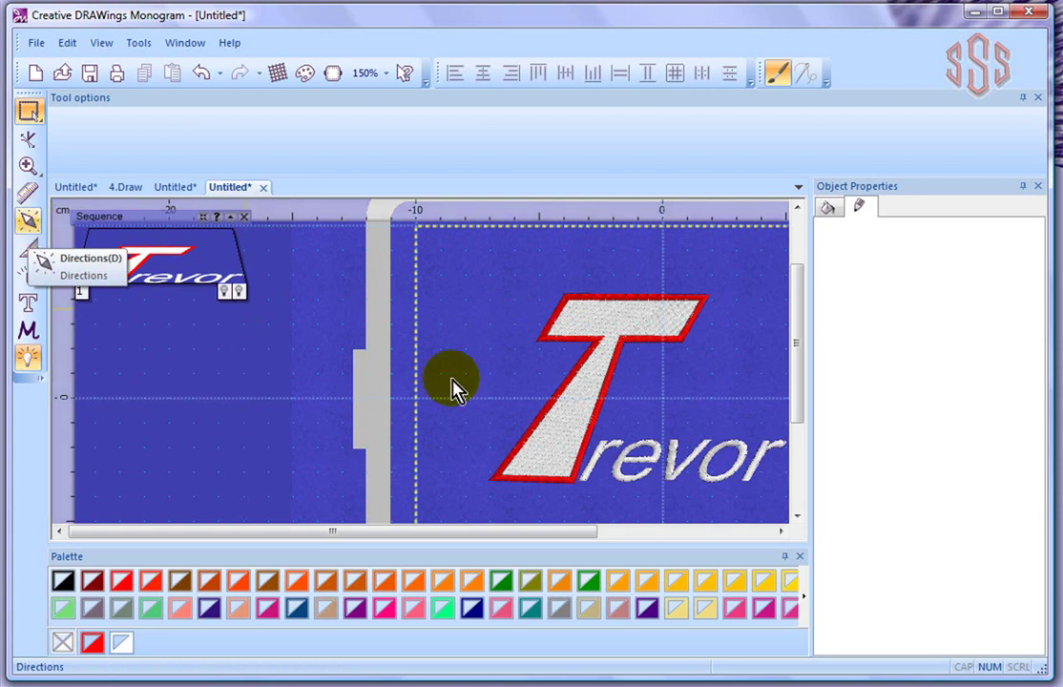
pyautogui.click(618, 323)
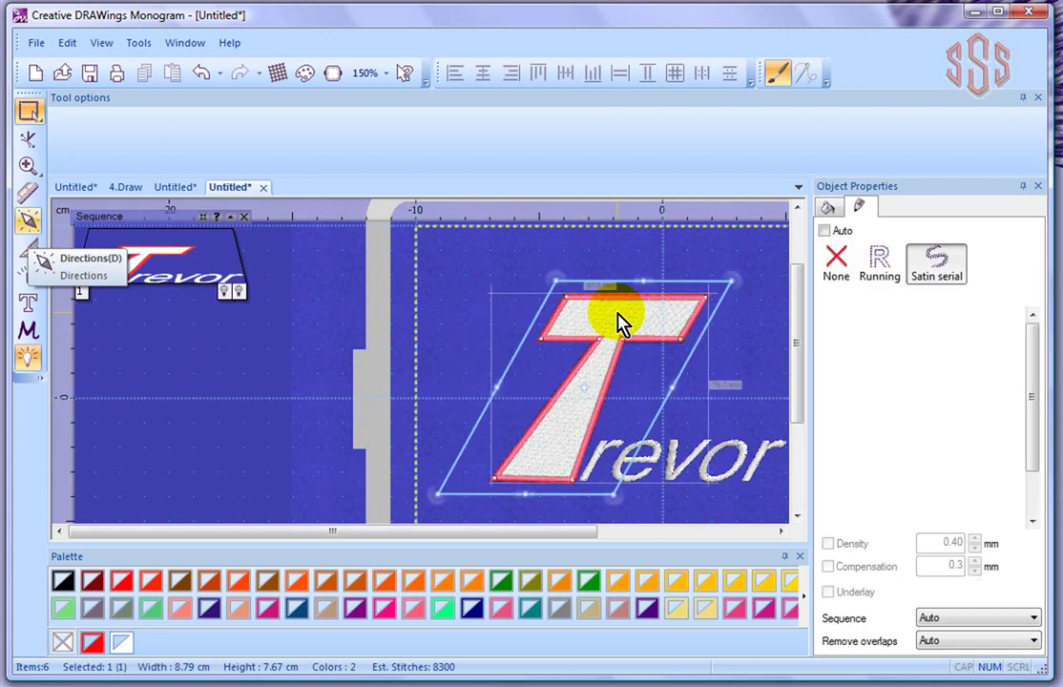
pyautogui.scroll(5, 618, 325)
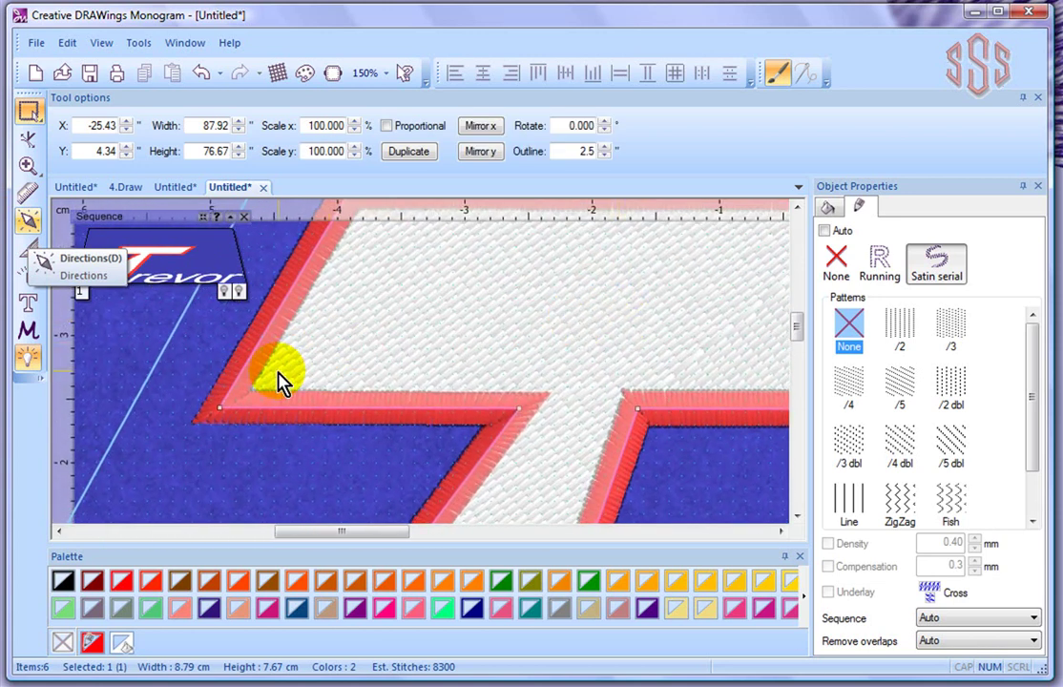
pyautogui.click(828, 209)
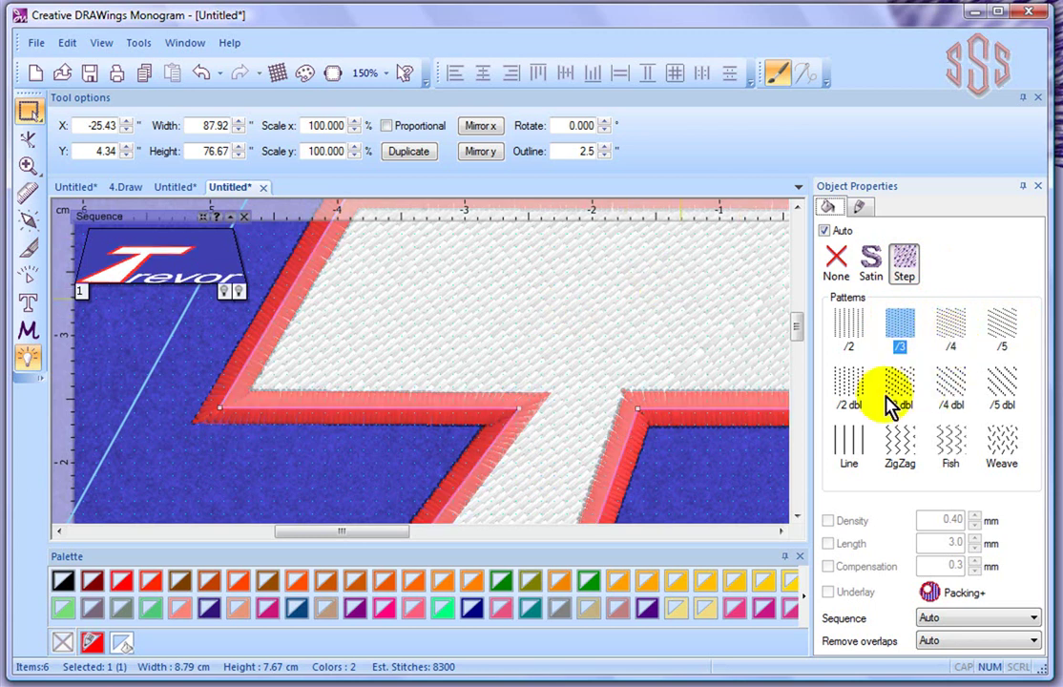
pyautogui.click(954, 385)
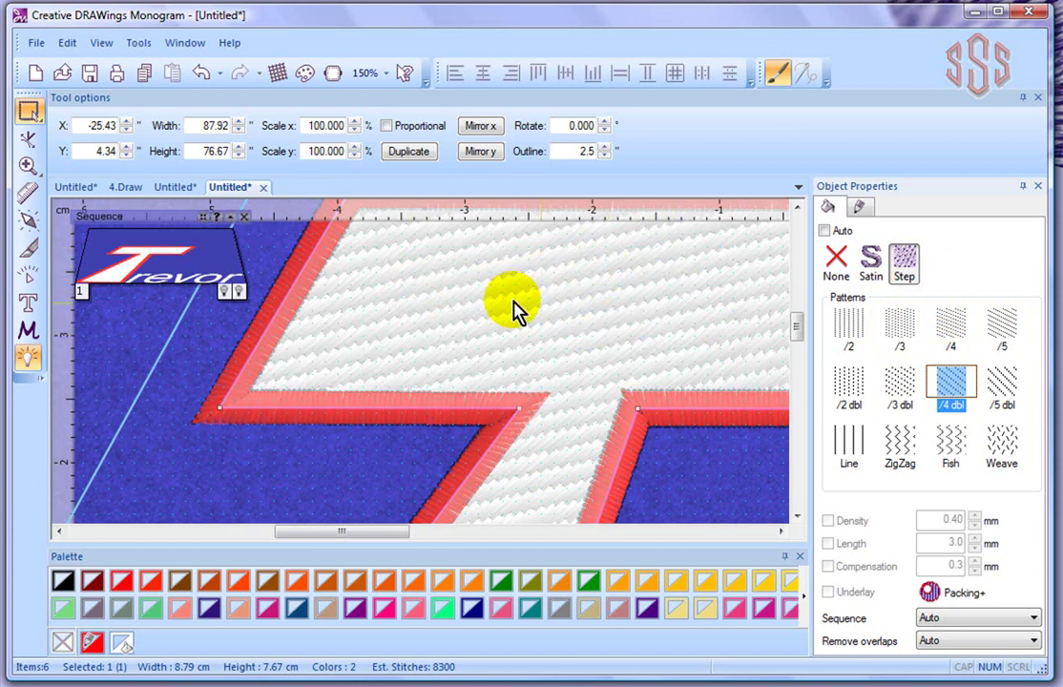
pyautogui.click(1000, 447)
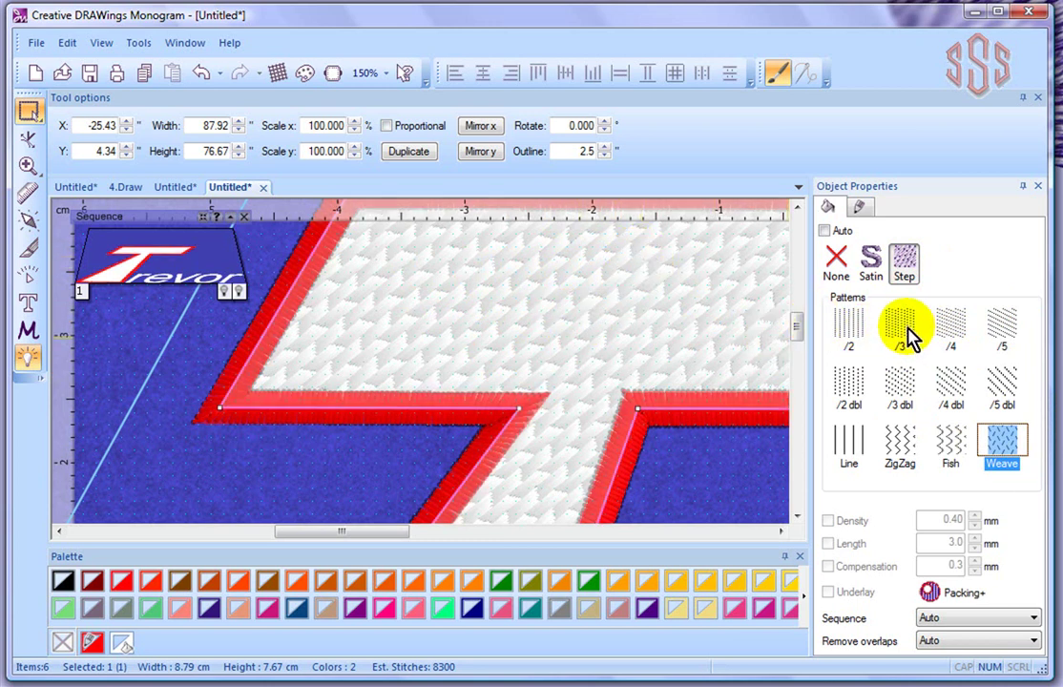
pyautogui.click(1005, 330)
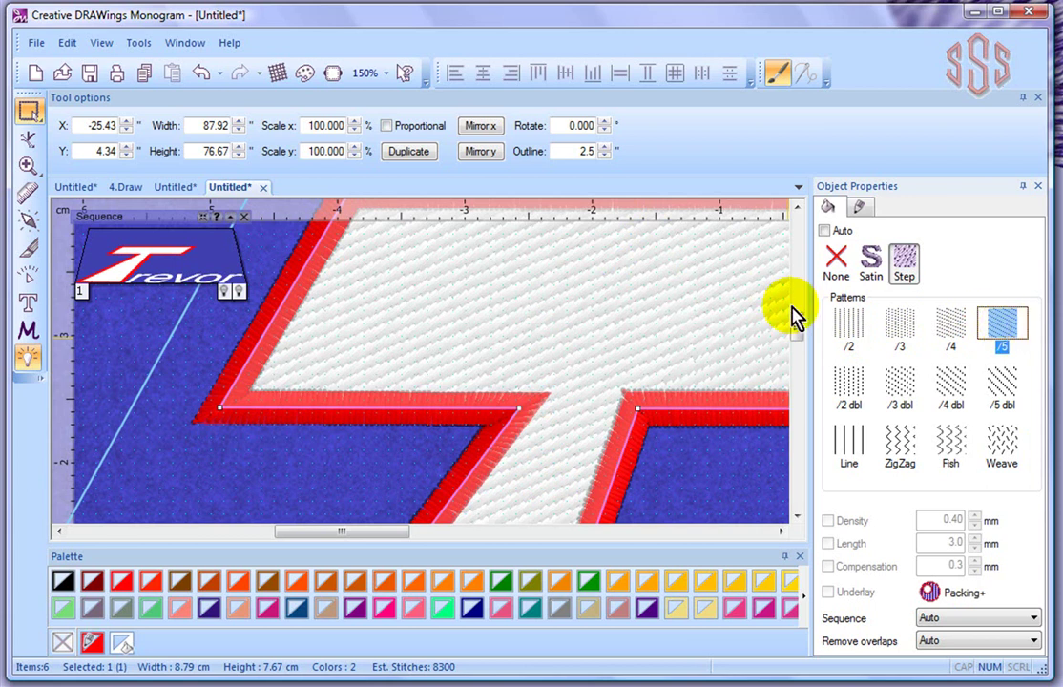
pyautogui.click(849, 327)
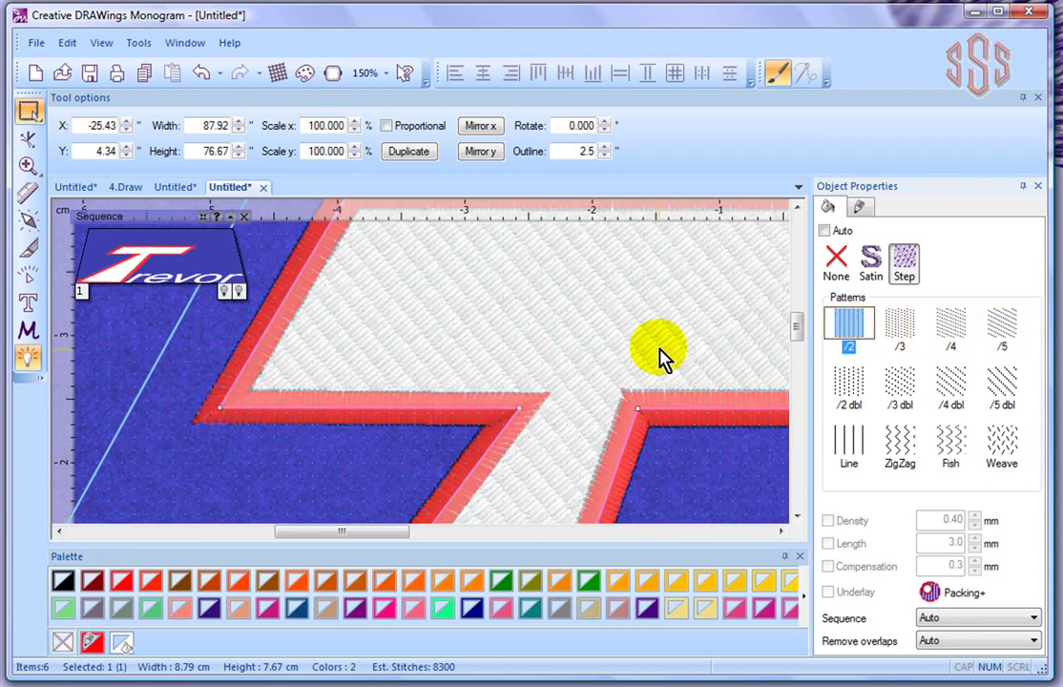
pyautogui.click(903, 327)
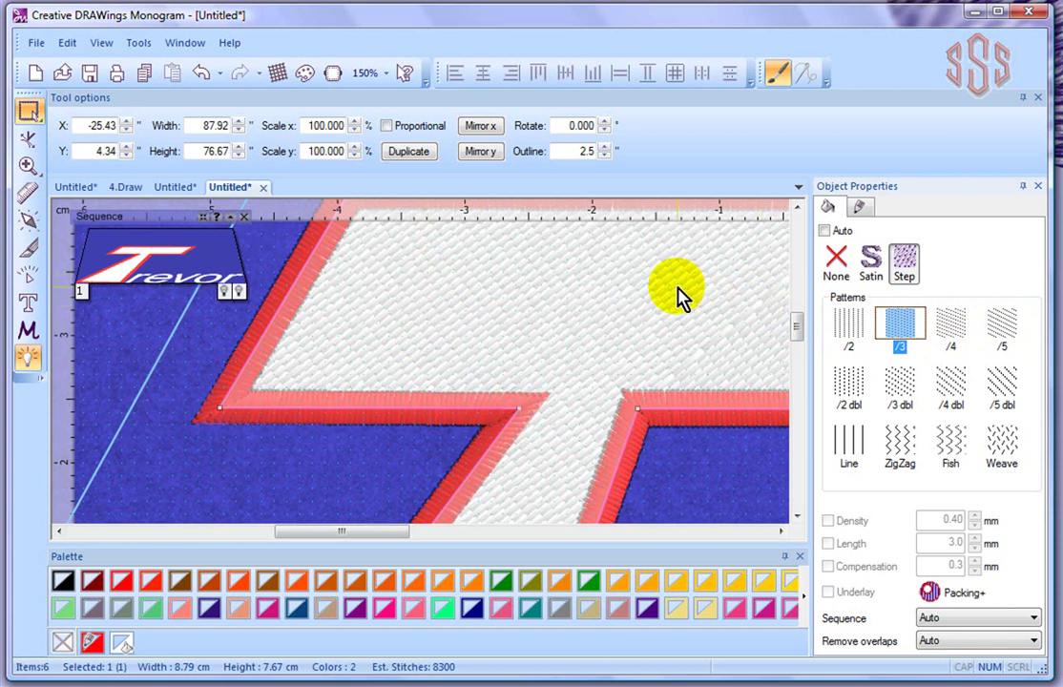
# Draw a diagonal stitch-direction line across the first letter's crossbar, sloping down from its top edge at about 45 degrees
pyautogui.scroll(-3, 677, 297)
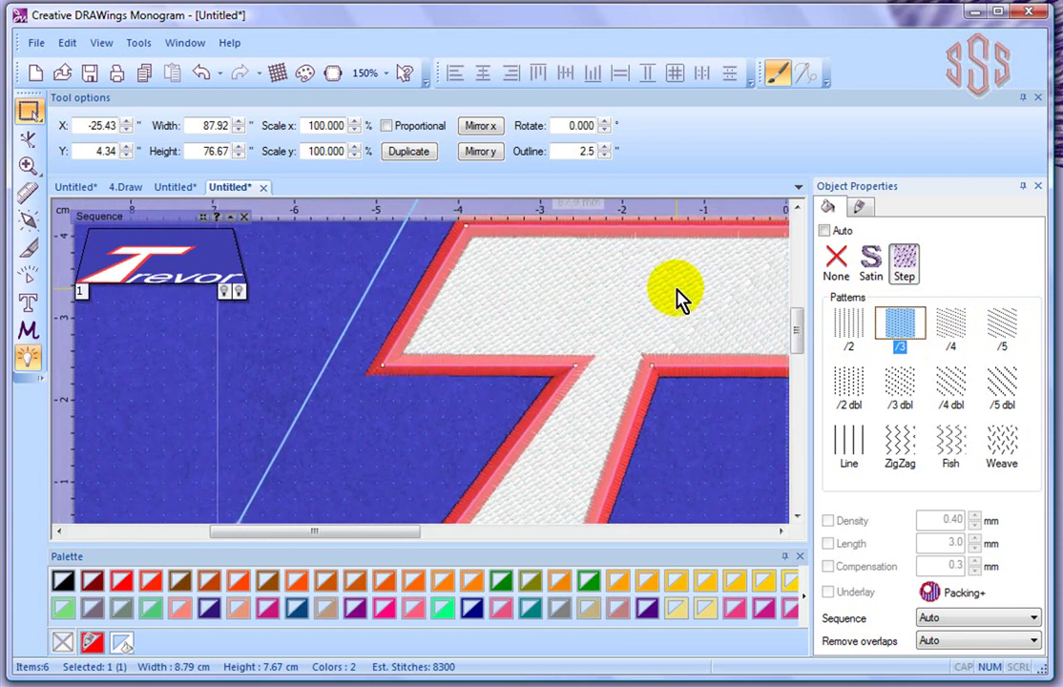
pyautogui.click(781, 531)
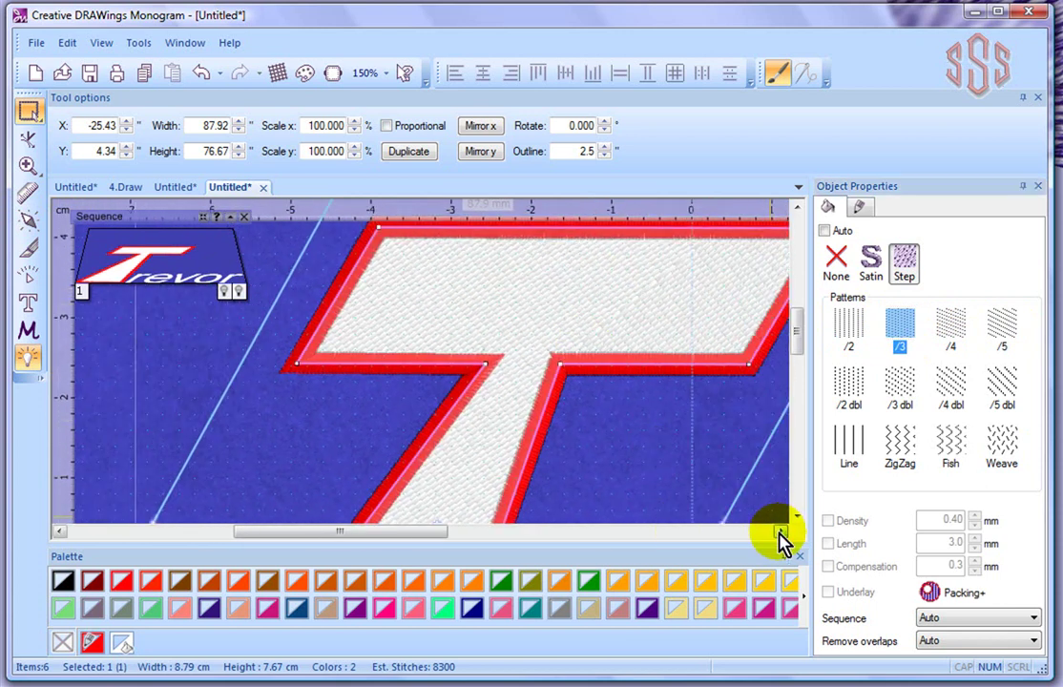
pyautogui.click(29, 225)
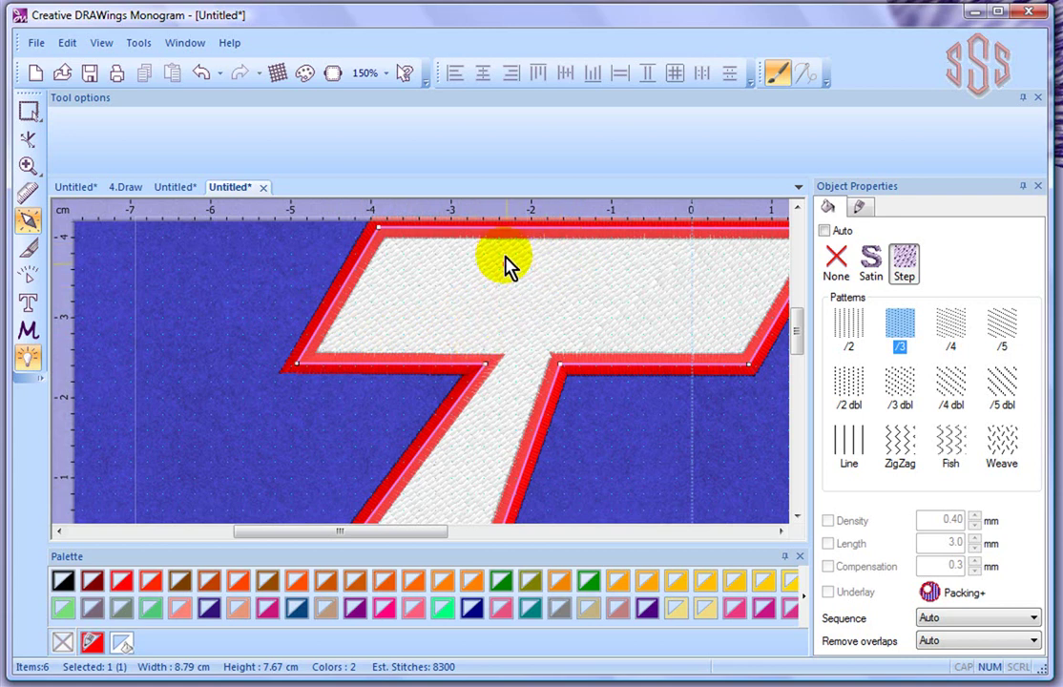
pyautogui.moveTo(495, 231); pyautogui.dragTo(626, 372)
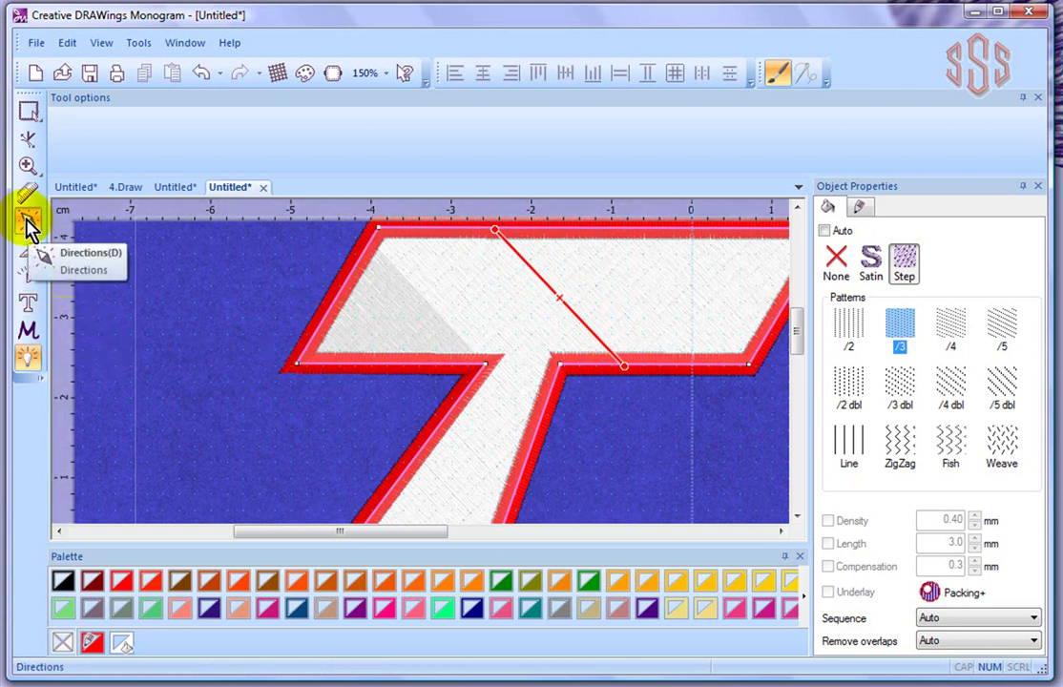
pyautogui.click(409, 271)
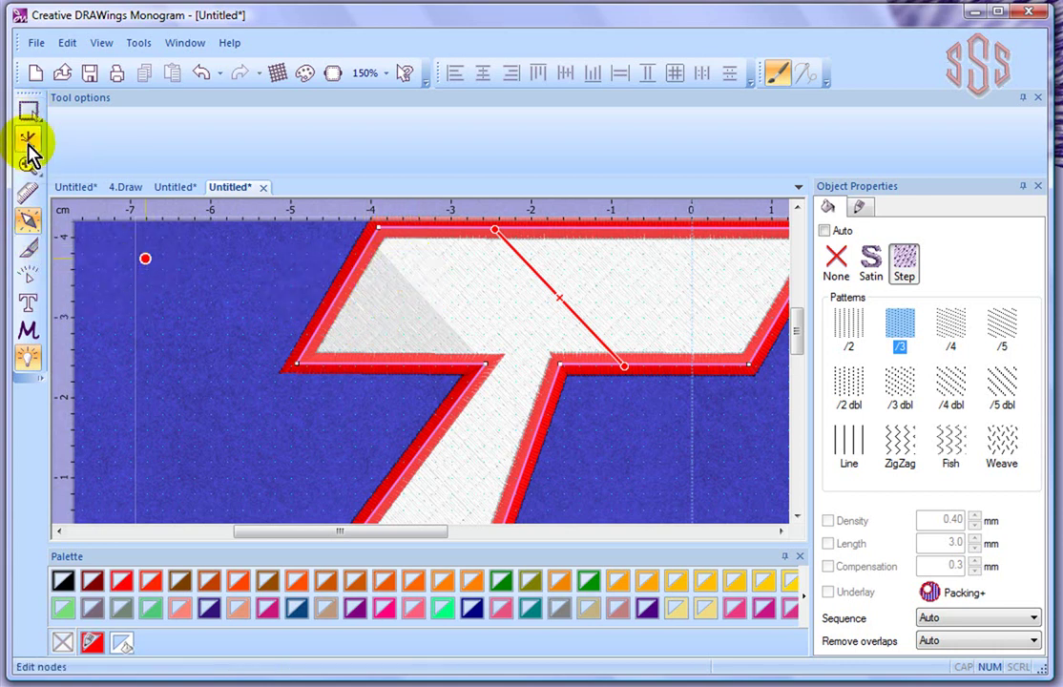
pyautogui.click(29, 361)
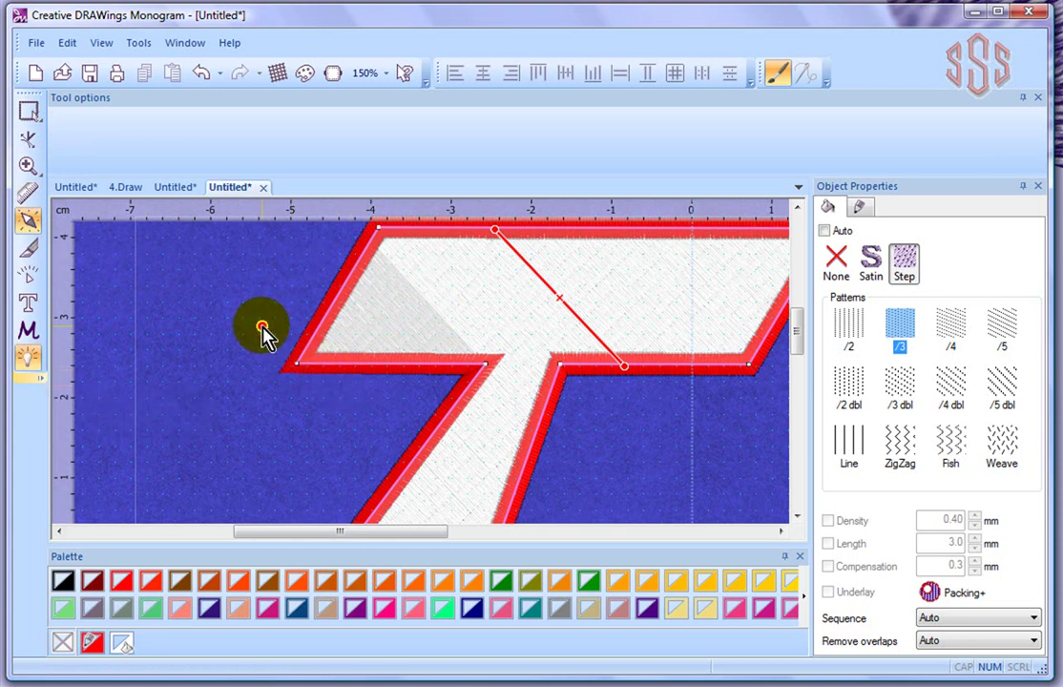
# Switch back to rectangle selection and deselect the first letter to view the new stitch direction in the whole lettering
pyautogui.scroll(-2, 263, 330)
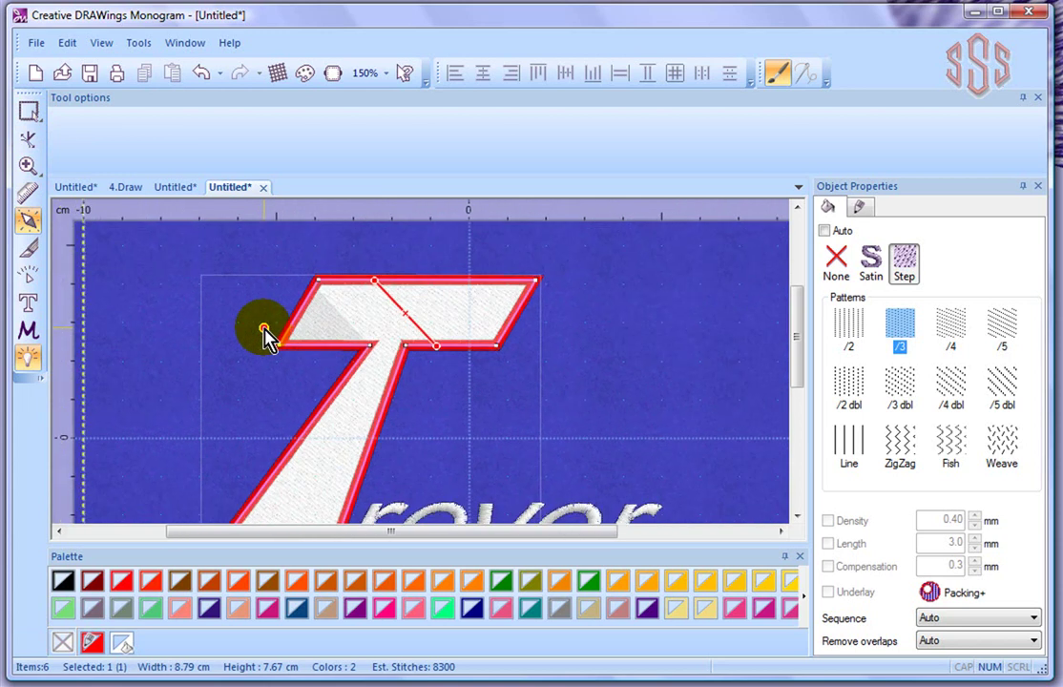
pyautogui.scroll(-1, 197, 325)
pyautogui.scroll(-1, 191, 325)
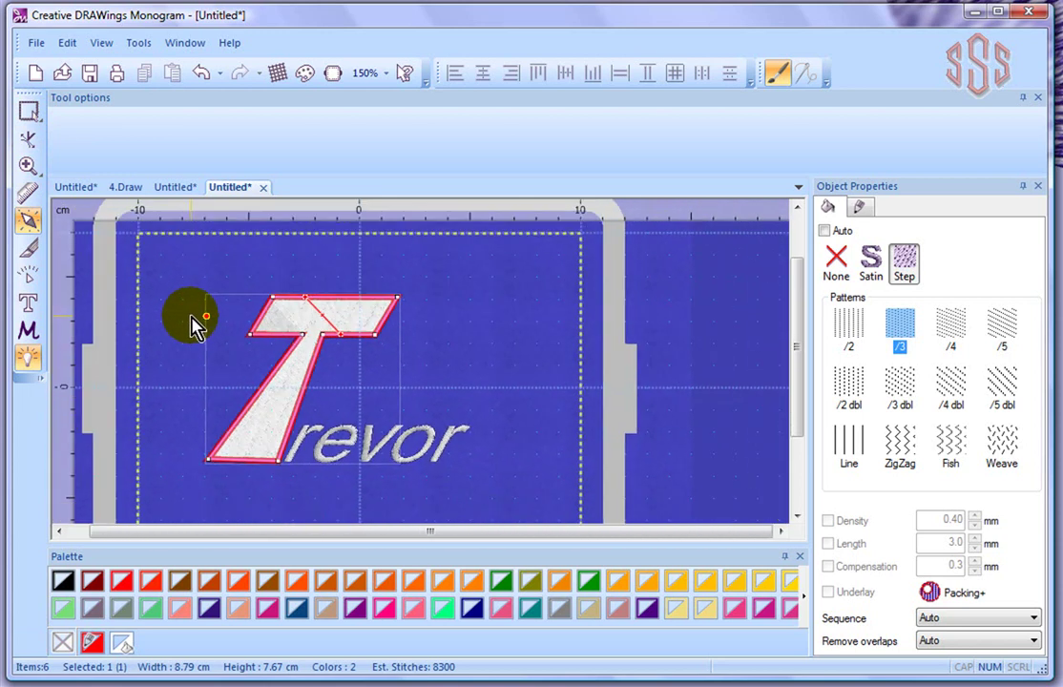
pyautogui.scroll(-1, 196, 325)
pyautogui.click(29, 112)
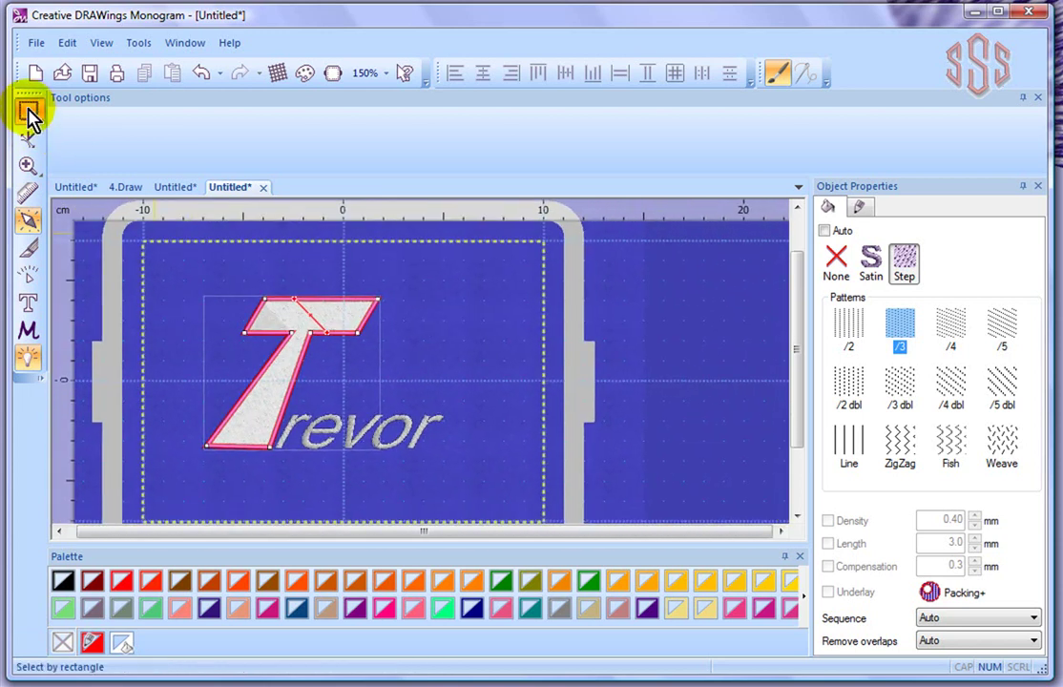
pyautogui.click(468, 304)
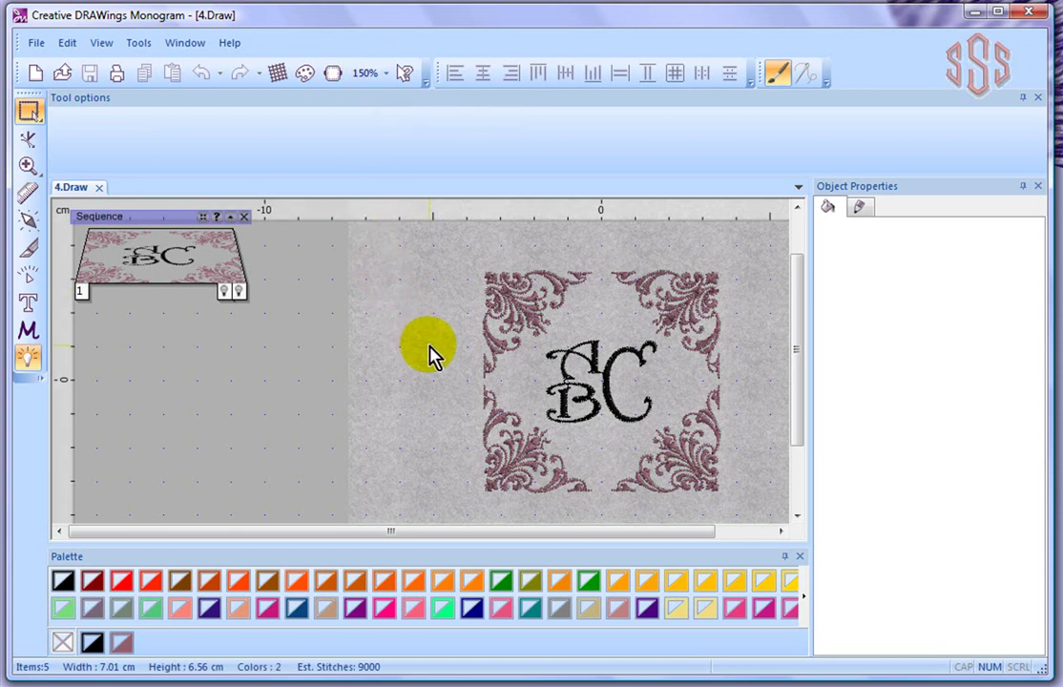
# Examine the stitch detail of the ABC monogram and its corner ornaments in 4.Draw, both close up and as a whole
pyautogui.scroll(3, 432, 355)
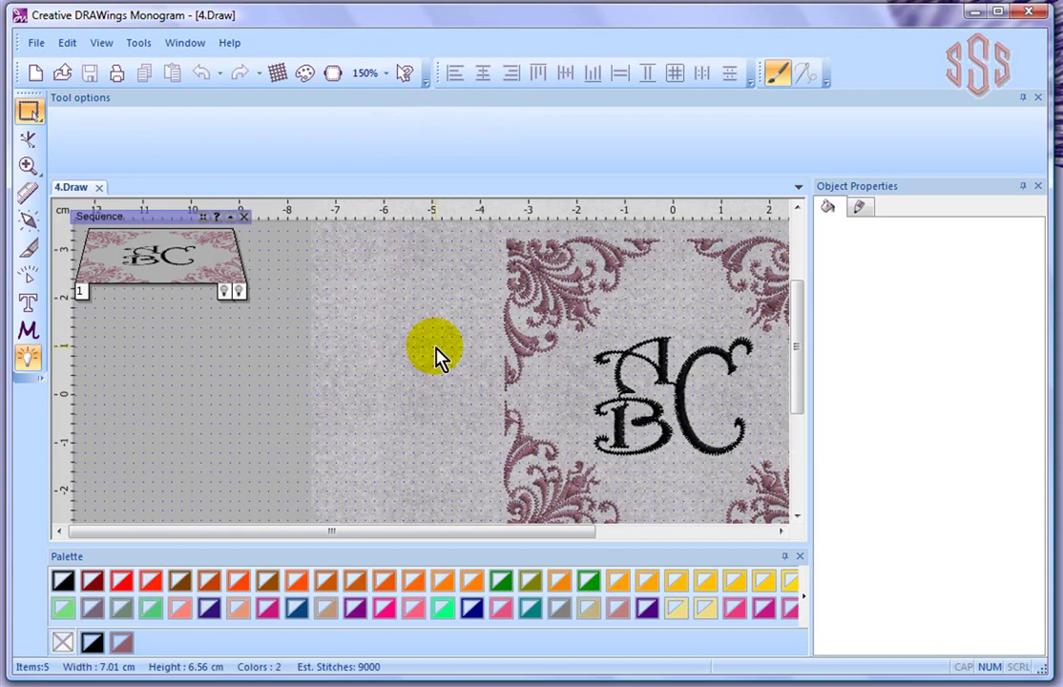
pyautogui.scroll(3, 436, 356)
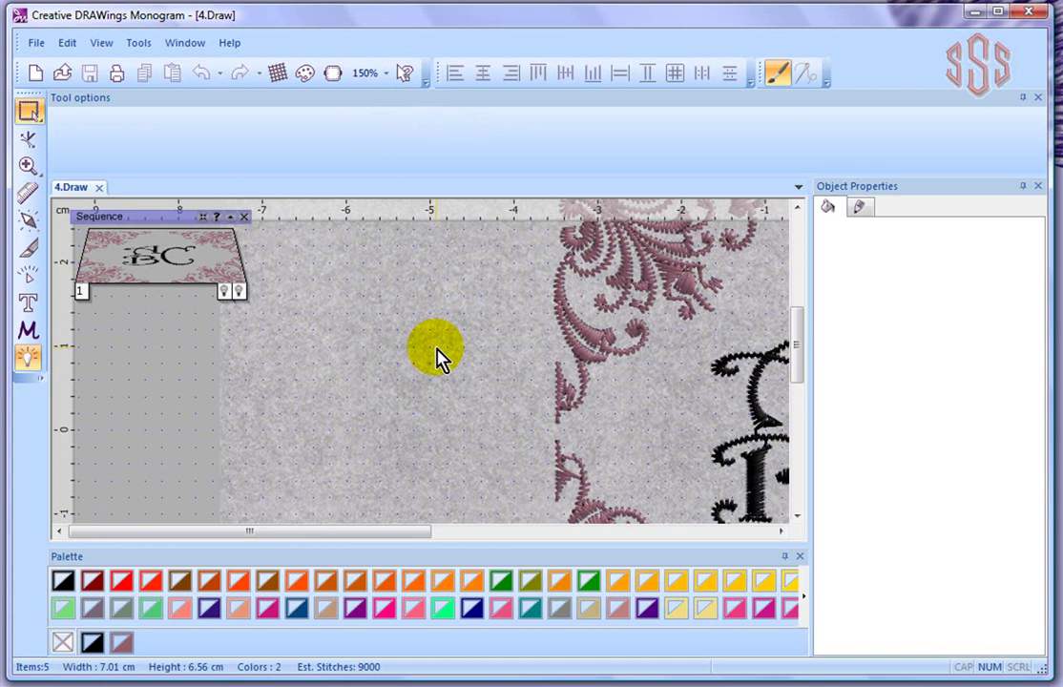
pyautogui.scroll(-5, 436, 356)
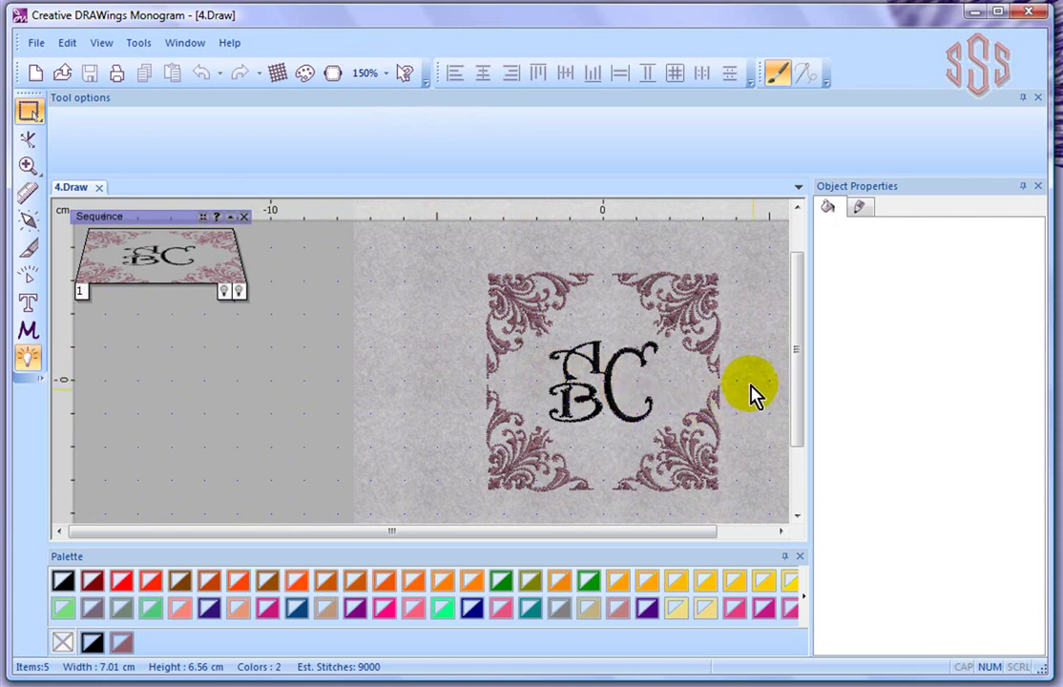
pyautogui.scroll(2, 752, 394)
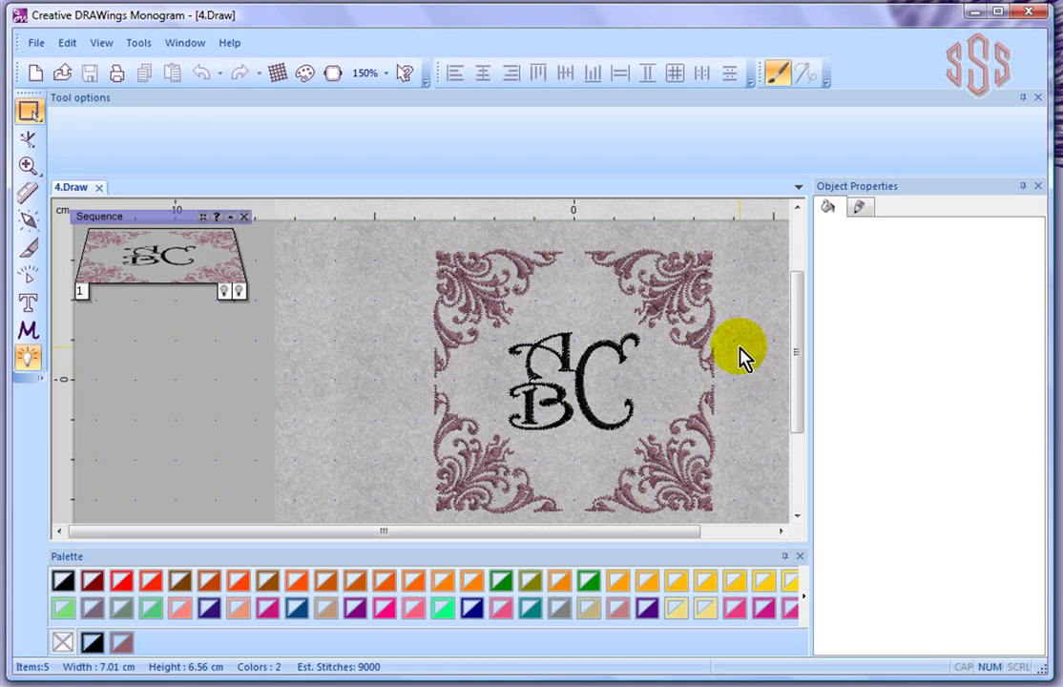
pyautogui.scroll(5, 745, 358)
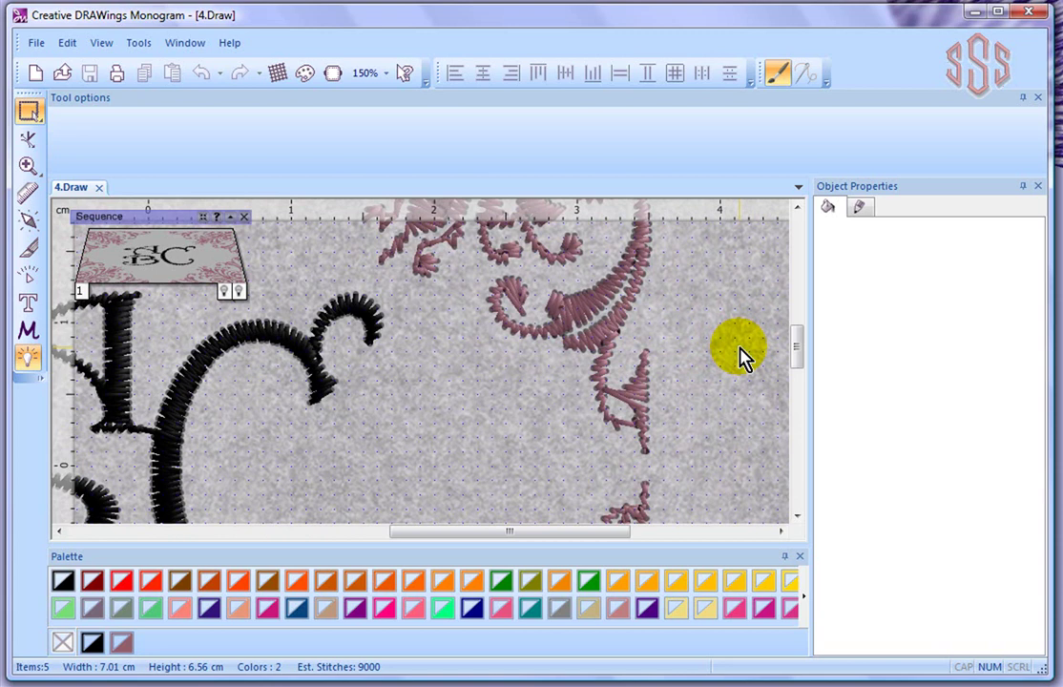
pyautogui.scroll(-3, 721, 355)
pyautogui.scroll(-3, 721, 355)
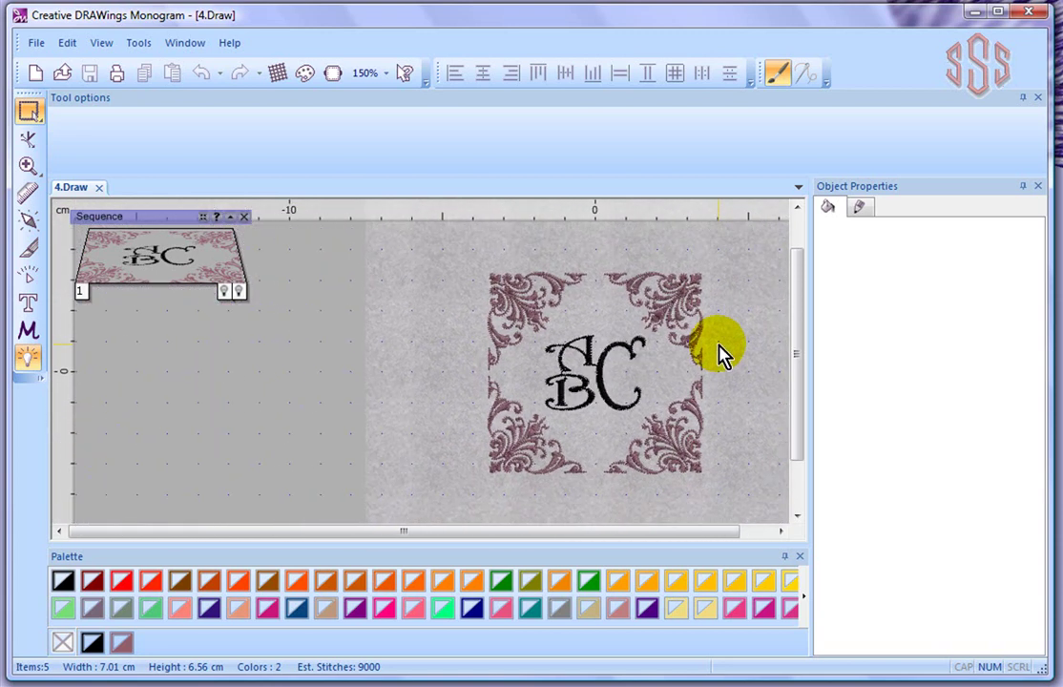
pyautogui.scroll(-2, 721, 355)
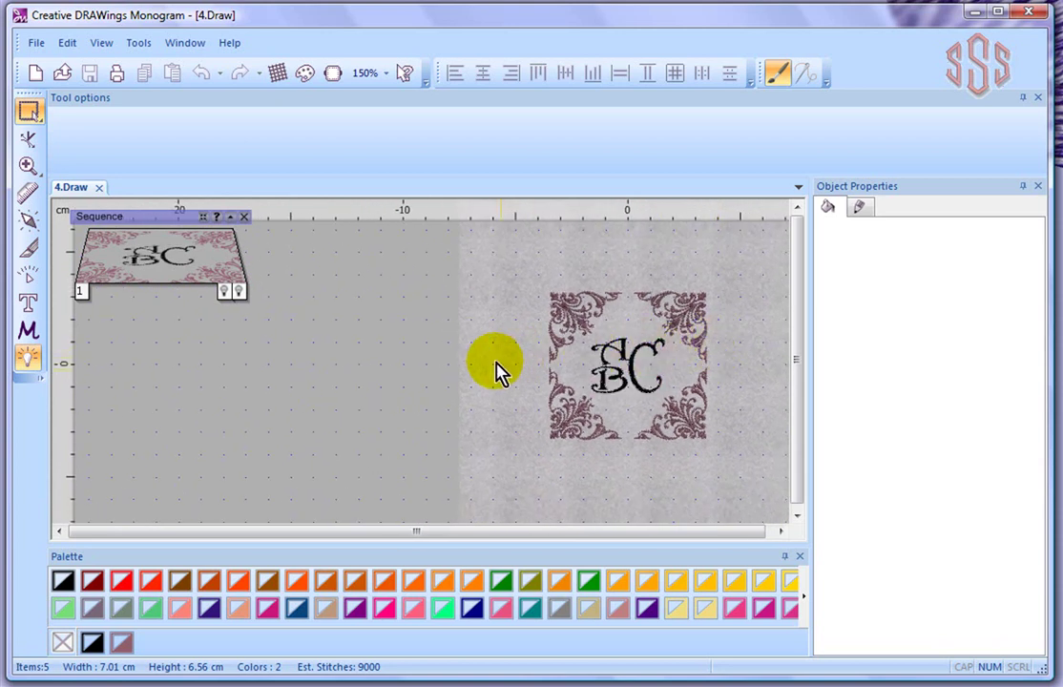
pyautogui.scroll(3, 520, 370)
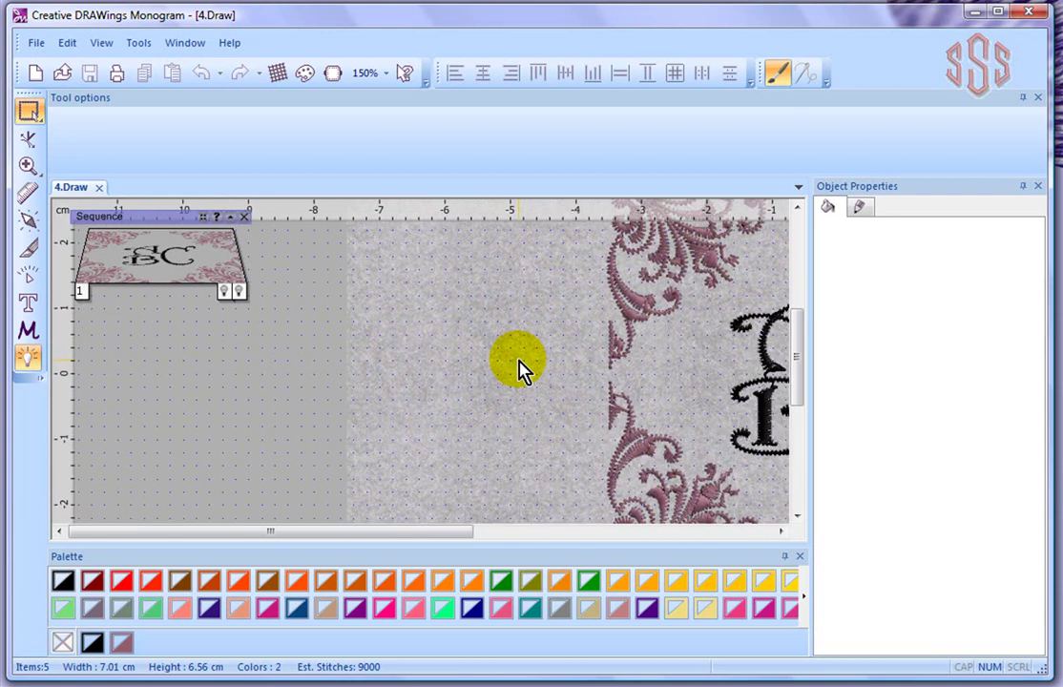
pyautogui.scroll(-3, 520, 370)
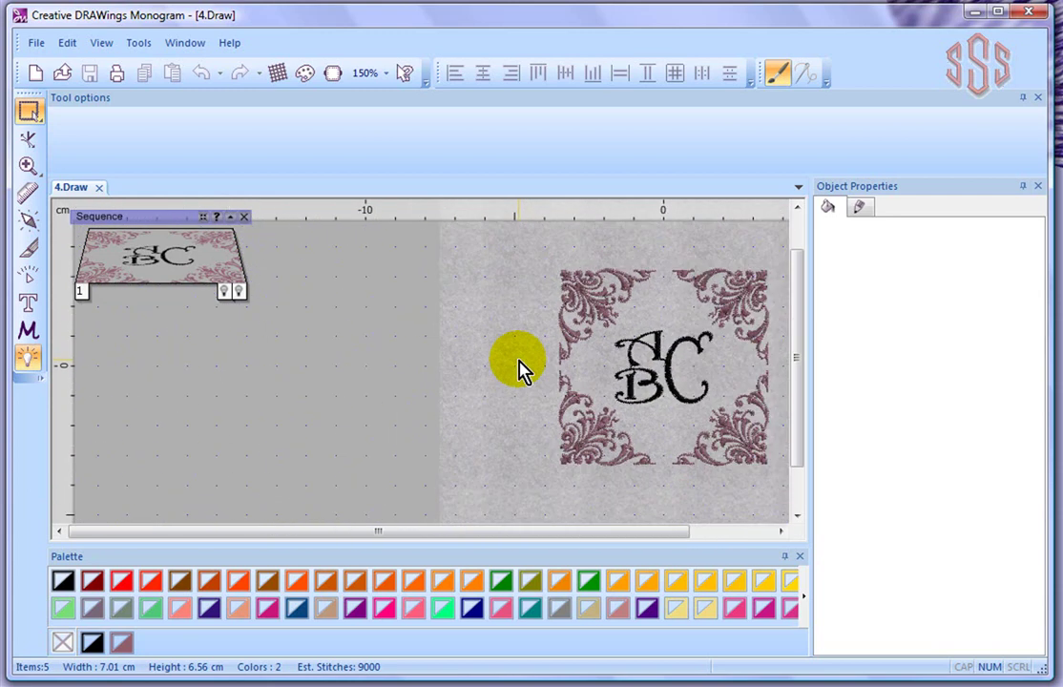
pyautogui.scroll(5, 645, 373)
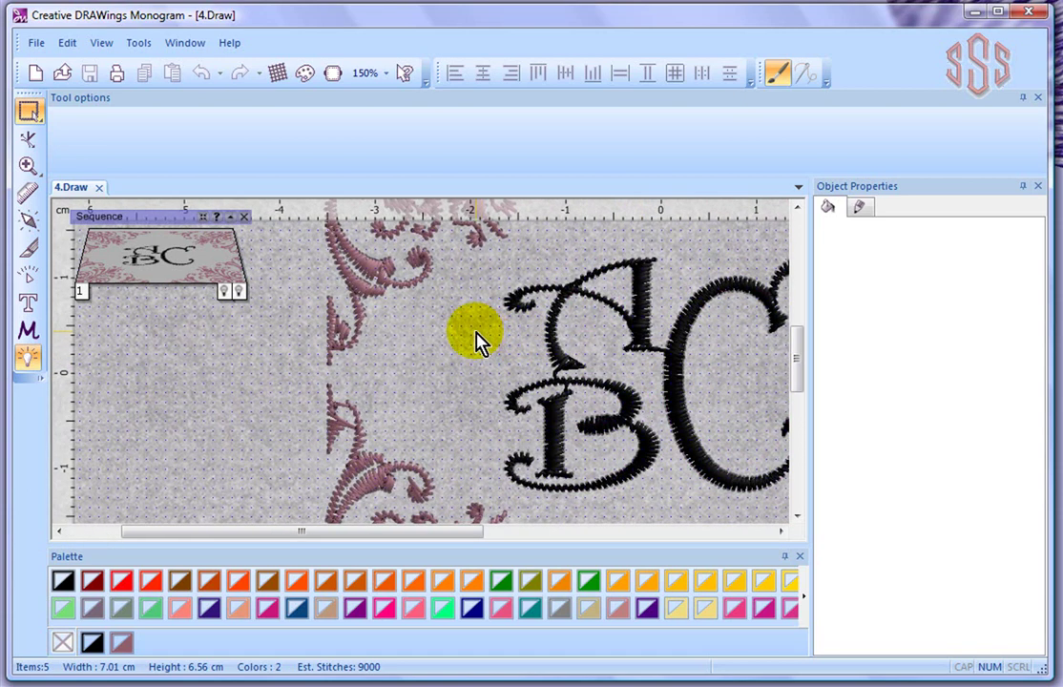
pyautogui.scroll(-5, 456, 344)
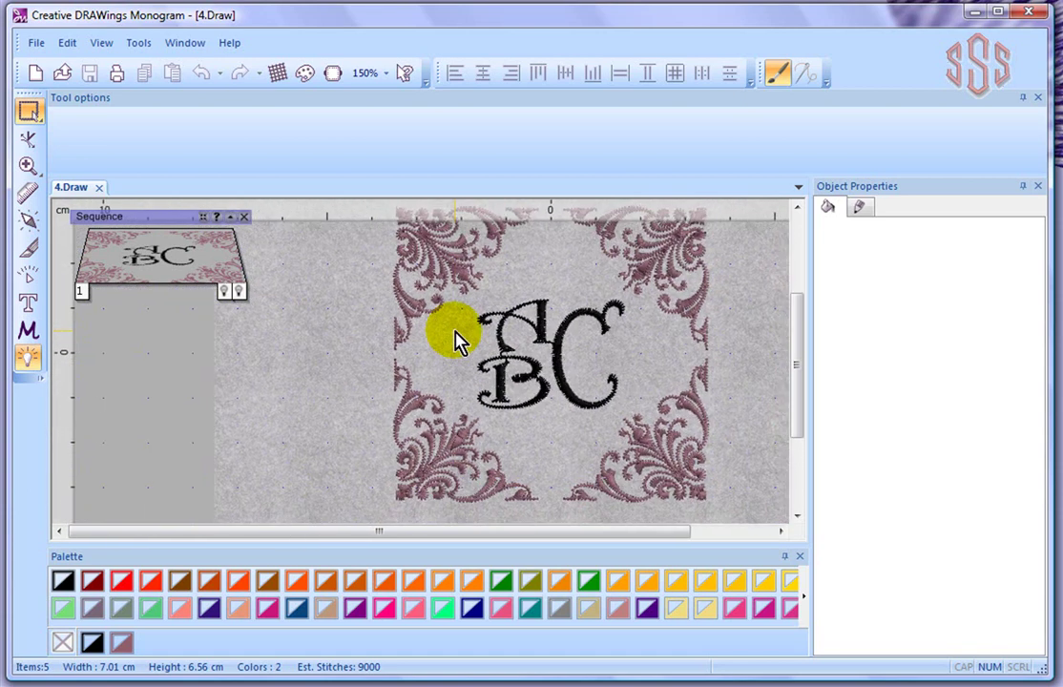